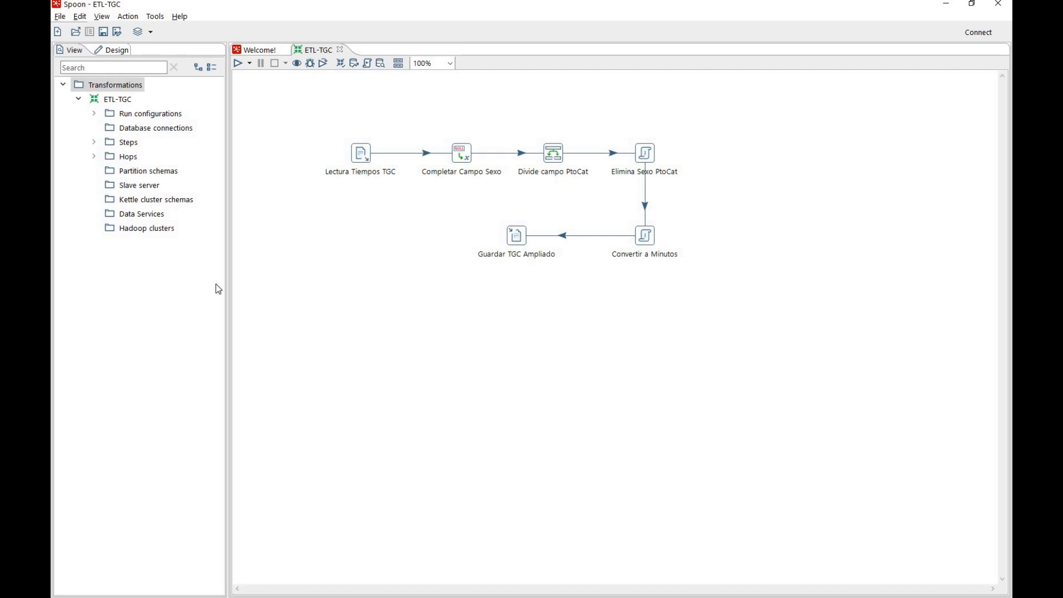
Find the ARFF Output plugin in the Marketplace by searching for "ARFF" and install it
click(155, 21)
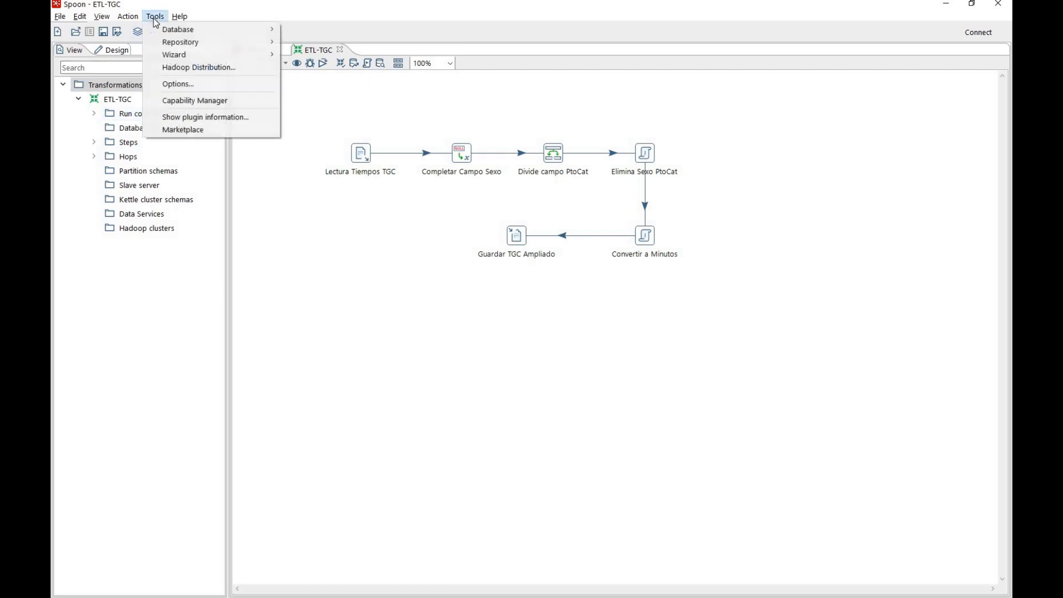
click(190, 131)
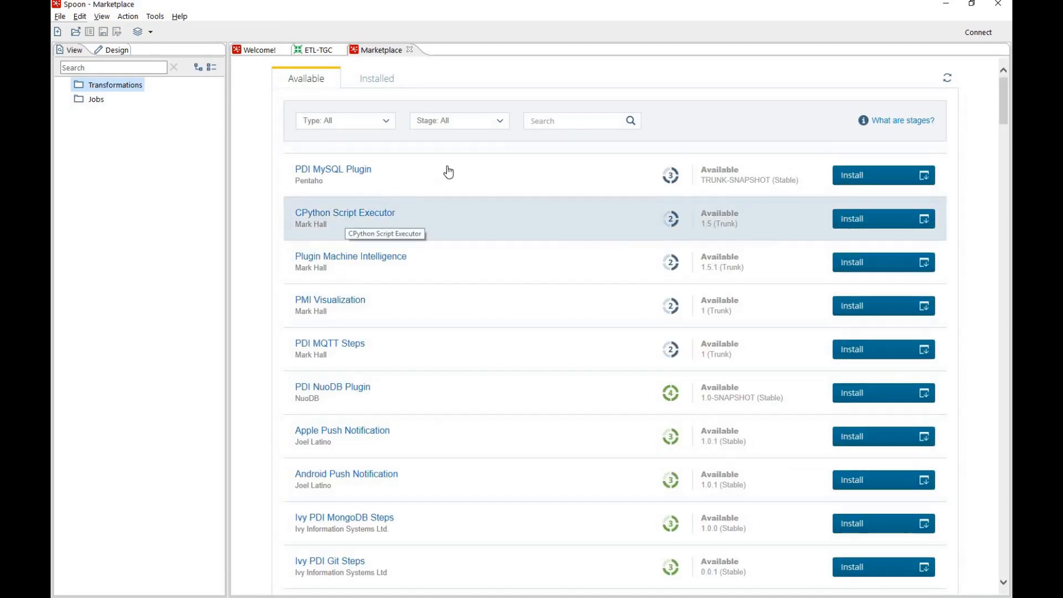
click(541, 121)
text(ARFF)
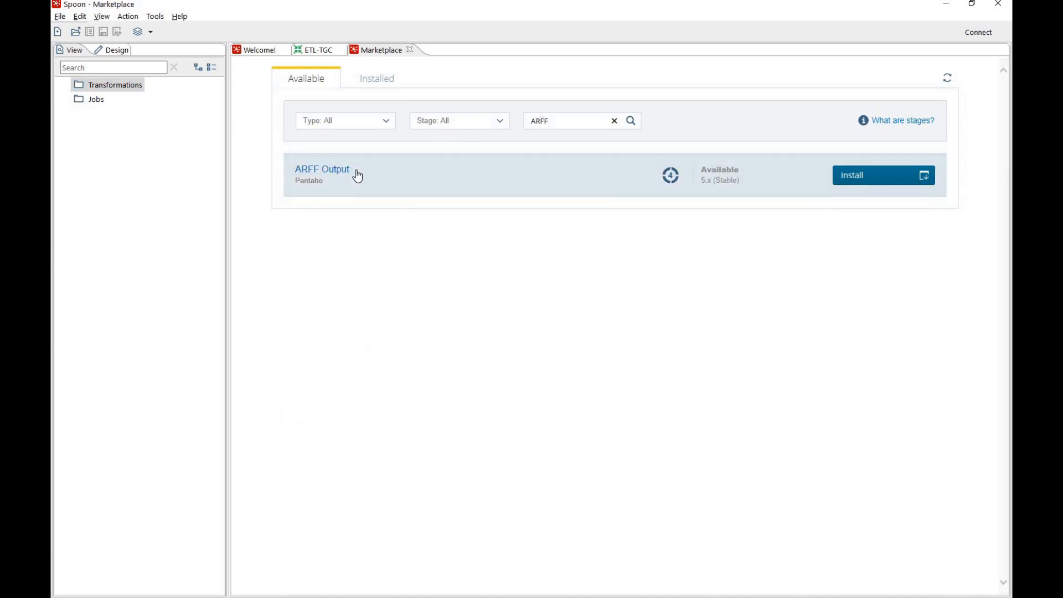
click(868, 183)
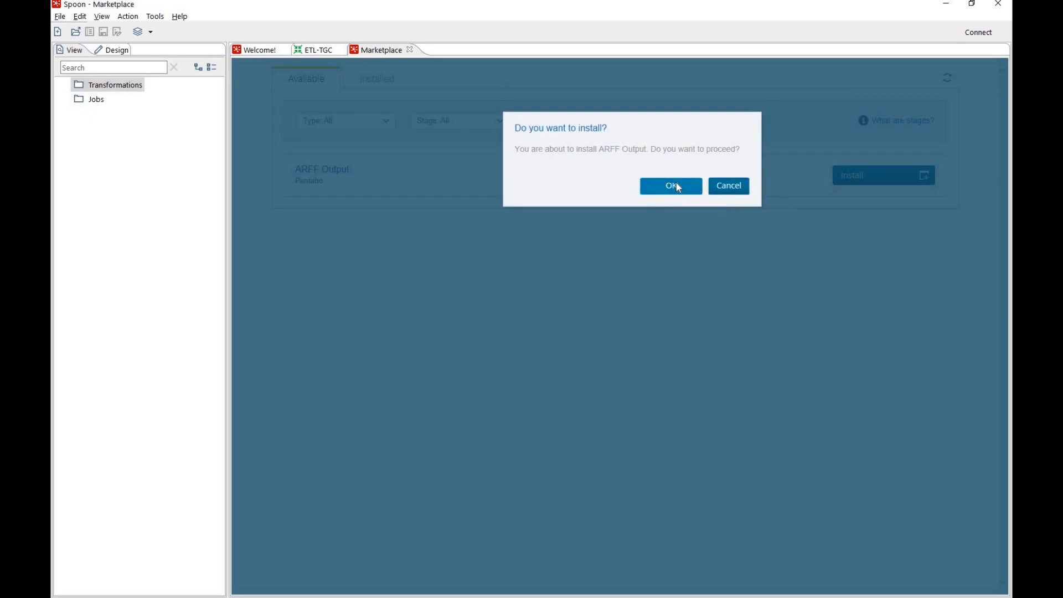
click(678, 186)
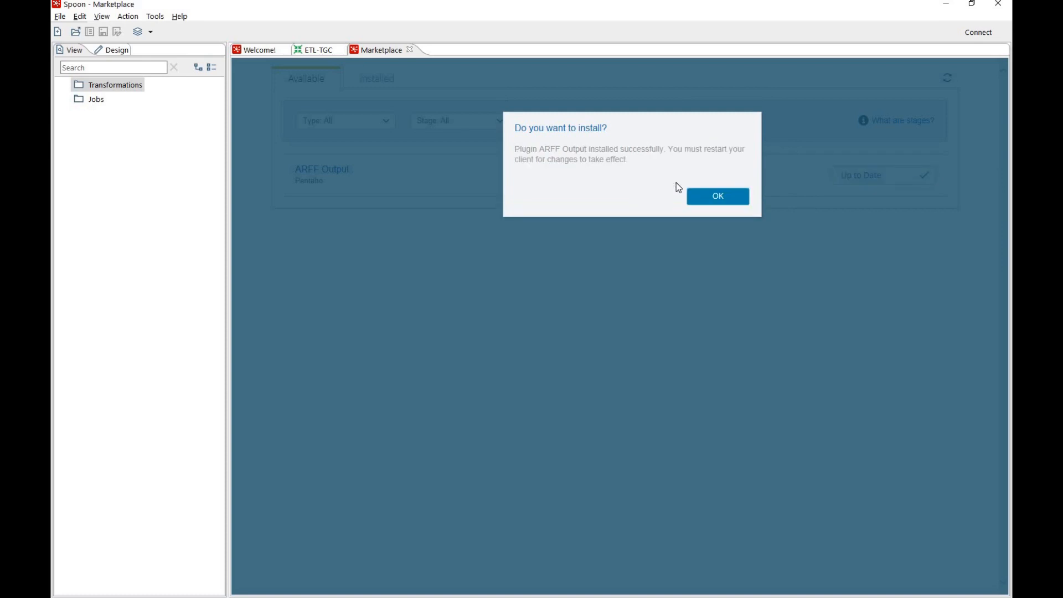
click(740, 195)
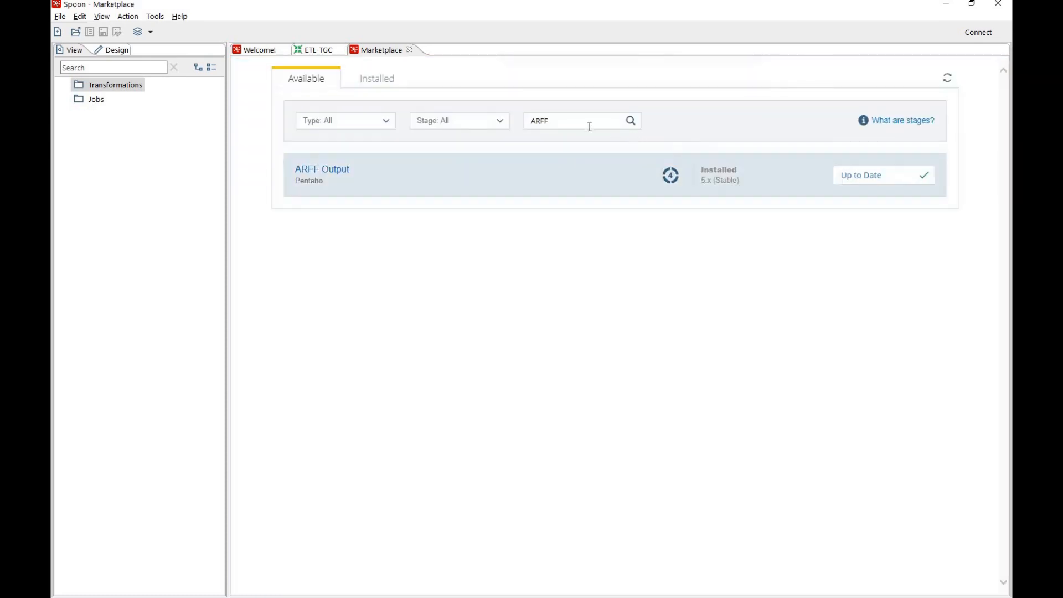
Find the Weka Scoring plugin in the Marketplace by searching for "Weka s" and install it
drag(589, 122, 517, 129)
text(Weka s)
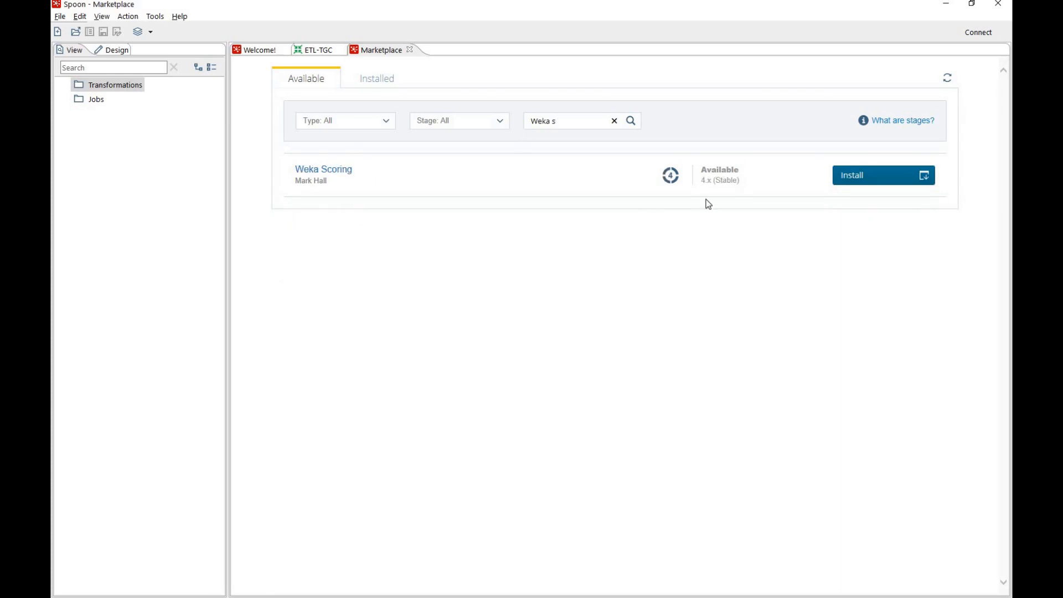
click(852, 175)
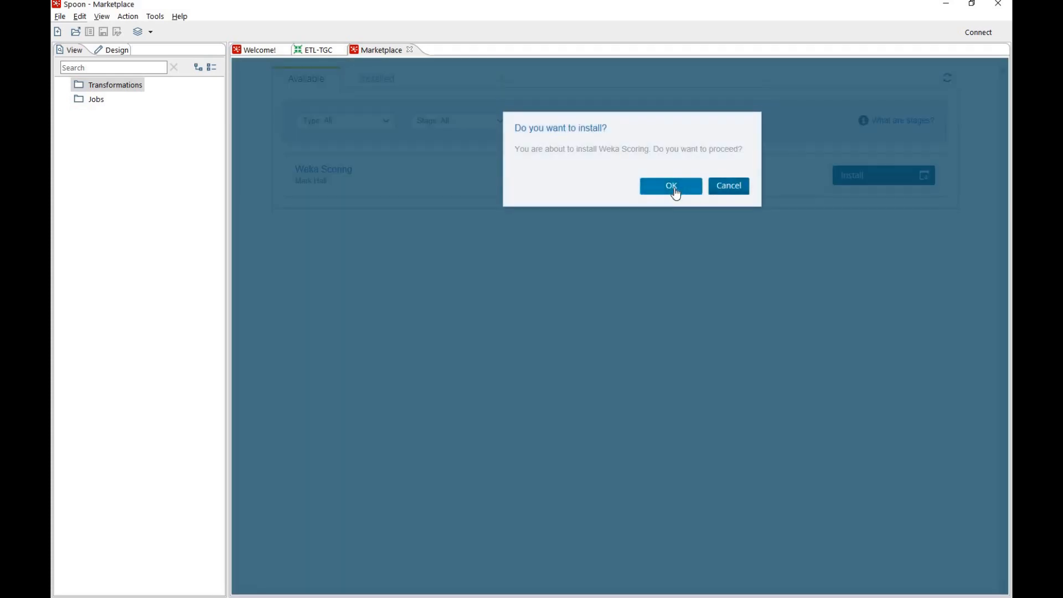
click(676, 191)
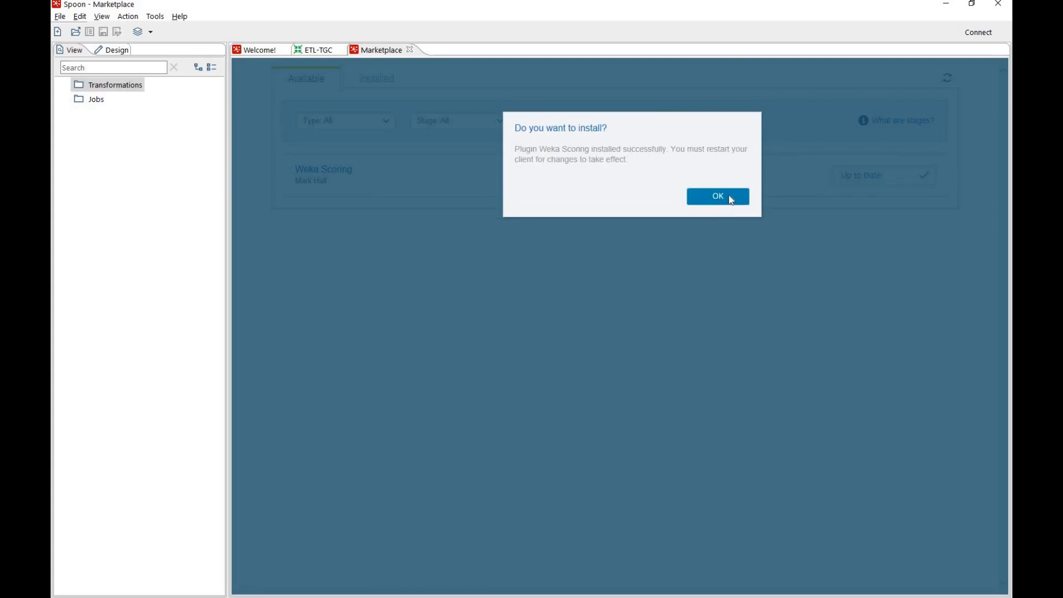
click(728, 195)
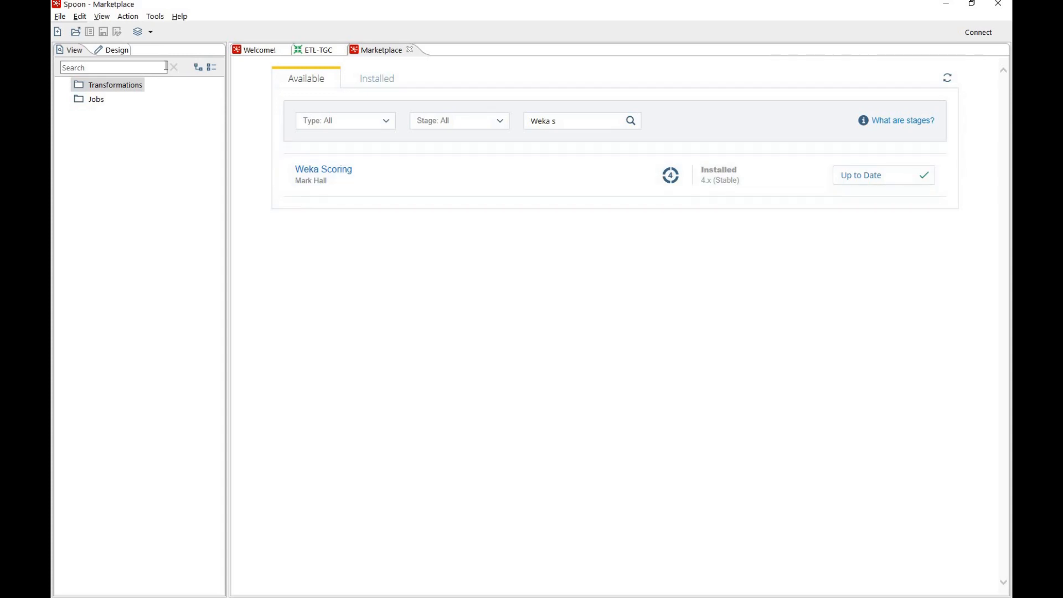
Restart Spoon to load the new plugins and expand the Data Mining step category
click(59, 18)
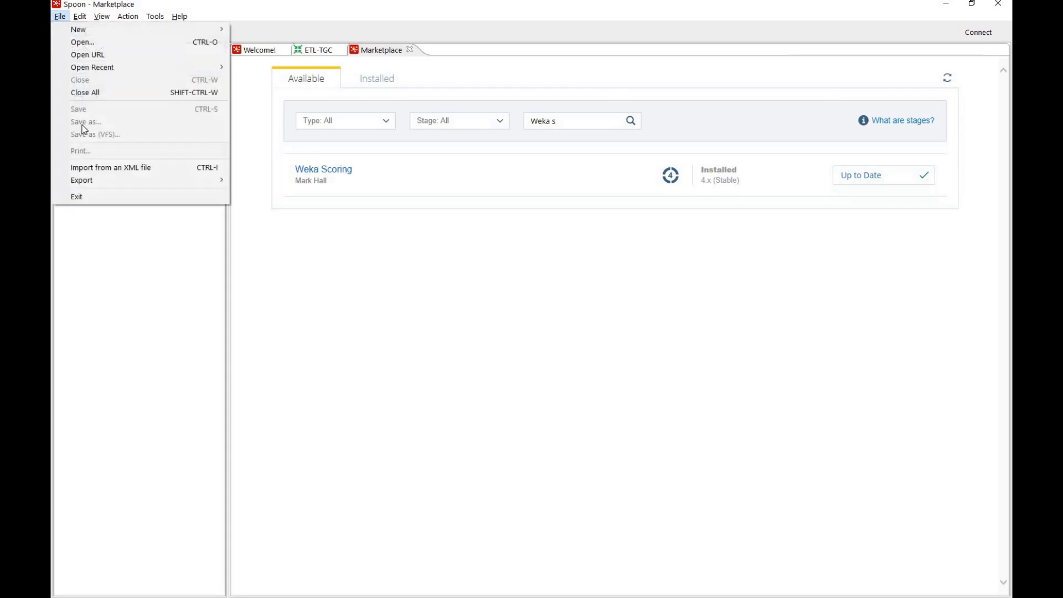
click(93, 197)
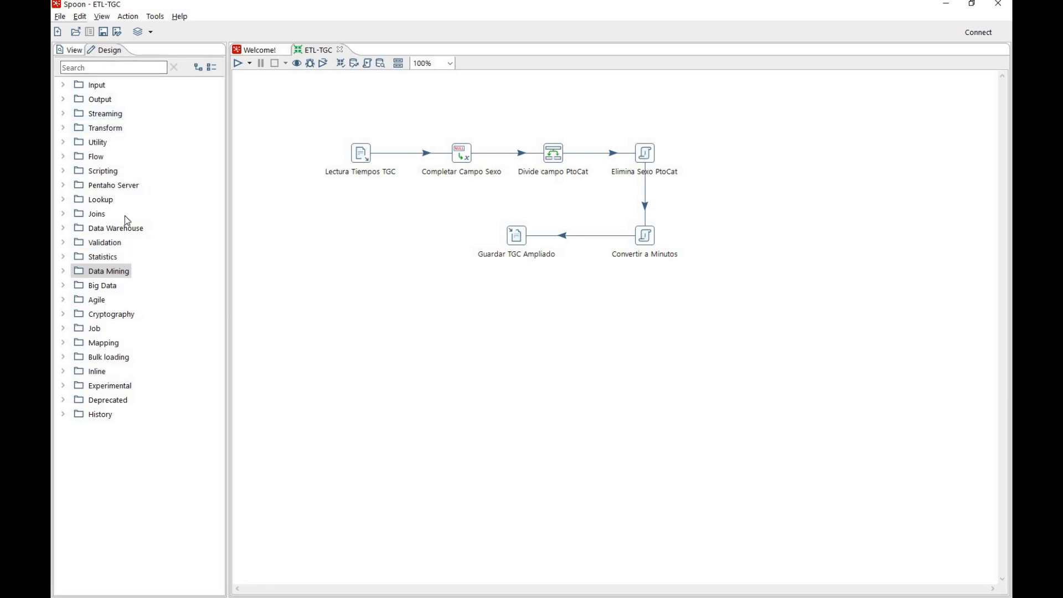
click(63, 272)
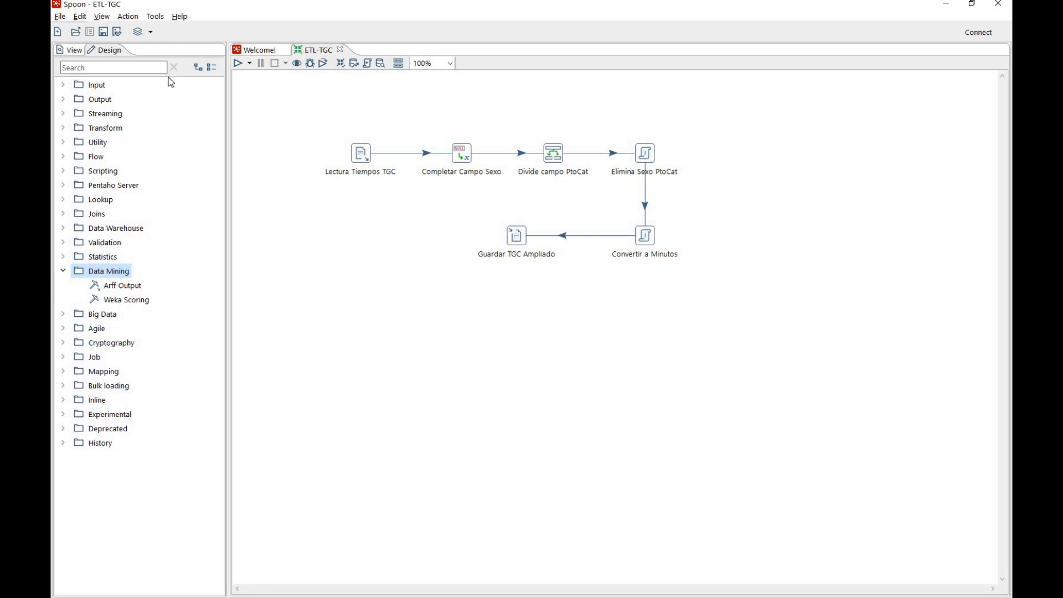
Create a new transformation and add a CSV file input step to its canvas
click(57, 32)
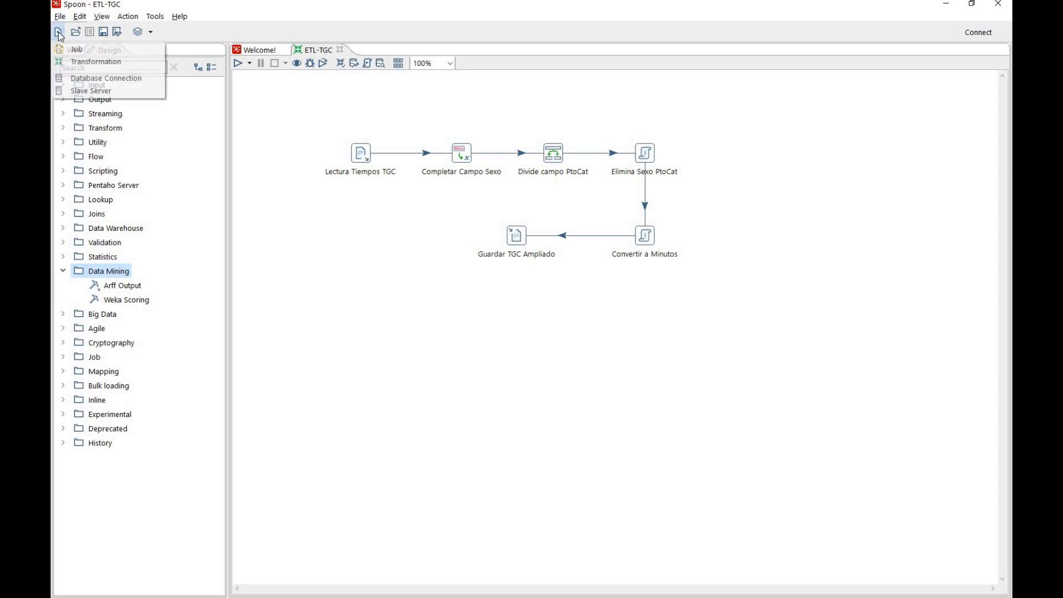
click(83, 62)
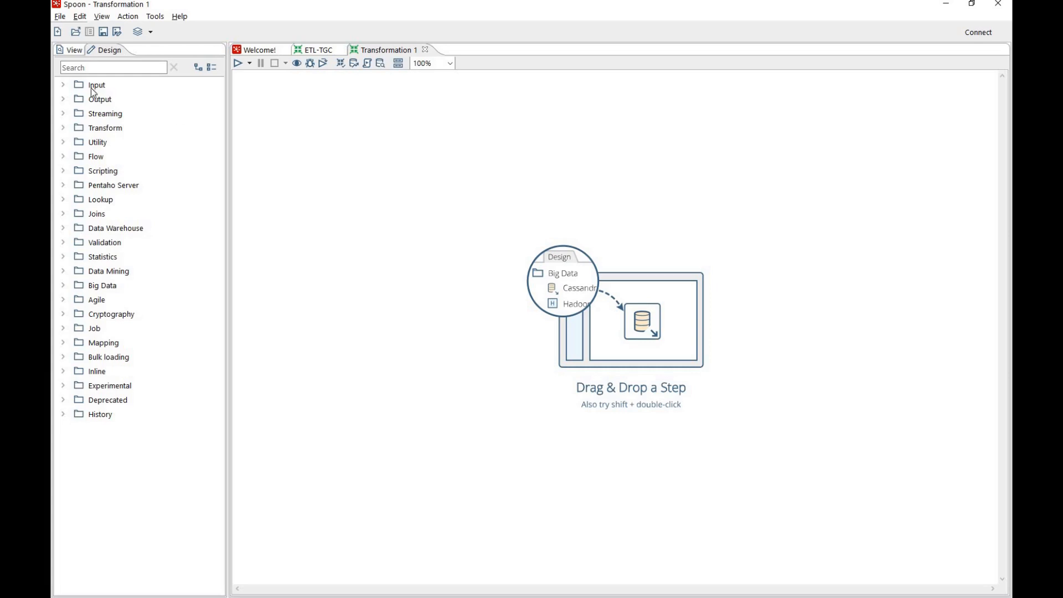
click(64, 85)
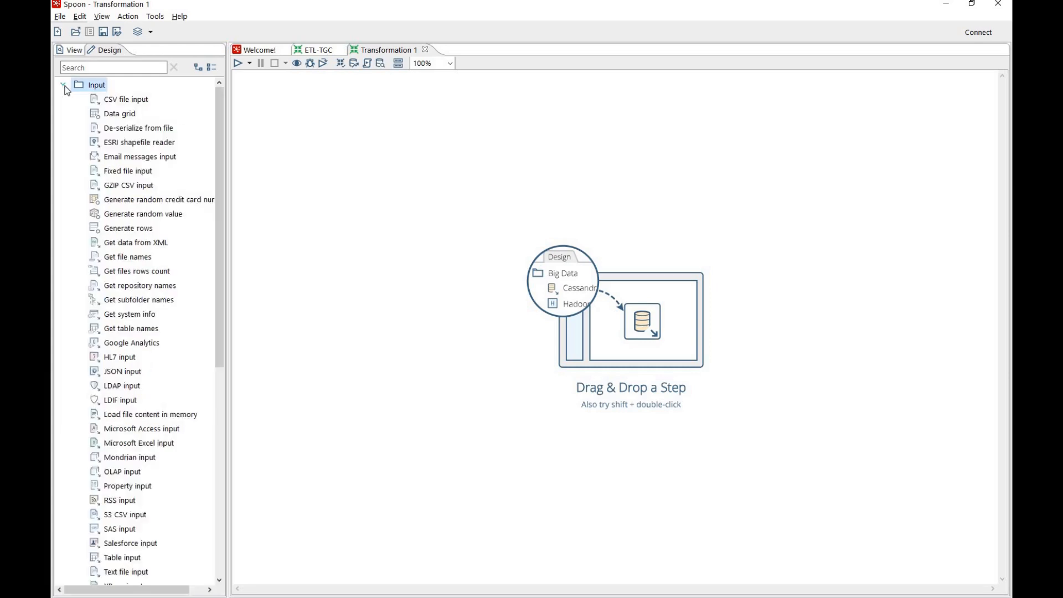
click(128, 102)
double_click(126, 98)
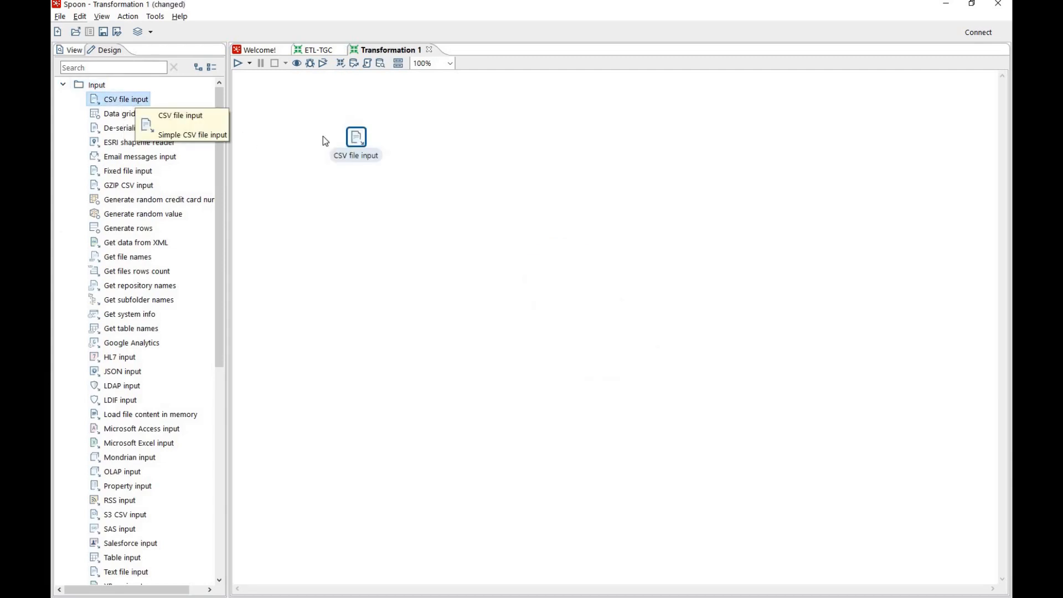
Name the CSV input step "Lectura TGC ampliado", set its file to TGC-ampliado.csv and delimiter to a semicolon, and disable lazy conversion
double_click(354, 141)
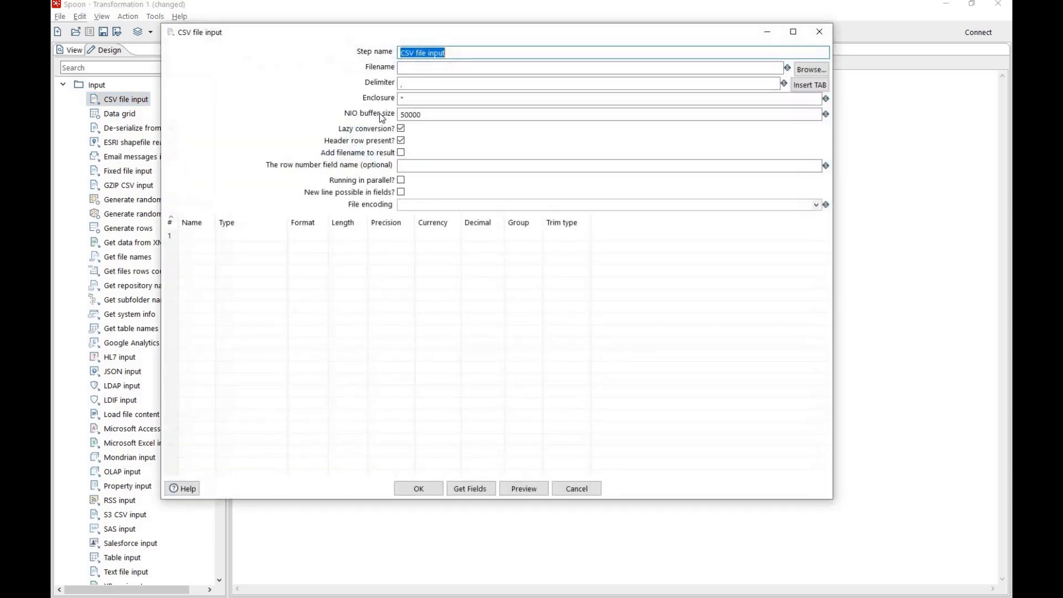
key(BackSpace)
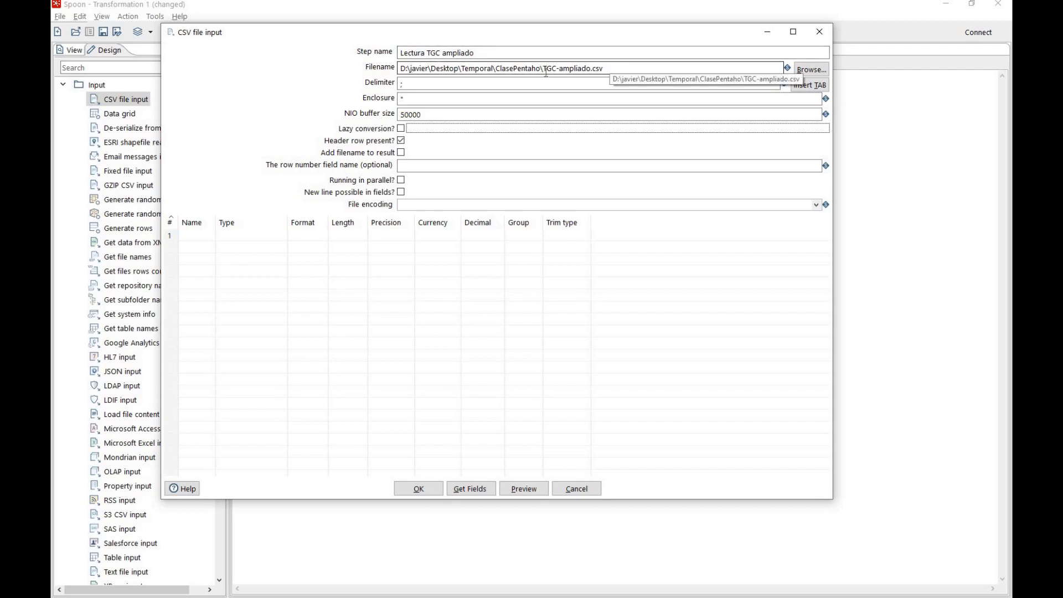
drag(543, 69, 611, 68)
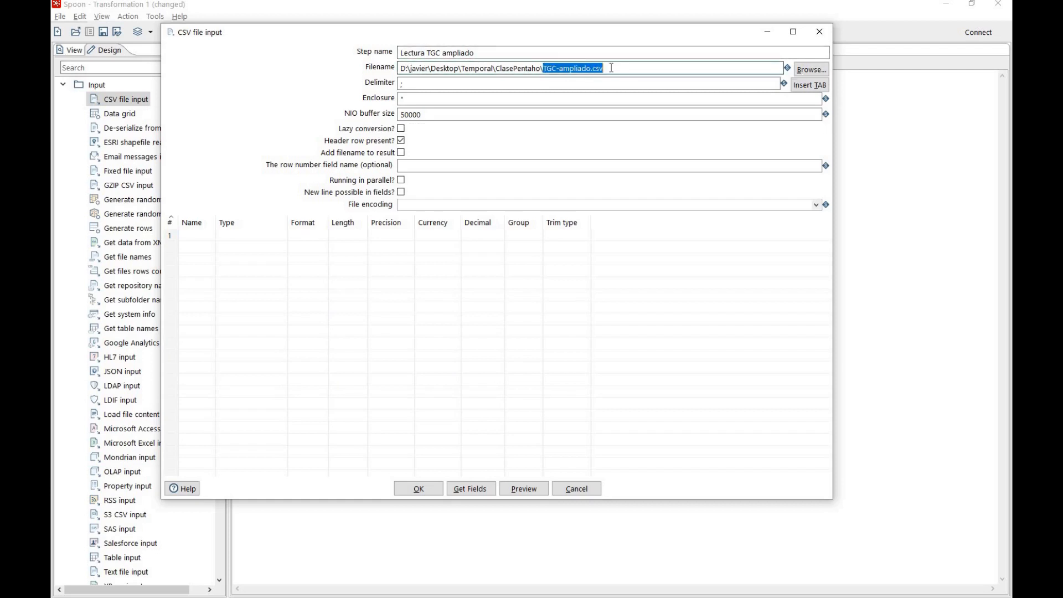
double_click(410, 83)
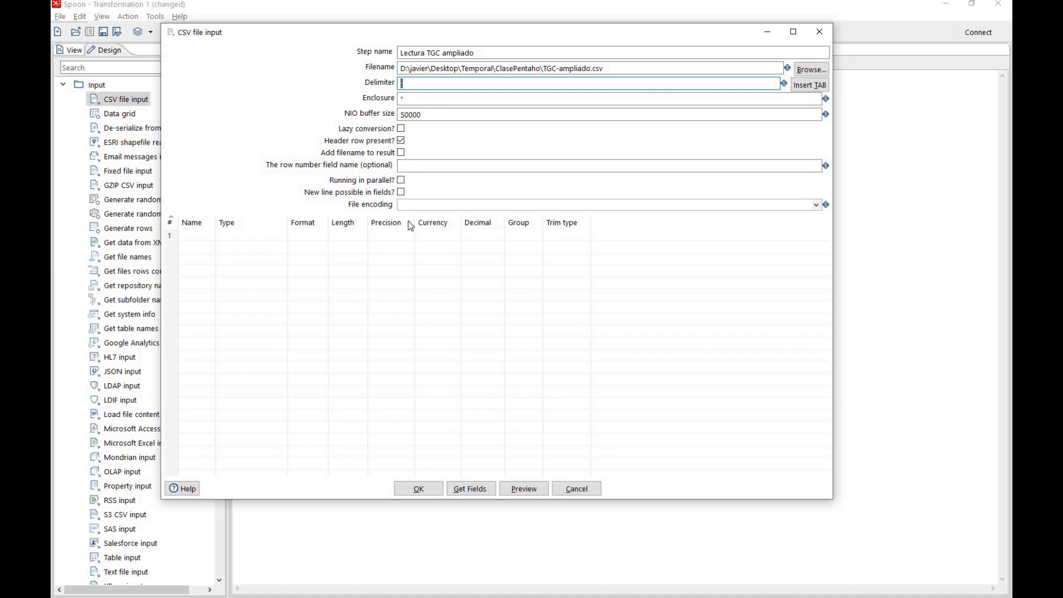
Load the field definitions from the CSV file and accept the input step's settings
click(477, 486)
click(524, 304)
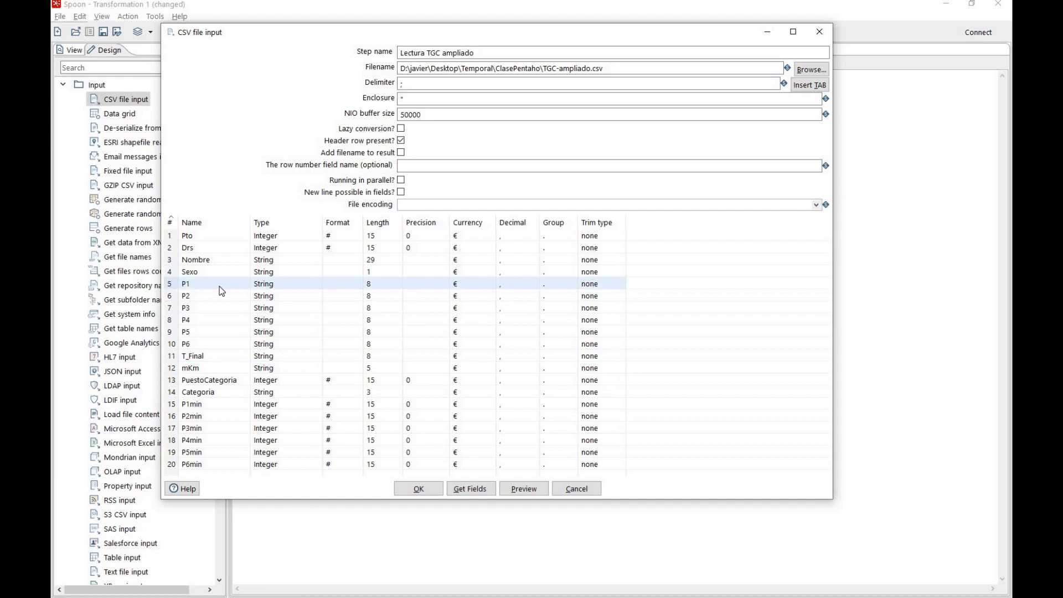
click(419, 489)
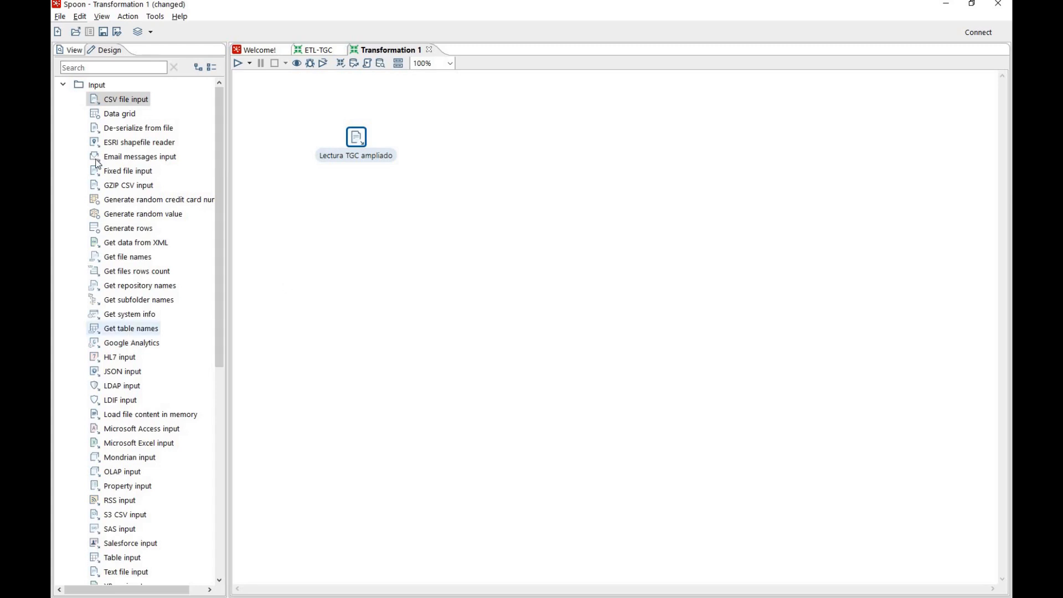
Add a Filter rows step from the Flow category and connect Lectura TGC ampliado's main output to it
click(62, 87)
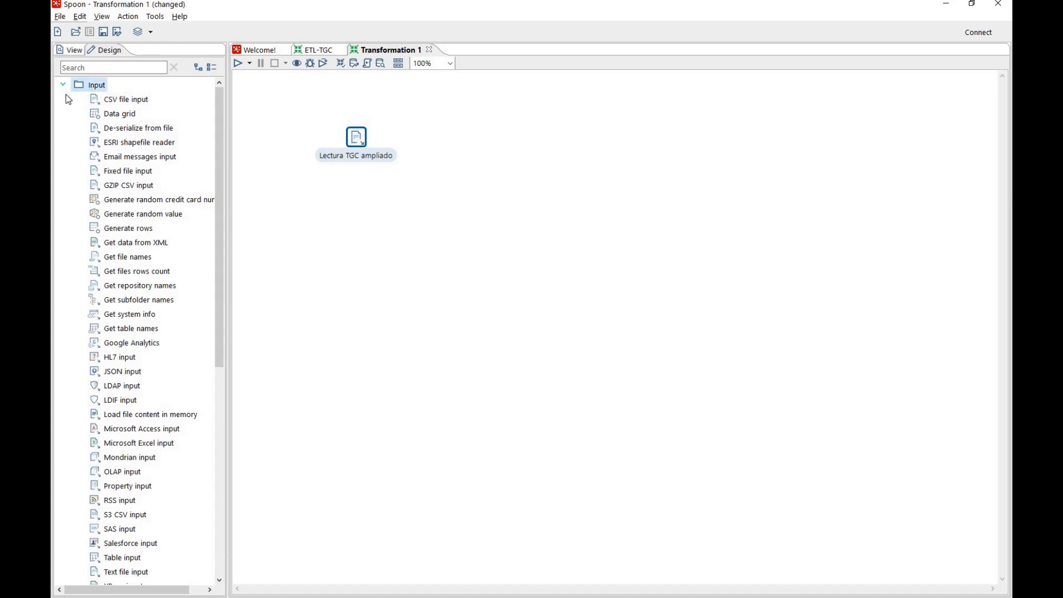
click(63, 85)
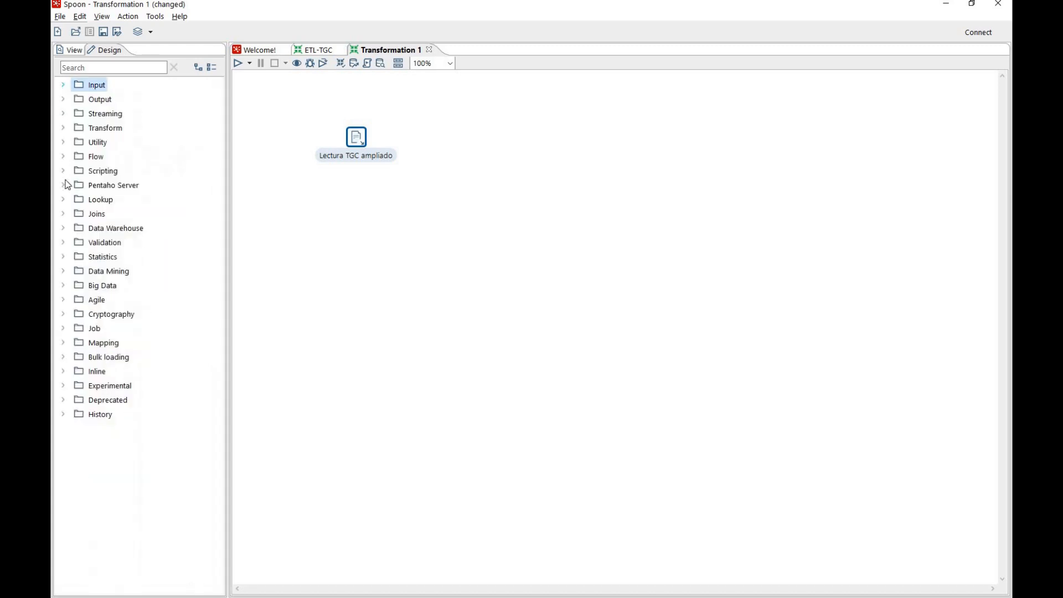
click(63, 156)
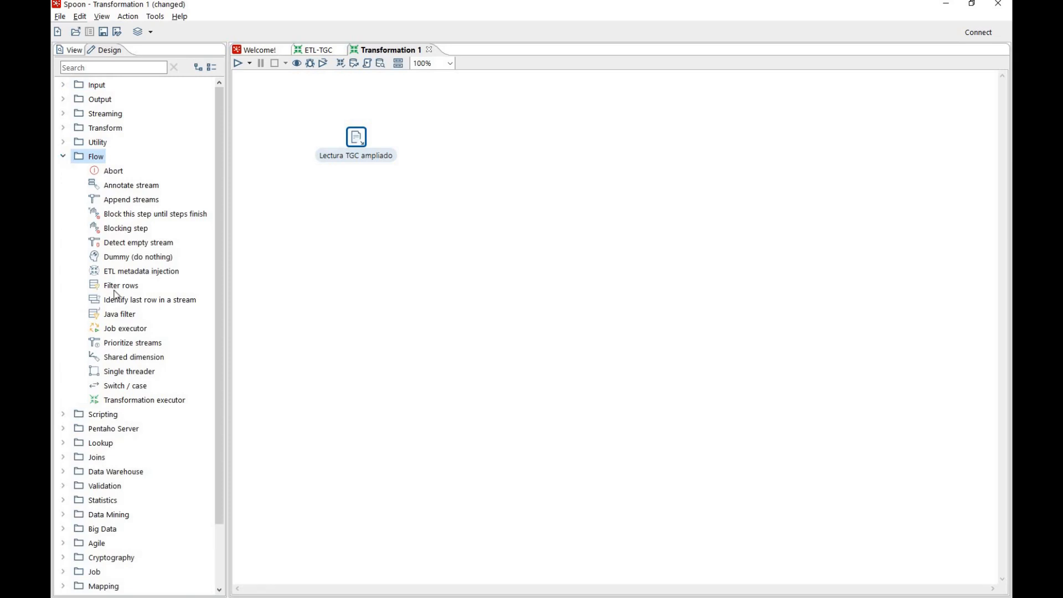
drag(123, 291, 461, 139)
drag(357, 137, 470, 136)
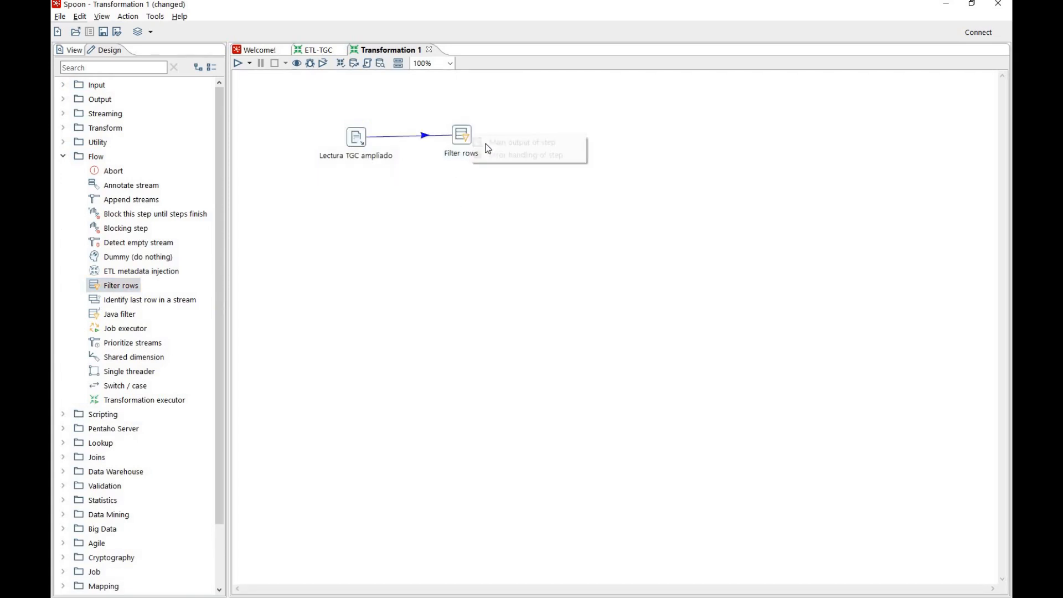
click(475, 142)
Rename the Filter rows step as "Filtrar P6min perdidos" in its settings
double_click(464, 139)
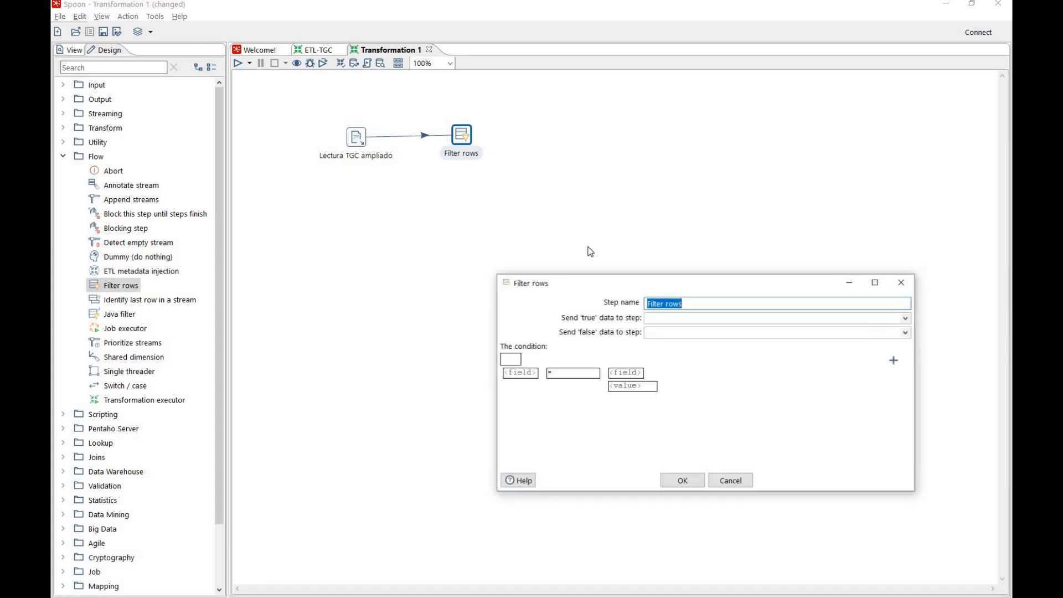
key(BackSpace)
text(Filtar)
key(BackSpace)
key(BackSpace)
key(BackSpace)
key(BackSpace)
text(ra)
key(BackSpace)
key(BackSpace)
text(trar P6 perdidos)
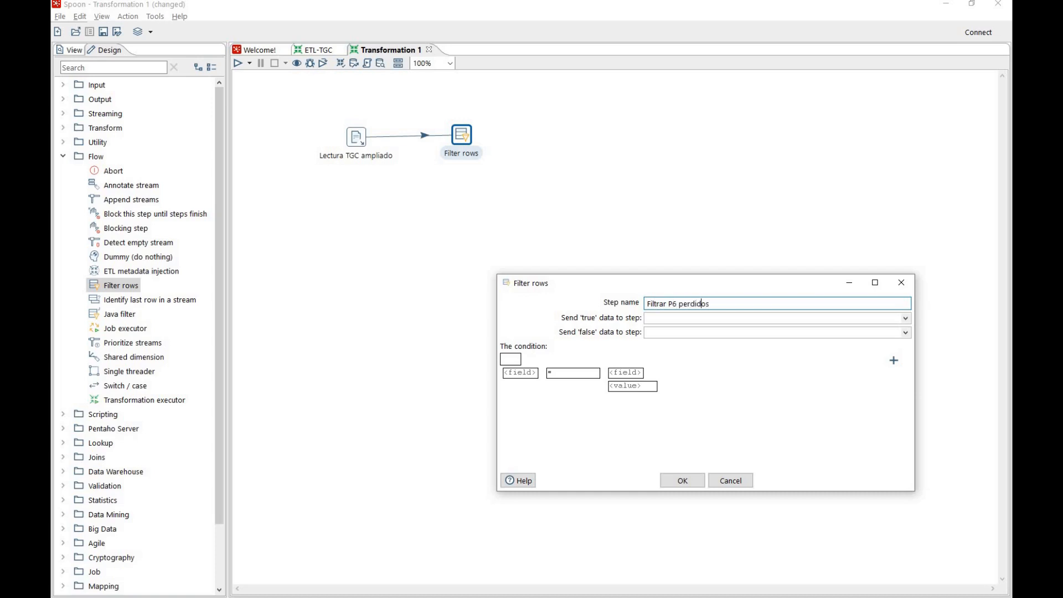
text(min)
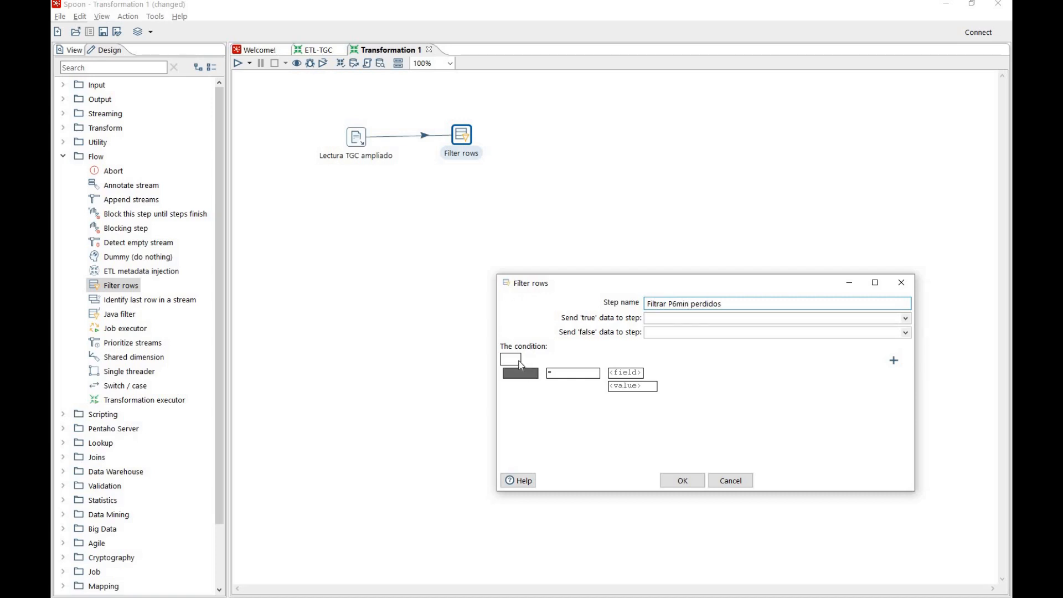
Set the filter condition so that the P6min field IS NOT NULL
click(564, 380)
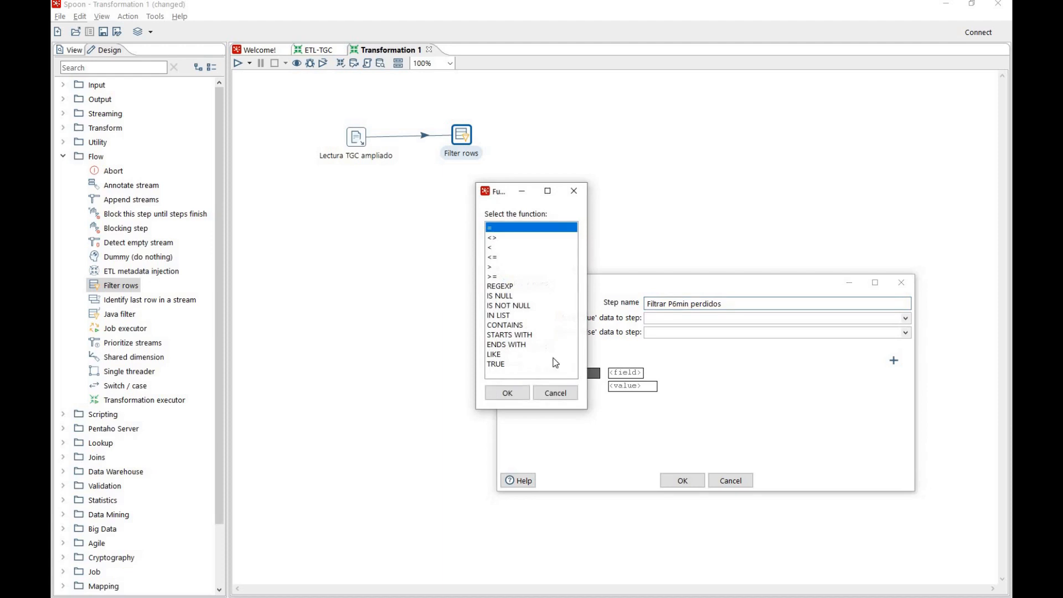
click(509, 305)
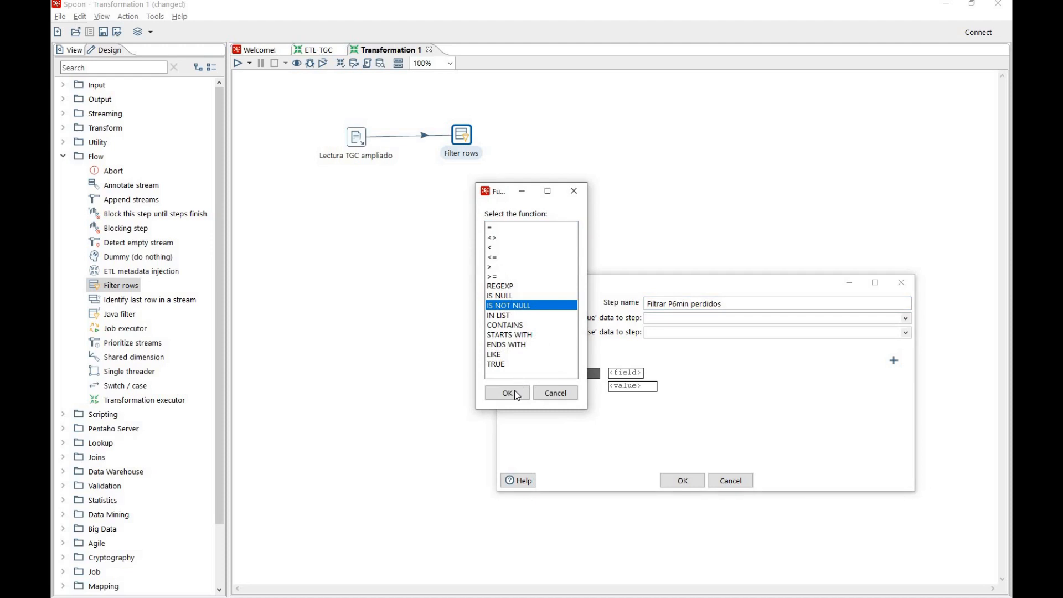
click(522, 391)
click(522, 374)
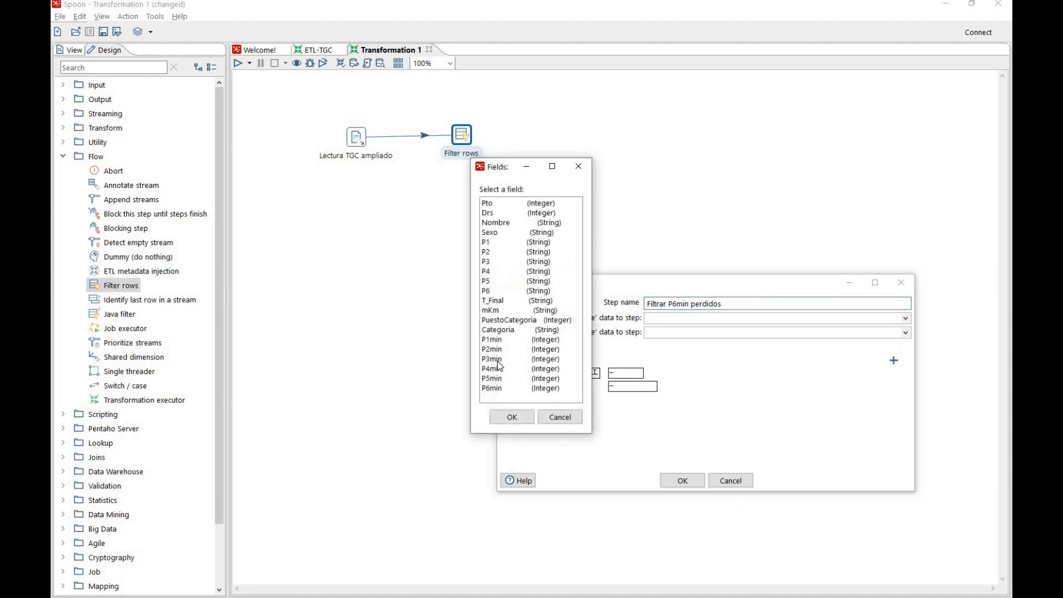
click(499, 389)
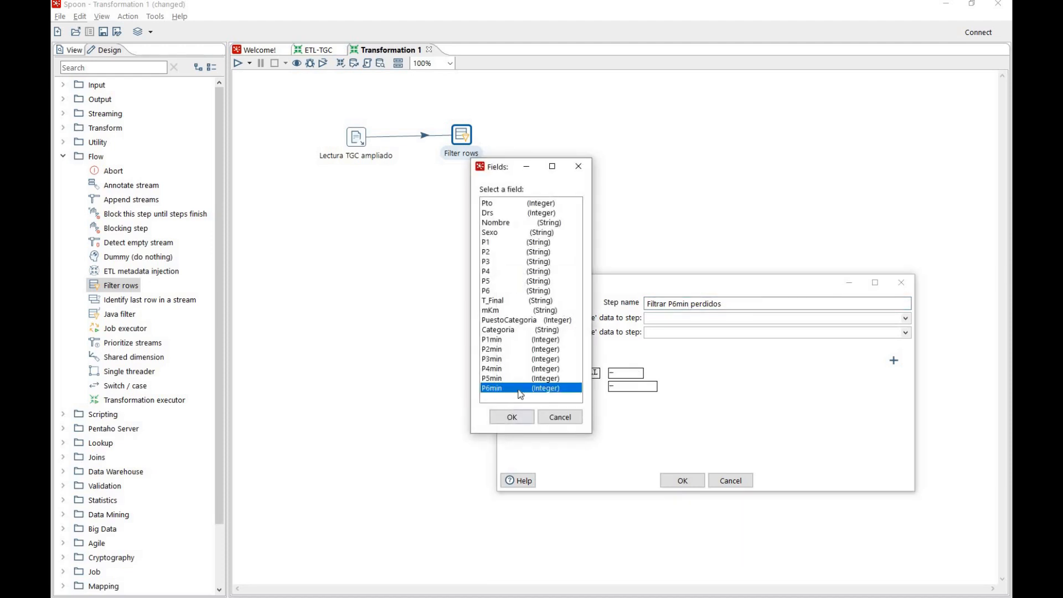
click(513, 416)
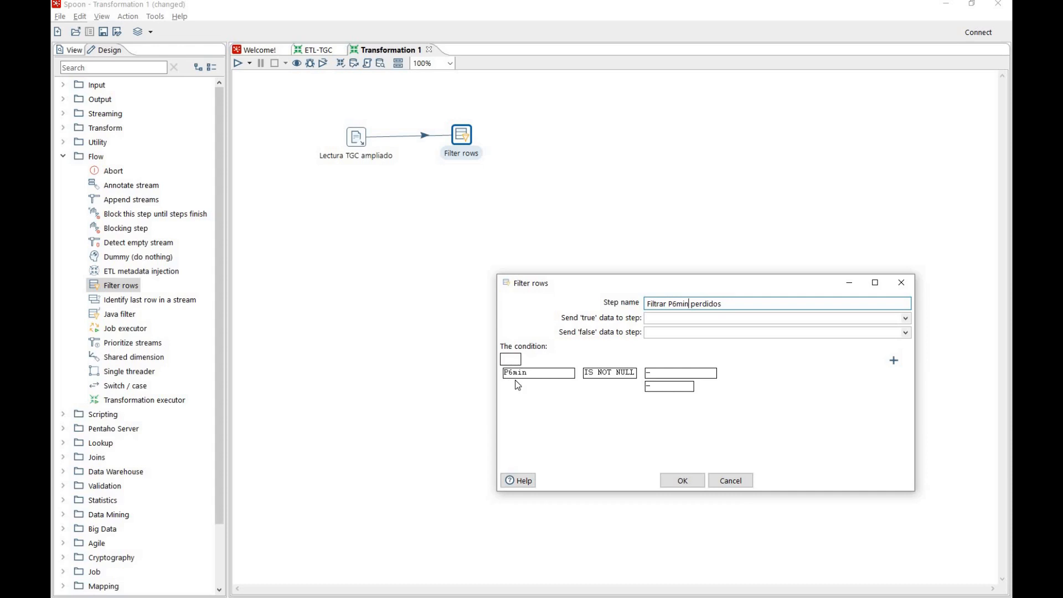
Accept the filter settings and save the transformation in the ClasePentaho folder as ETL-TGC-fase2
click(680, 483)
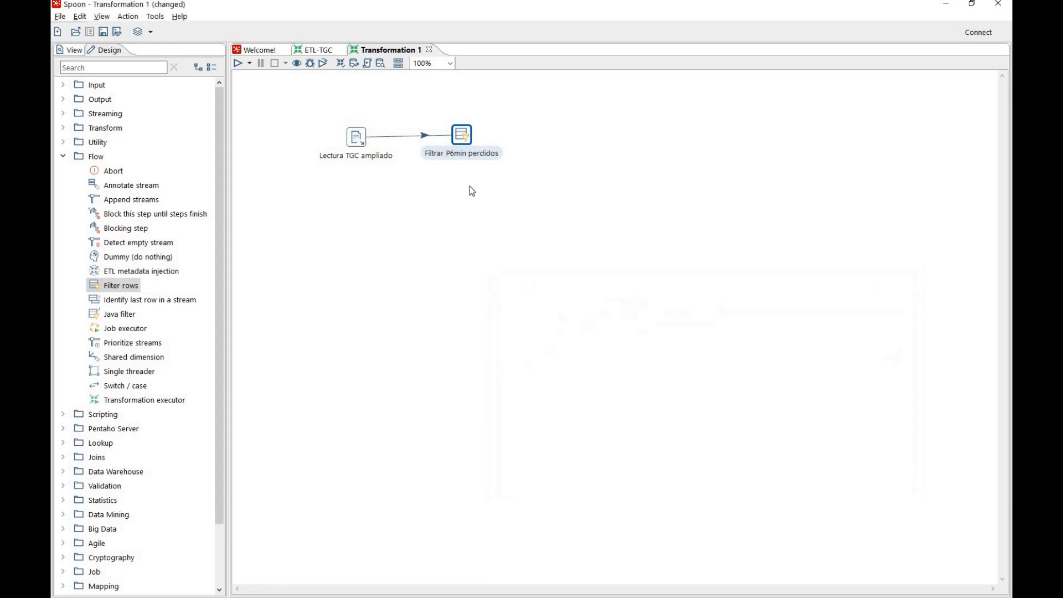
right_click(467, 138)
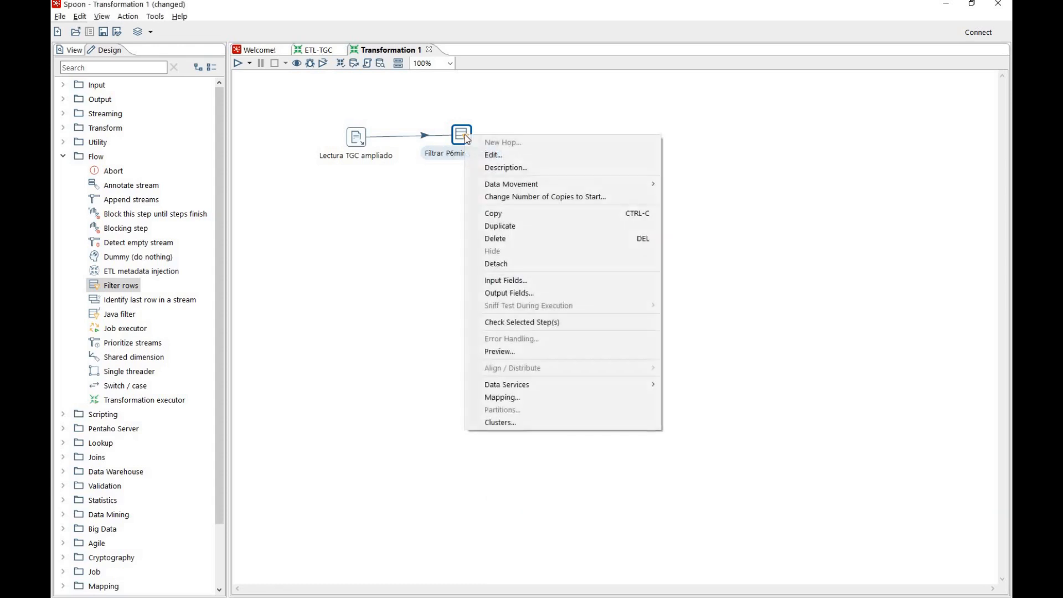
click(434, 205)
click(62, 18)
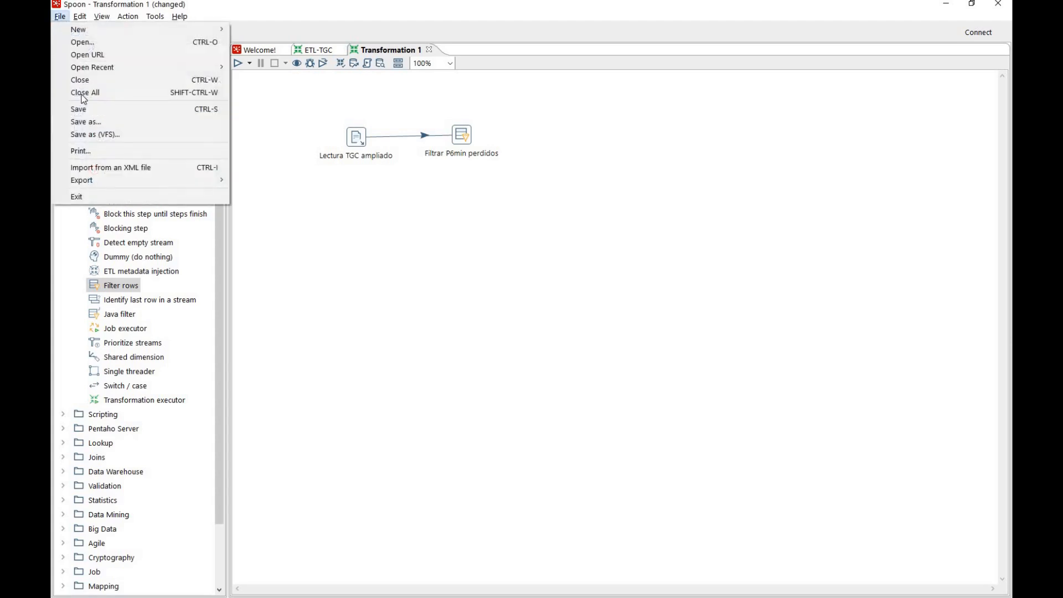
click(99, 109)
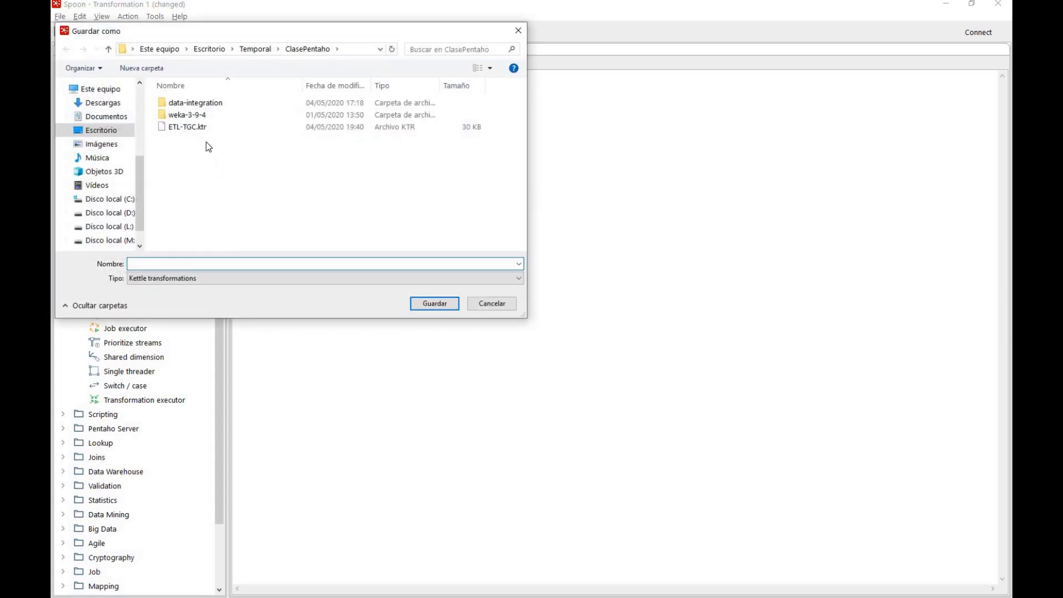
text(ETL-TGC-fase2)
click(420, 303)
Preview up to 1000 rows of the Filtrar P6min perdidos step, check the P6min column, and close the preview
right_click(463, 135)
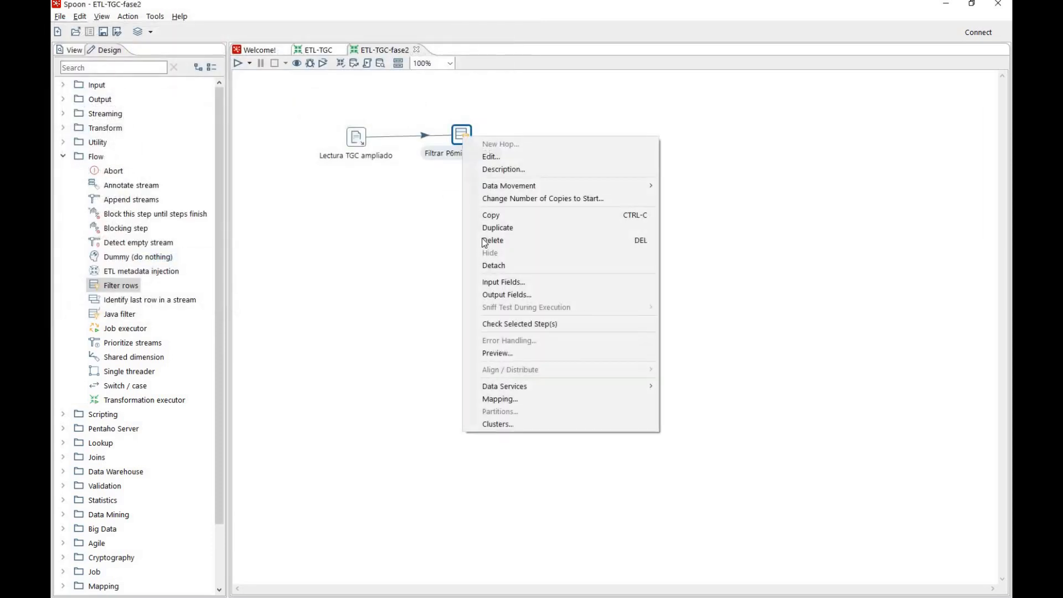
click(499, 353)
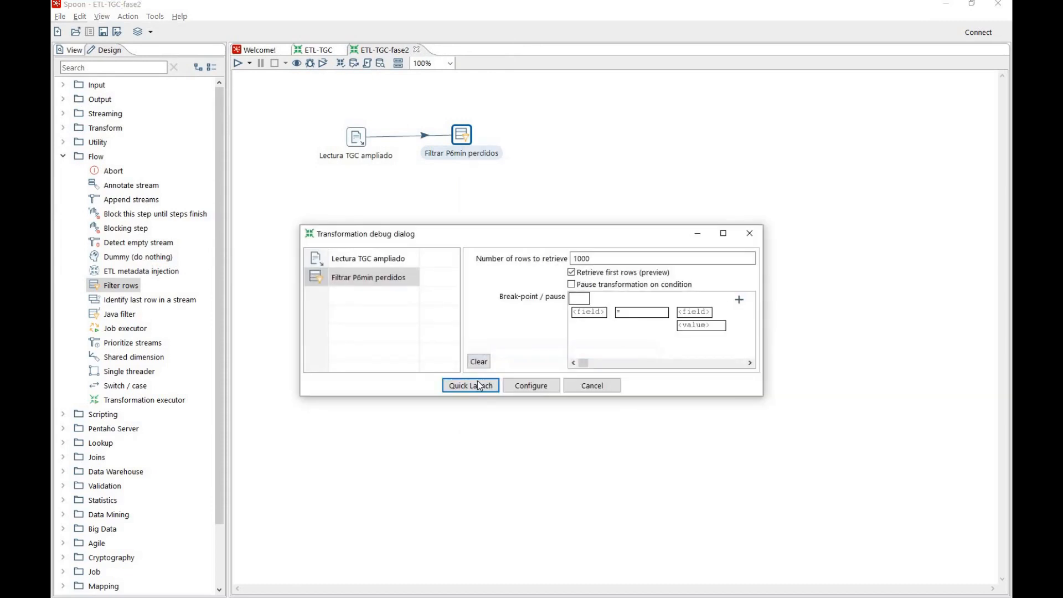
click(479, 386)
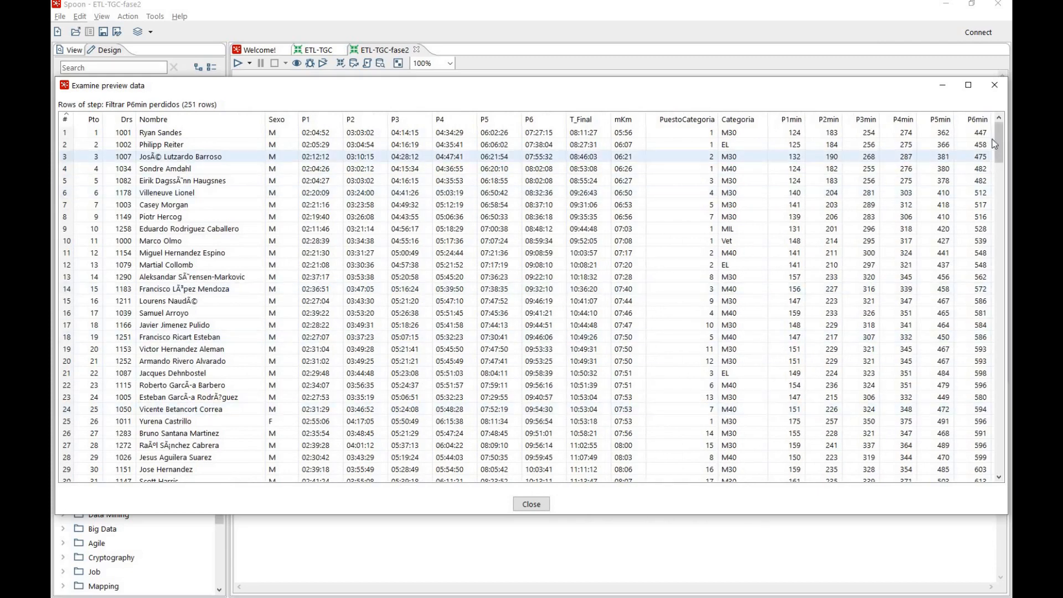
drag(1002, 132, 1001, 158)
scroll(992, 126, up, 7)
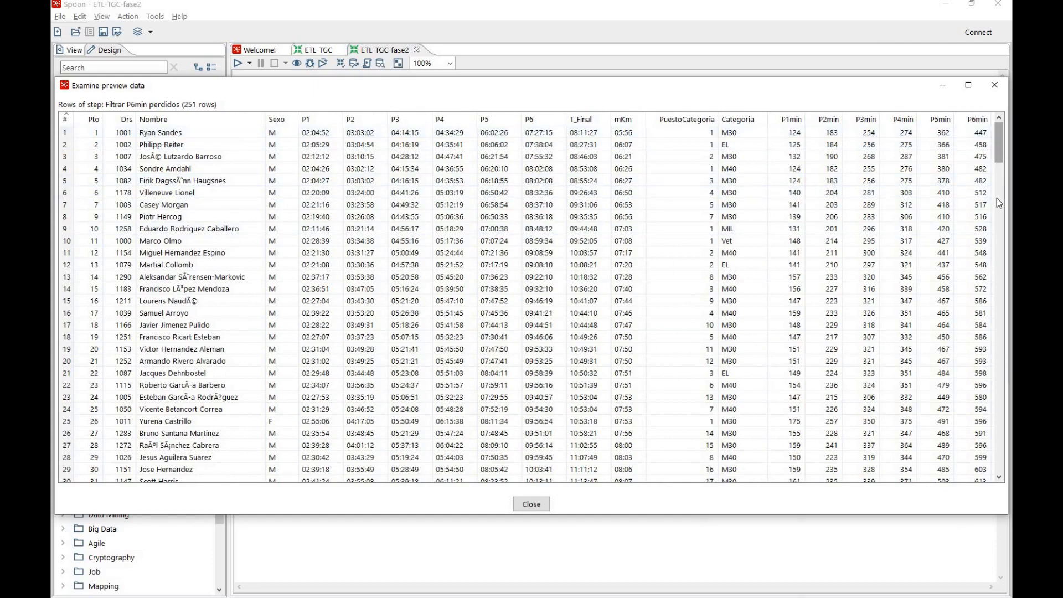
scroll(997, 197, down, 20)
scroll(999, 155, up, 20)
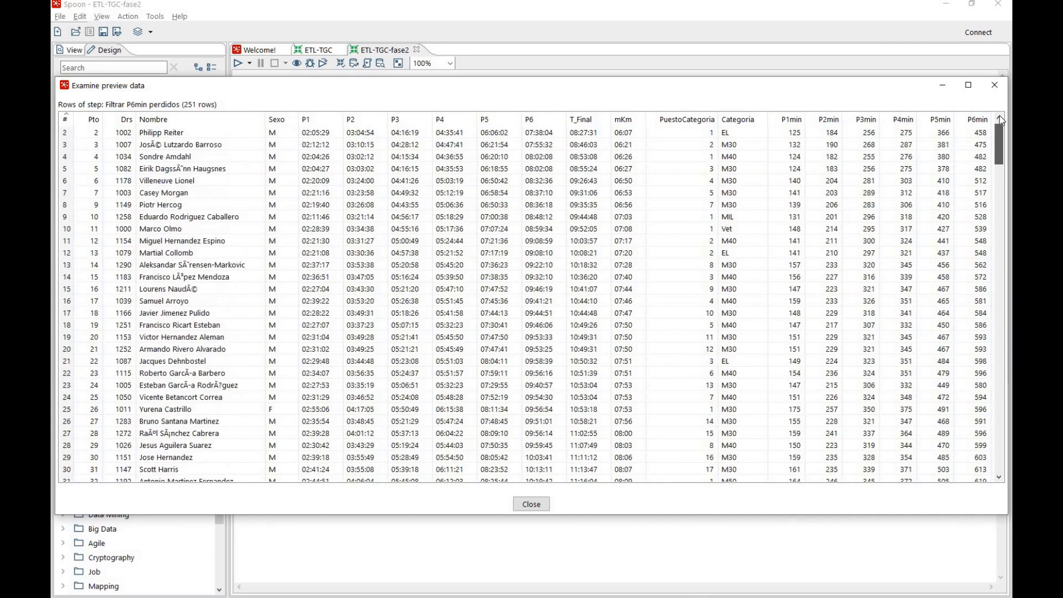
click(996, 86)
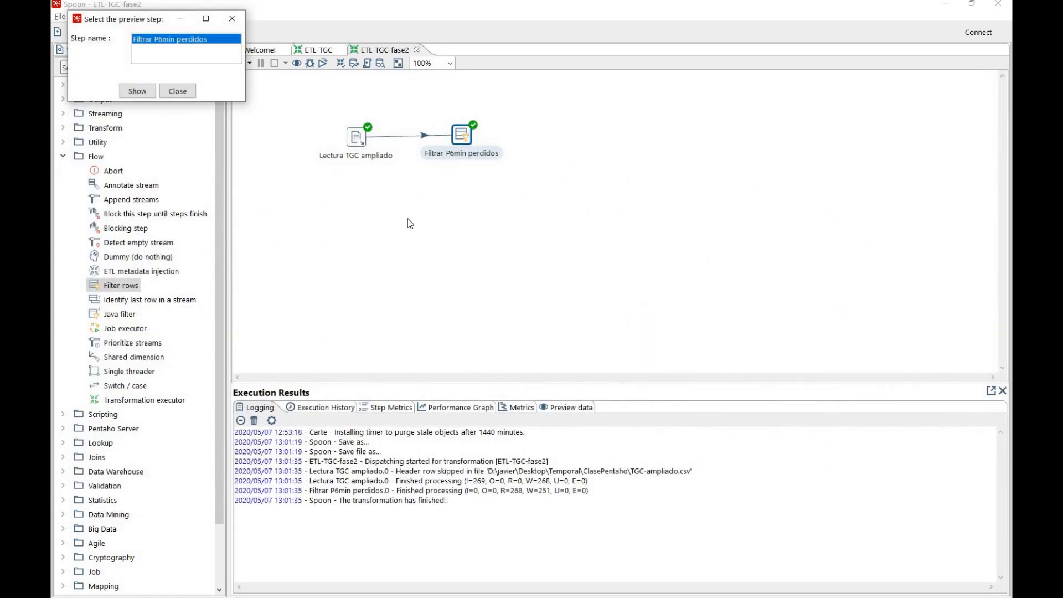
click(183, 95)
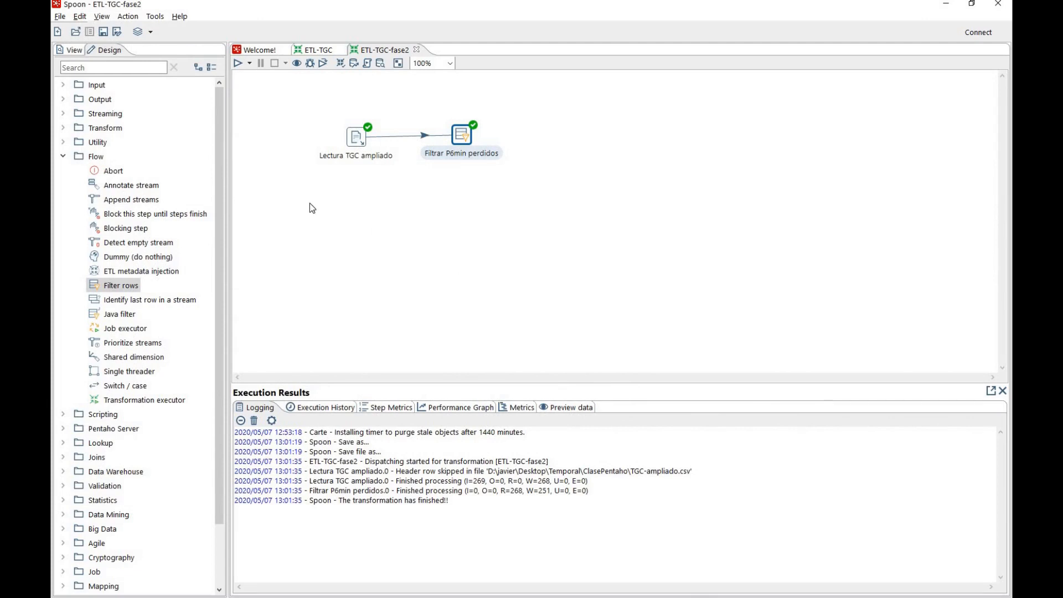
Add an Arff Output step from the Data Mining category and connect Filtrar P6min perdidos to it for rows where the result is TRUE
click(65, 161)
click(63, 159)
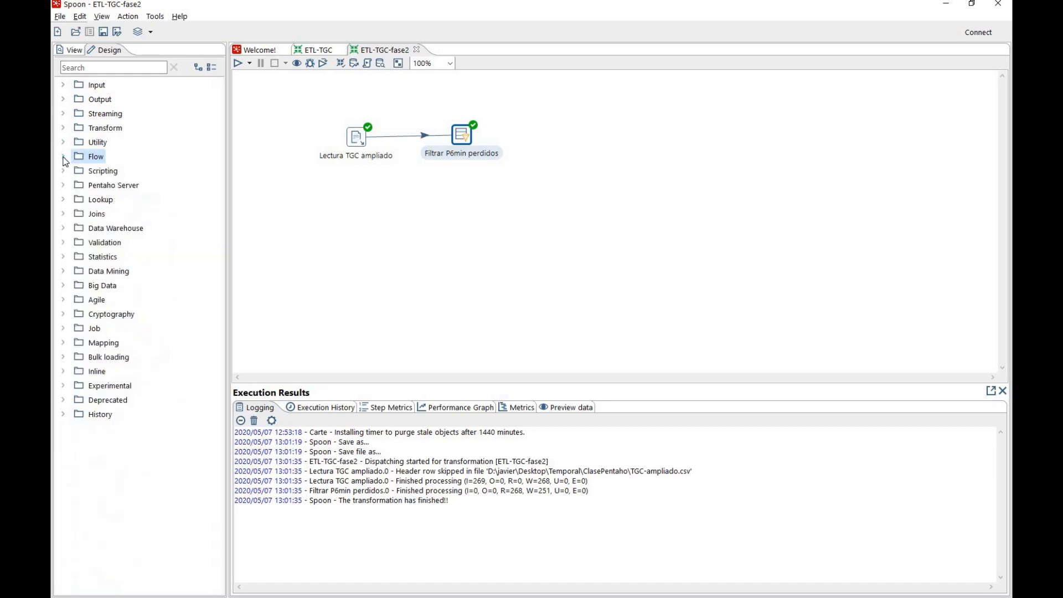
click(65, 271)
drag(101, 283, 562, 140)
drag(468, 141, 562, 136)
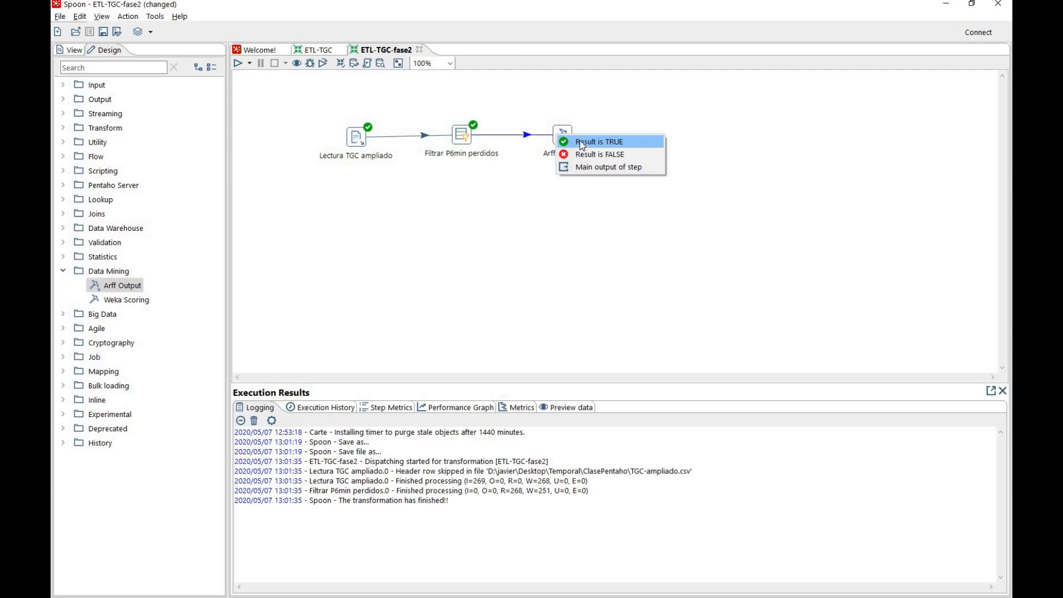
click(582, 146)
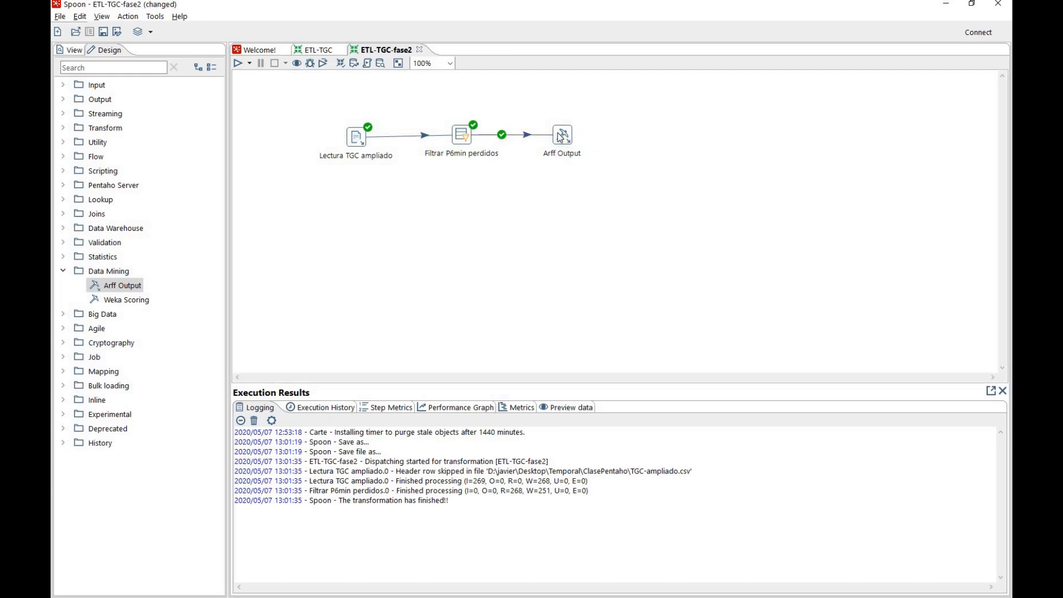
Rename the Arff Output step as "Escribir ARFF" in its settings
double_click(560, 137)
click(497, 204)
drag(496, 206, 484, 211)
key(BackSpace)
text(Escribir ARFF)
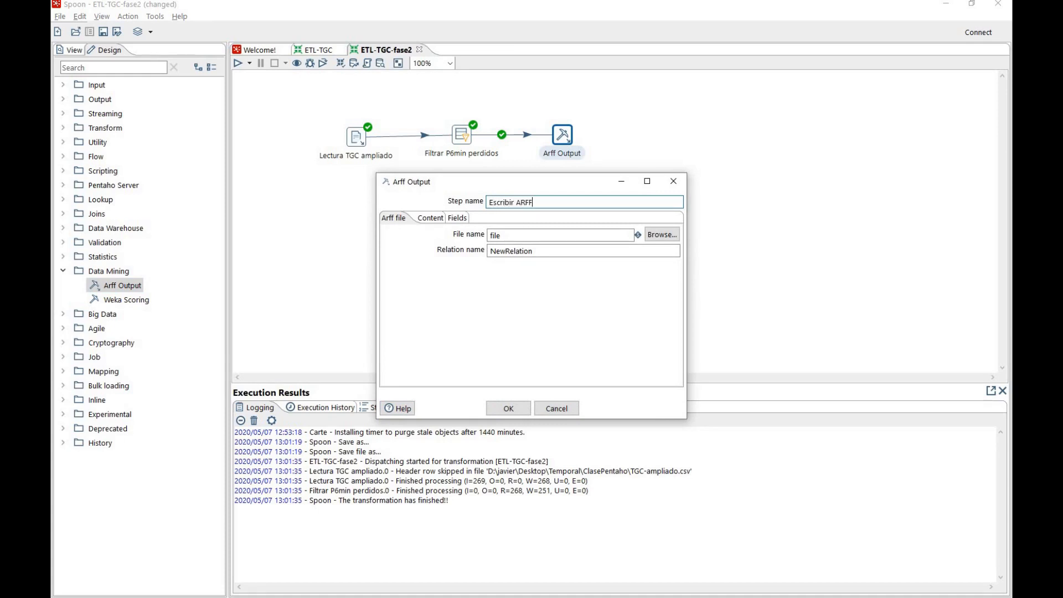
Set the ARFF output file to P6min-no-perdidos.arff in the ClasePentaho folder
click(529, 235)
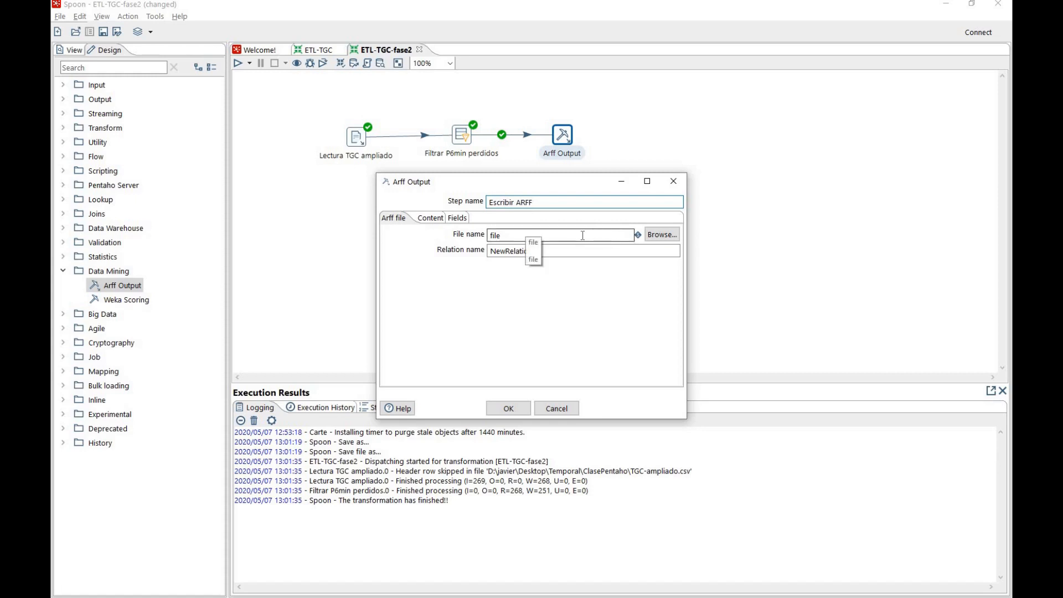
click(651, 232)
click(652, 235)
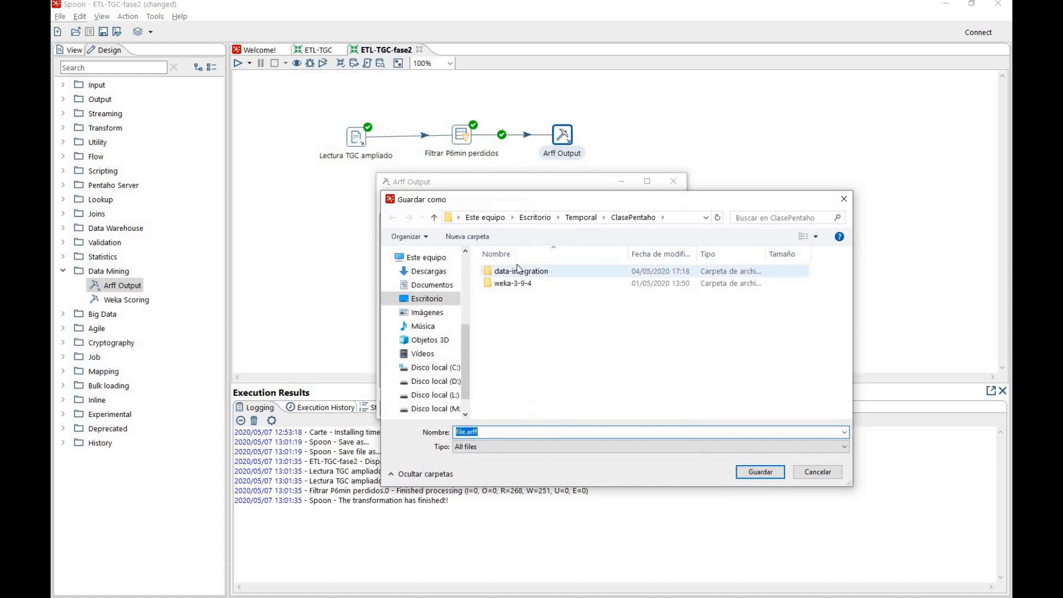
click(466, 432)
key(BackSpace)
key(BackSpace)
key(BackSpace)
key(BackSpace)
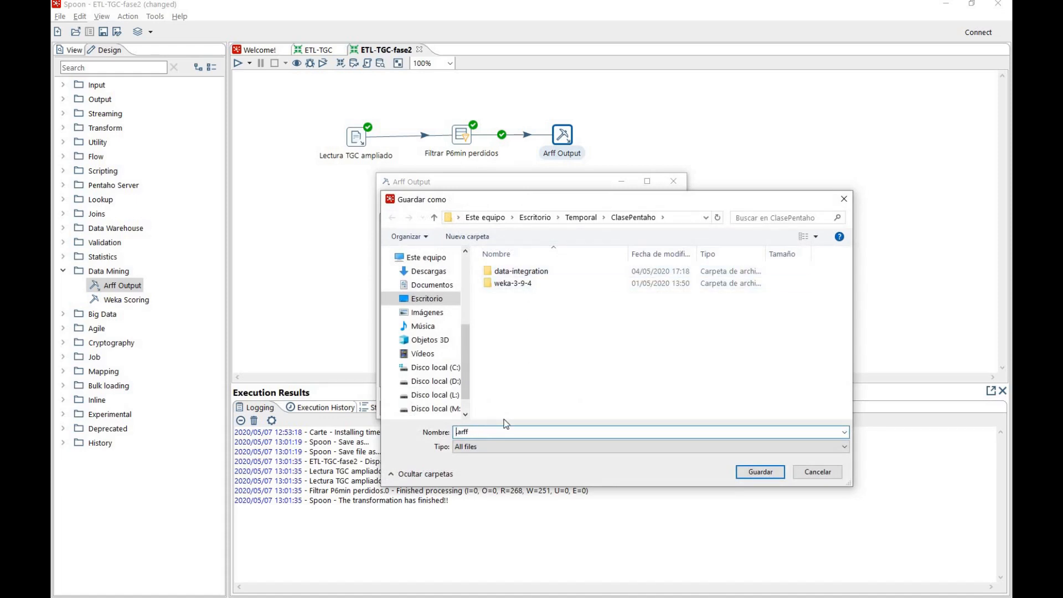
text(P6min-no-perdidos)
click(745, 477)
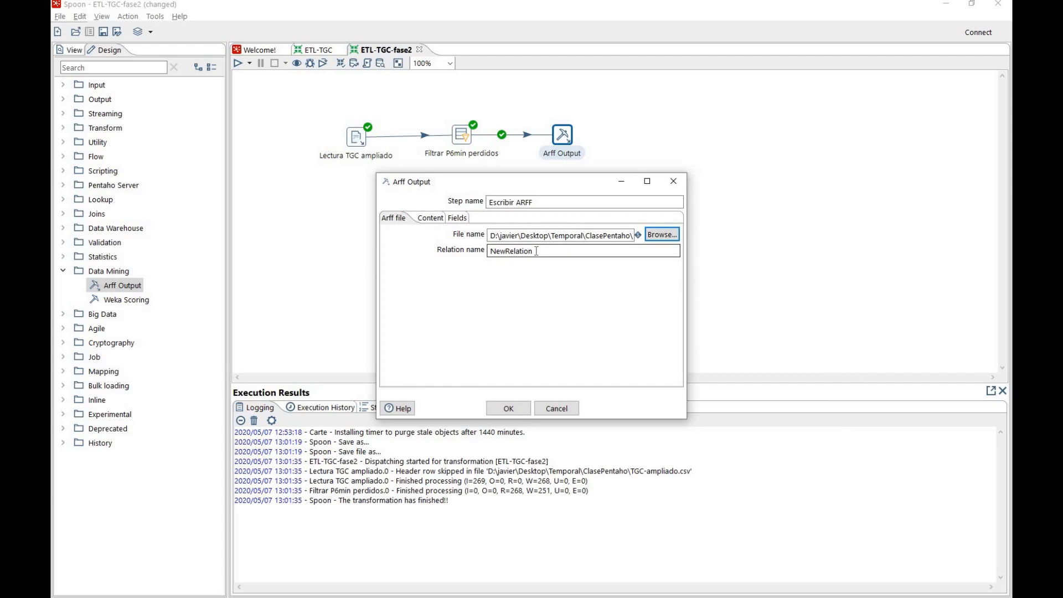
Set the ARFF relation name to "P6min no perdidos"
key(Tab)
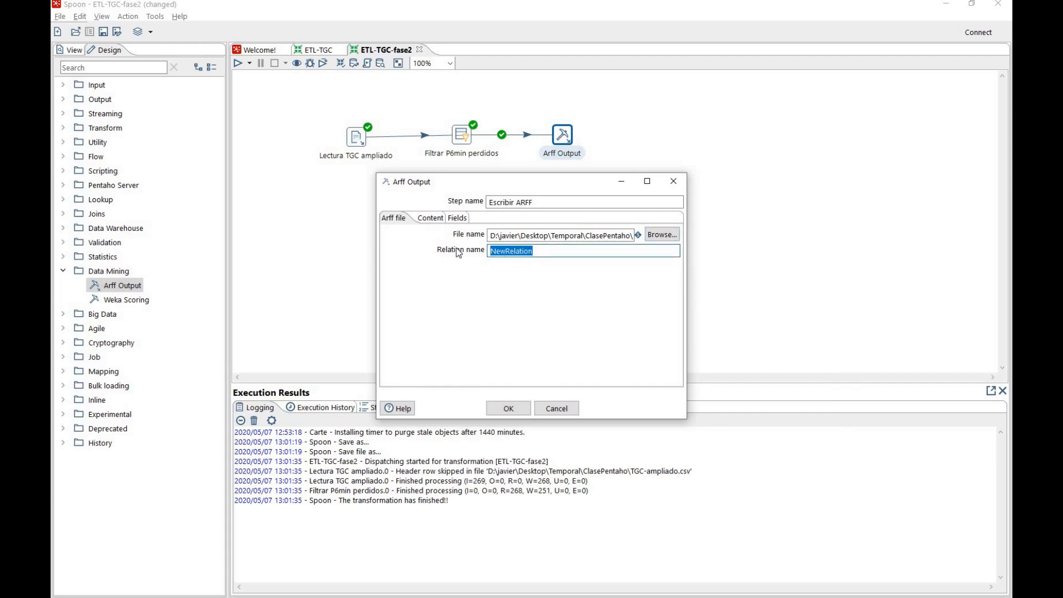
key(BackSpace)
text(P6min no perdidos)
Delete the fields Pto through Categoria from the ARFF output, keeping only P1min to P6min, and accept the step's settings
click(431, 219)
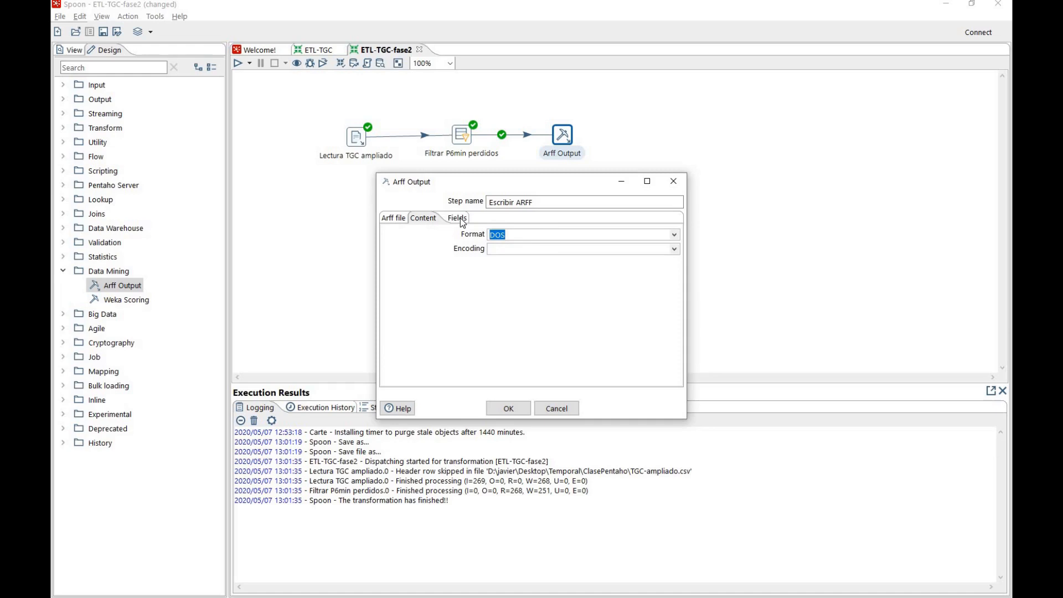
click(461, 219)
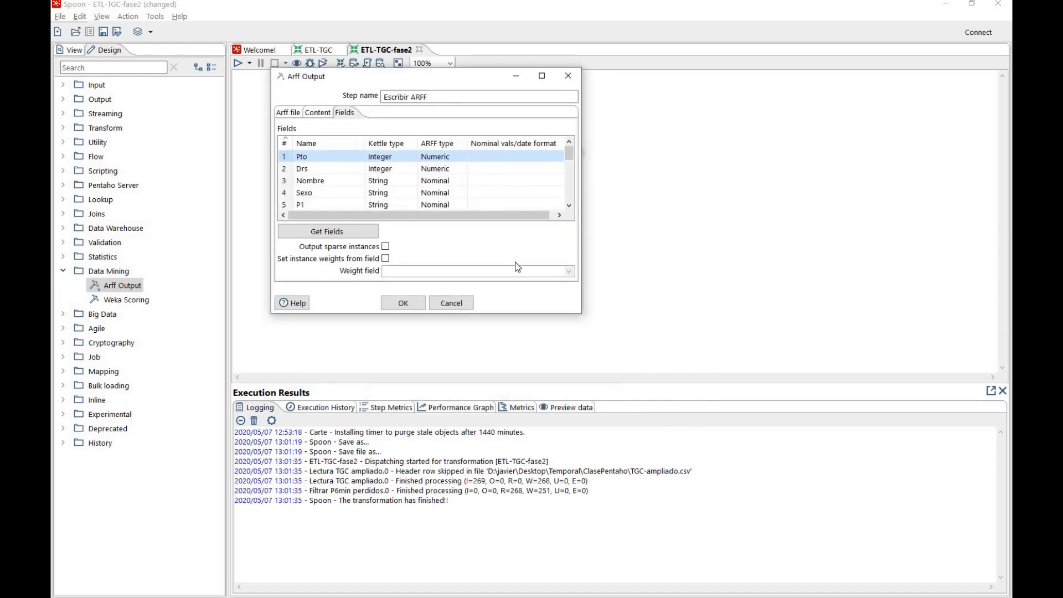
drag(581, 314, 769, 452)
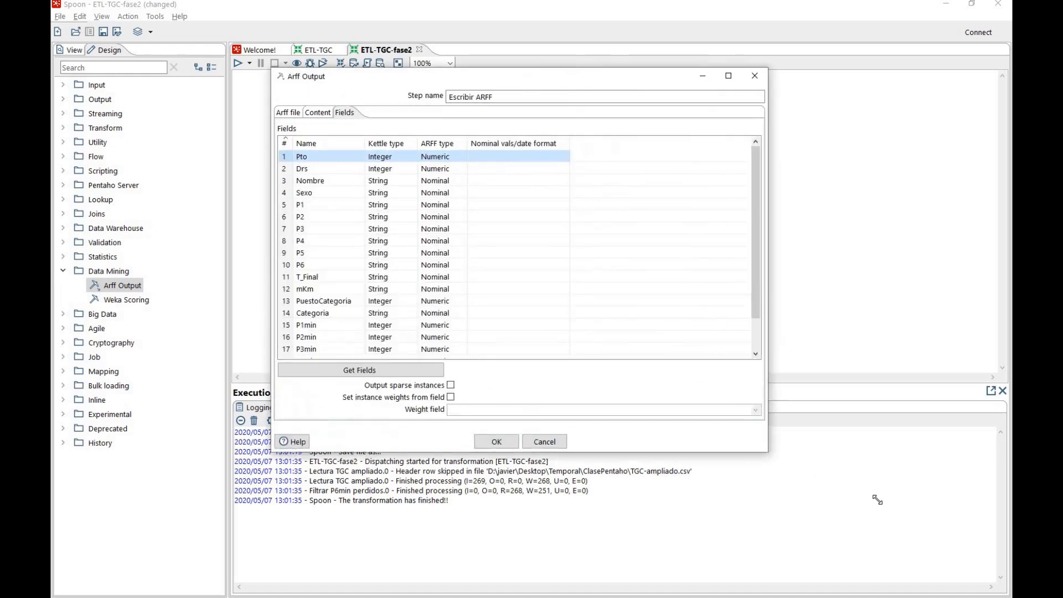
drag(878, 500, 880, 499)
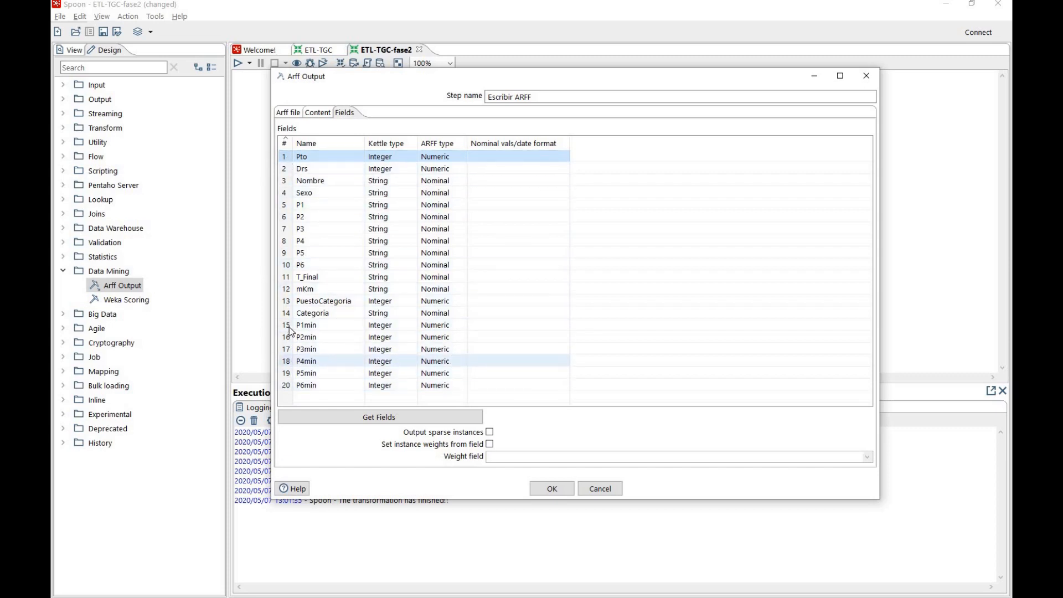
ctrl+click(292, 169)
ctrl+click(289, 183)
ctrl+click(288, 194)
ctrl+click(288, 205)
ctrl+click(289, 217)
ctrl+click(289, 229)
ctrl+click(287, 242)
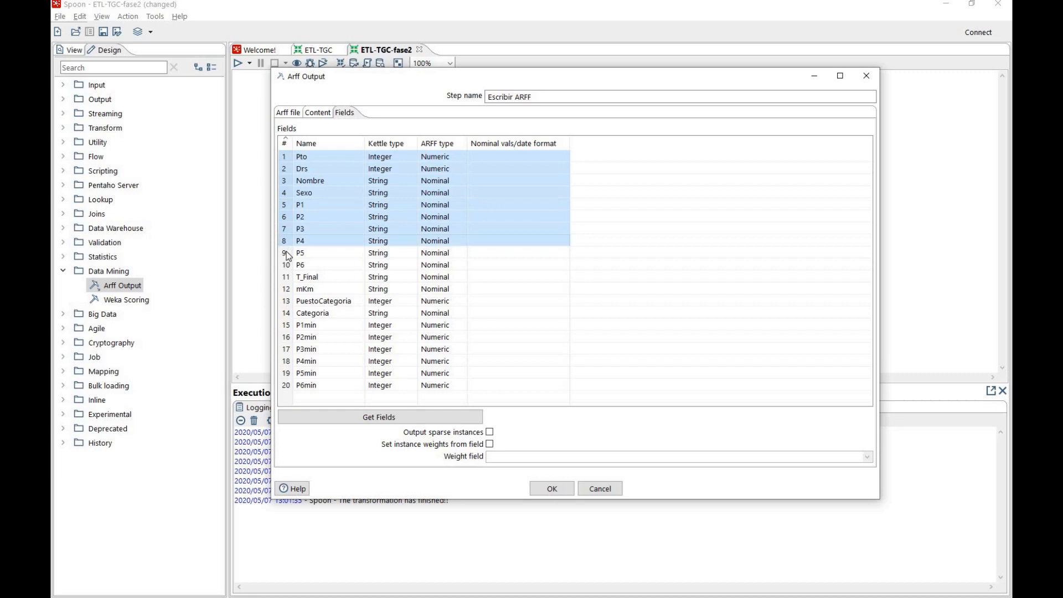
ctrl+click(288, 253)
ctrl+click(288, 266)
ctrl+click(288, 277)
ctrl+click(288, 289)
ctrl+click(287, 302)
ctrl+click(288, 314)
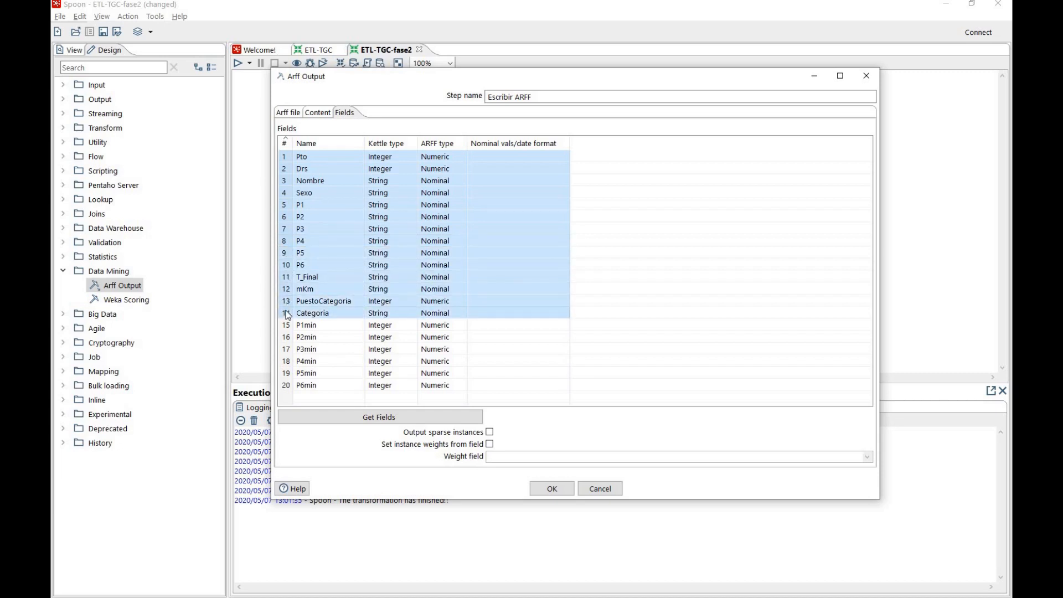
right_click(288, 314)
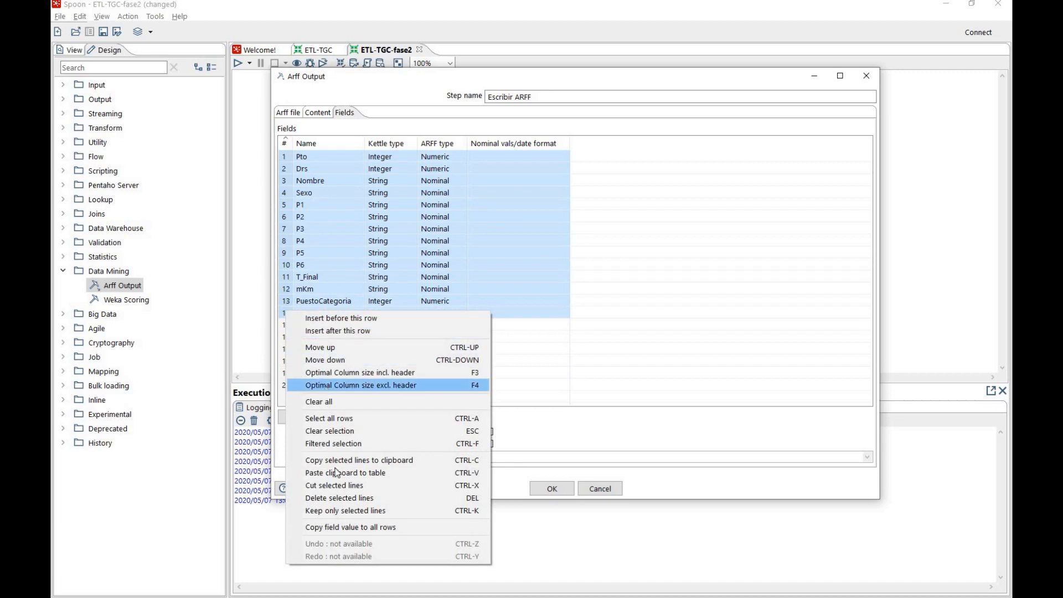
click(340, 498)
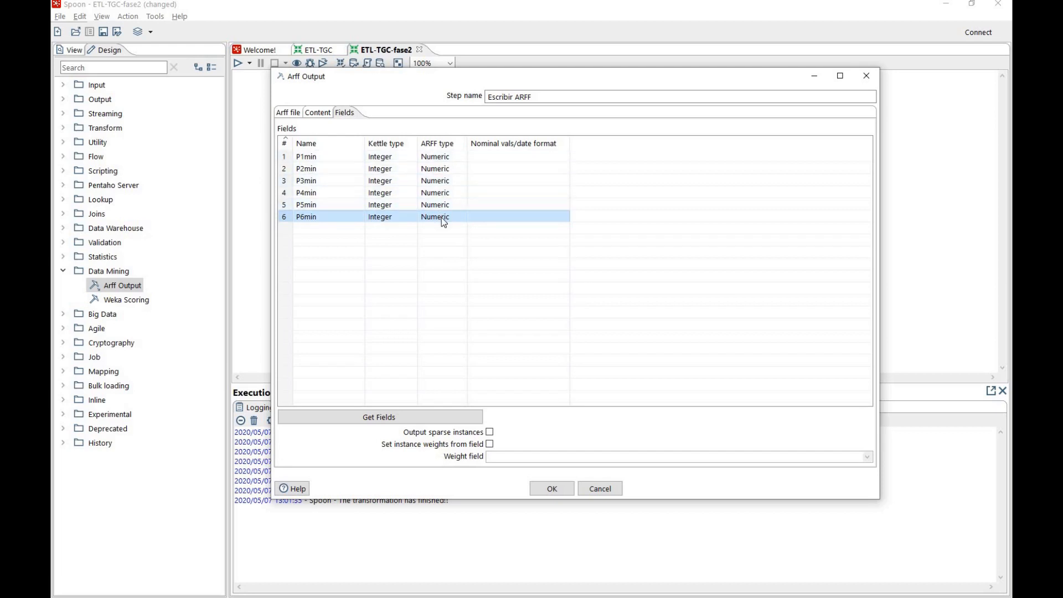
click(543, 487)
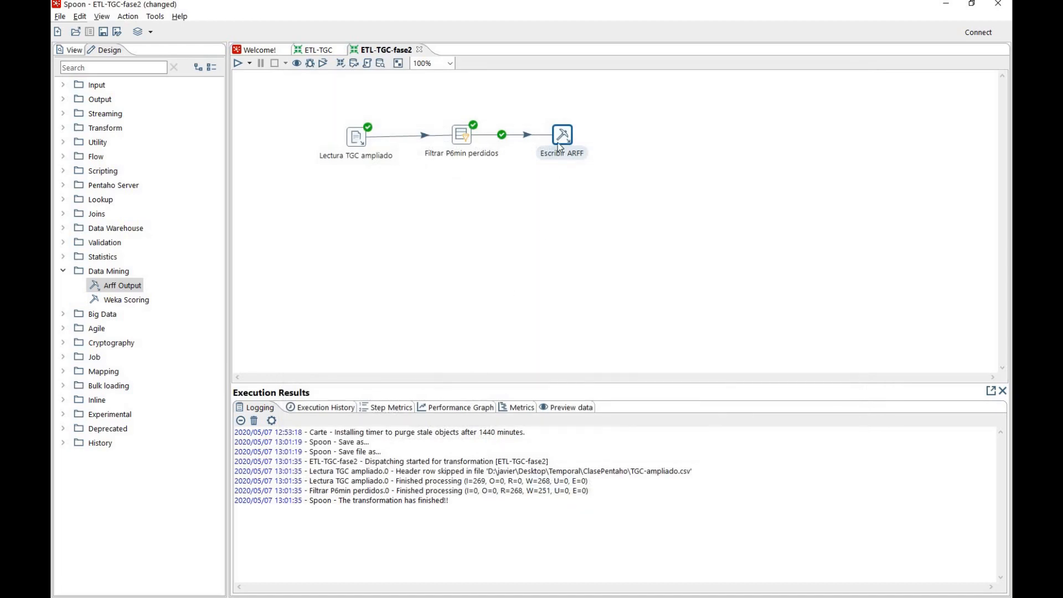
Run a preview of up to 1000 rows on the Escribir ARFF step and close the preview
right_click(558, 134)
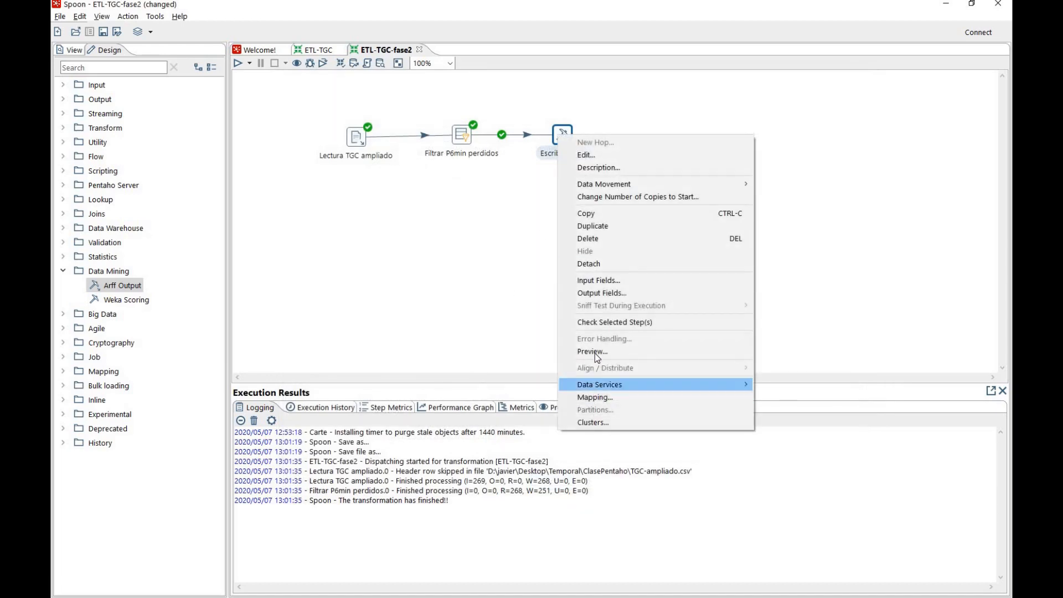
click(595, 353)
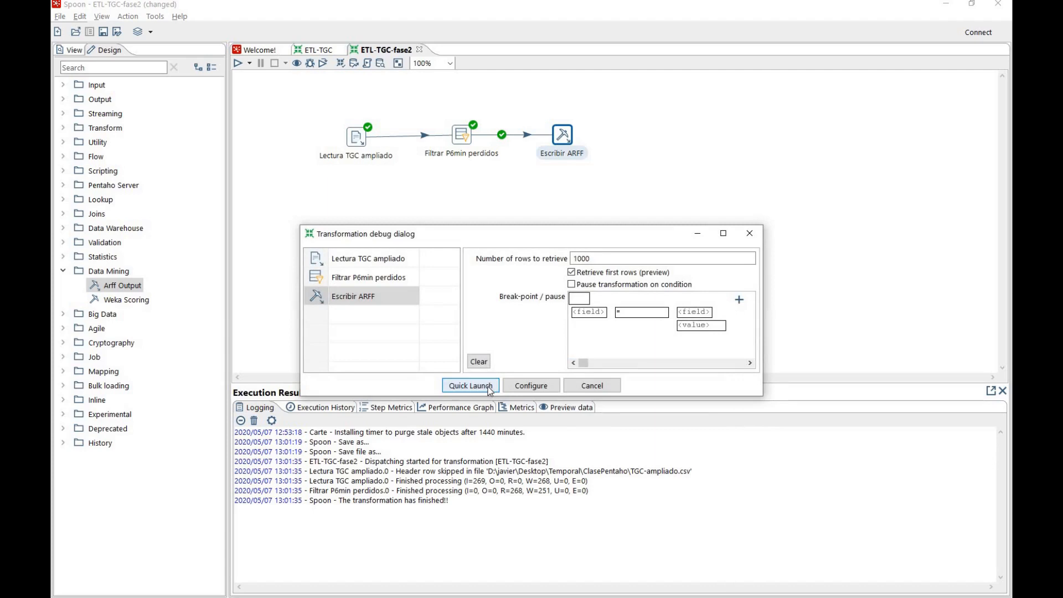
click(488, 387)
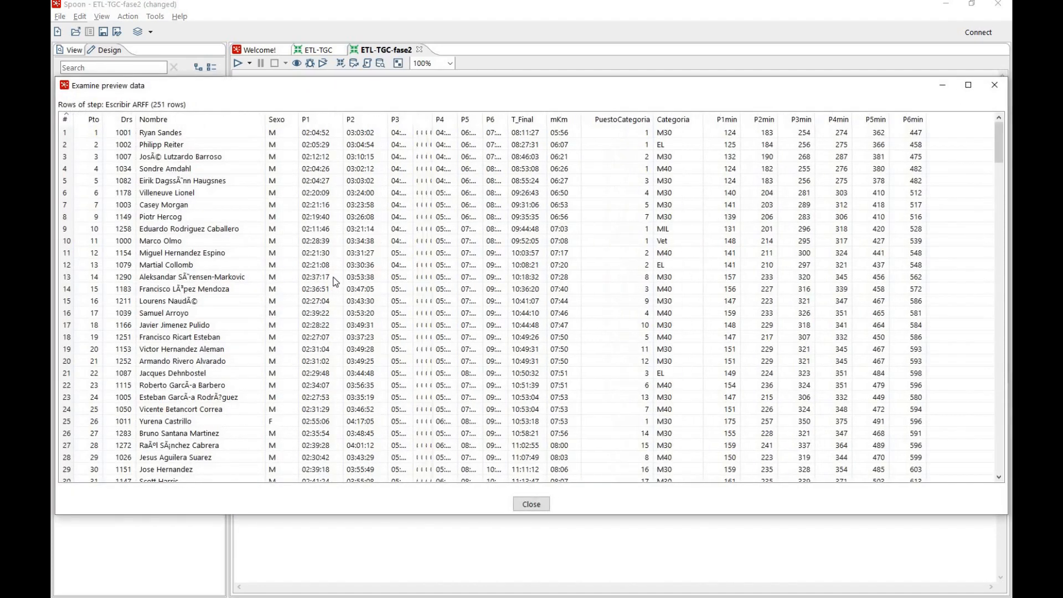
click(527, 505)
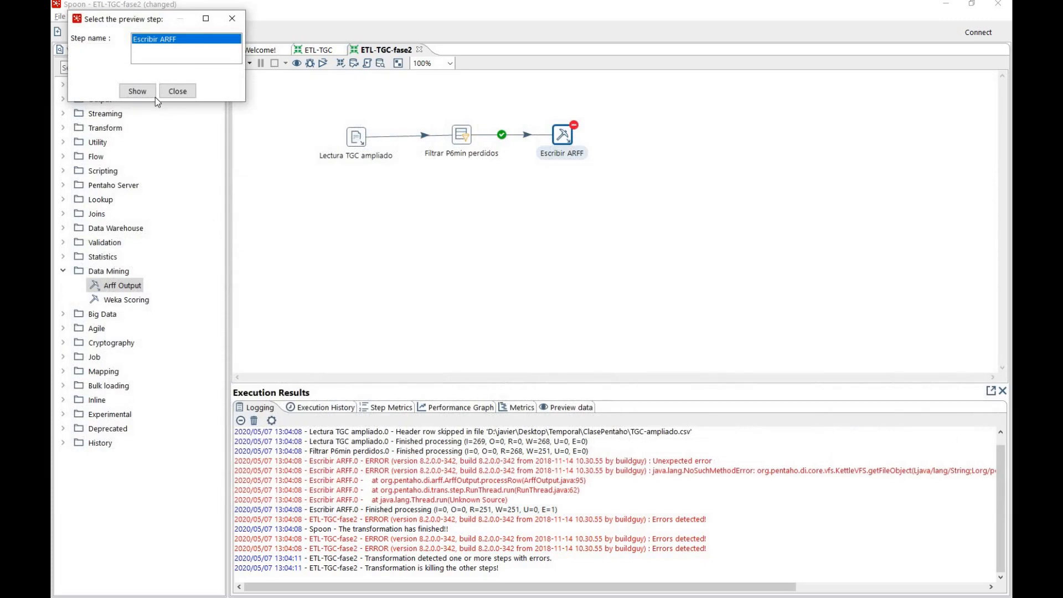
click(175, 94)
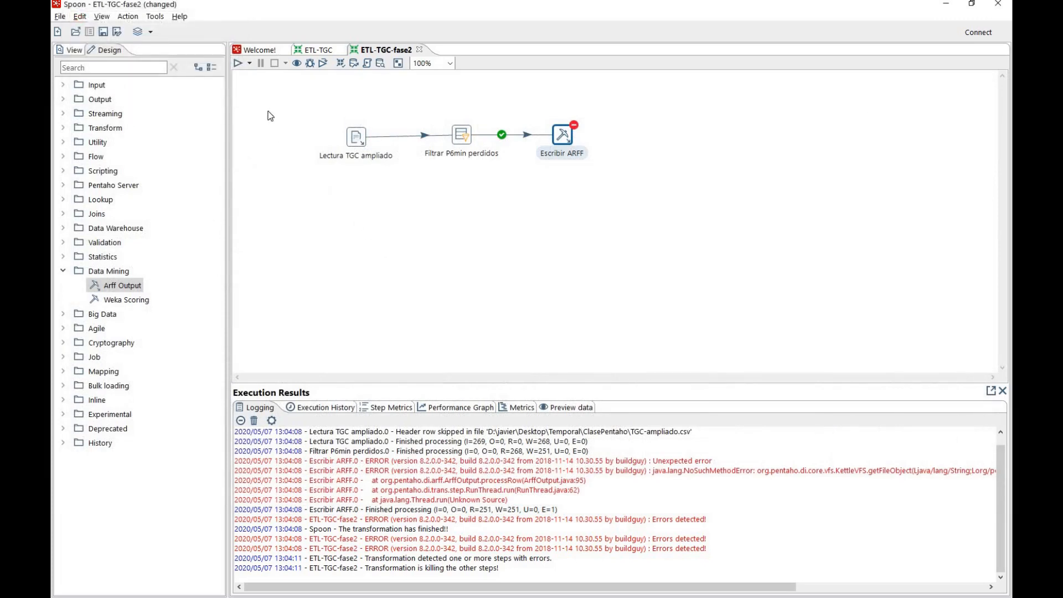
Run the ETL-TGC-fase2 transformation with the current run options, saving its changes first
click(238, 64)
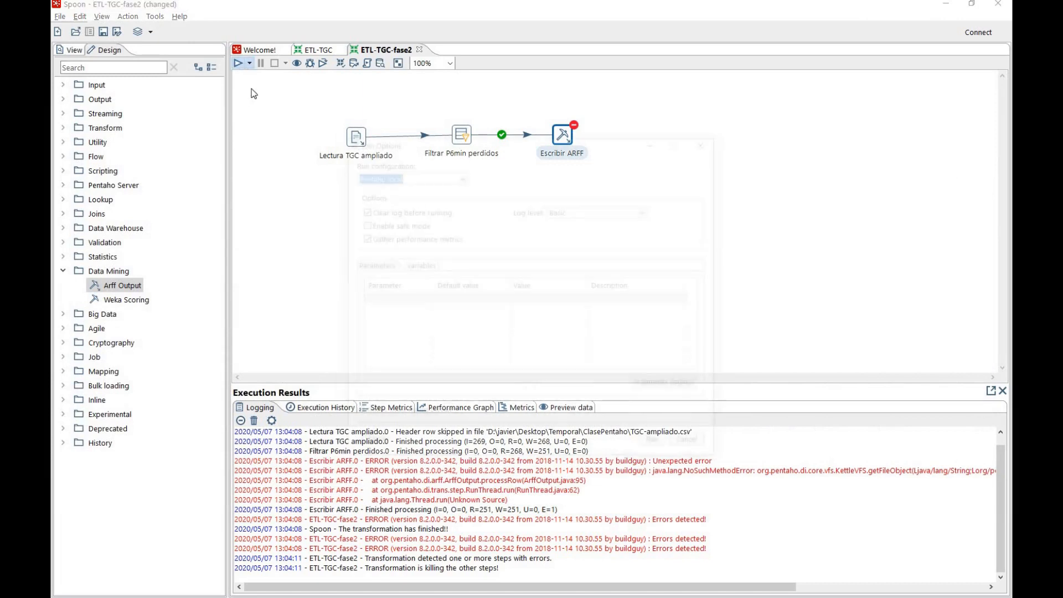
click(658, 447)
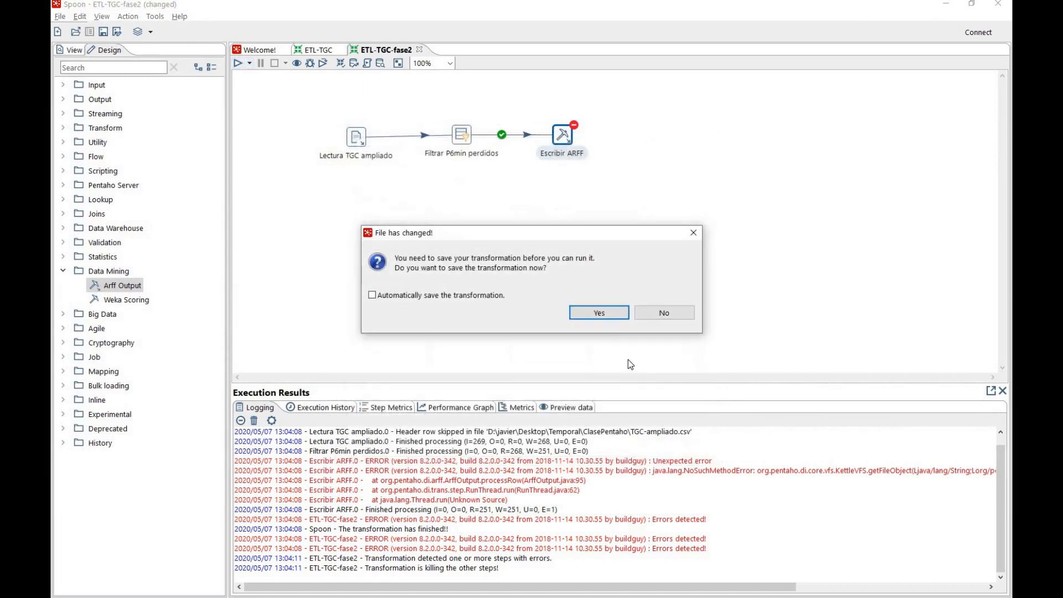
click(600, 313)
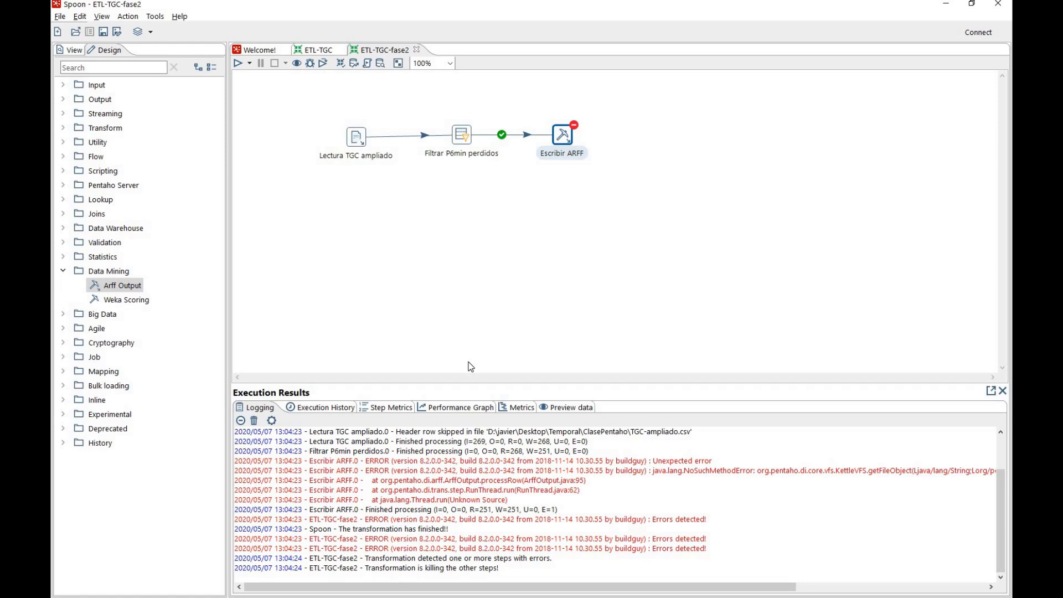
Switch to the ClasePentaho folder in File Explorer and open P6min-no-perdidos.arff in Notepad++
key(alt+Tab)
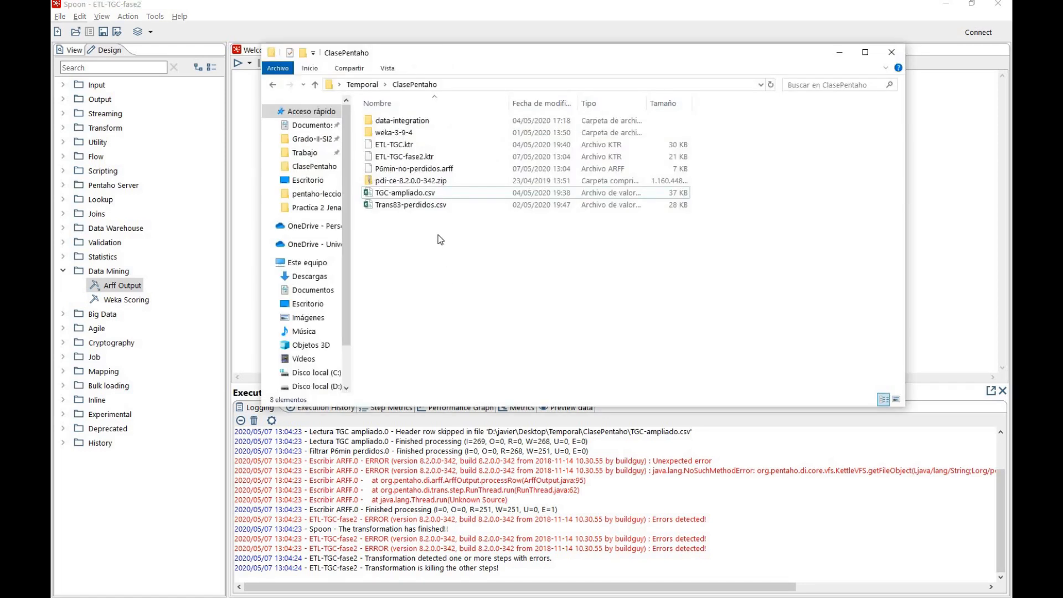
click(426, 169)
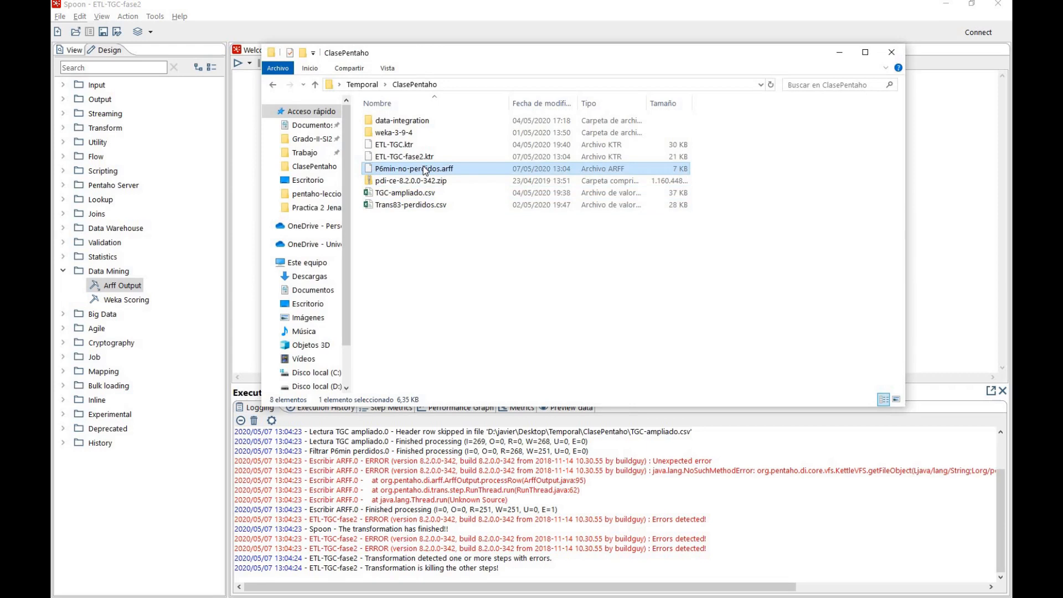
right_click(425, 169)
click(460, 236)
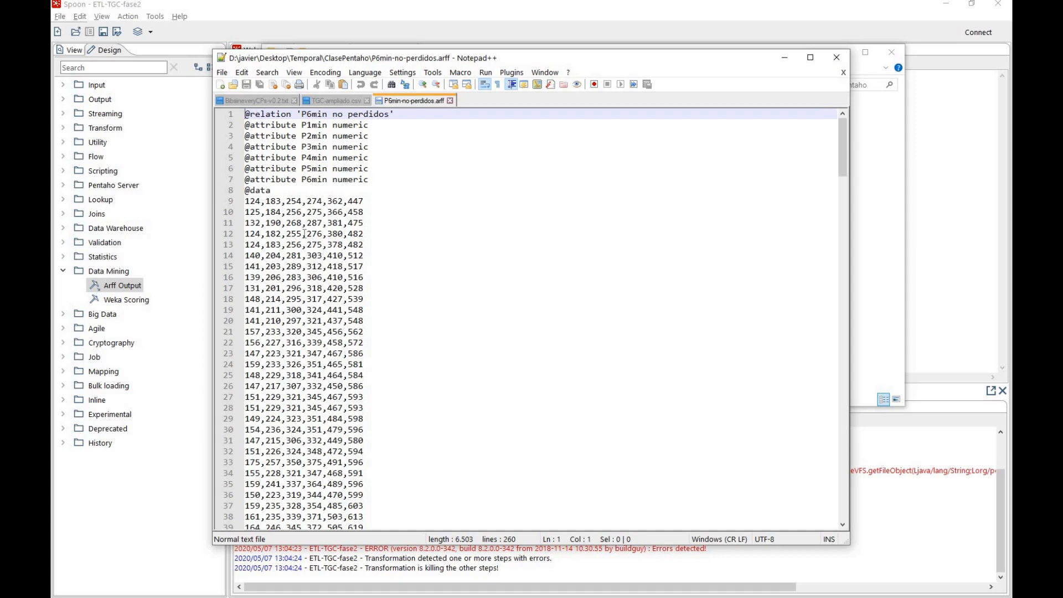
Examine the ARFF file's relation line, its P1min to P6min attribute declarations and its data rows
drag(404, 114, 245, 114)
drag(372, 180, 244, 125)
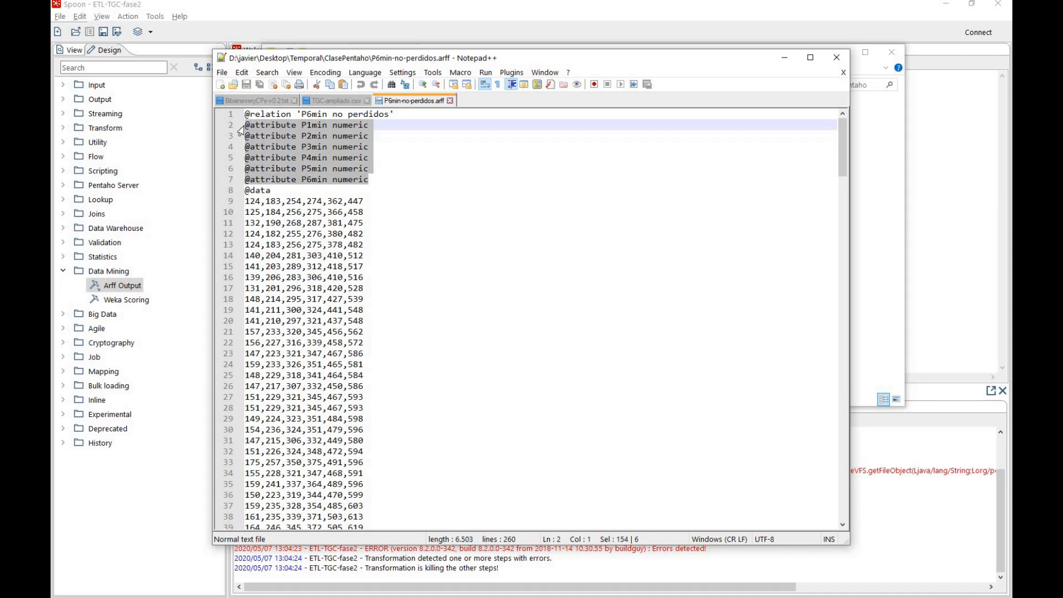
click(258, 183)
scroll(275, 264, down, 1)
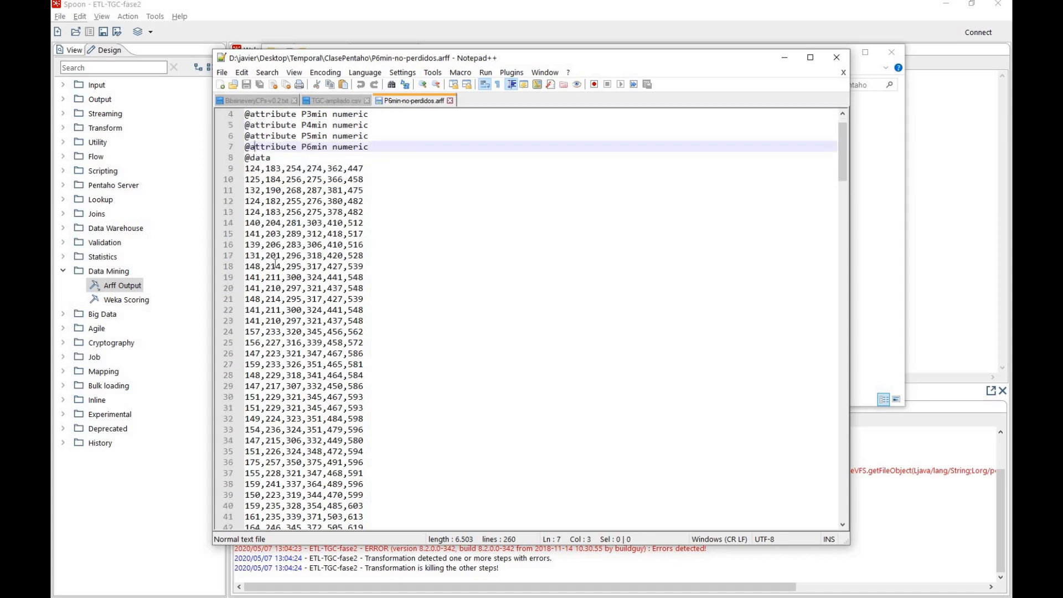
scroll(276, 264, down, 20)
scroll(276, 264, up, 20)
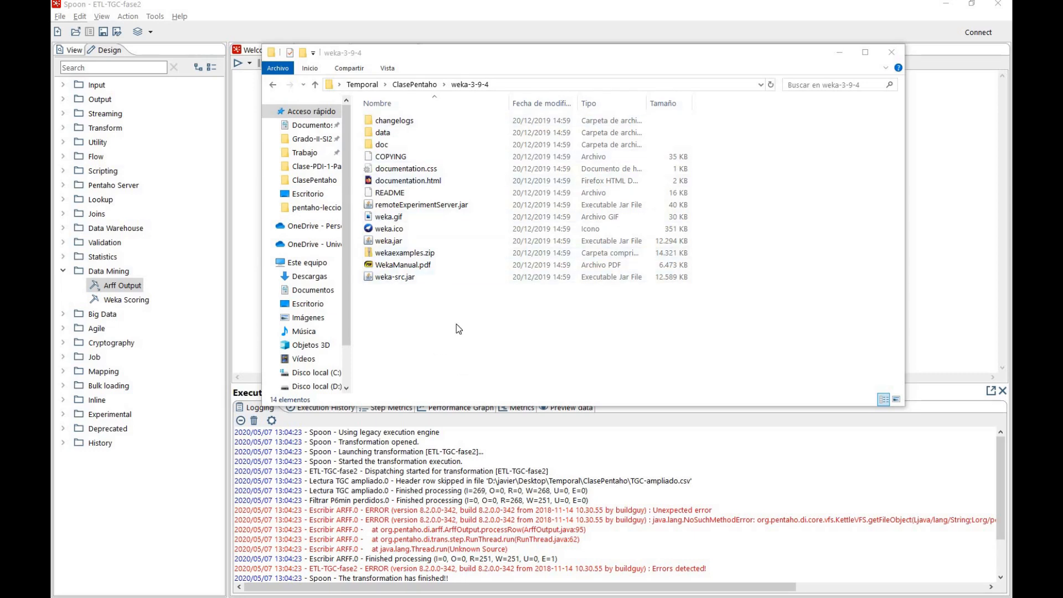
Launch Weka from weka.jar in the weka-3-9-4 folder and open a maximized Explorer window
click(392, 246)
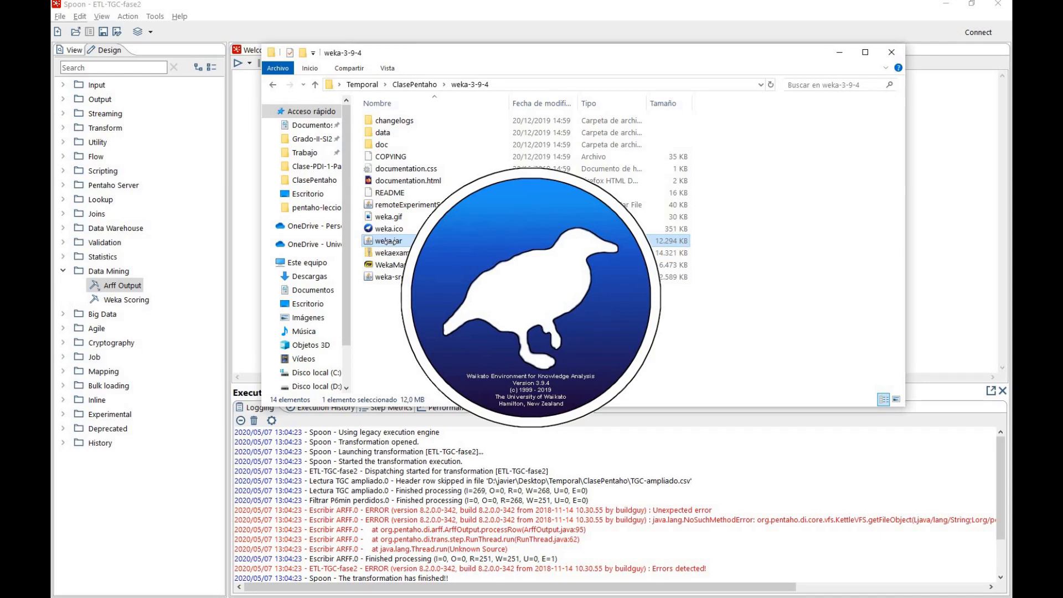
drag(541, 207, 447, 124)
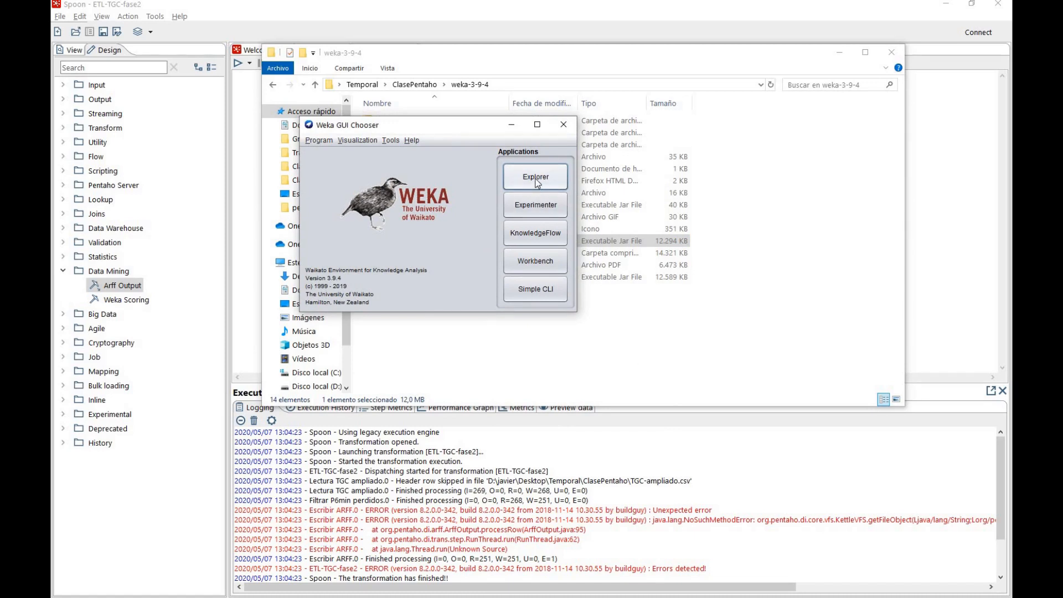
click(537, 183)
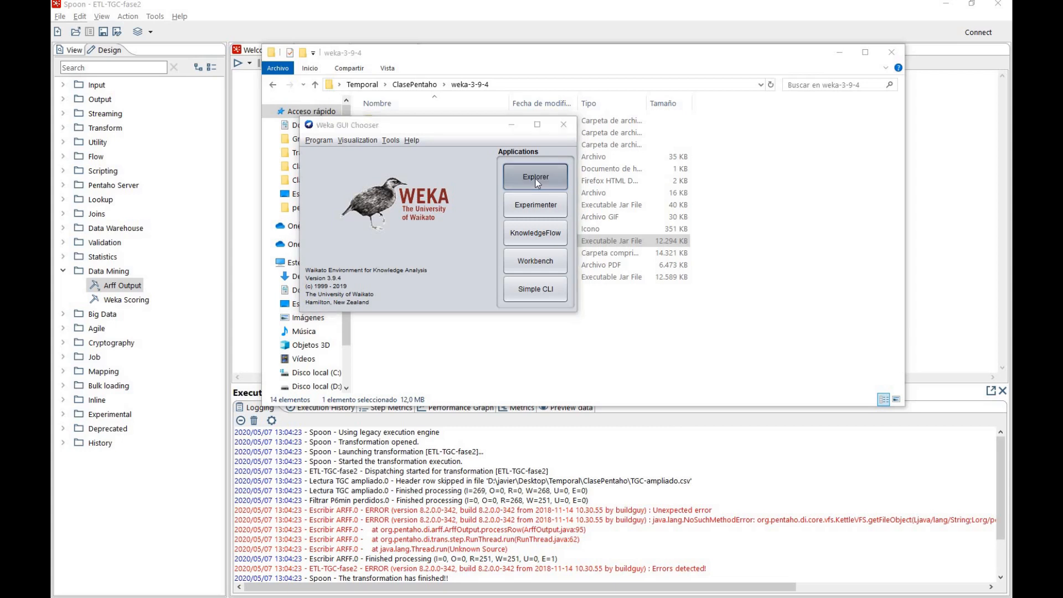
key(super+Up)
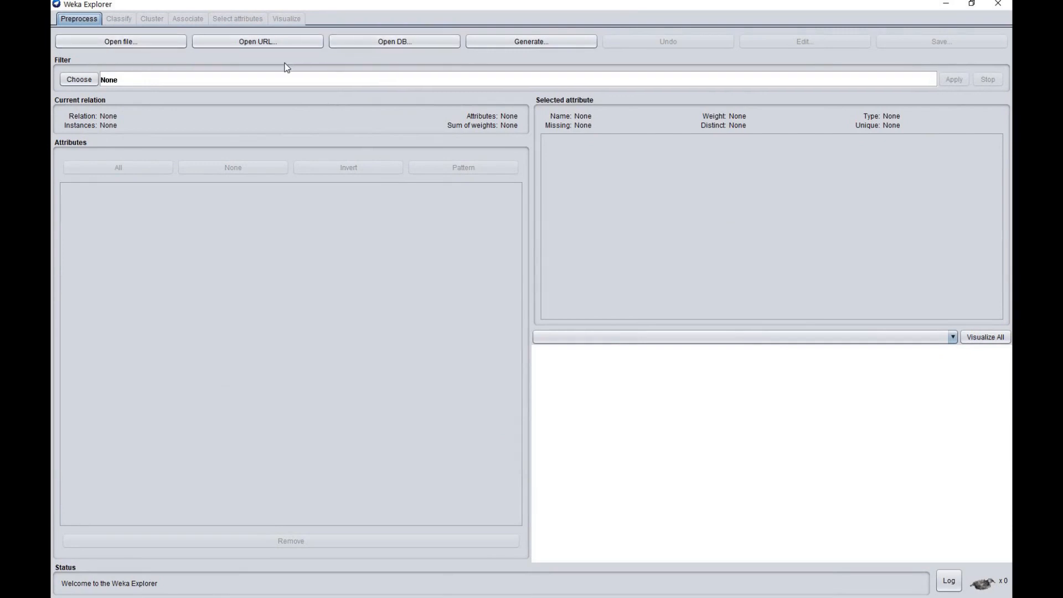
Load P6min-no-perdidos.arff into the Weka Explorer from the ClasePentaho folder inside Temporal on the desktop
click(123, 42)
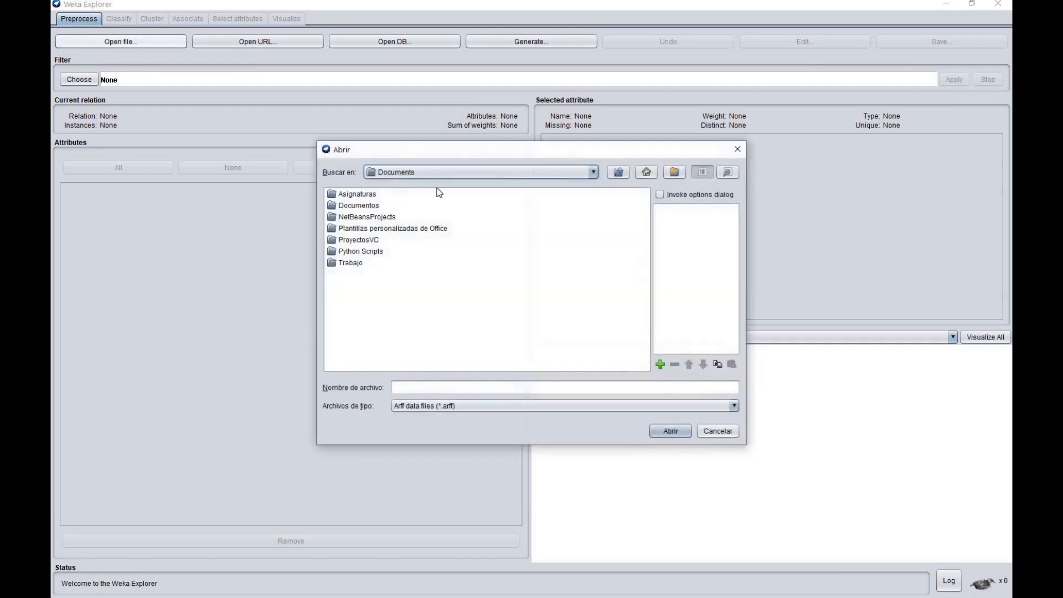
click(506, 175)
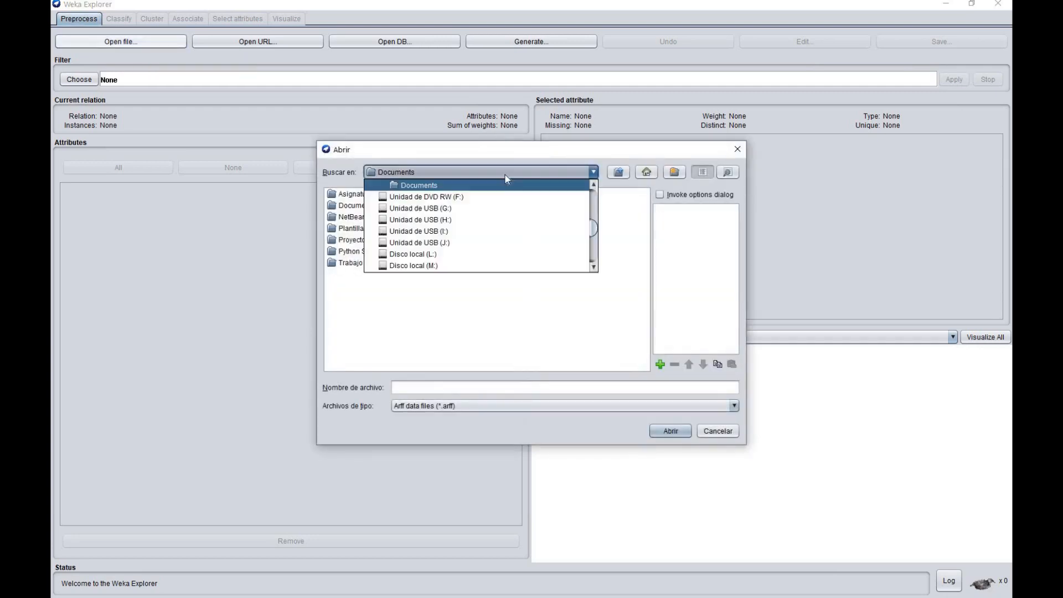
scroll(494, 221, up, 3)
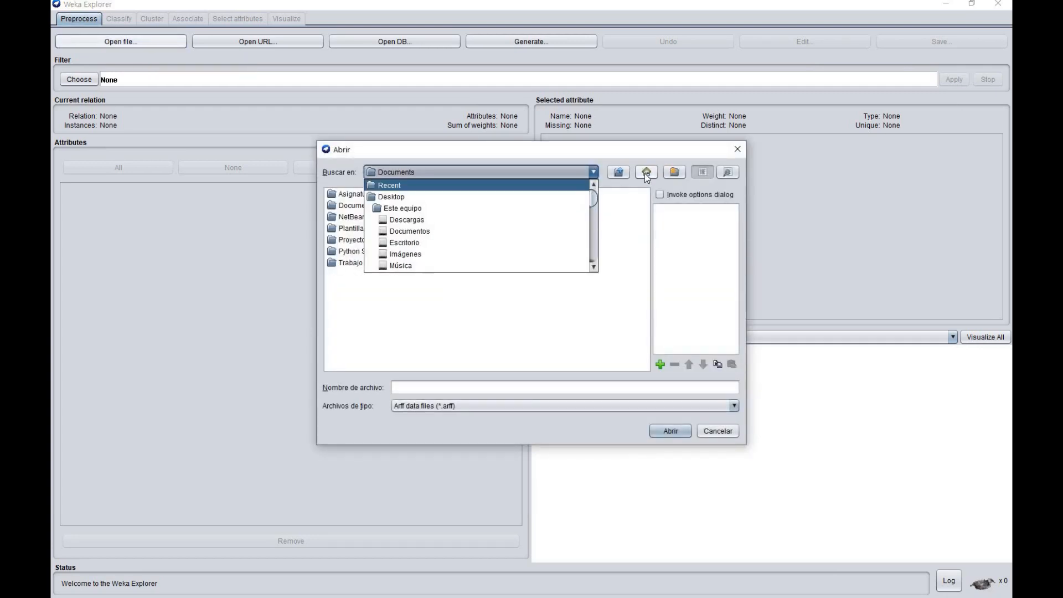
click(647, 177)
click(647, 172)
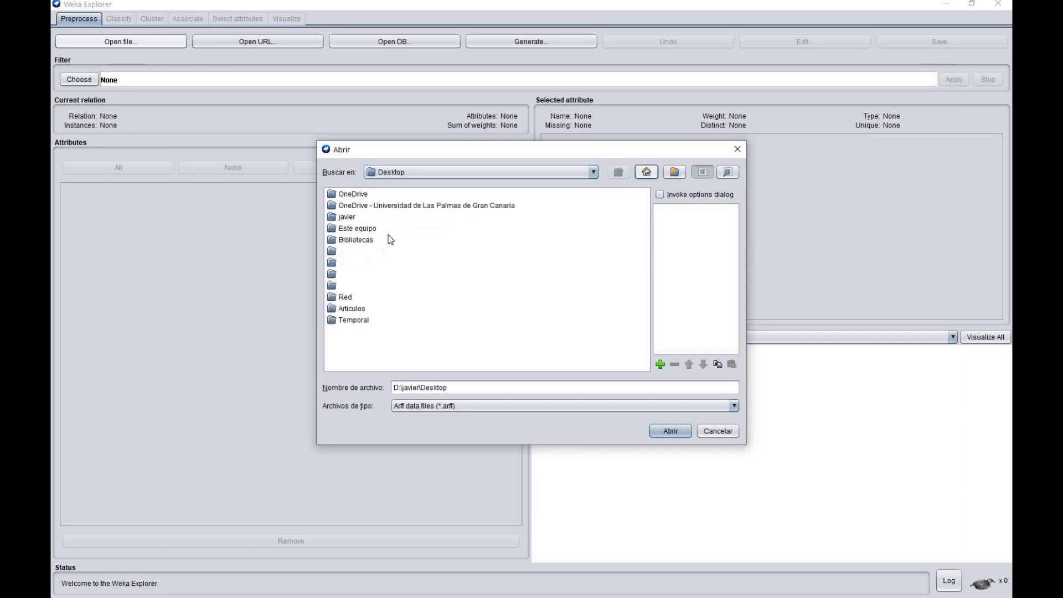
double_click(344, 320)
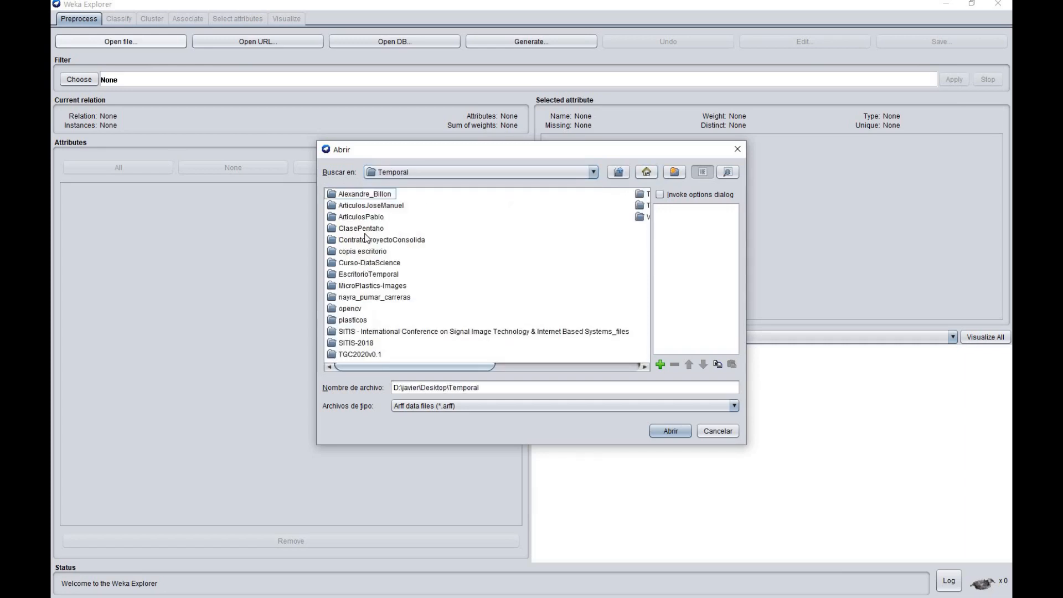
click(368, 231)
double_click(367, 231)
click(375, 217)
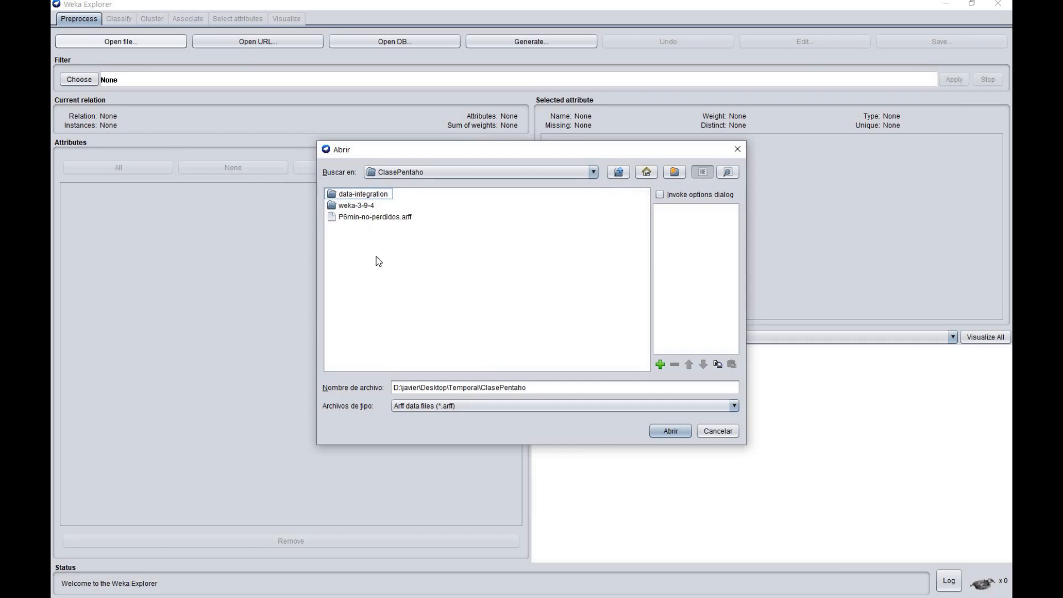
click(670, 431)
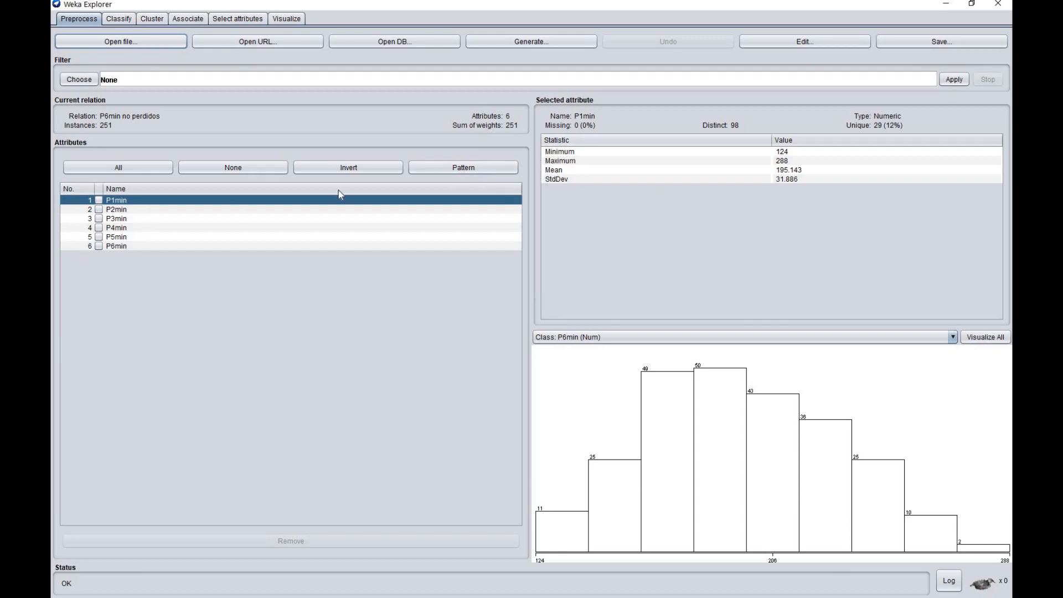
Review the statistics and histograms of attributes P2min through P6min, and choose P6min as the class attribute
click(277, 208)
key(Down)
key(Down)
key(Down)
key(Down)
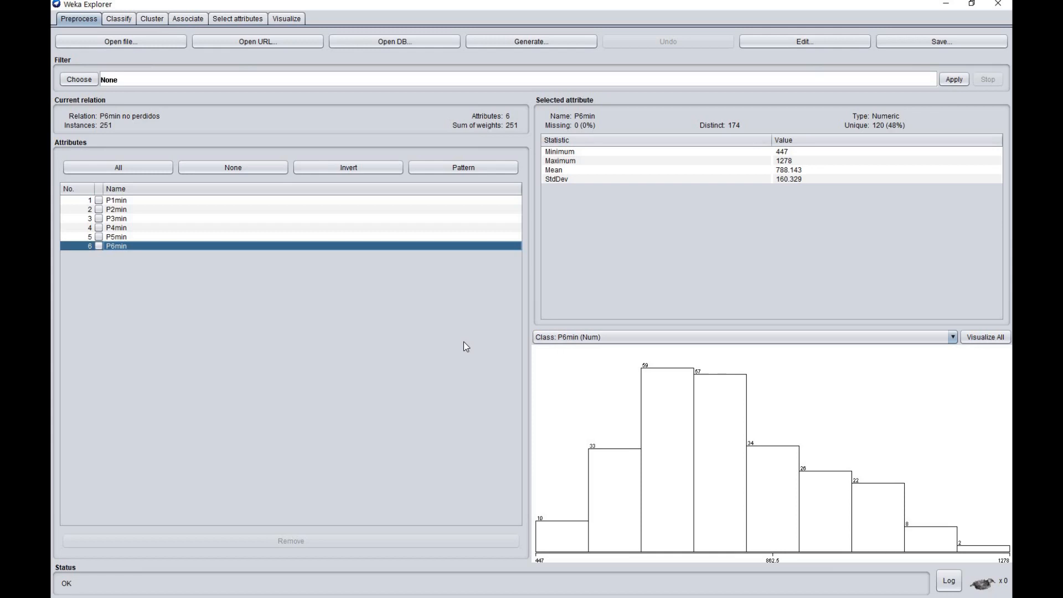
click(568, 338)
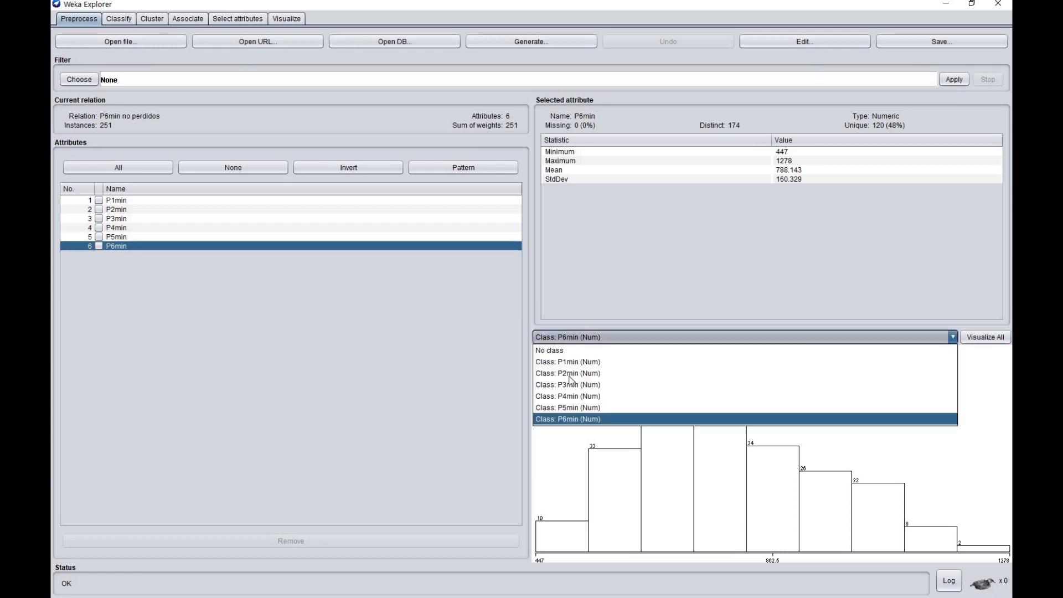
click(576, 420)
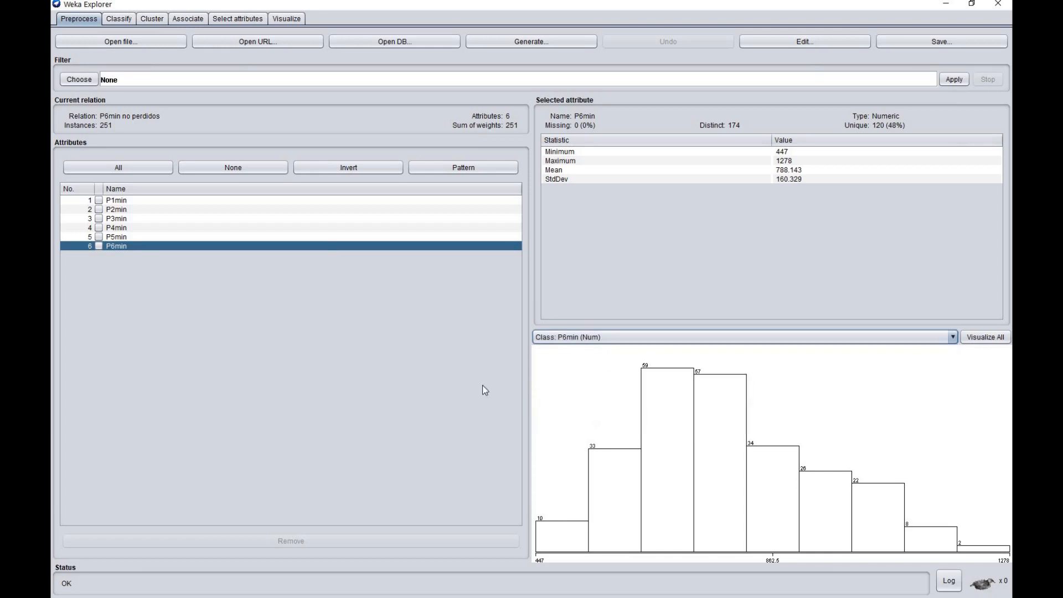
Examine which bayes and functions classifiers are available for the numeric P6min class in Weka's classifier list
click(124, 21)
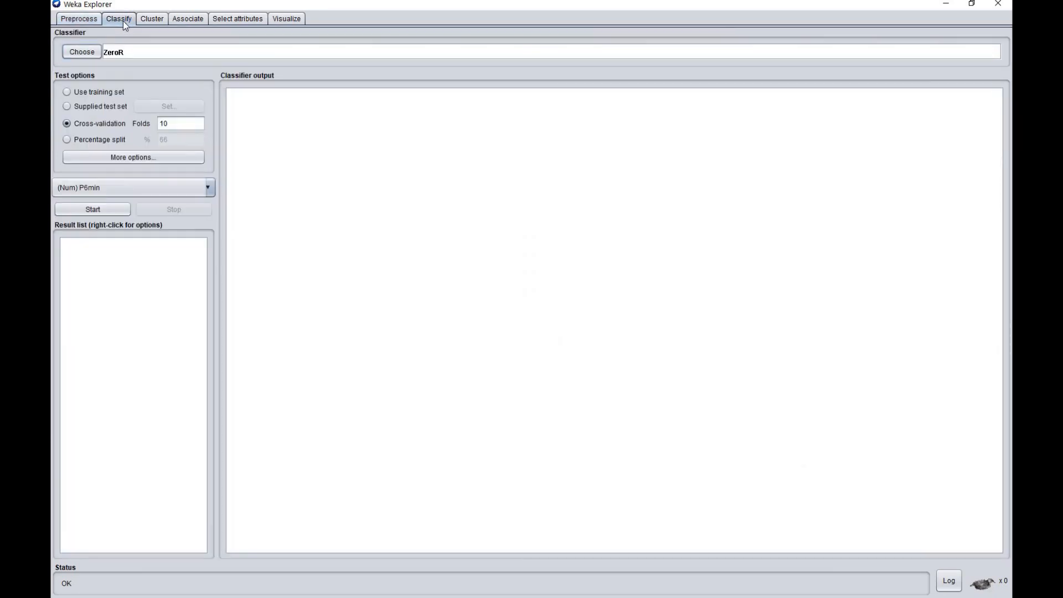
click(90, 54)
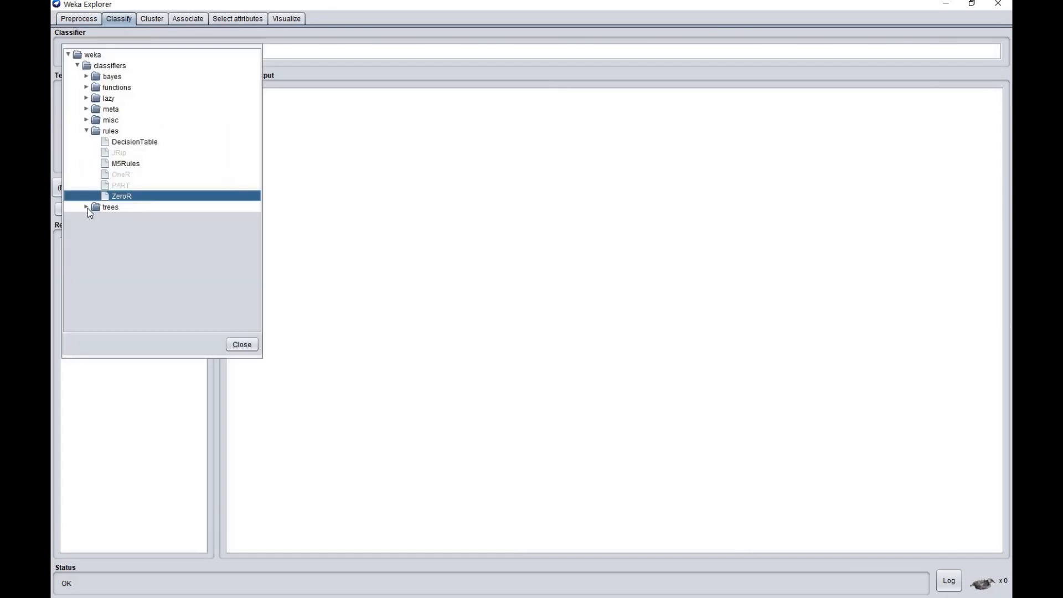
click(87, 132)
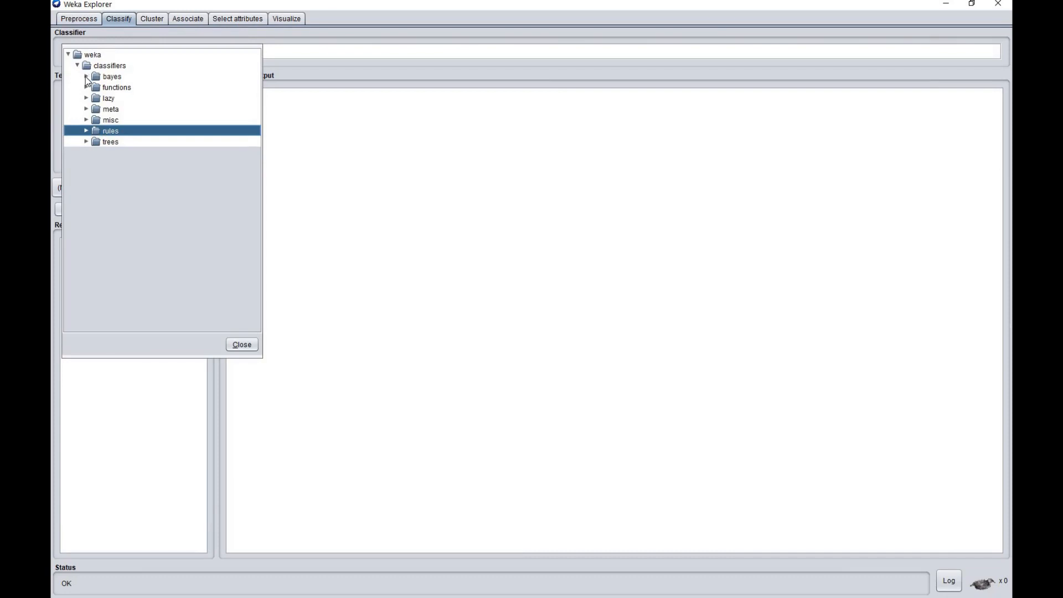
click(86, 77)
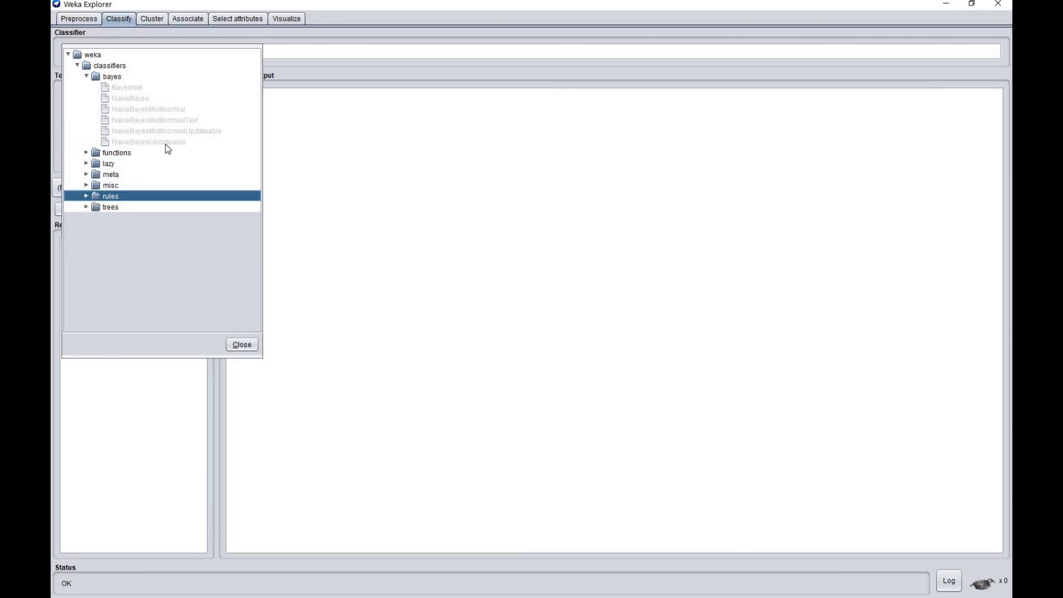
mouse_move(168, 149)
click(88, 77)
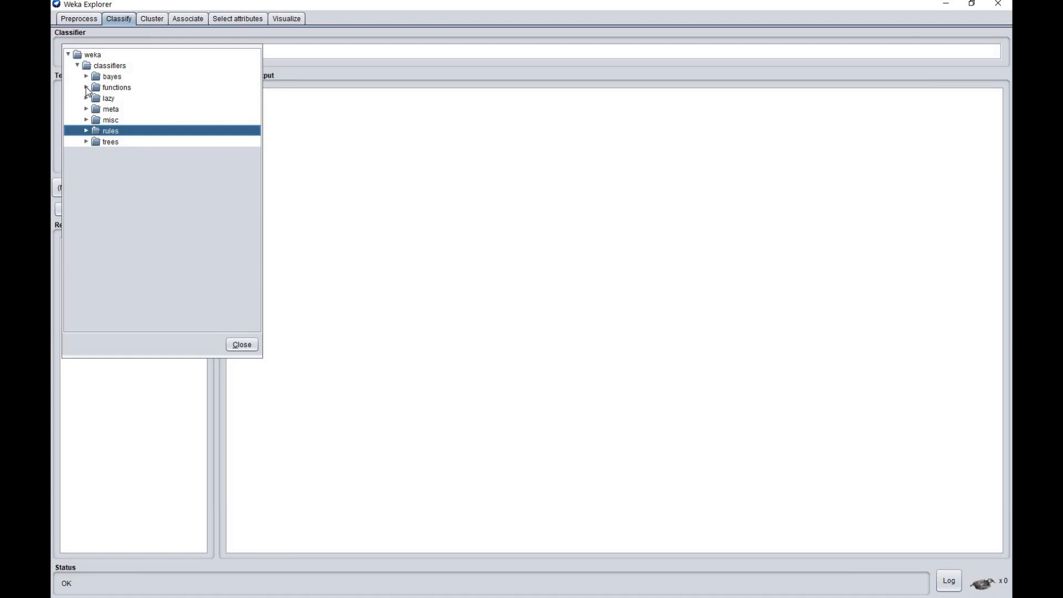
click(87, 87)
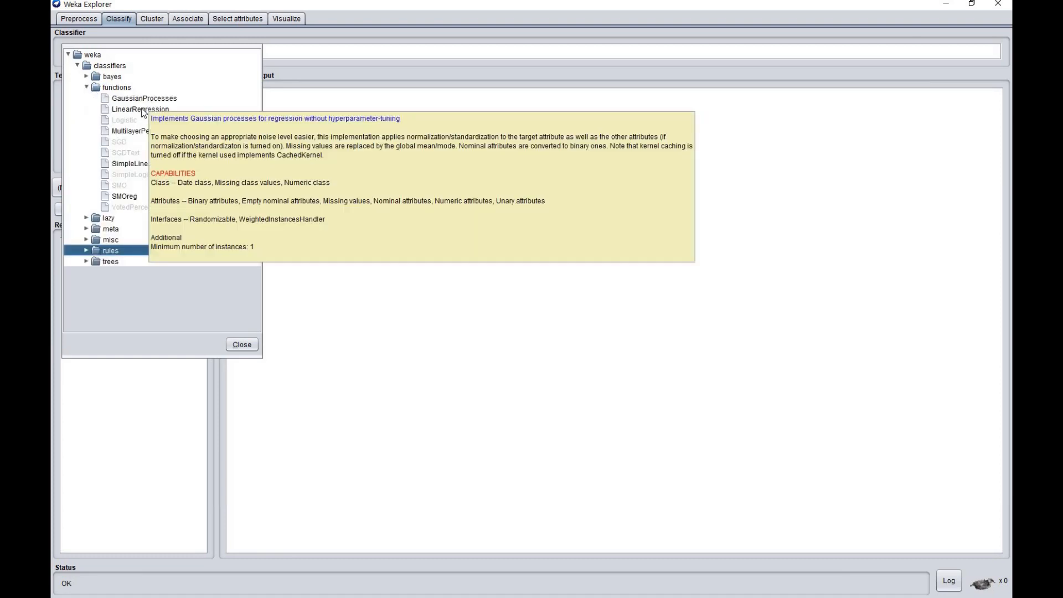
mouse_move(142, 166)
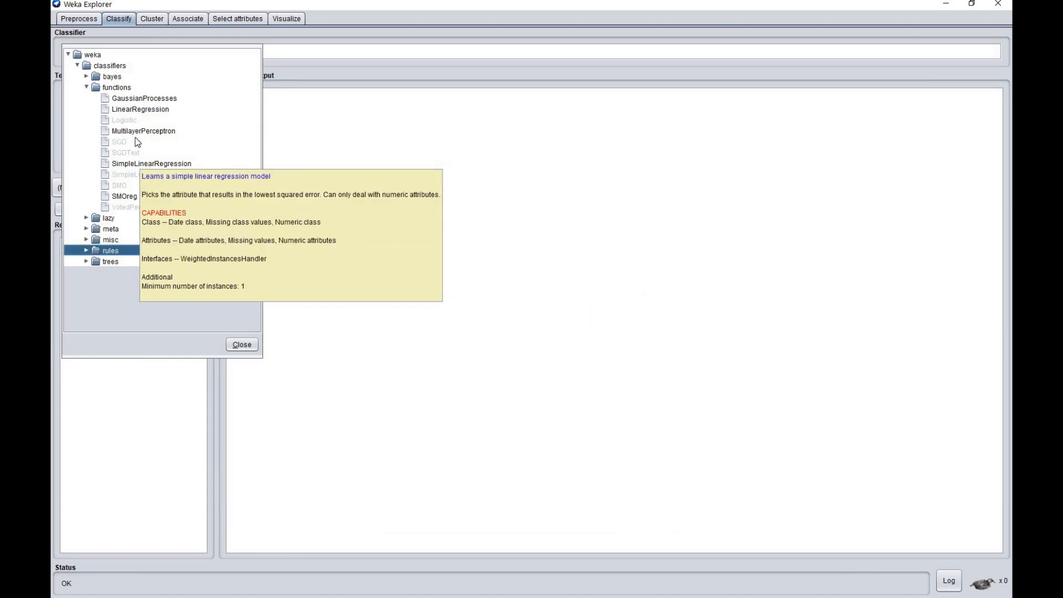
click(87, 87)
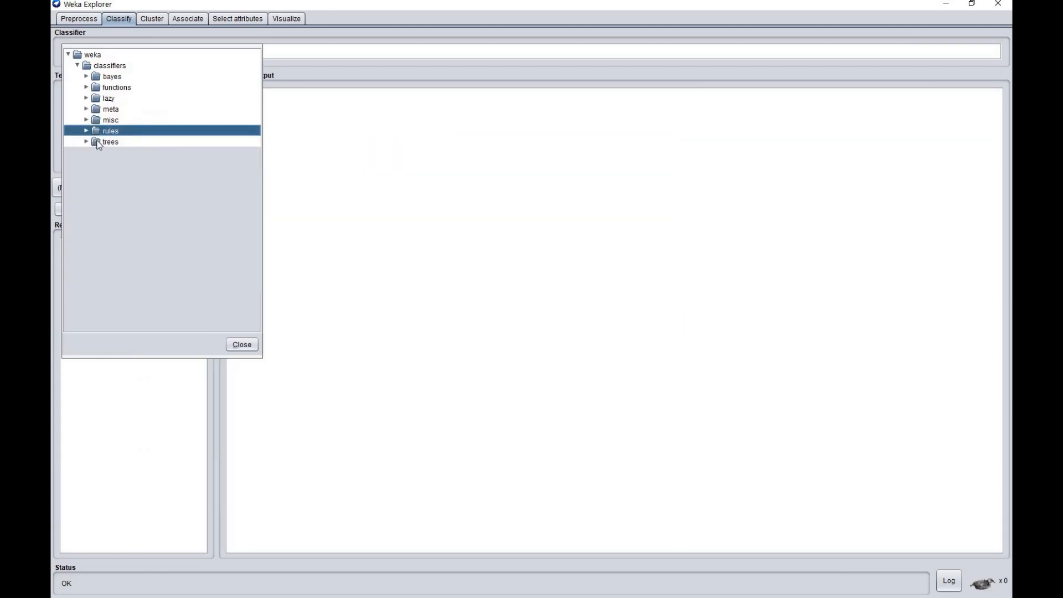
Select the SimpleLinearRegression classifier from the functions group and run it on P6min with 10-fold cross-validation
click(87, 87)
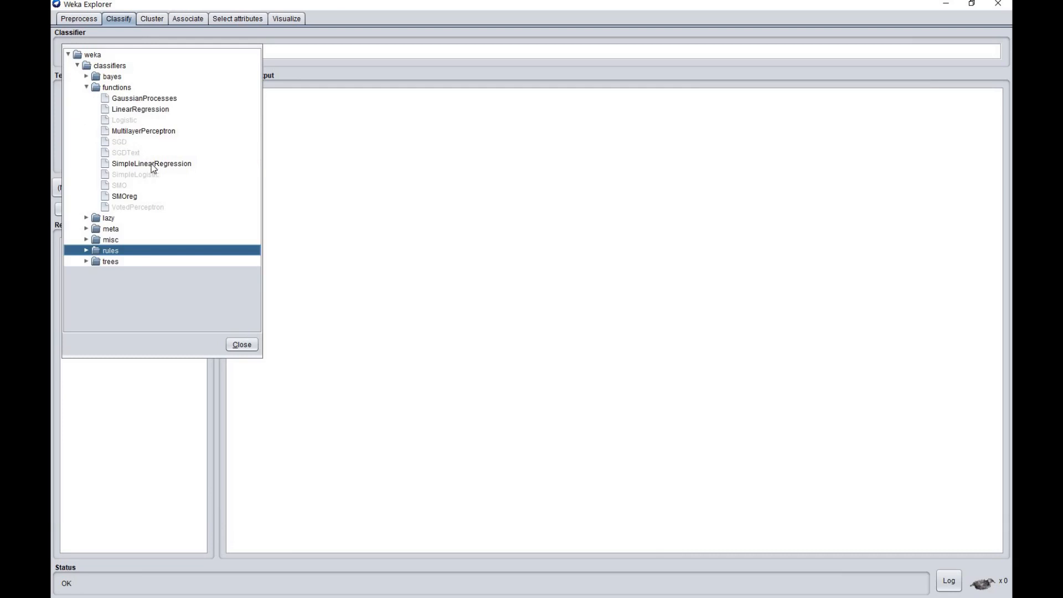
click(152, 164)
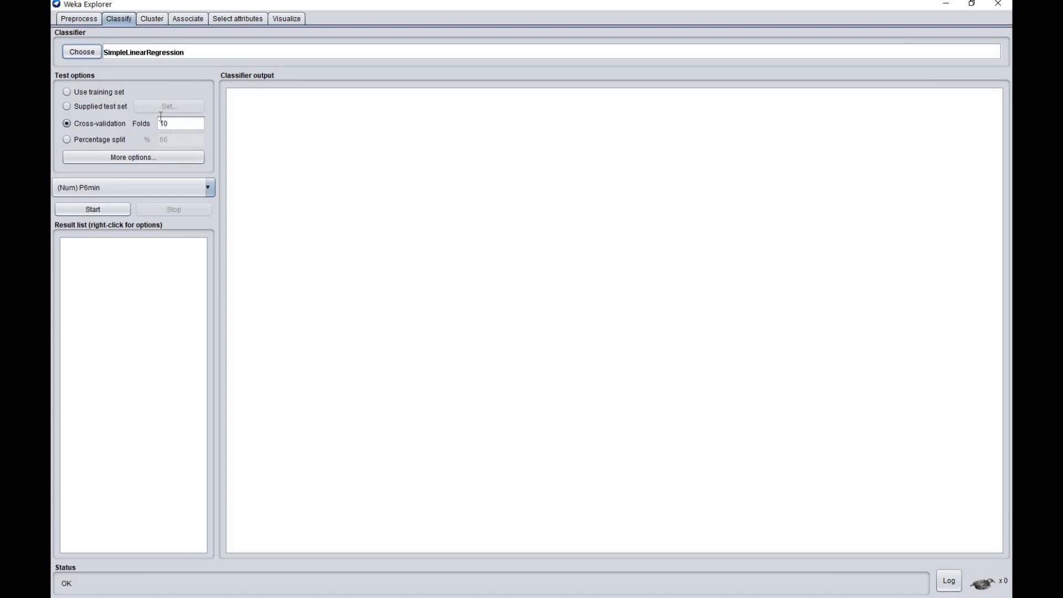
click(104, 208)
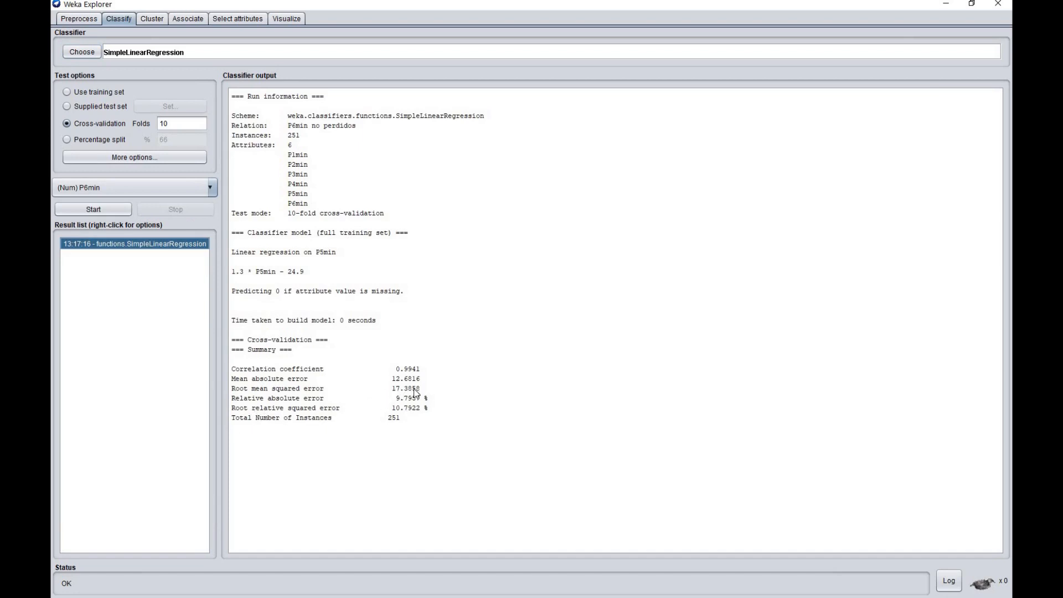
click(83, 20)
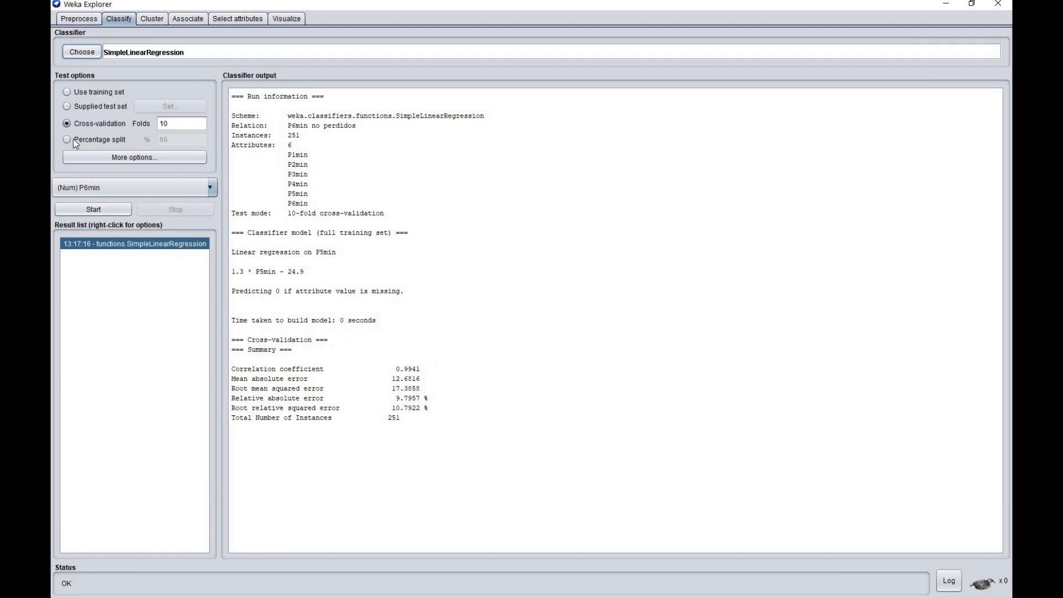
Rerun the SimpleLinearRegression classifier on P6min, evaluating it on the training set instead of by cross-validation
click(68, 92)
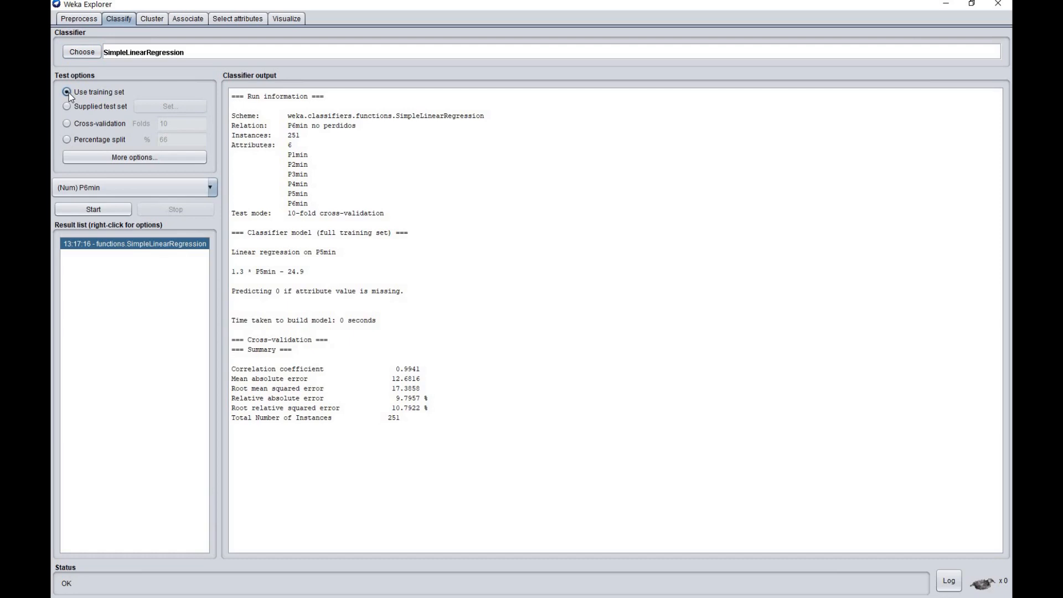
click(94, 212)
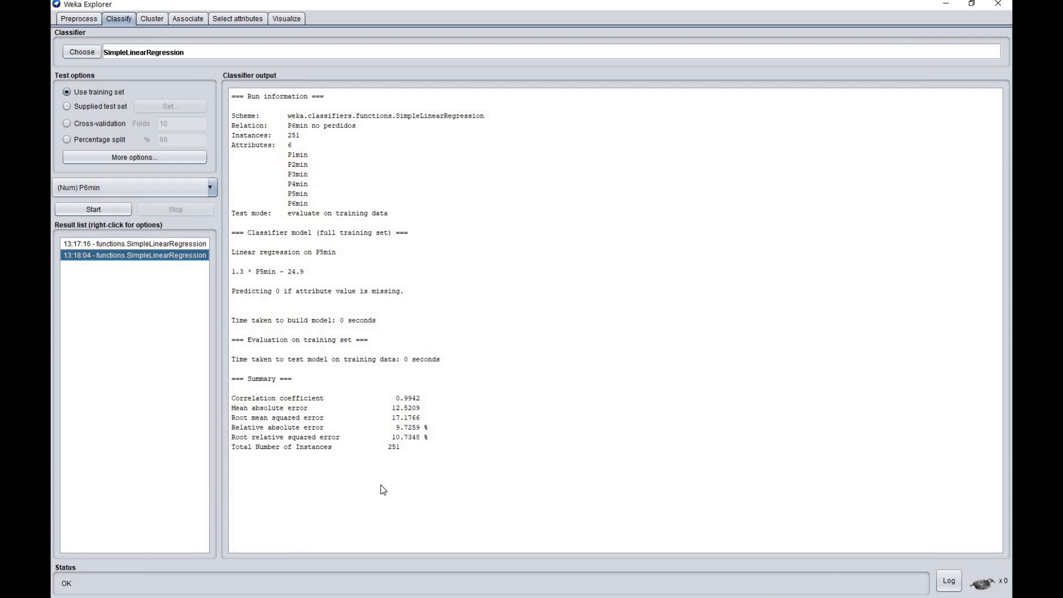
Save the SimpleLinearRegression model from the training-set run as P7-estimador in the ClasePentaho folder inside Temporal on the desktop
right_click(150, 258)
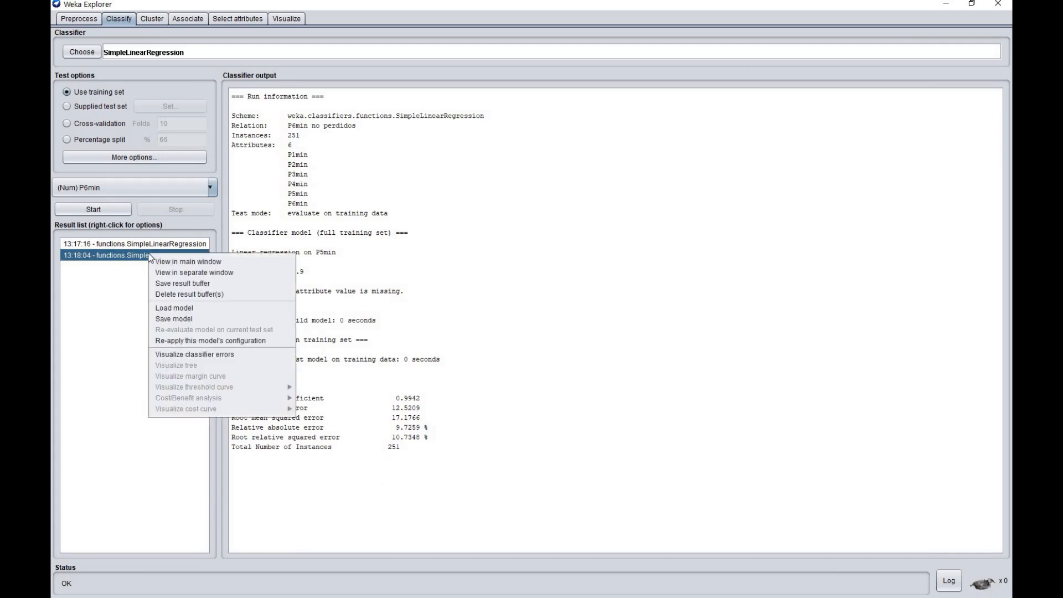
click(173, 318)
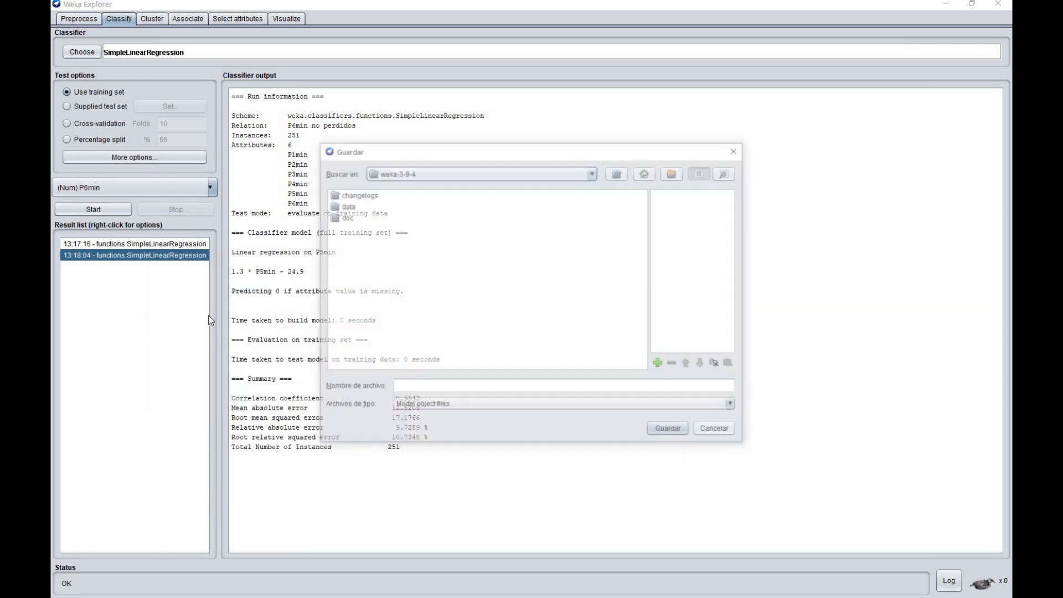
click(646, 172)
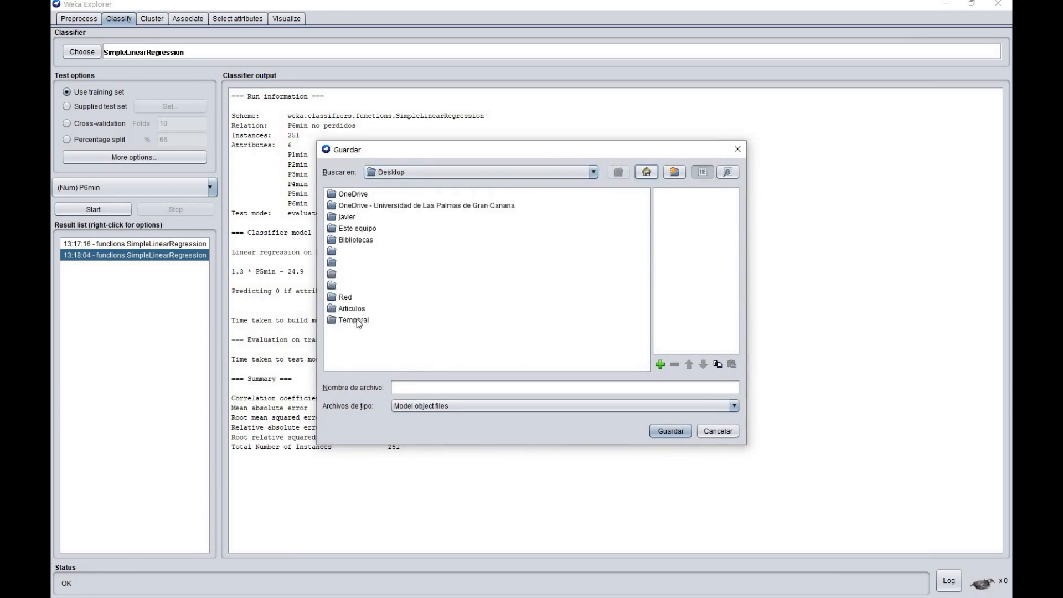
double_click(357, 322)
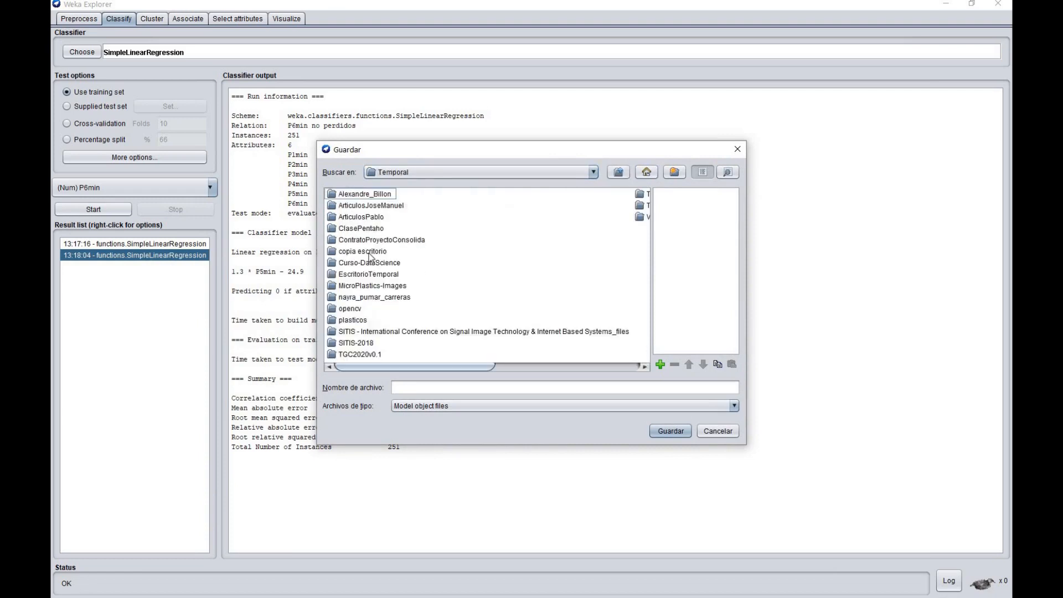
double_click(368, 229)
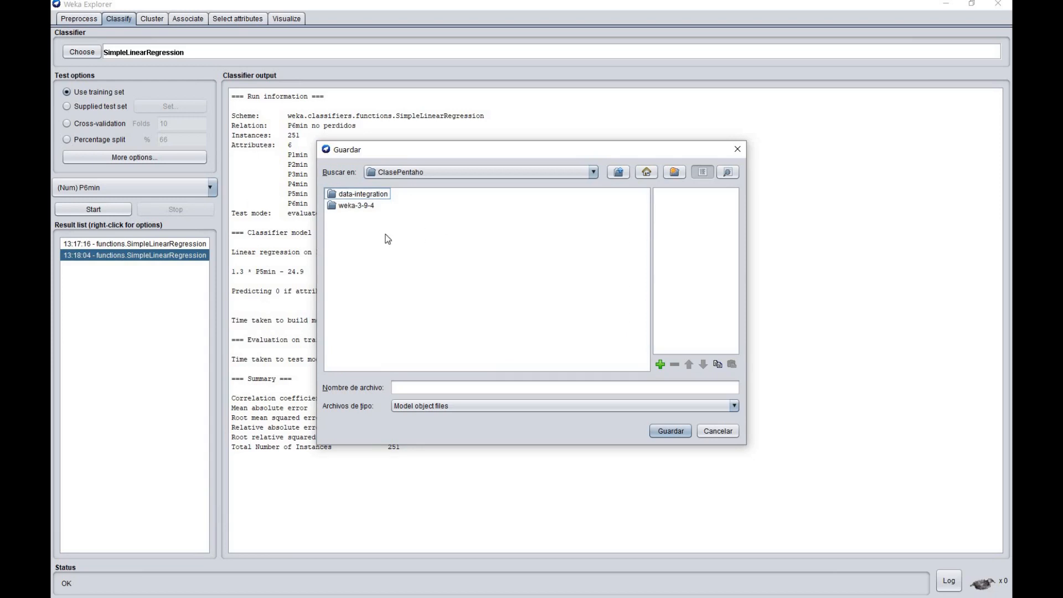
click(419, 388)
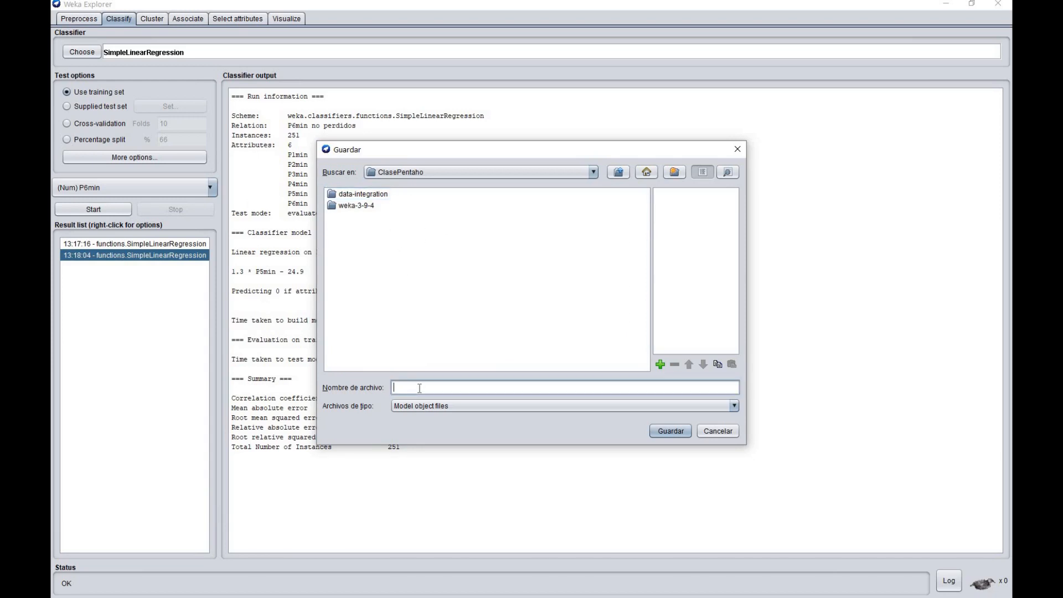
text(P7-estimador)
click(669, 432)
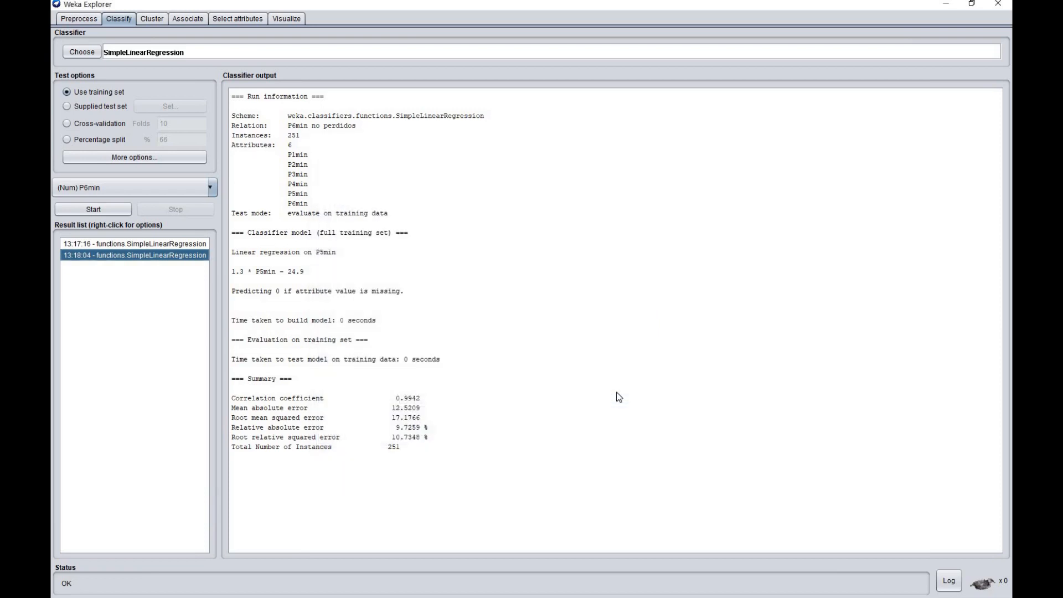
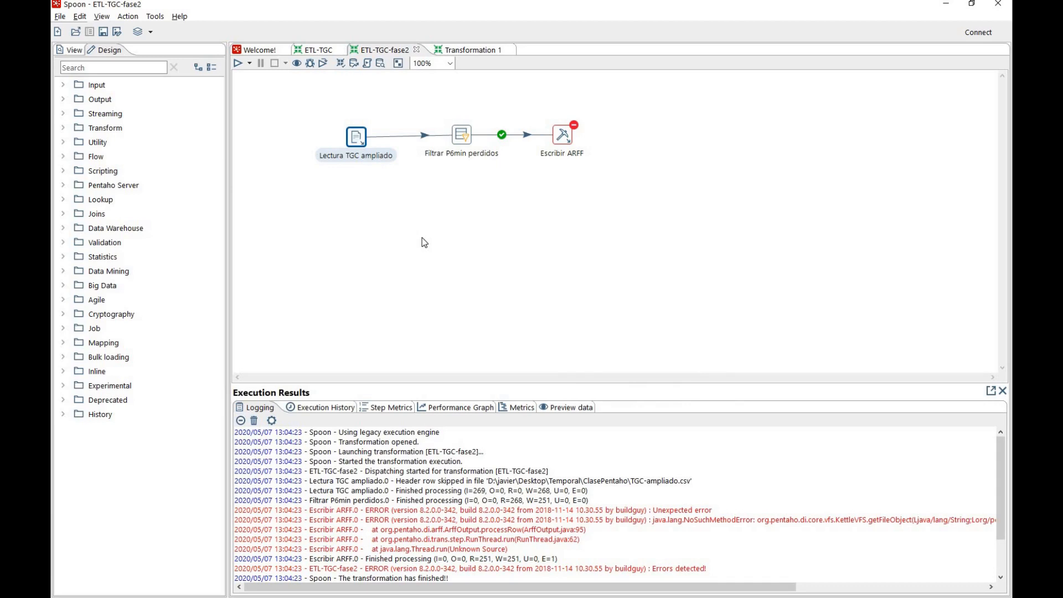
Paste the copied Lectura TGC ampliado step into Transformation 1 and position it on the canvas
click(472, 51)
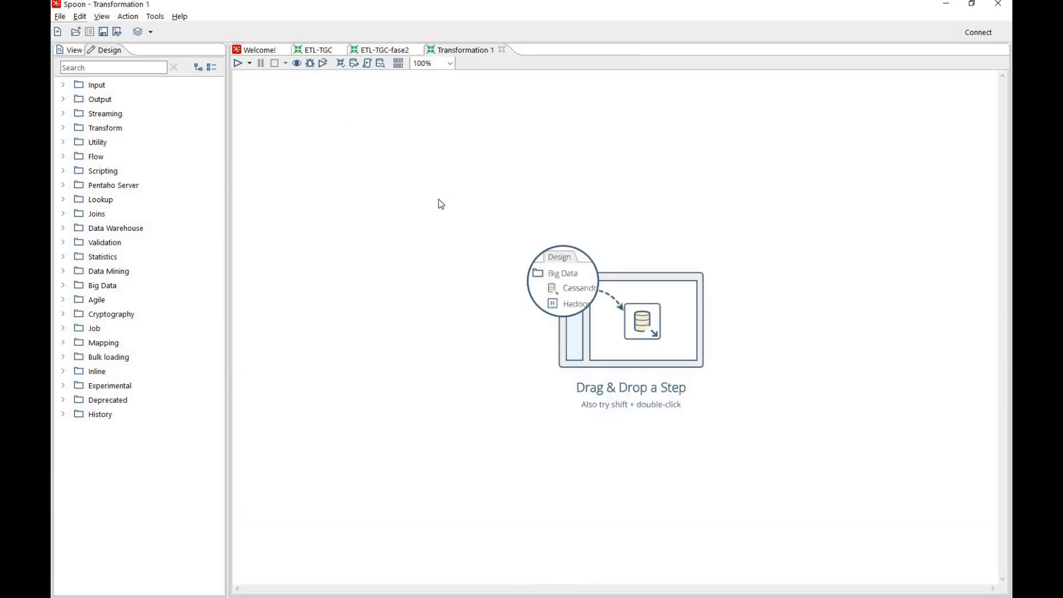
key(ctrl+v)
drag(451, 212, 376, 168)
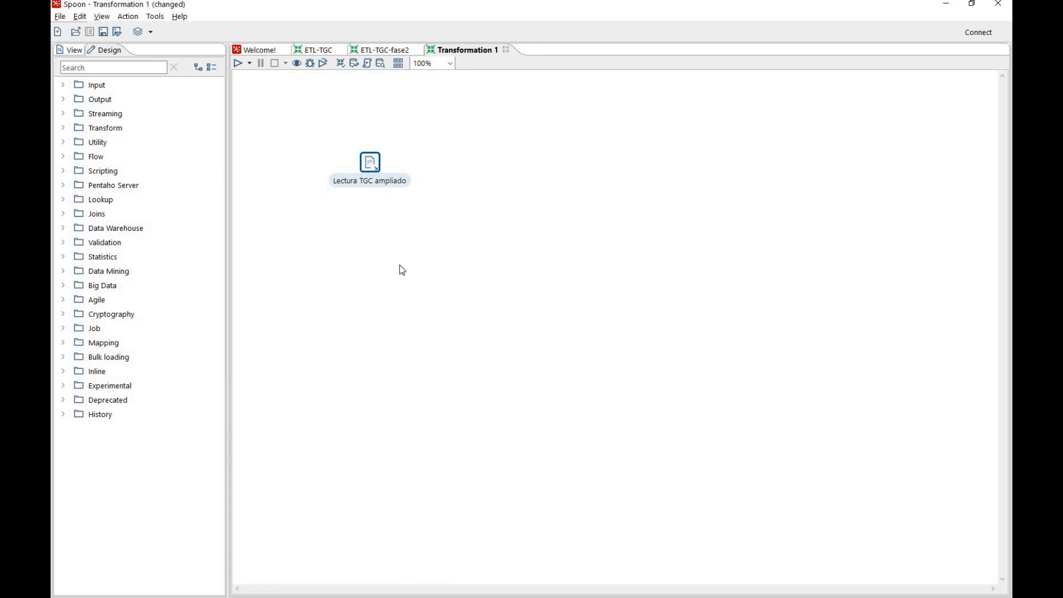
Add a Weka Scoring step beside Lectura TGC ampliado and connect the reader's main output to it
click(63, 270)
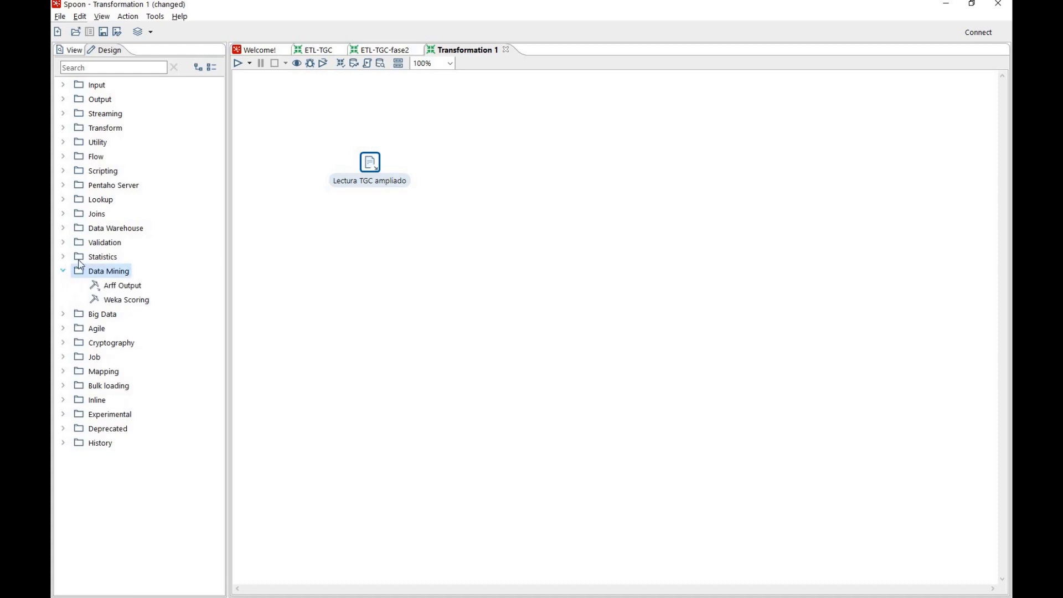
drag(131, 304, 457, 175)
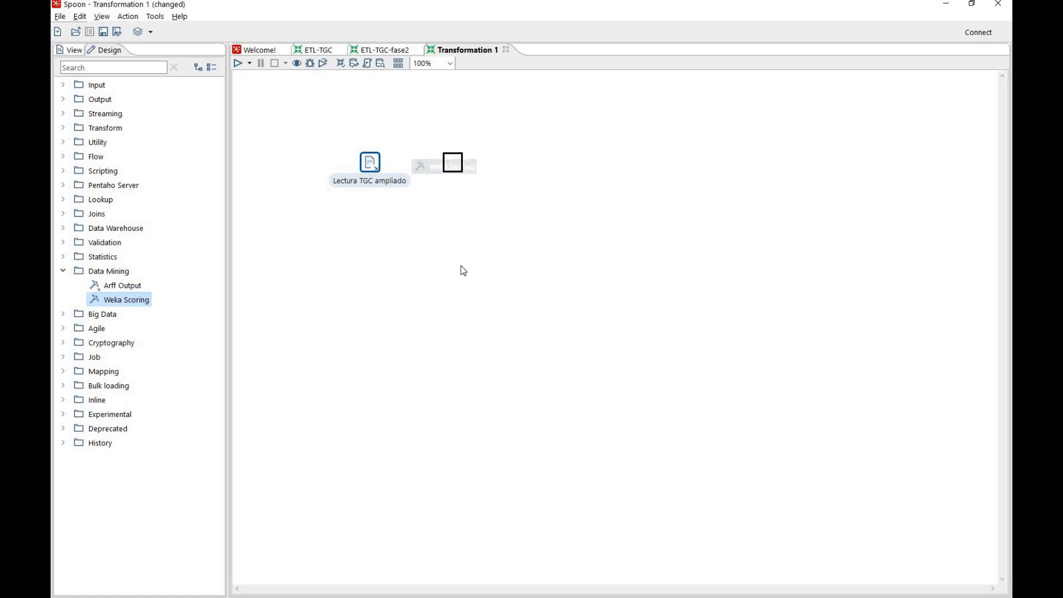
drag(382, 169, 468, 170)
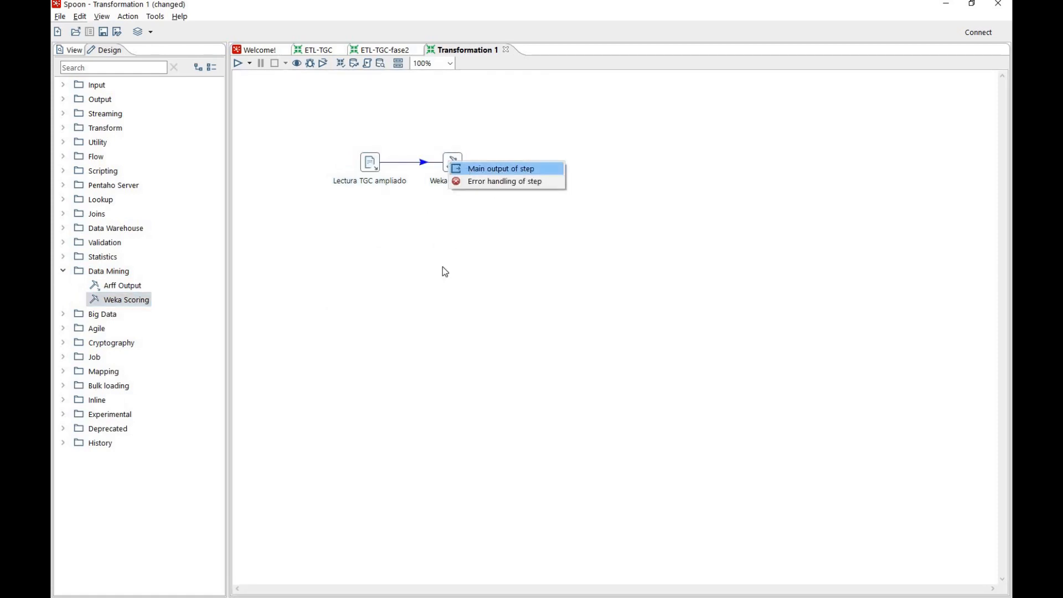
click(457, 169)
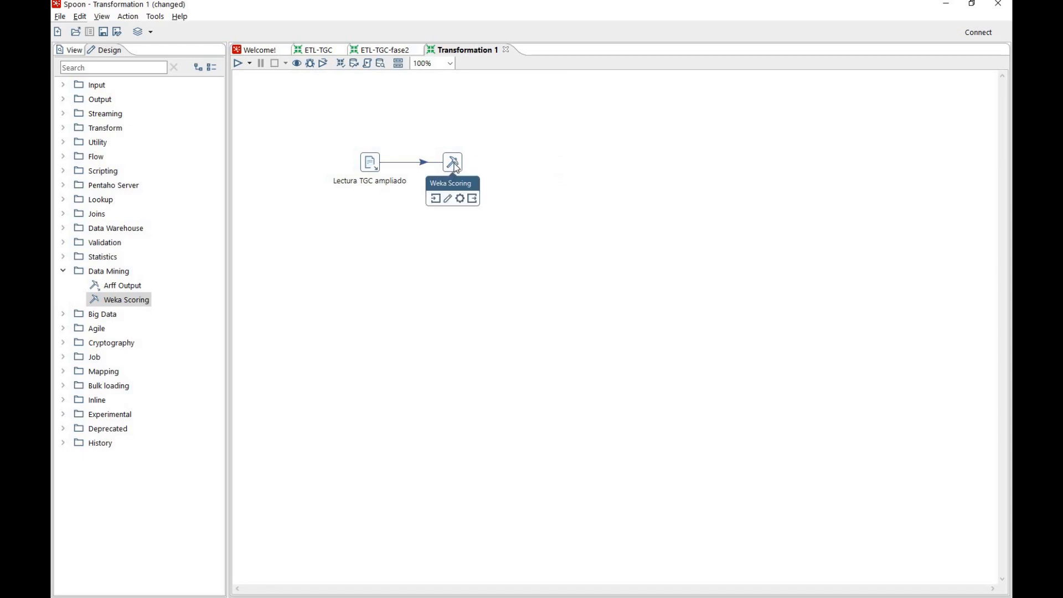
Open the Weka Scoring step's settings and name the step Estimación P6min
double_click(457, 168)
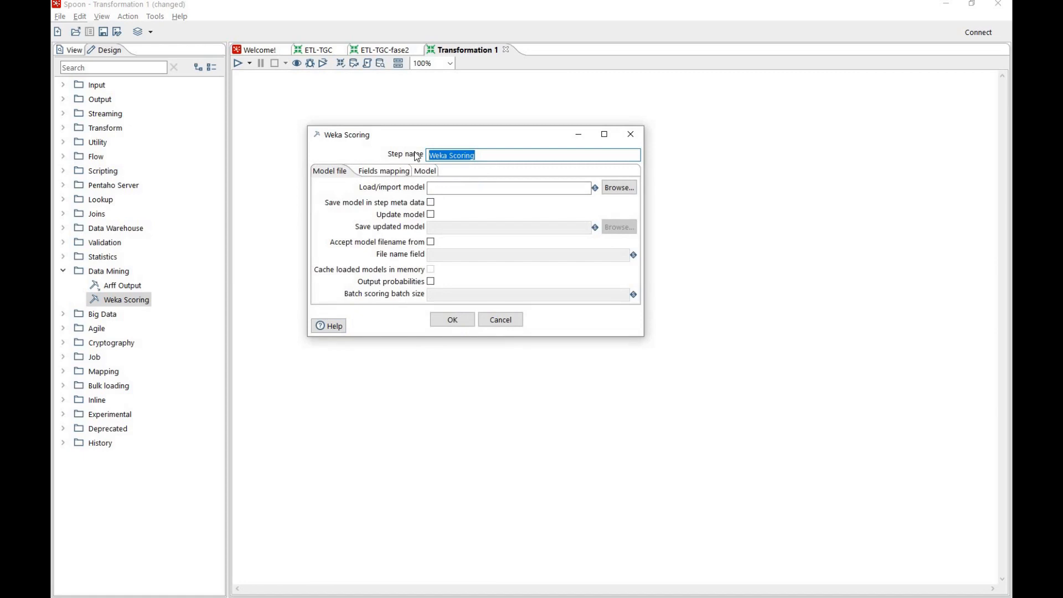
key(BackSpace)
text(Estimacio)
key(BackSpace)
text(ón P6min)
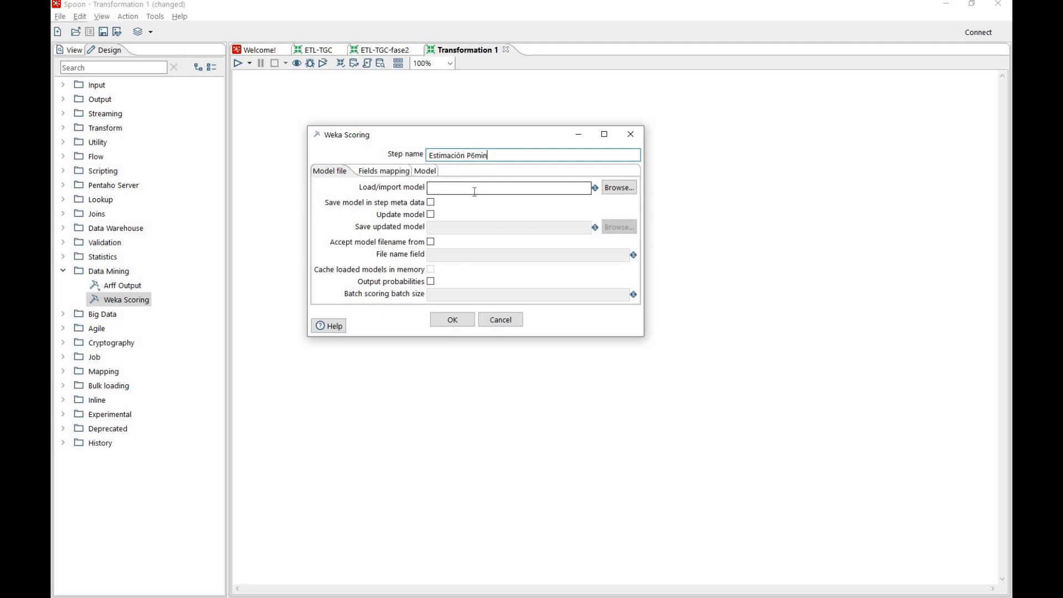
Load P6-estimador.model from the ClasePentaho folder into the scoring step, check its fields mapping and accept the settings
click(619, 188)
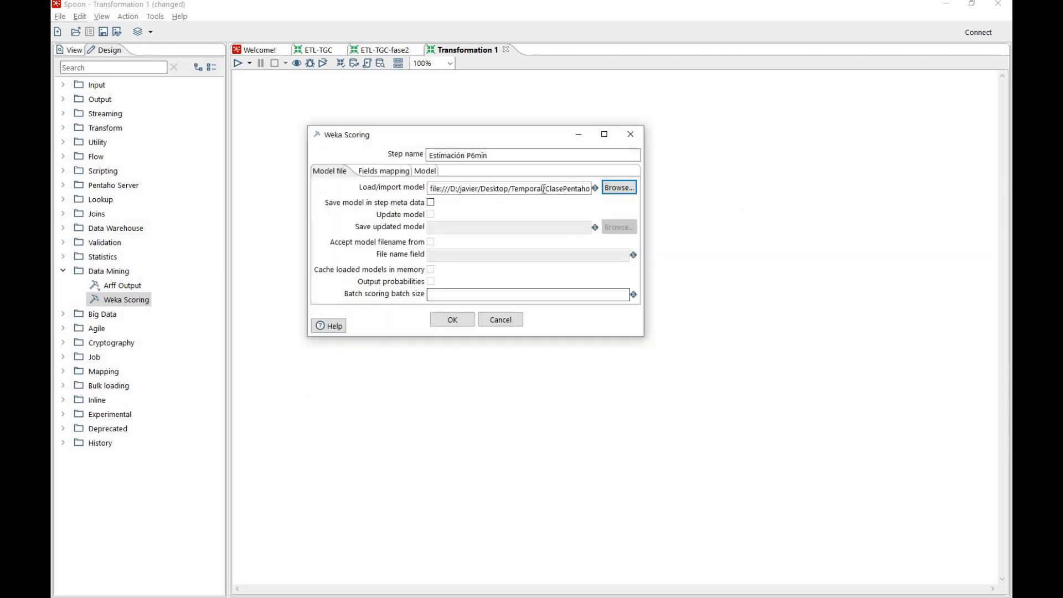
click(544, 189)
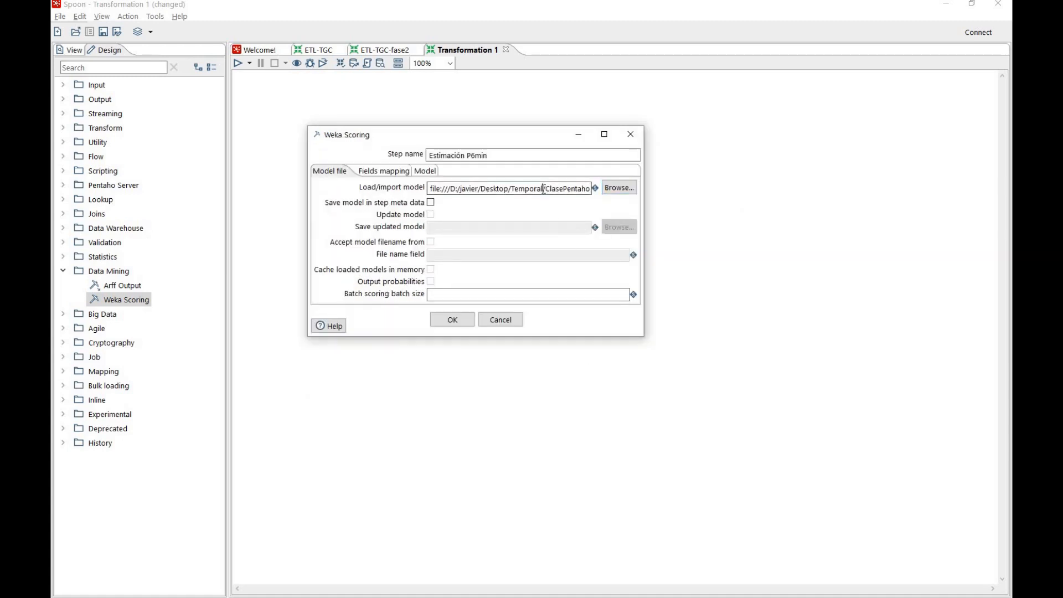
key(End)
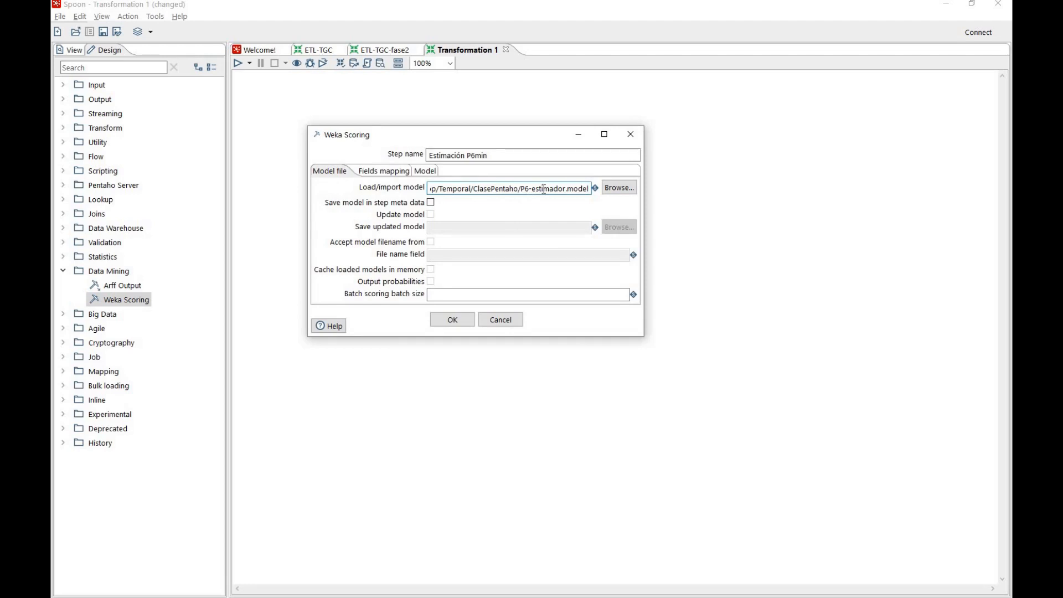
click(385, 171)
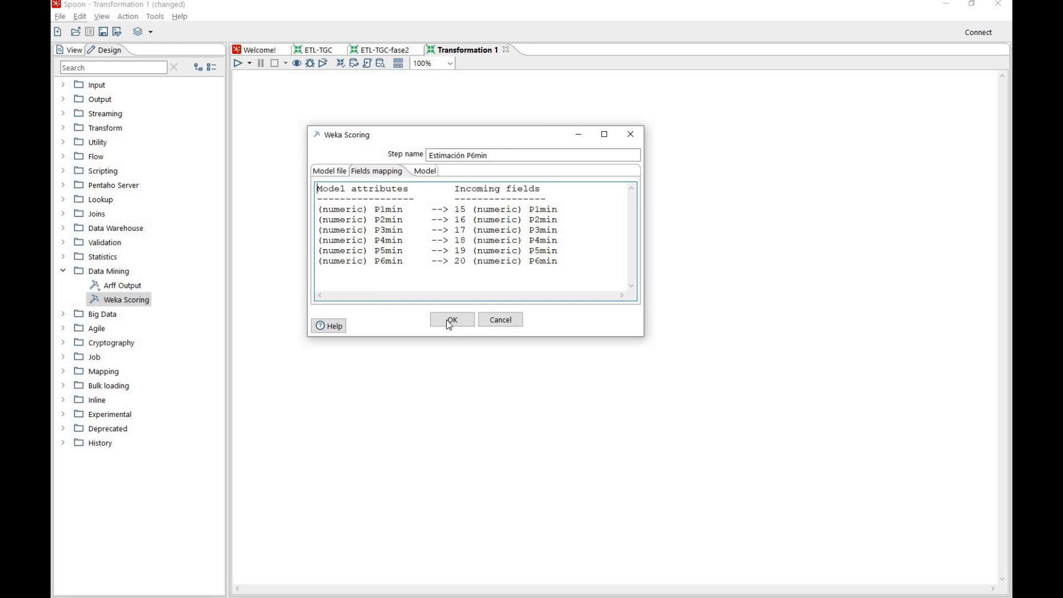
click(471, 320)
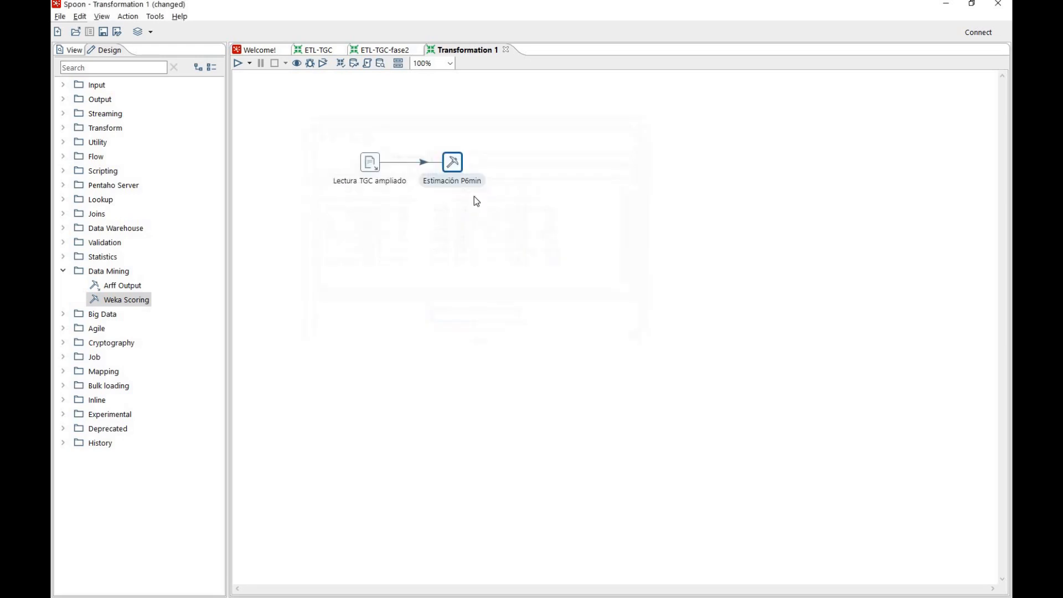
Preview the Estimación P6min output and compare P6min with P6min_predicted, including a row whose P6min is null
right_click(453, 162)
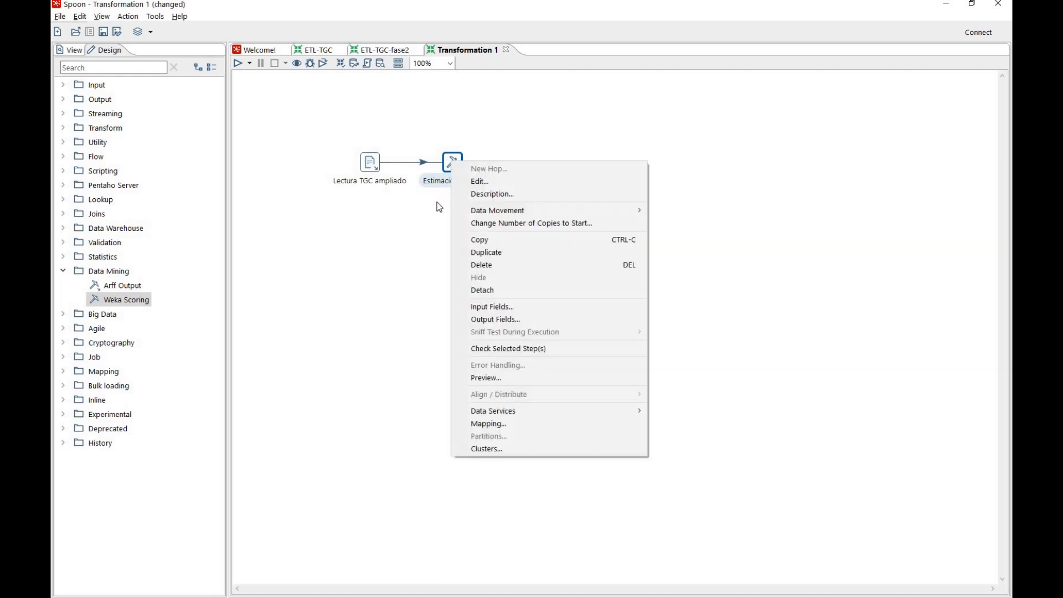
click(477, 378)
click(472, 386)
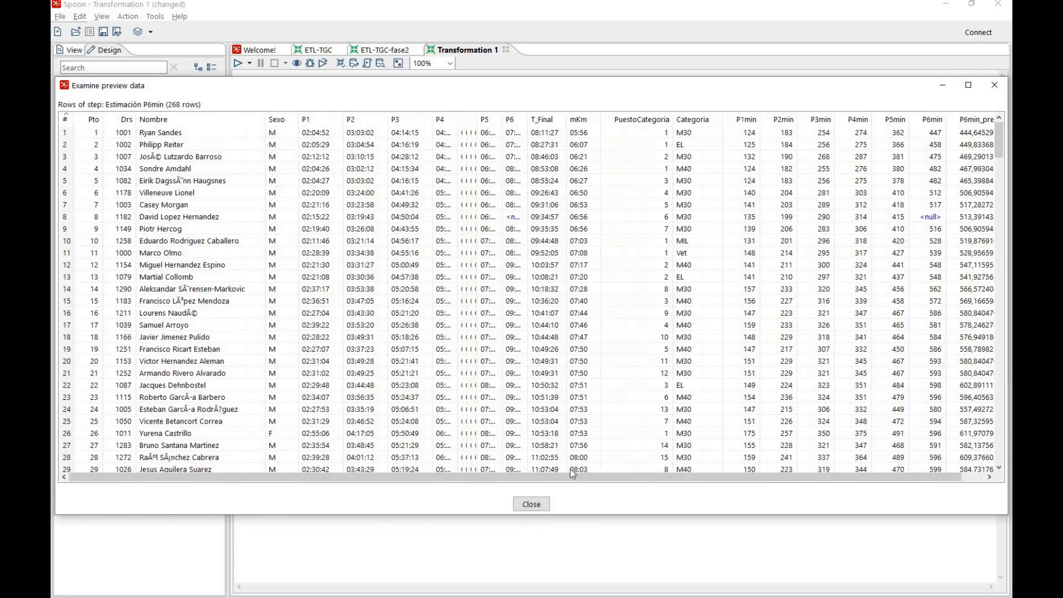
drag(666, 476, 729, 476)
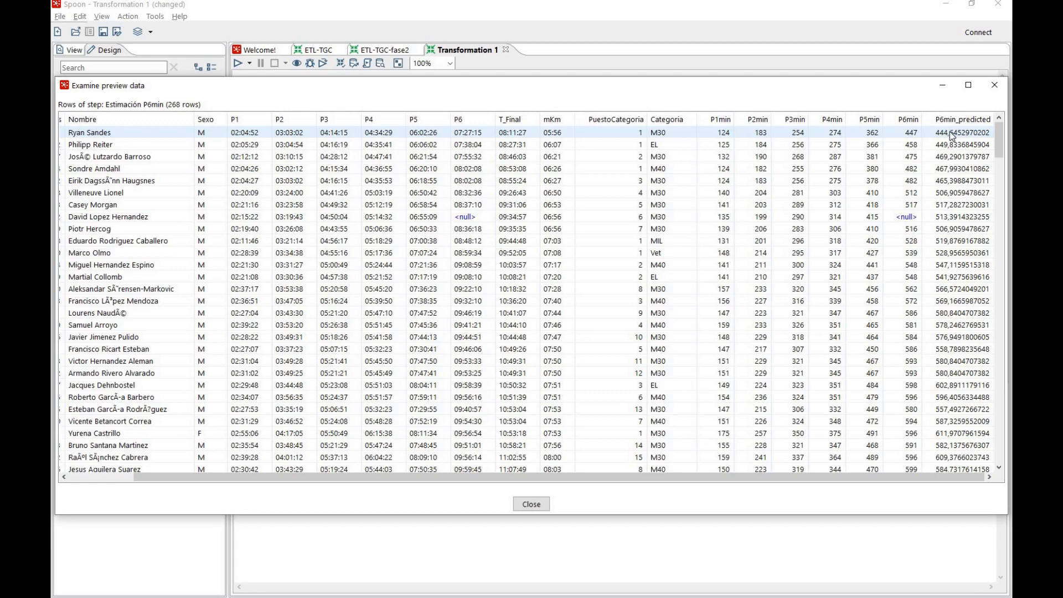
click(915, 144)
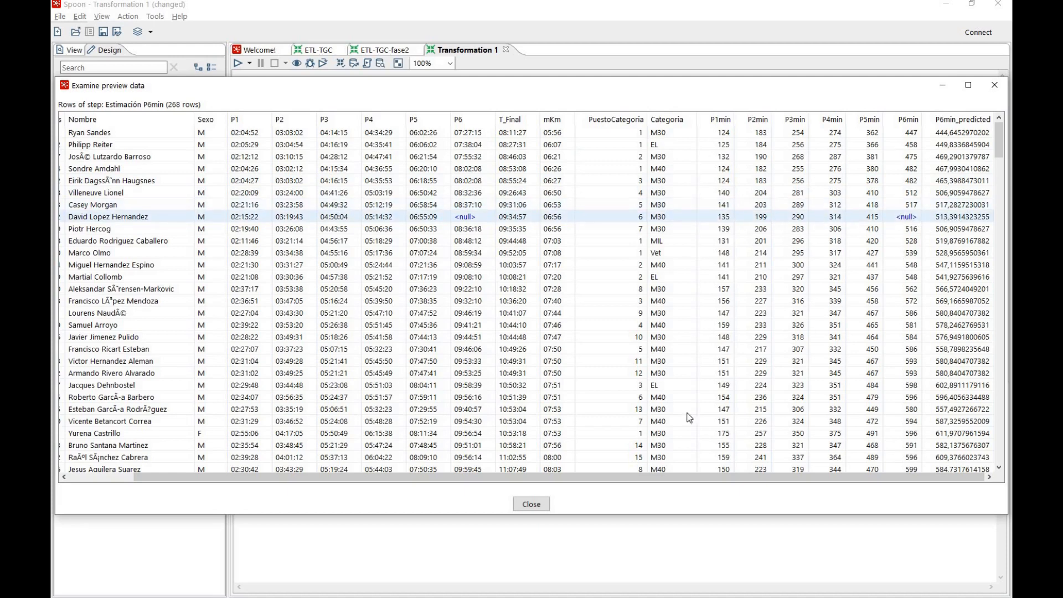
click(531, 504)
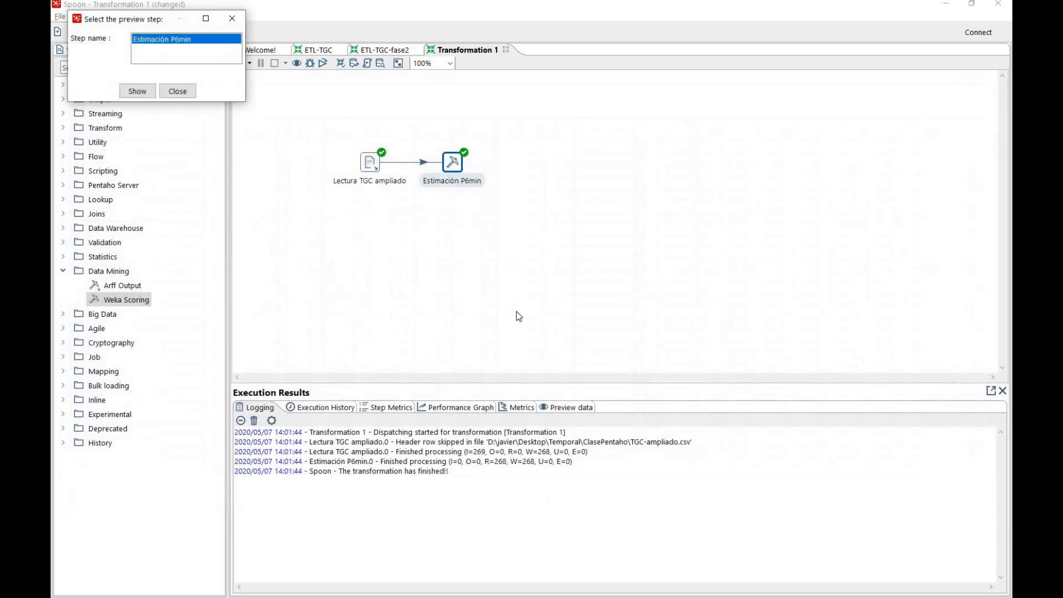
click(178, 91)
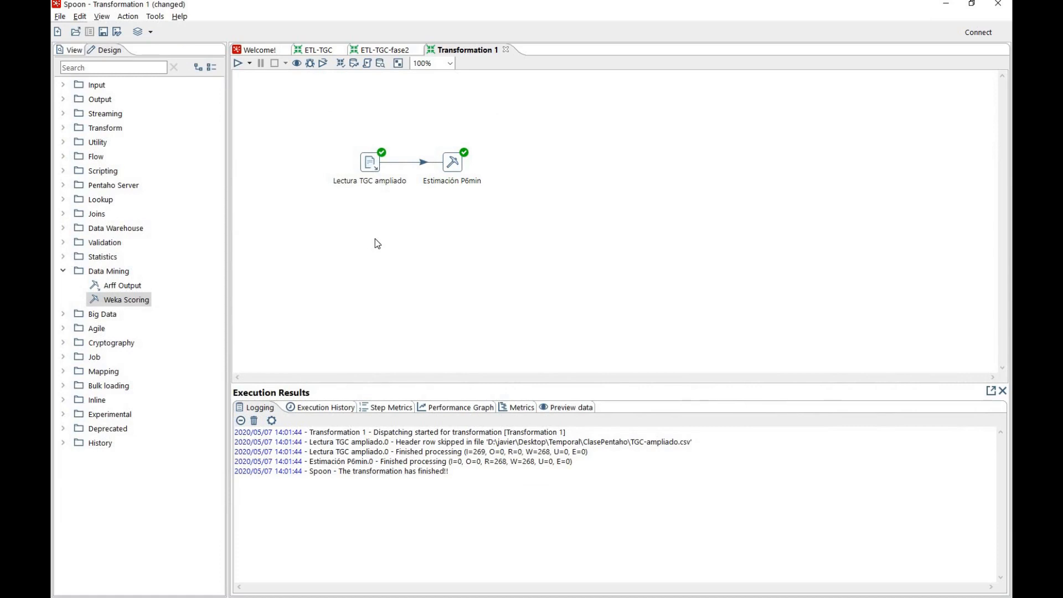
Search the design steps for calc and place a Calculator step after Estimación P6min
click(63, 272)
click(62, 272)
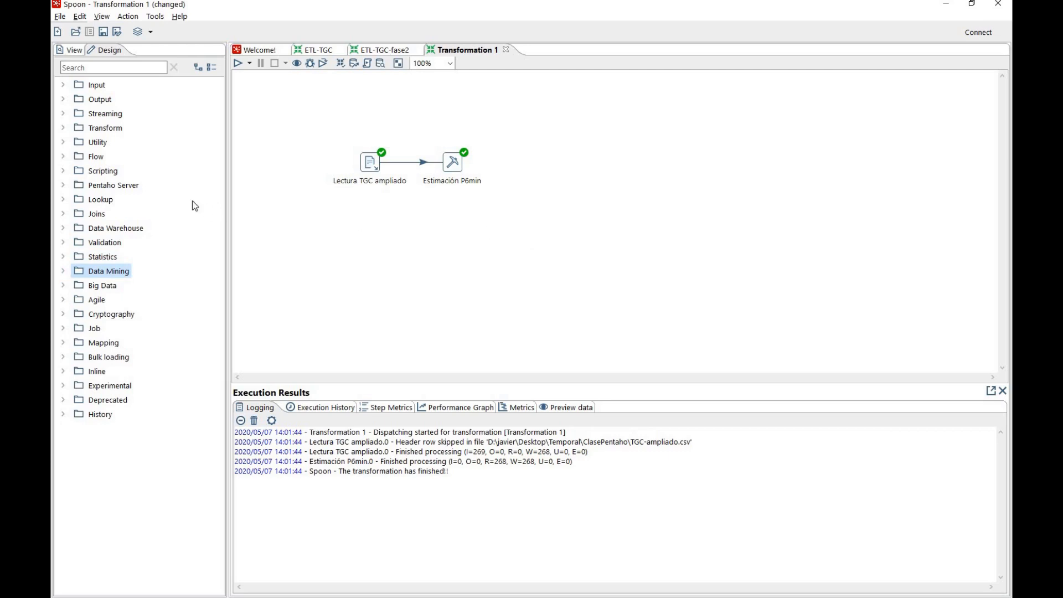
click(77, 67)
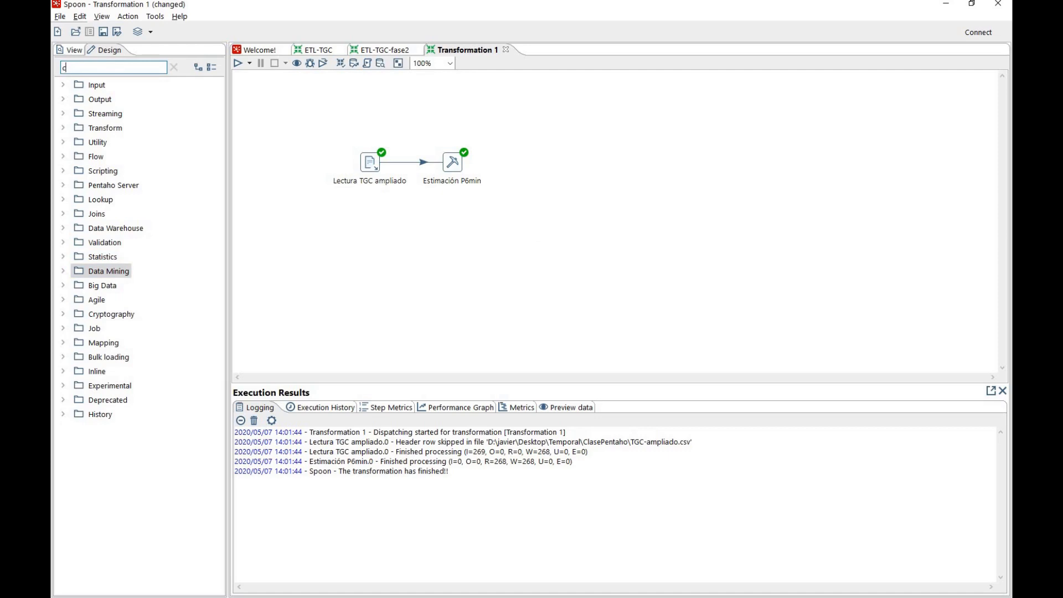
text(calc)
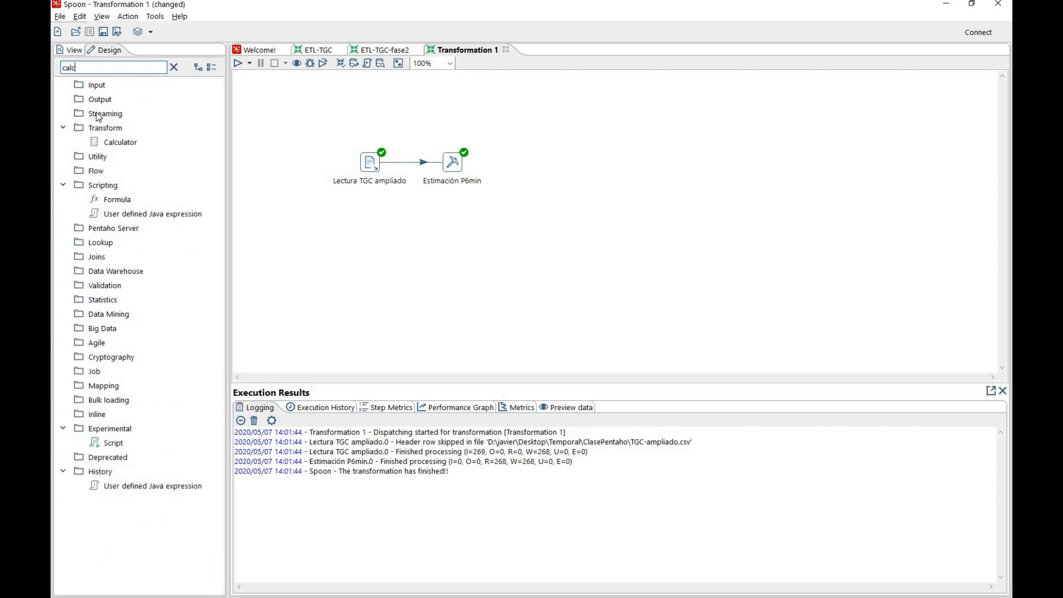
drag(122, 142, 532, 166)
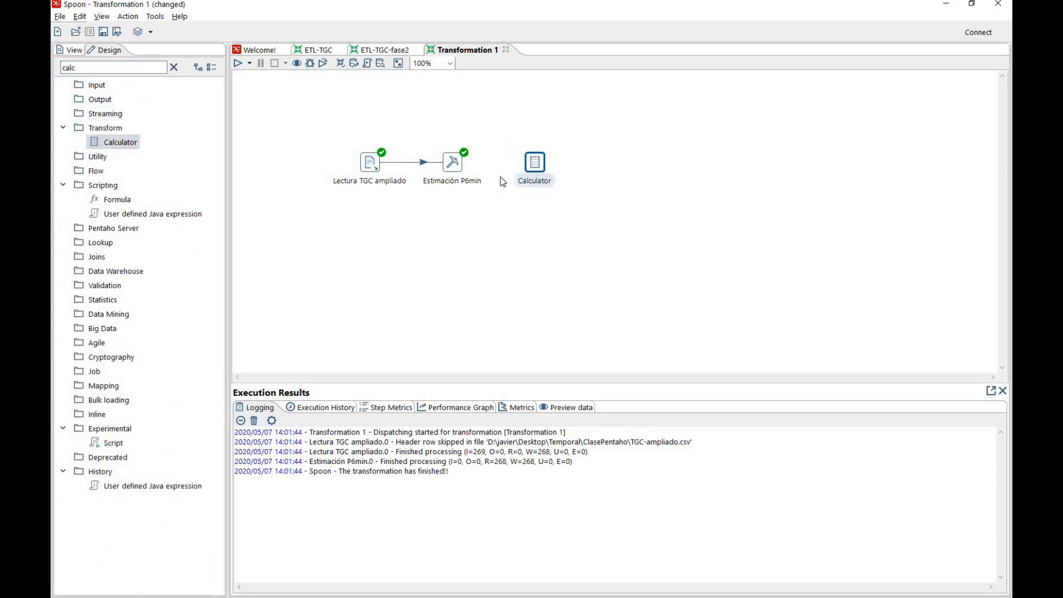
Open the Calculator step's settings and name the step Imputación P6min
double_click(535, 163)
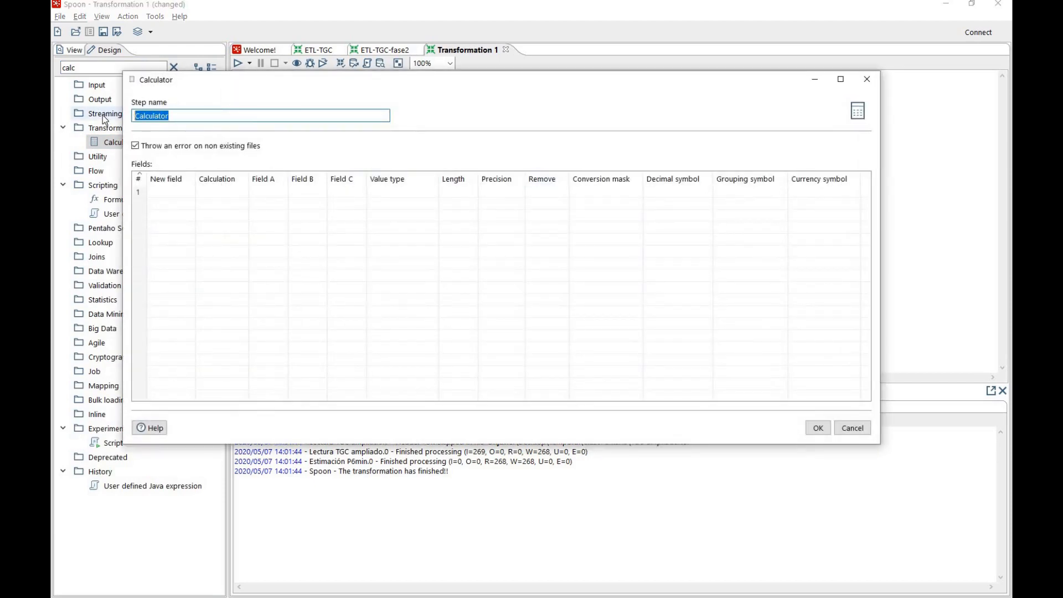
key(BackSpace)
text(Imputación P6min)
Define a new calculated field named P6minNuevo in the first row of the Calculator's fields
click(172, 192)
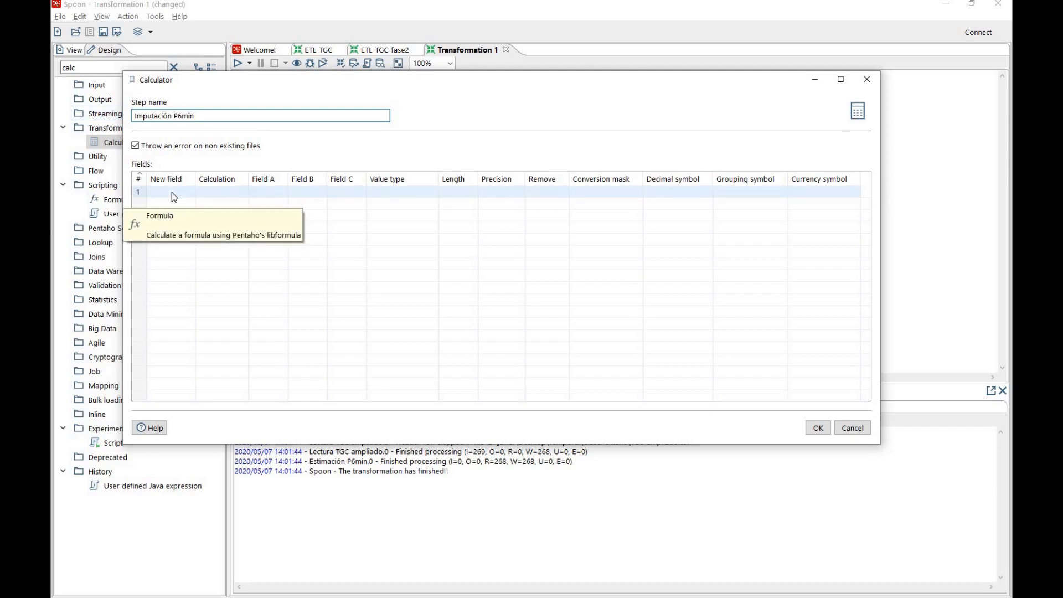
click(172, 191)
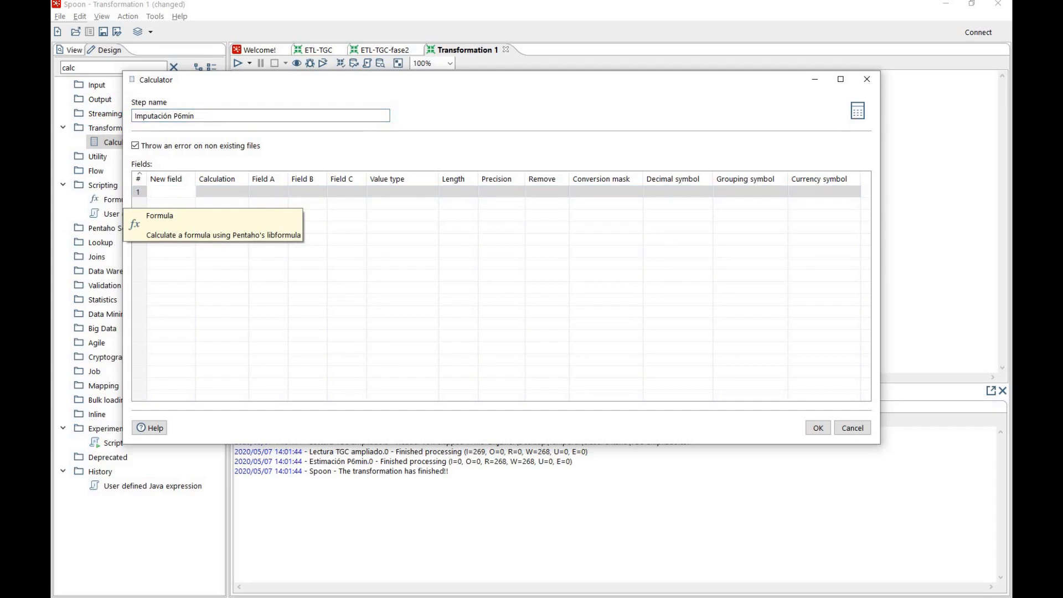
text(P6minb)
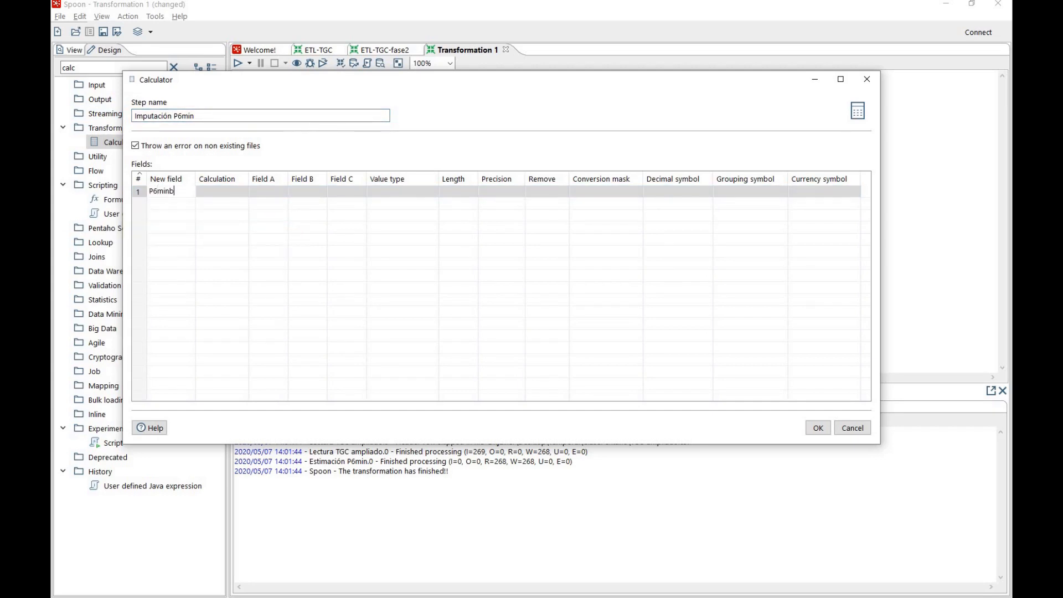
key(BackSpace)
text(Nuevo)
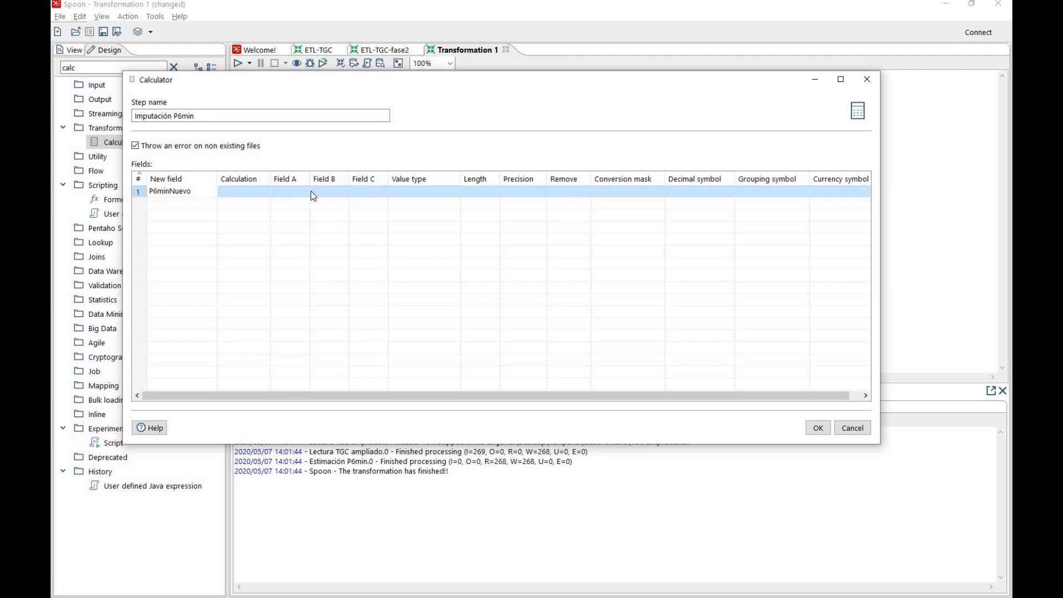
Examine the calculation types available for P6minNuevo and filter them by week
click(260, 191)
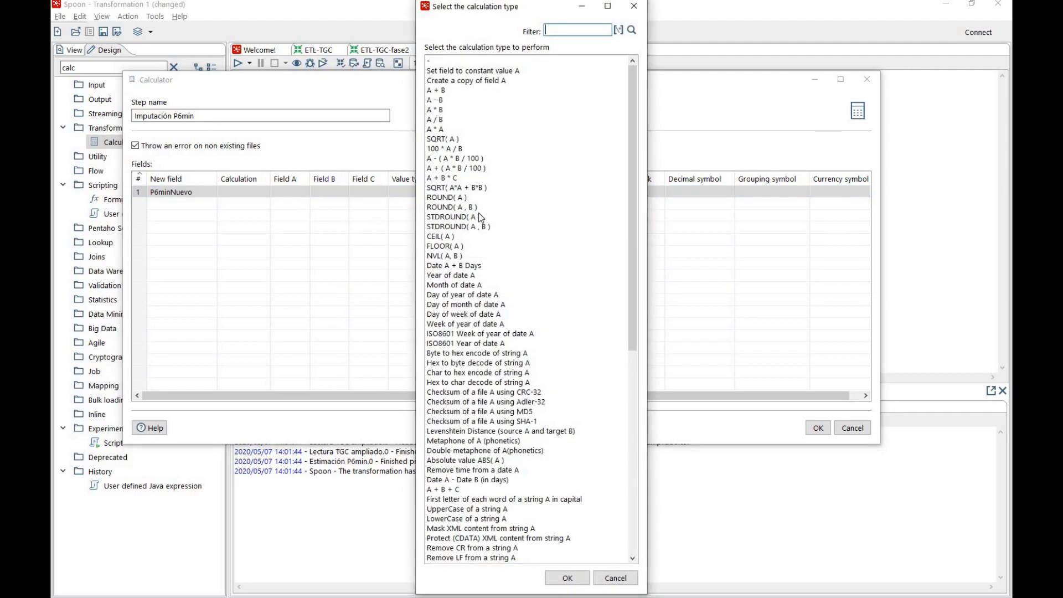
scroll(479, 212, down, 12)
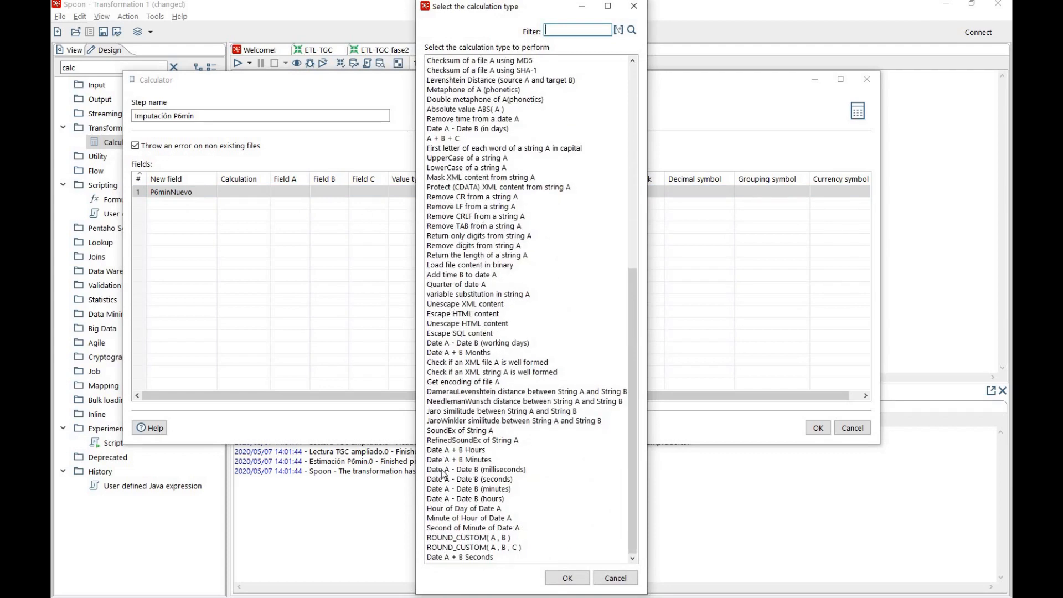
scroll(443, 475, down, 1)
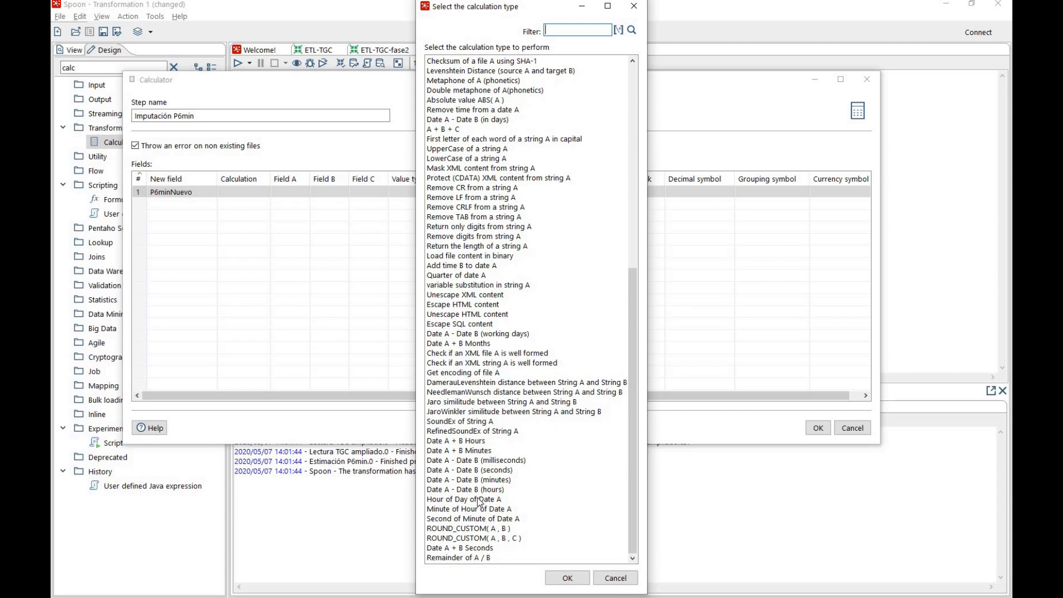
scroll(488, 493, up, 3)
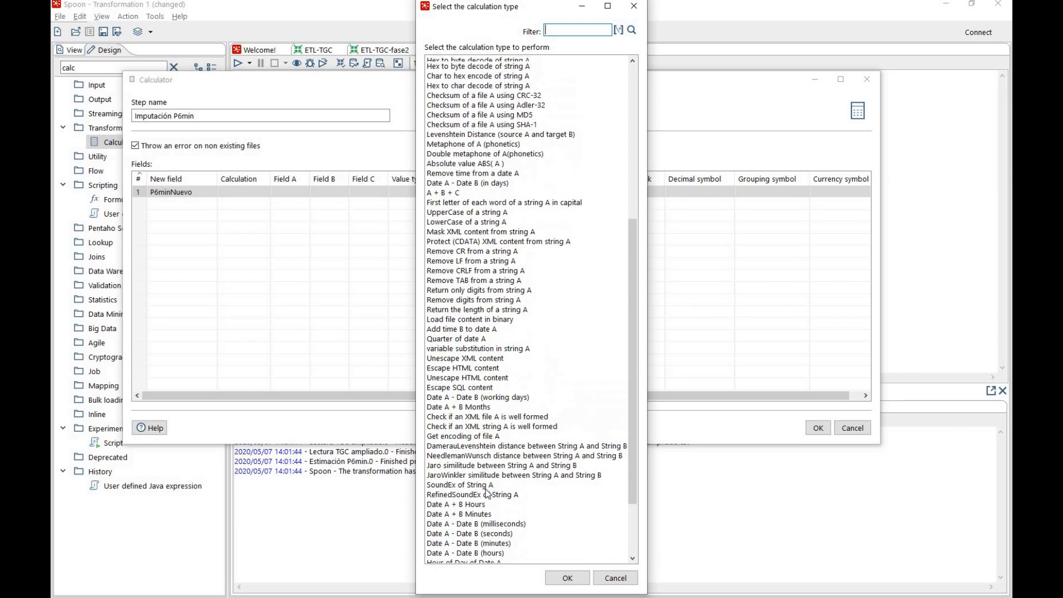
scroll(487, 492, down, 3)
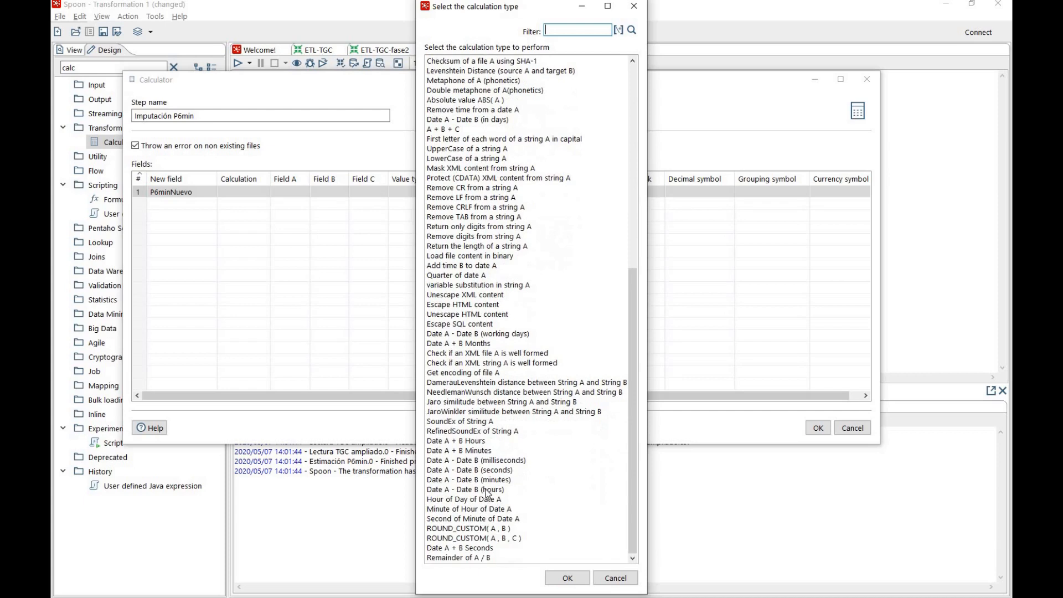
text(week)
click(632, 29)
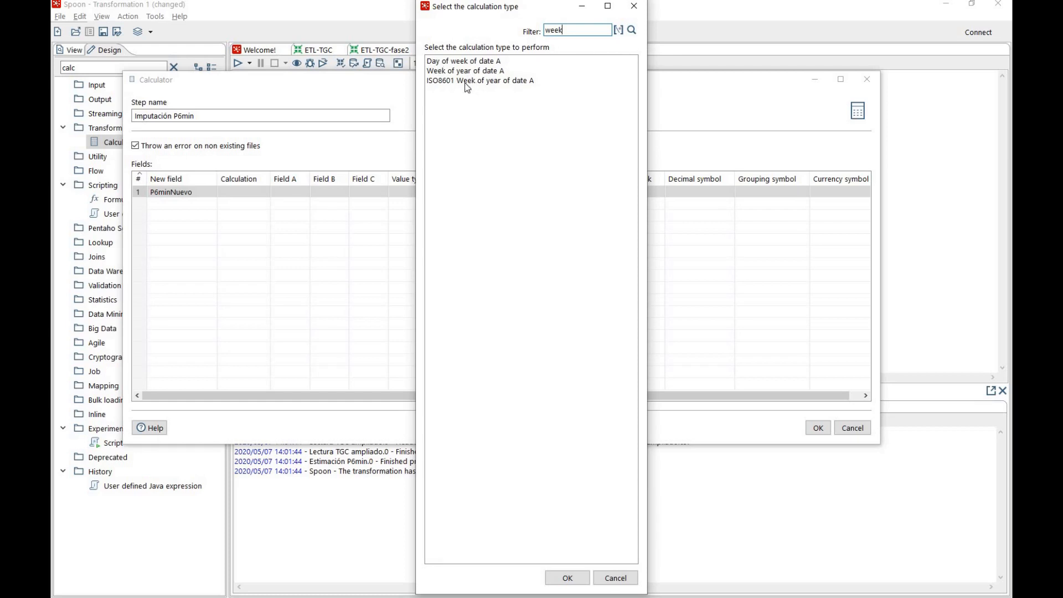
Filter the calculation types by nvl and set P6minNuevo's calculation to NVL( A, B )
drag(574, 30, 533, 31)
text(nvl)
click(632, 30)
click(451, 62)
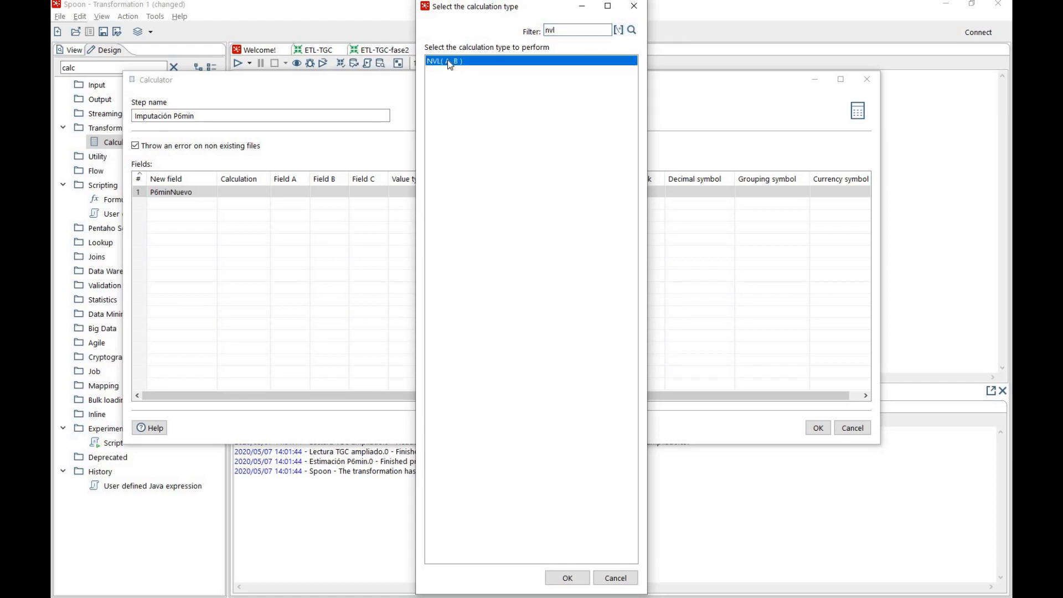
click(448, 62)
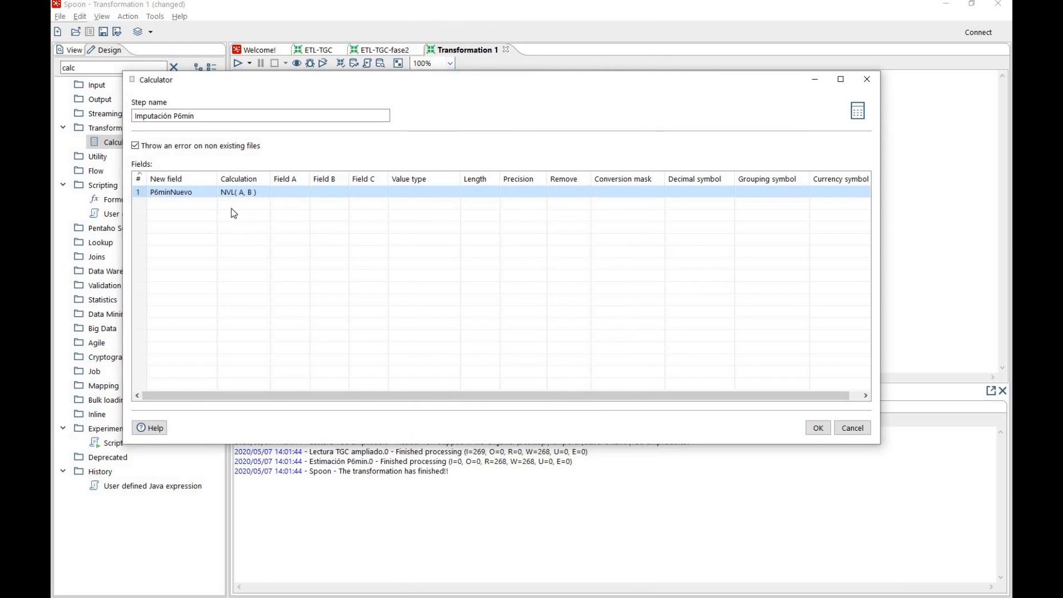
Set P6minNuevo's Field A to P6min and its Field B to P6min_predicted
click(288, 191)
text(P6min)
click(339, 193)
click(344, 192)
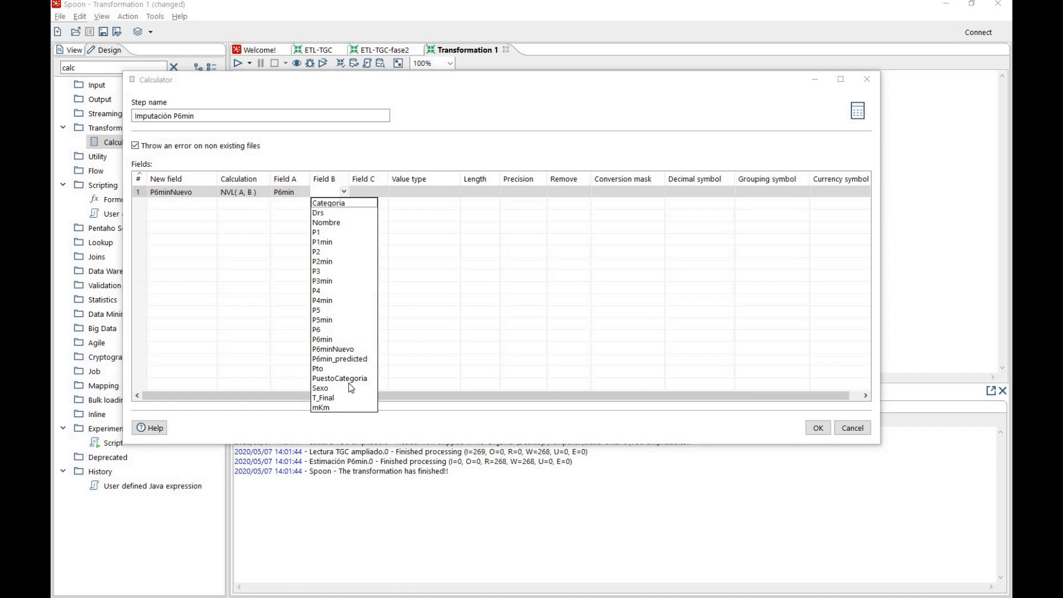
click(348, 360)
Set P6minNuevo's value type to Integer and accept the Calculator settings
click(505, 220)
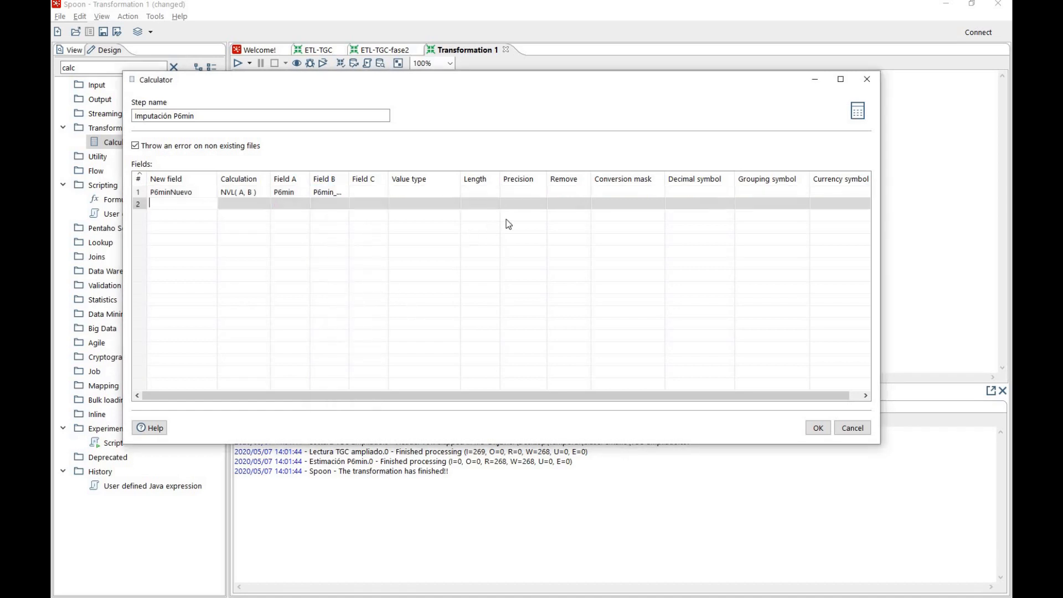
click(454, 194)
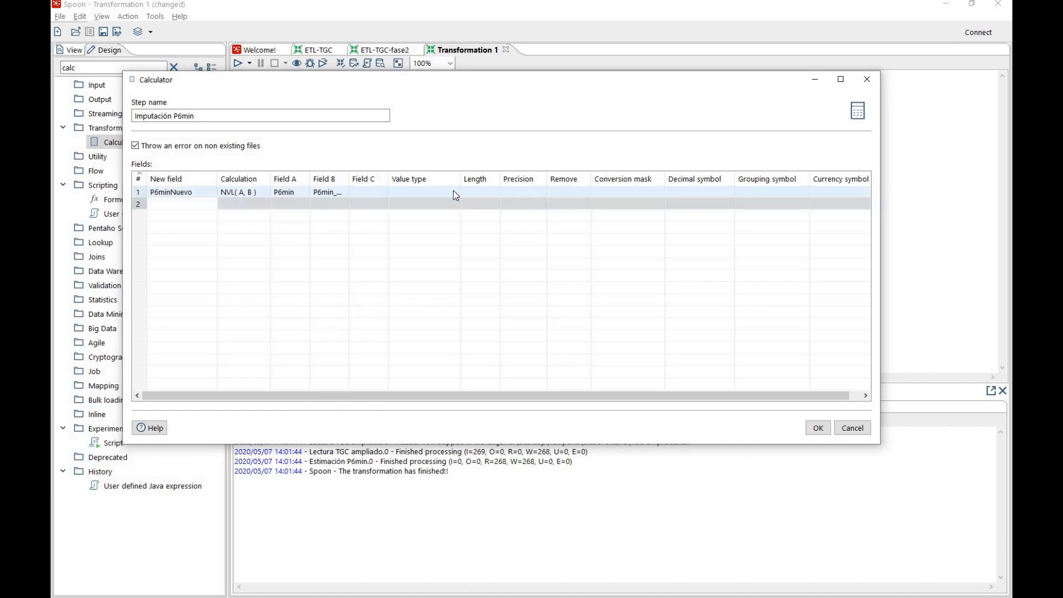
click(454, 193)
click(456, 191)
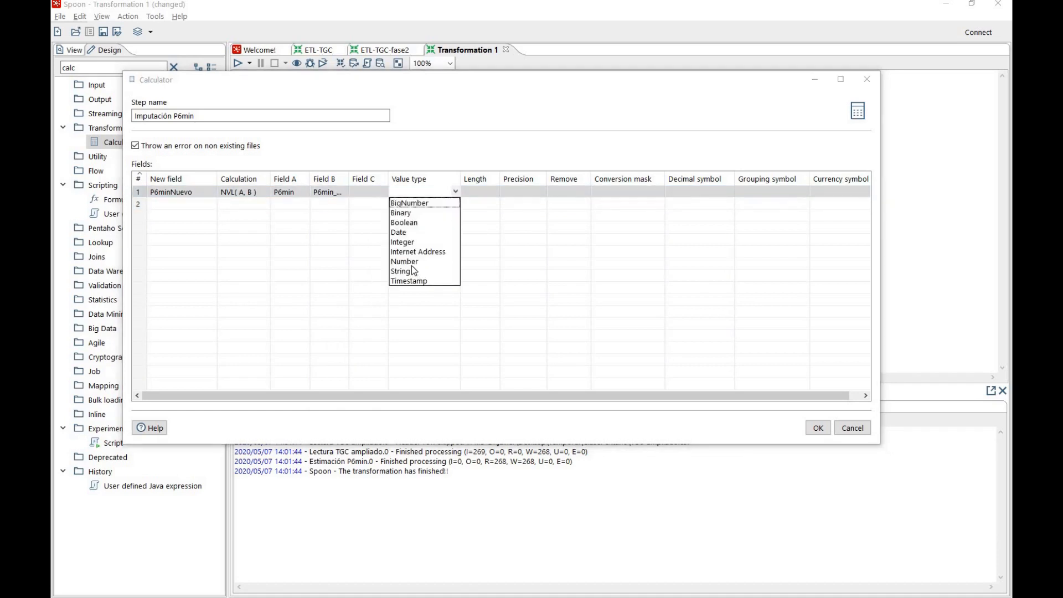
click(410, 242)
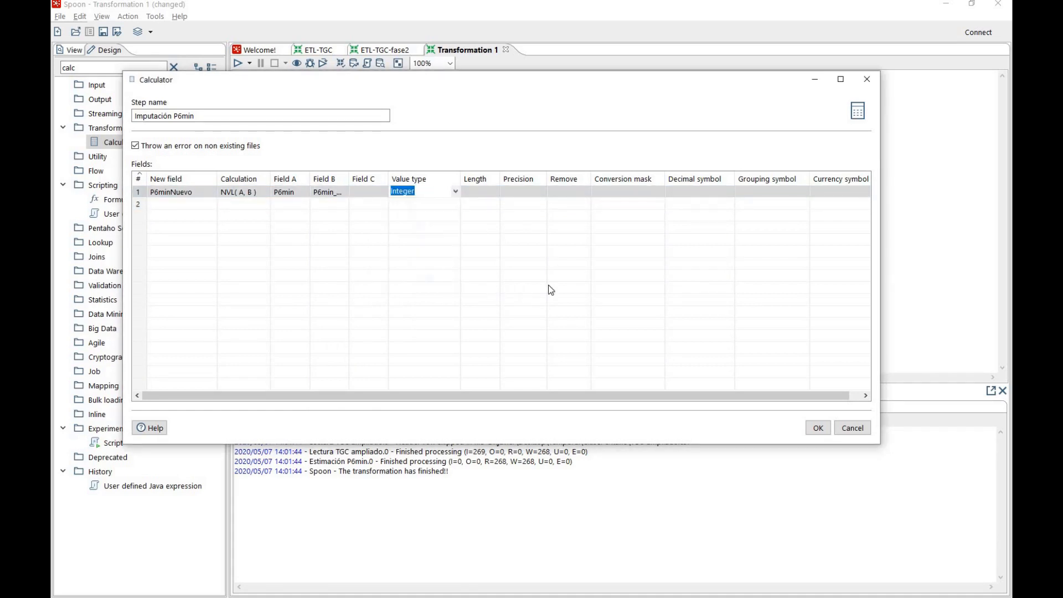
click(817, 432)
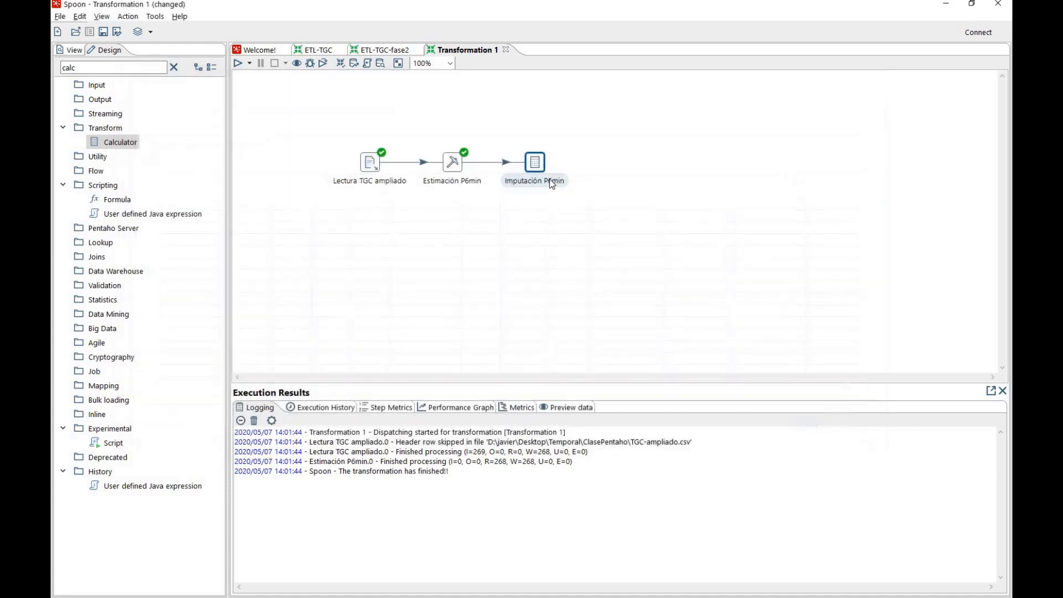
Preview the Imputación P6min step's output and compare P6min, P6min_predicted and P6minNuevo in the rows with null P6min
right_click(536, 166)
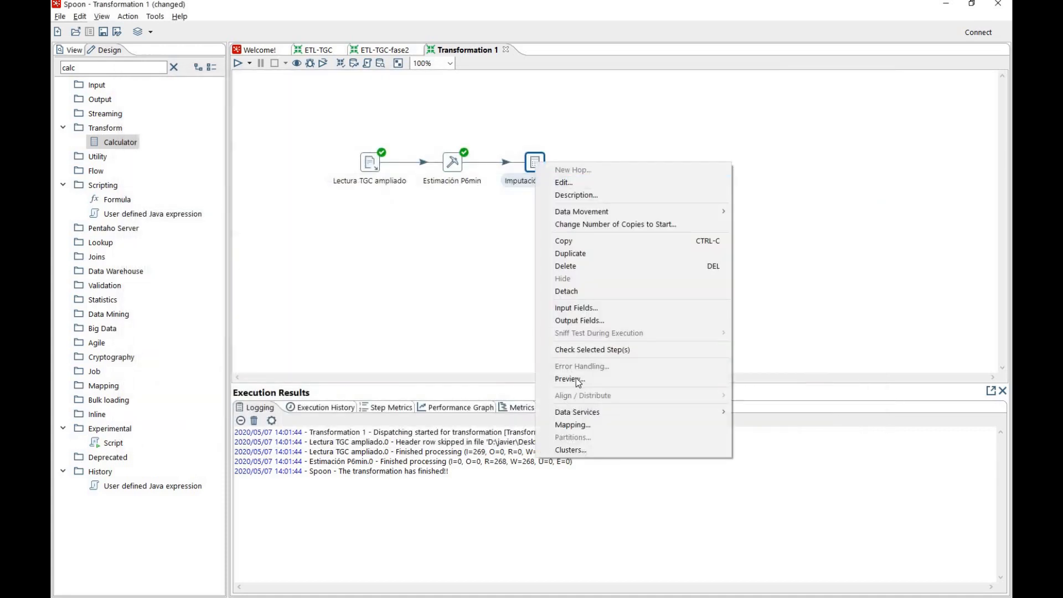
click(576, 378)
click(481, 384)
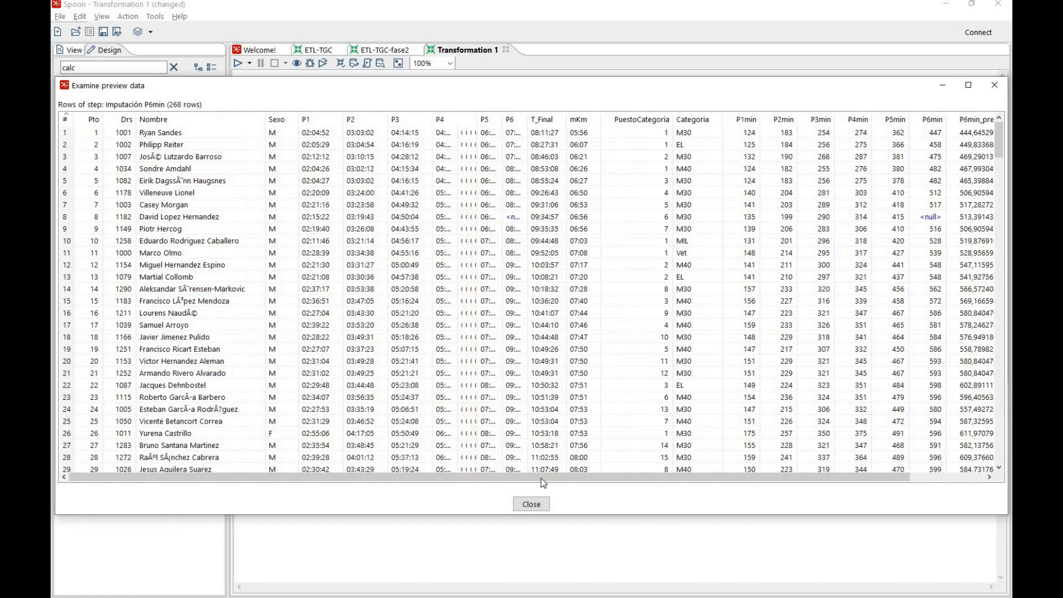
drag(598, 479, 819, 480)
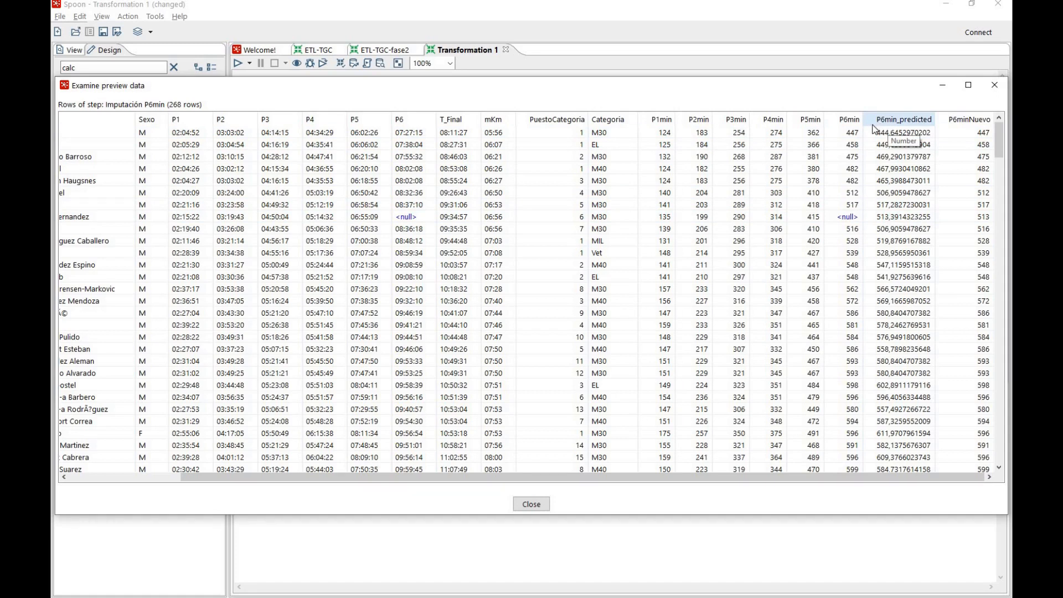
scroll(900, 158, down, 9)
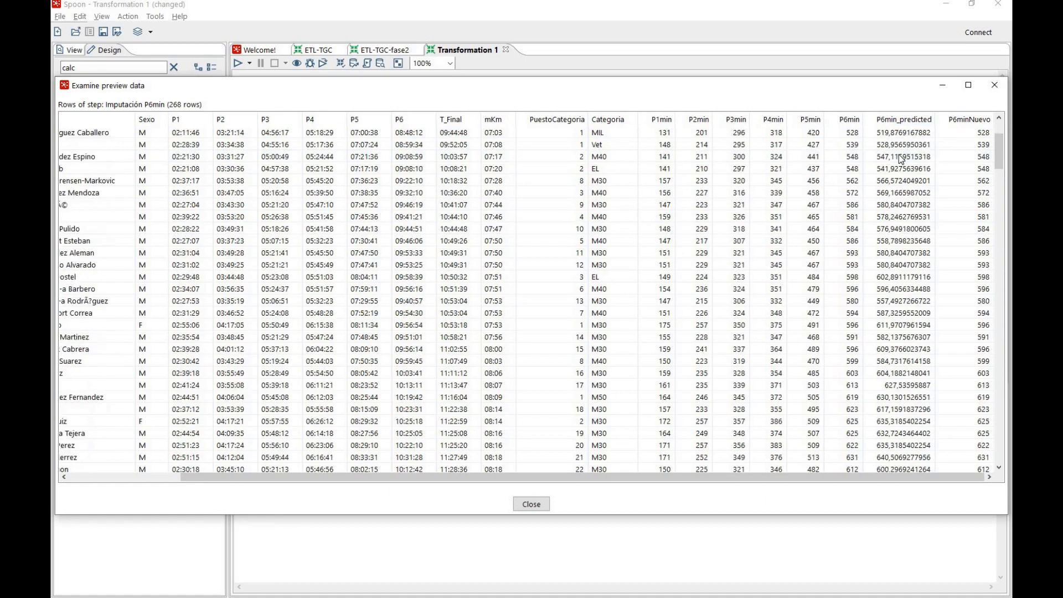
scroll(899, 158, down, 4)
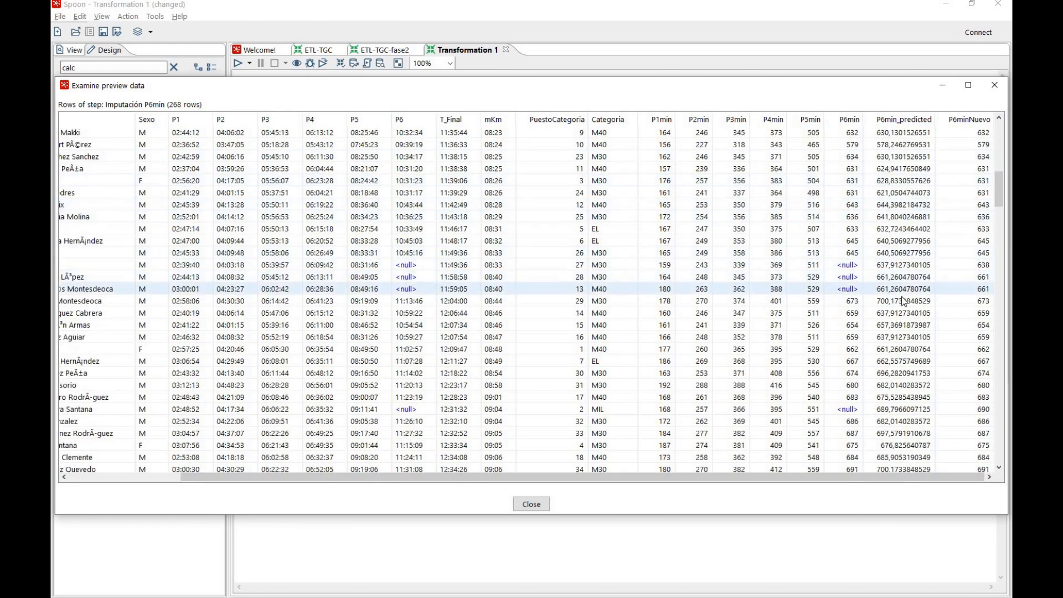
scroll(920, 280, down, 4)
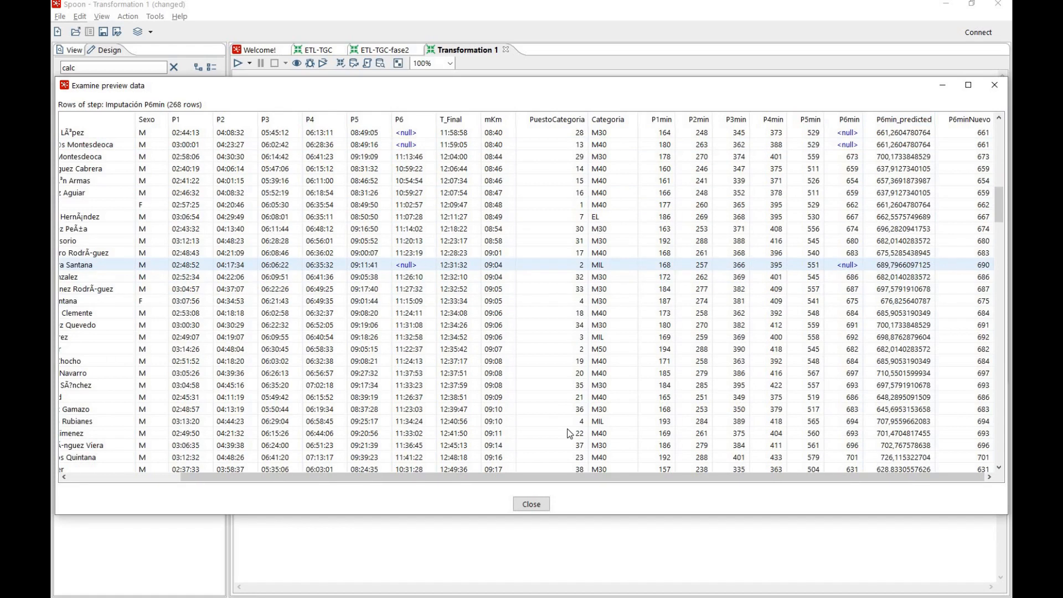
click(534, 501)
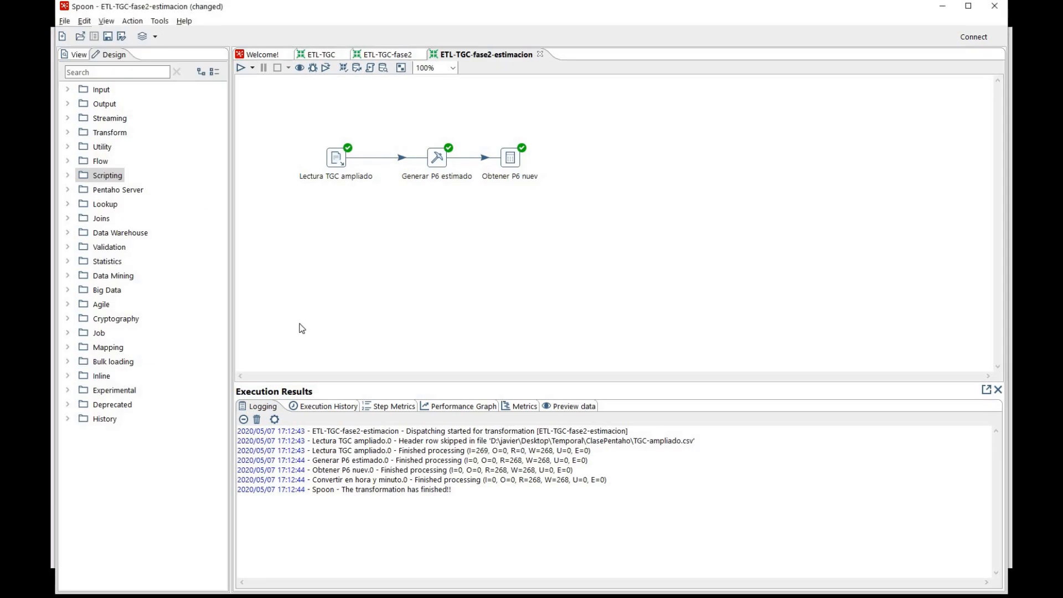
Add a User defined Java expression step after Obtener P6 nuev and connect the two with a hop
click(68, 175)
drag(122, 304, 611, 159)
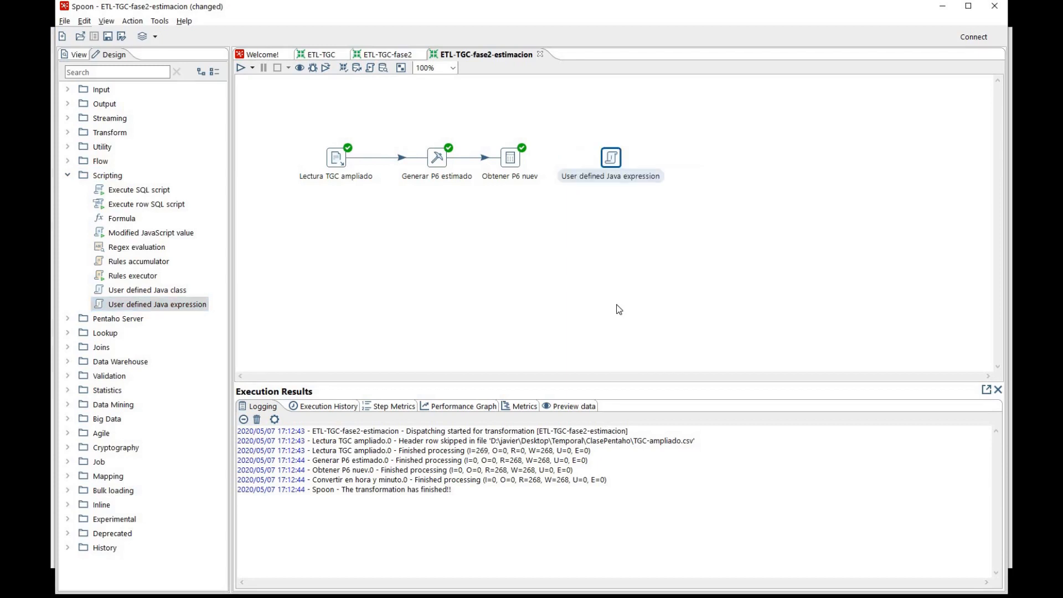
click(512, 162)
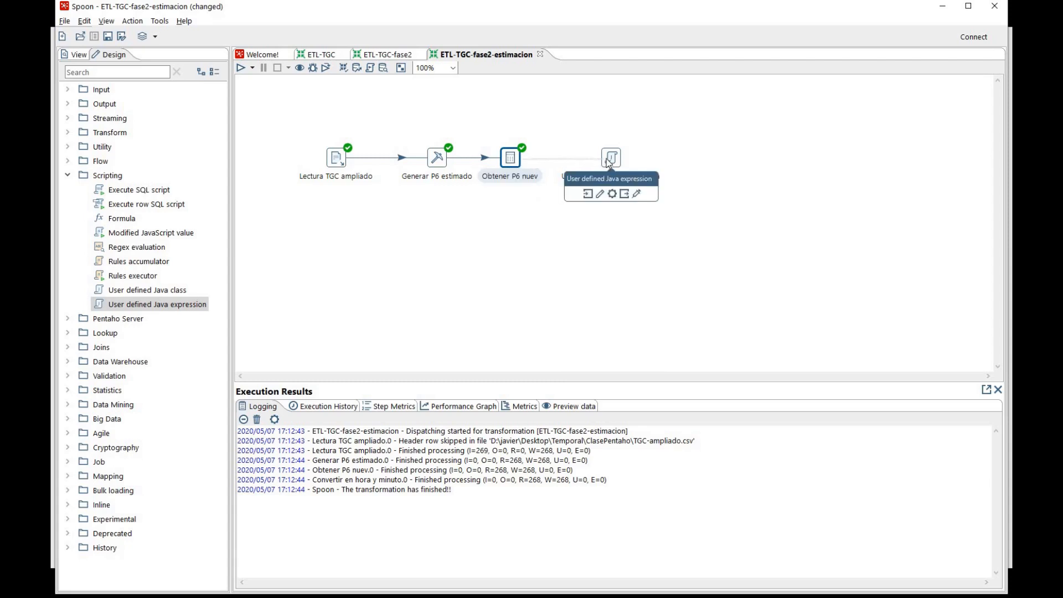
click(540, 163)
drag(518, 163, 612, 160)
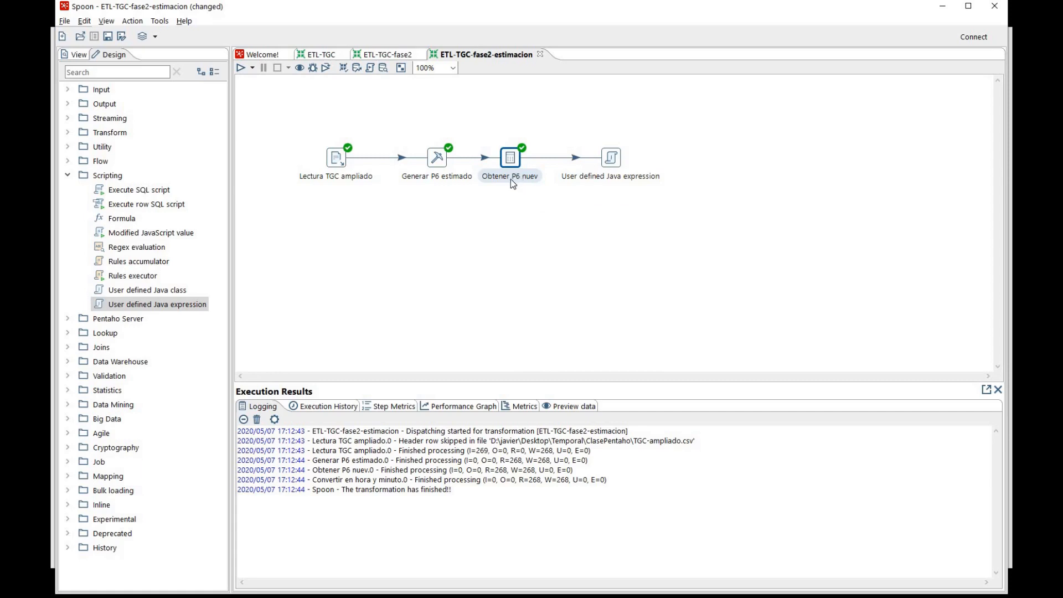
Correct the name of the Calculator step before the Java expression to Obtener P6 nuevo
double_click(510, 161)
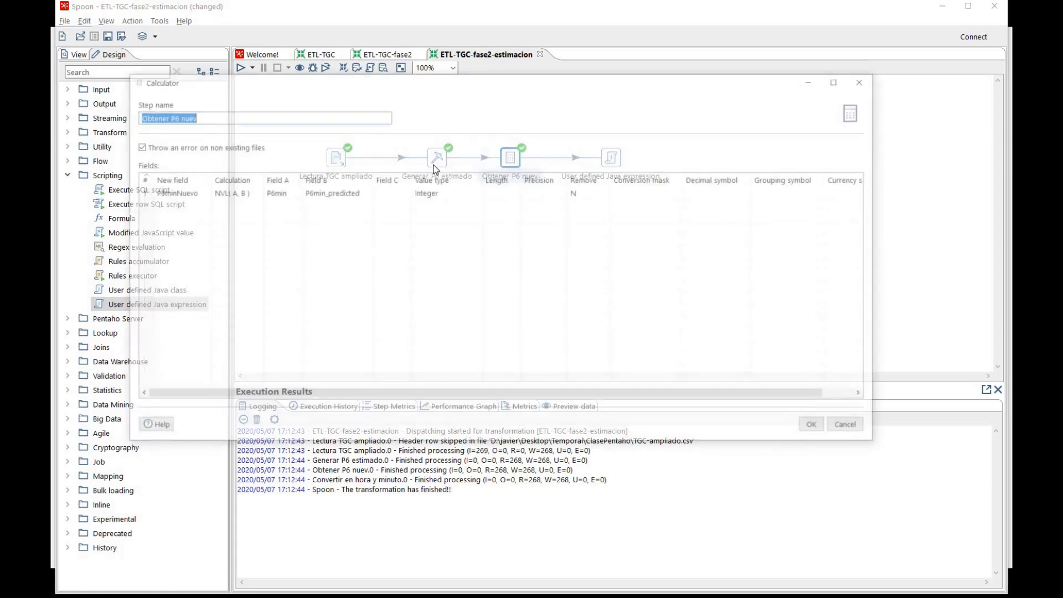
click(230, 114)
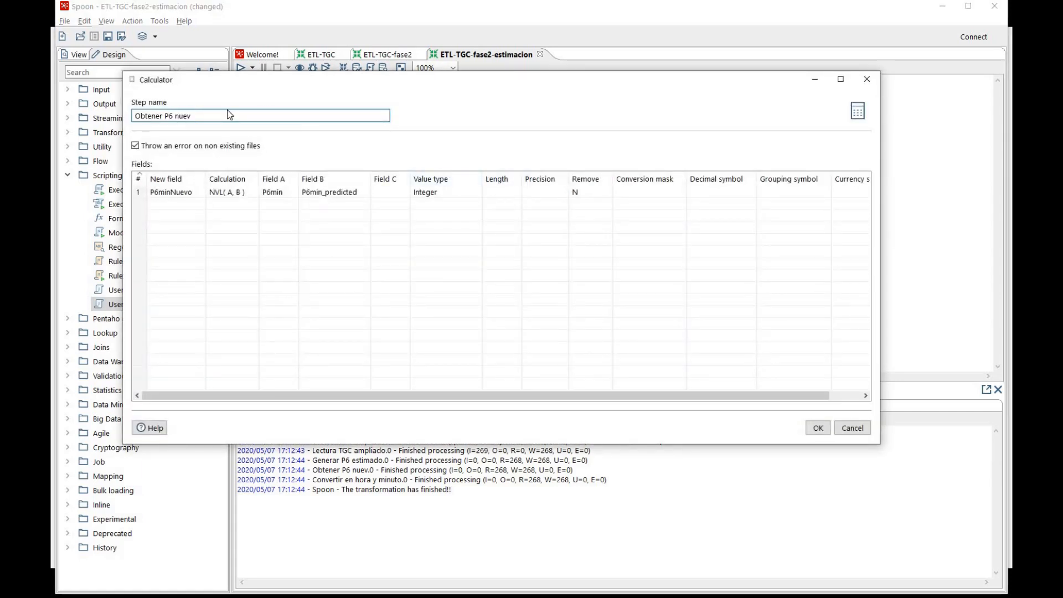
text(o)
click(819, 432)
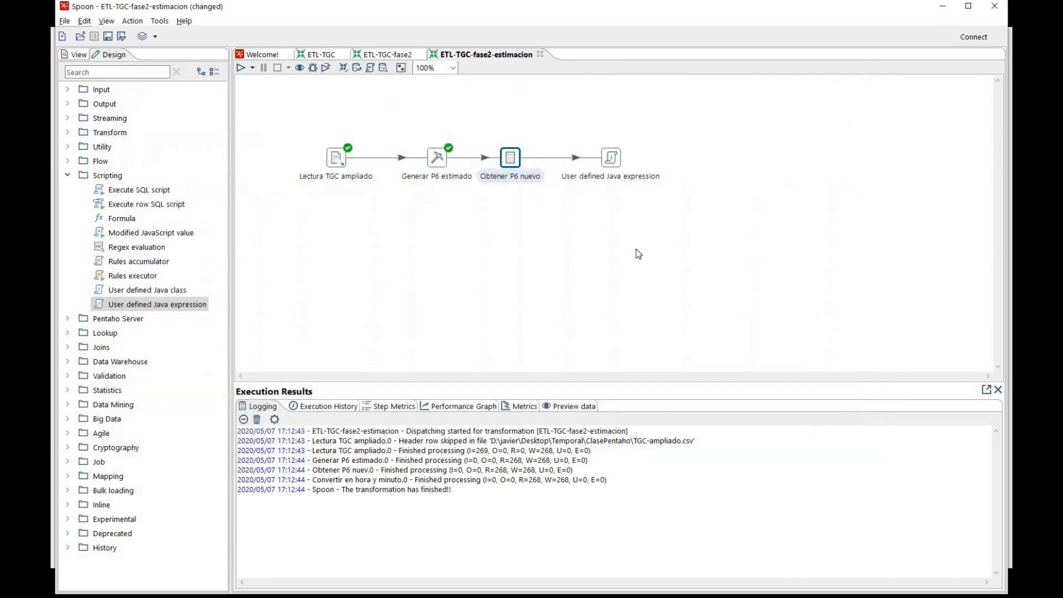
Open the User defined Java expression step's settings and name the step Convertir horas minutos
double_click(611, 158)
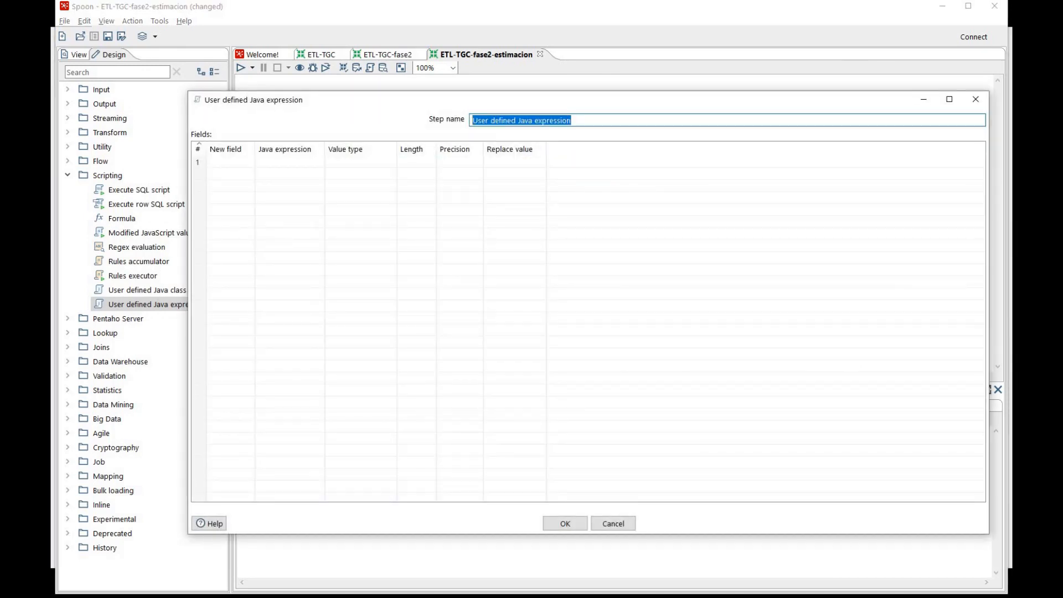
text(Converit)
key(BackSpace)
key(BackSpace)
text(tir horas minutos)
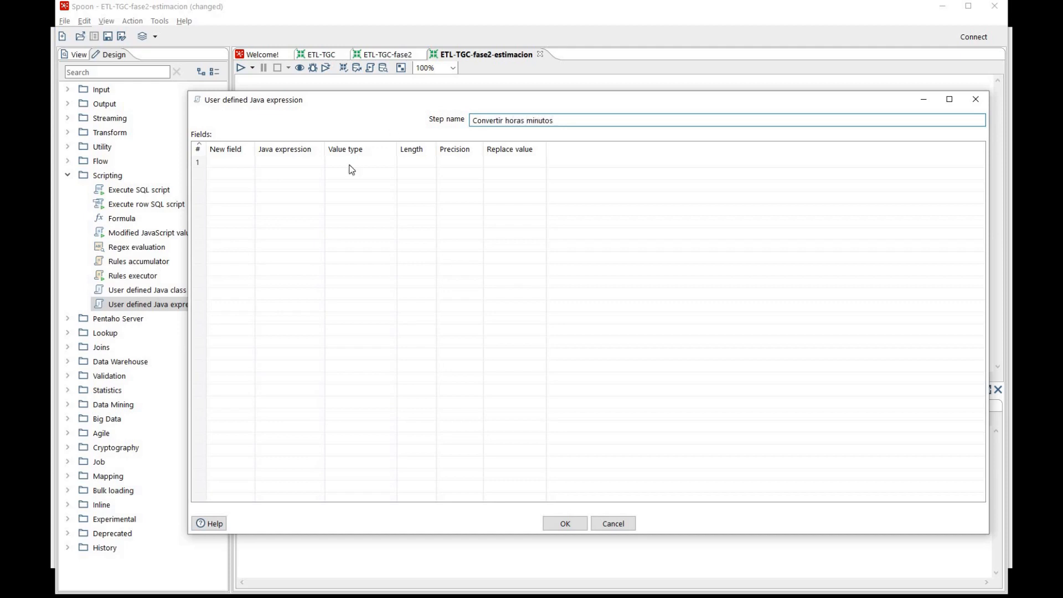
Make more room for the settings dialog and define a new field named P6String in the first row
drag(364, 100, 280, 37)
drag(908, 268, 970, 268)
click(154, 101)
text(P6String)
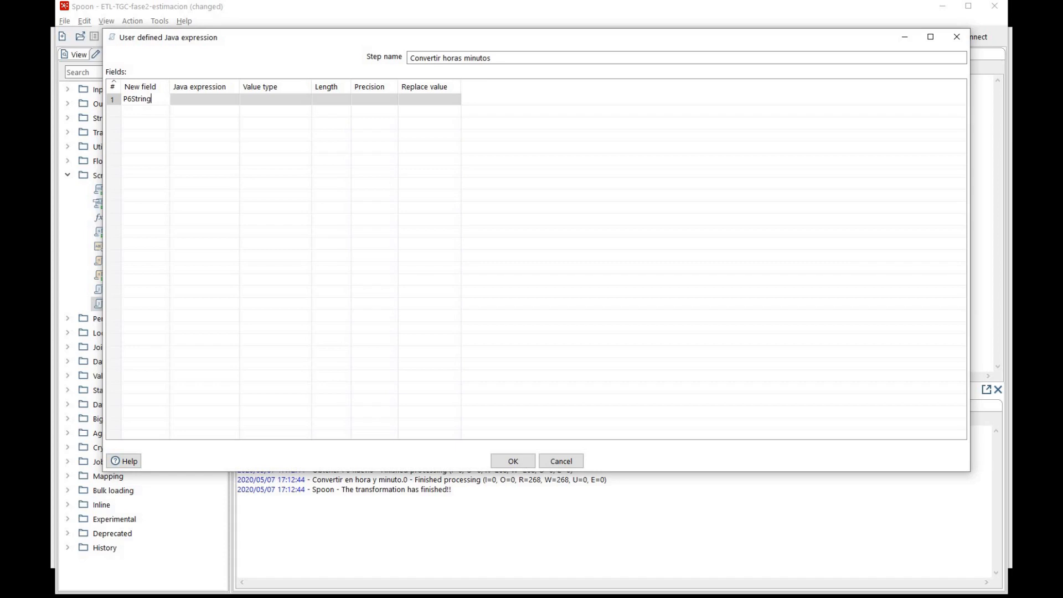
Begin P6String's Java expression with the condition P6 == null ? followed by new String()
click(216, 99)
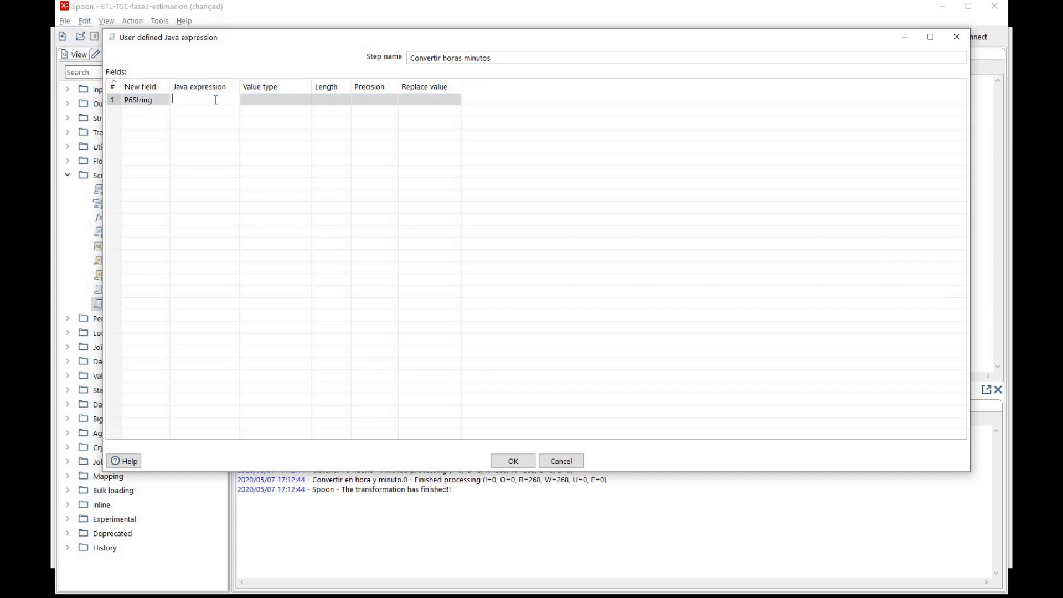
text(P6 == null ? new String)
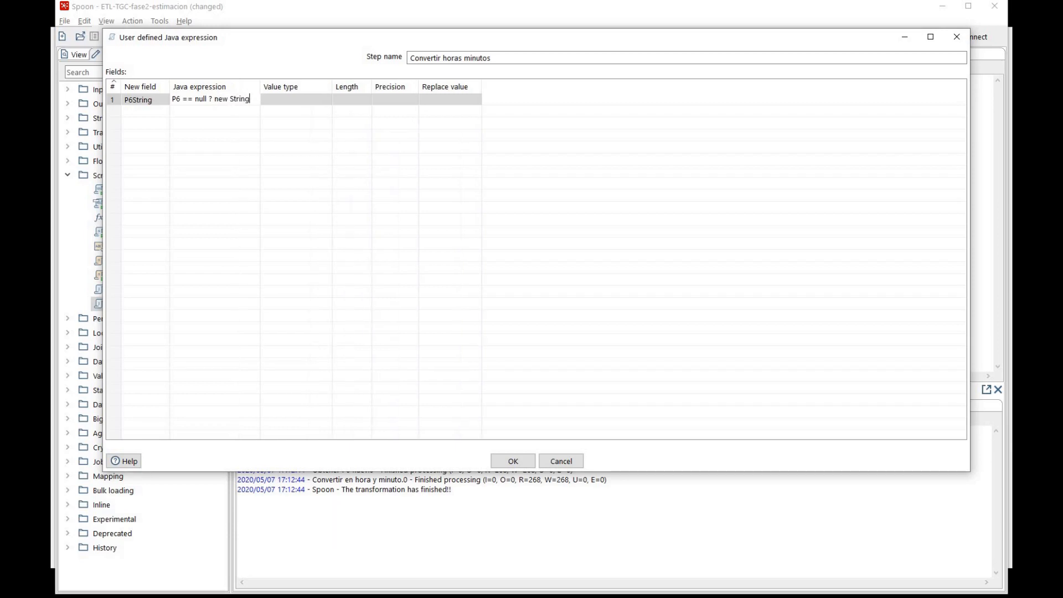
text(())
key(Left)
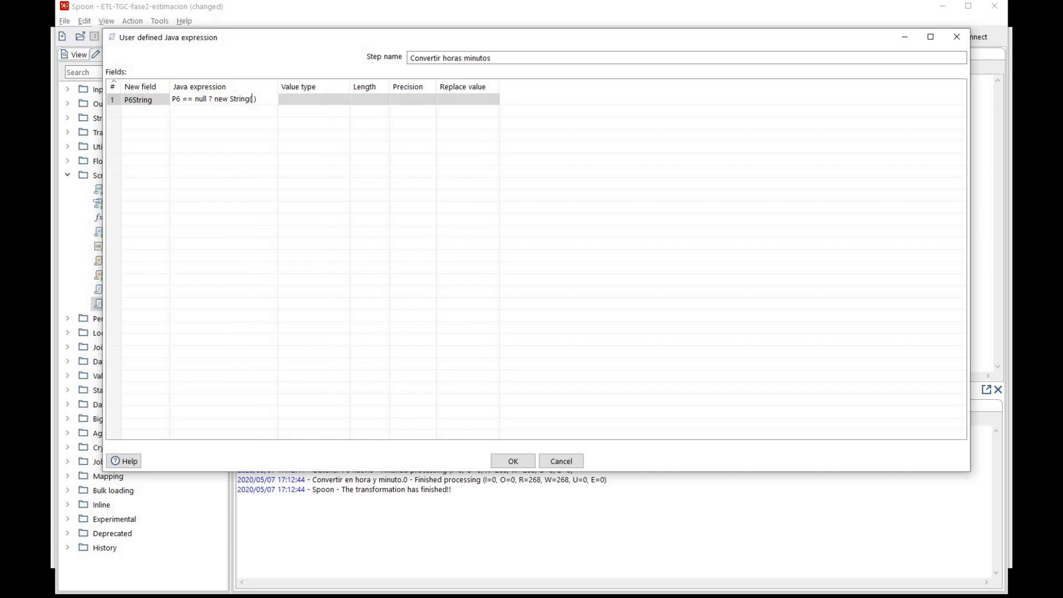
Fill the first String constructor with the hours conversion Long.toString(P6minNuevo / 60) and close its parentheses
text(Long.toStyr)
key(BackSpace)
key(BackSpace)
key(BackSpace)
text(rti)
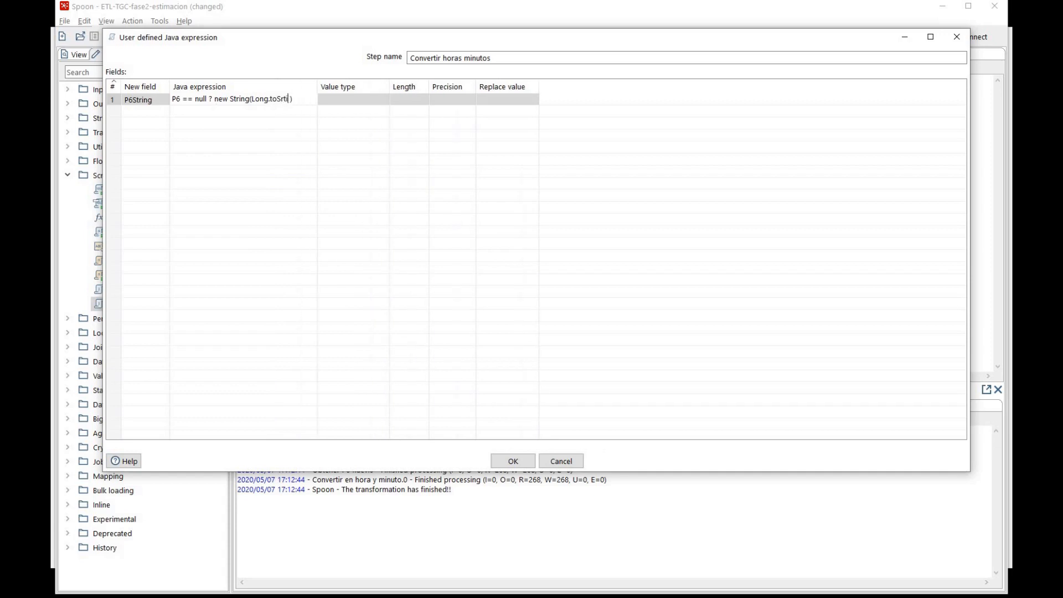
key(BackSpace)
key(BackSpace)
key(BackSpace)
text(t)
text(ring()
text(P6m)
text(inNuevo)
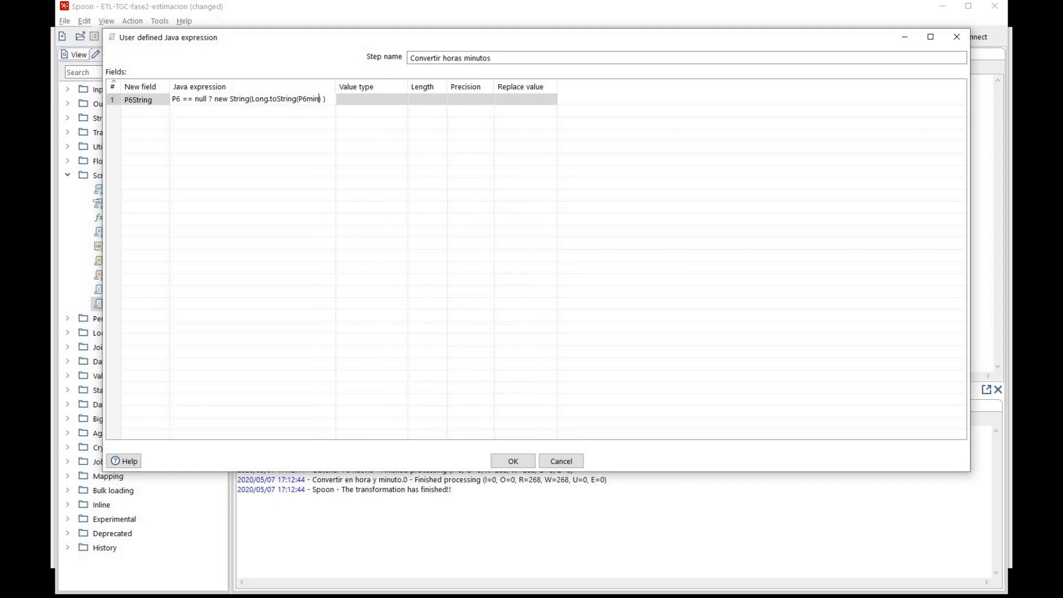
text( / 60)))
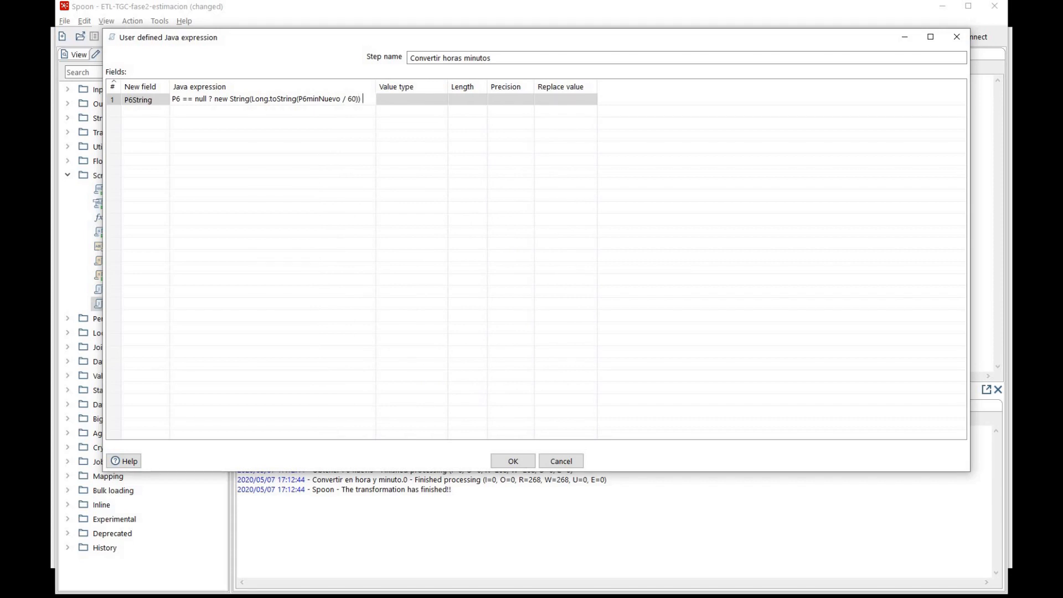
text( +)
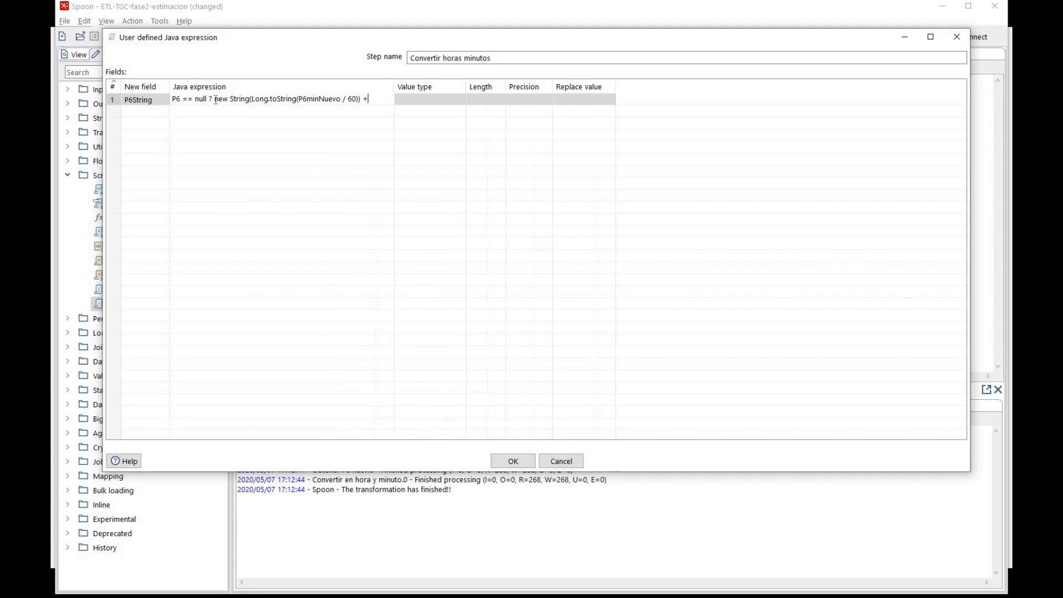
text( ":" +)
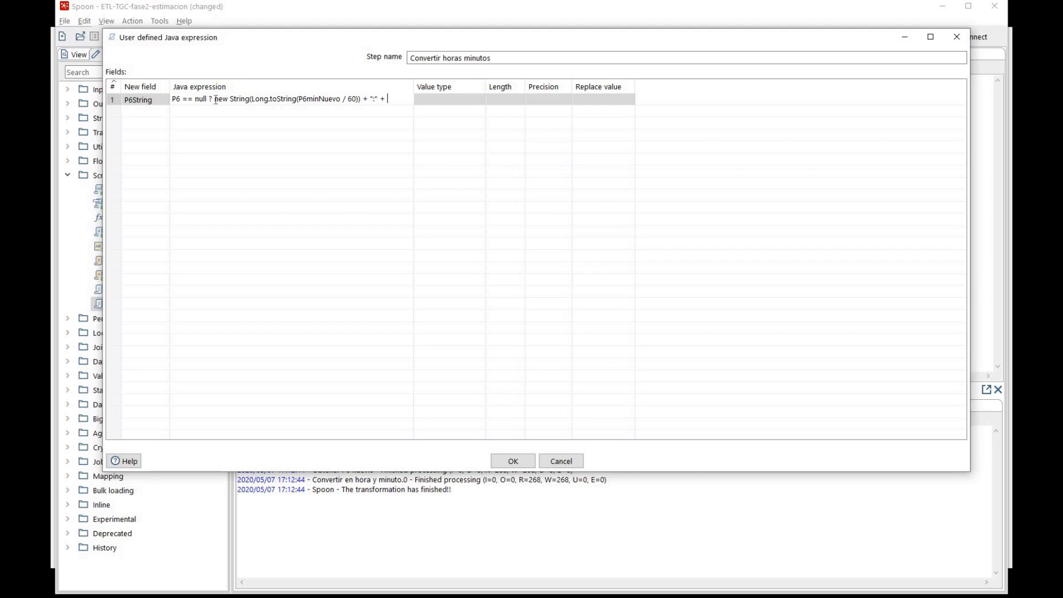
Append the separator ":" and a second new String() constructor to the P6String expression
text(newString())
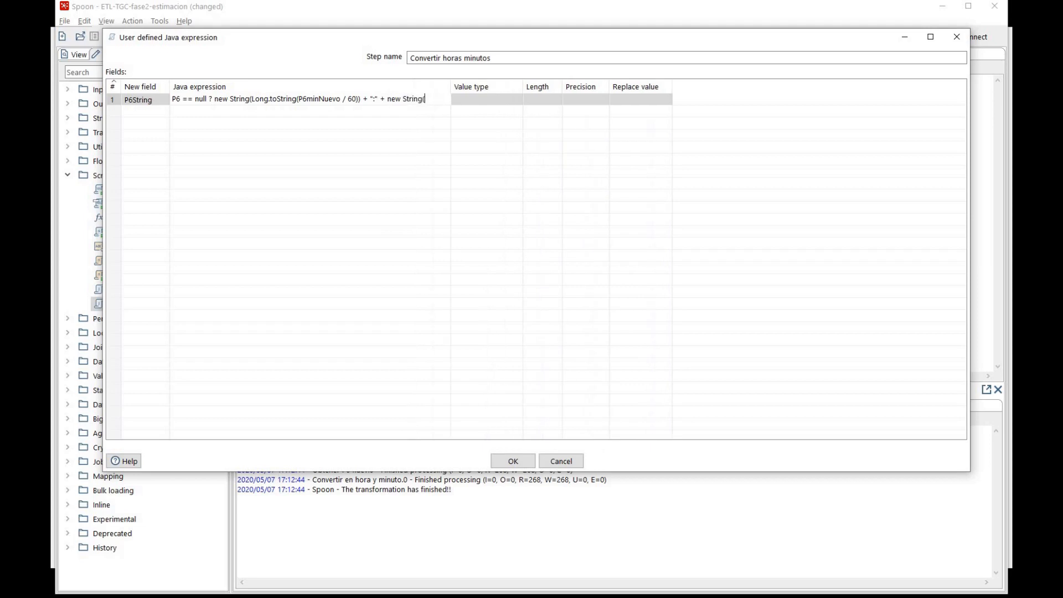
Fill the second String constructor with the minutes conversion Long.toString(P6minNuevo % 60)
key(Left)
text(Long.toString()
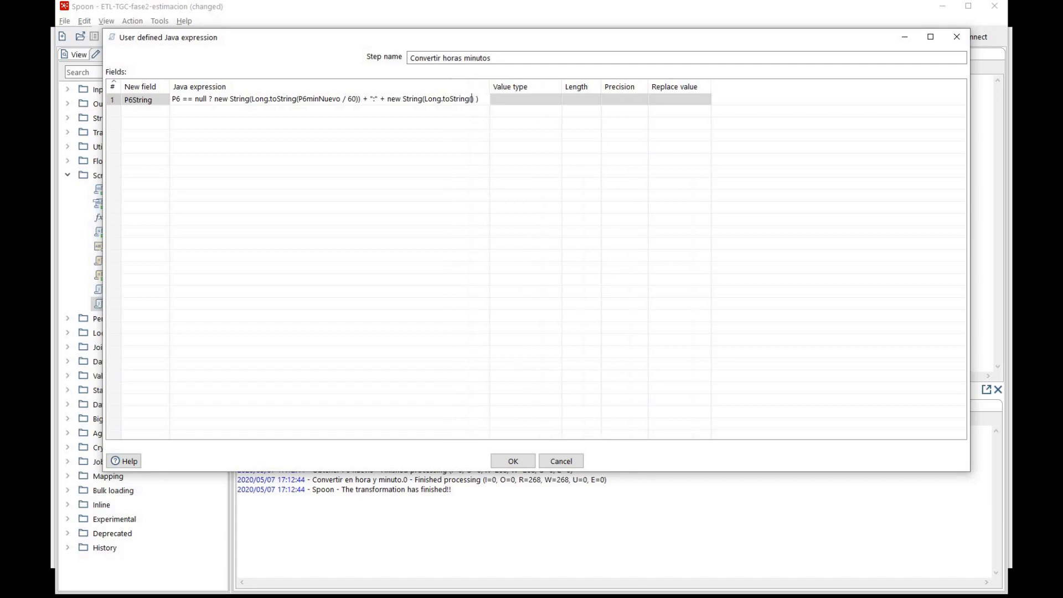
text(P6mi)
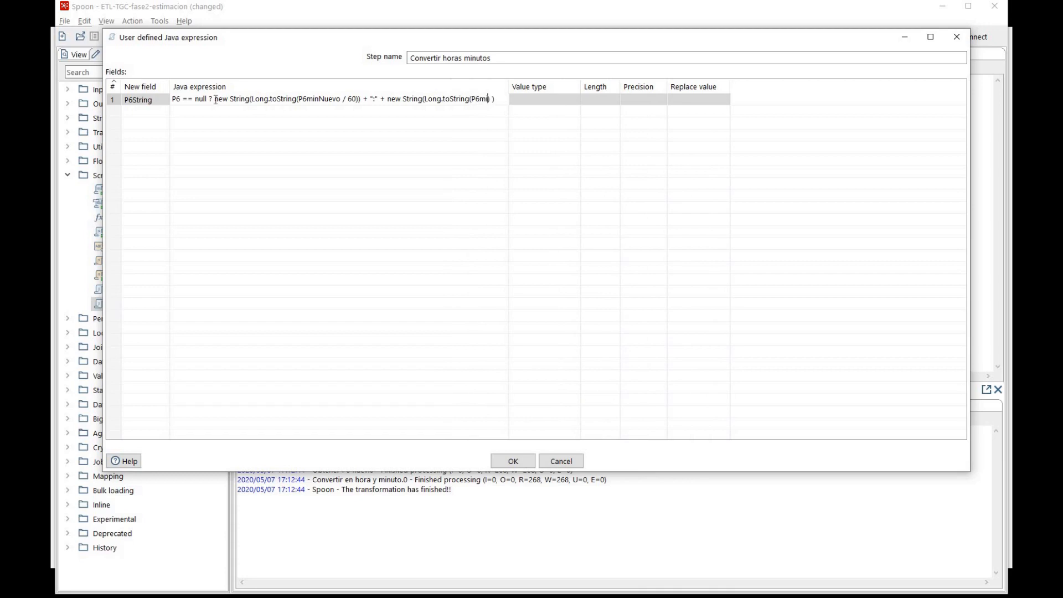
text(nNuevo ))
key(Left)
text(% 60)
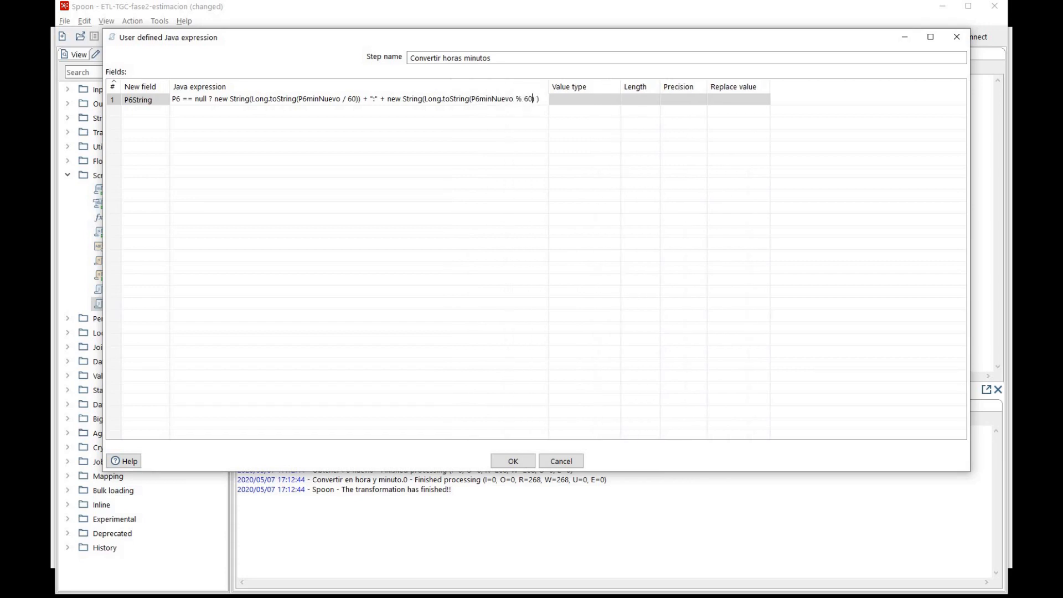
key(Delete)
Append the seconds text + ":00" to the end of the P6String expression
key(End)
key(Right)
text(+ ":00")
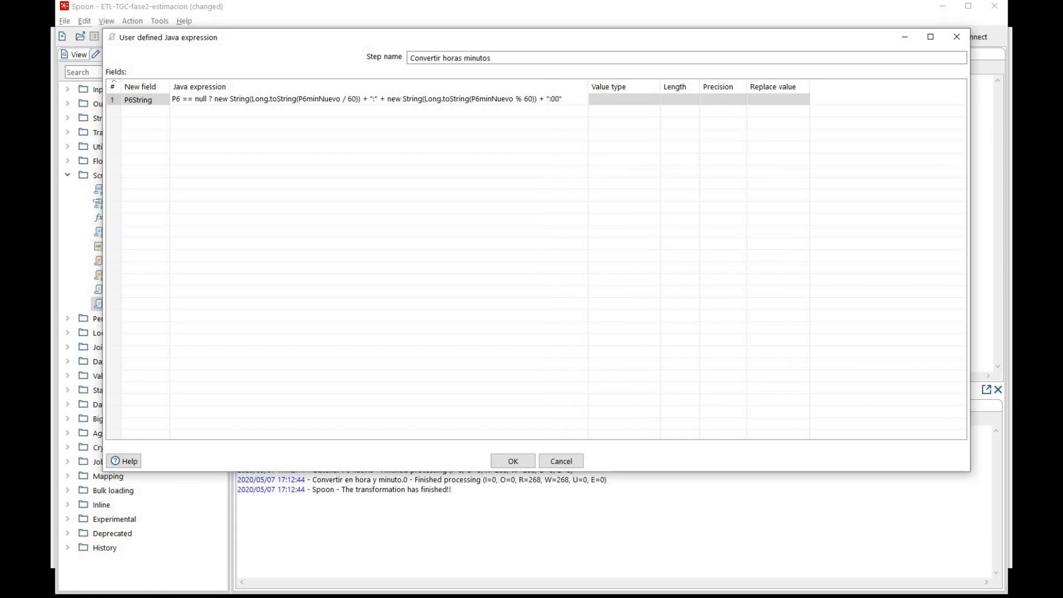
Complete the P6String expression with the else branch ": P6", set its value type to String and apply the settings
text(: P6)
click(653, 99)
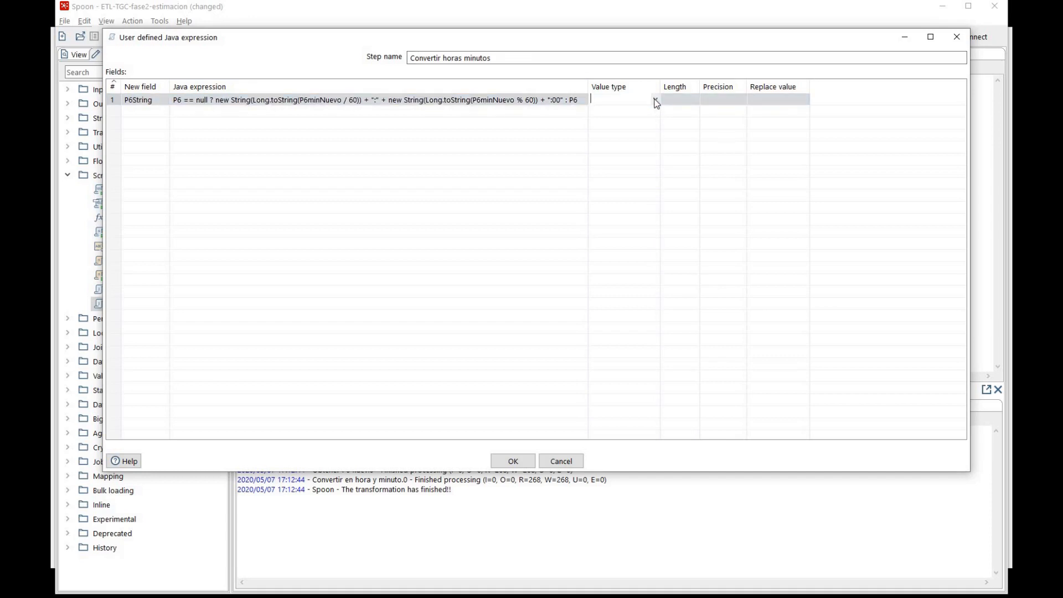
click(656, 99)
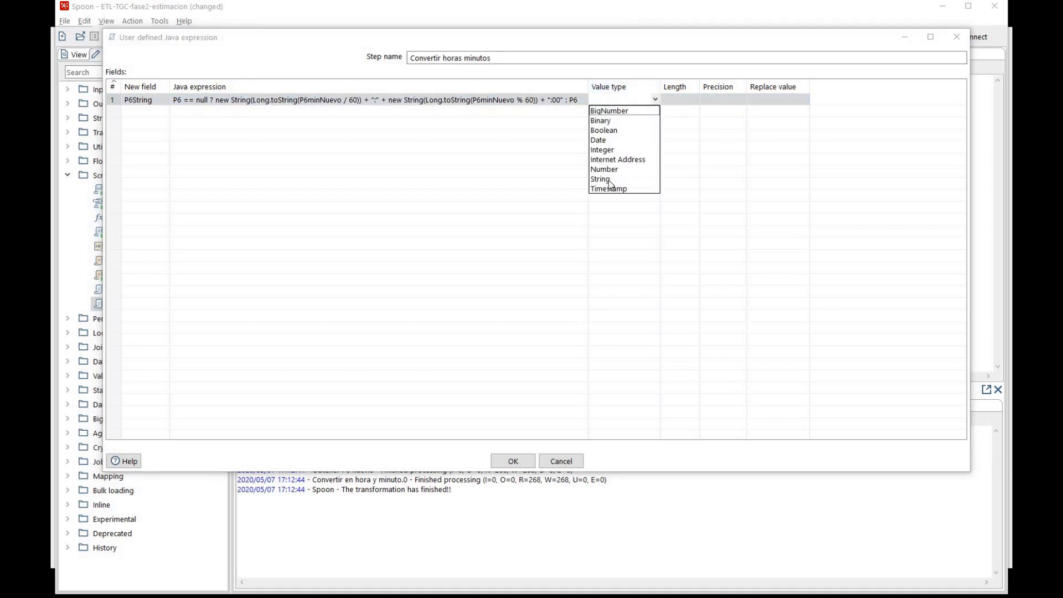
click(609, 180)
click(514, 461)
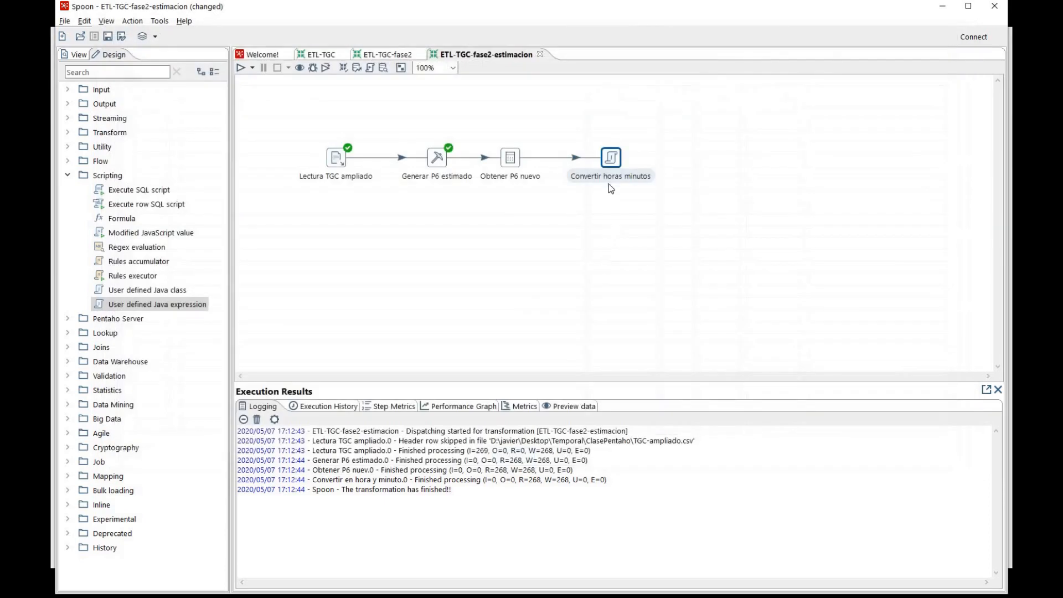
Preview the rows of the Convertir horas minutos step and compare the P6 and P6String columns
right_click(607, 157)
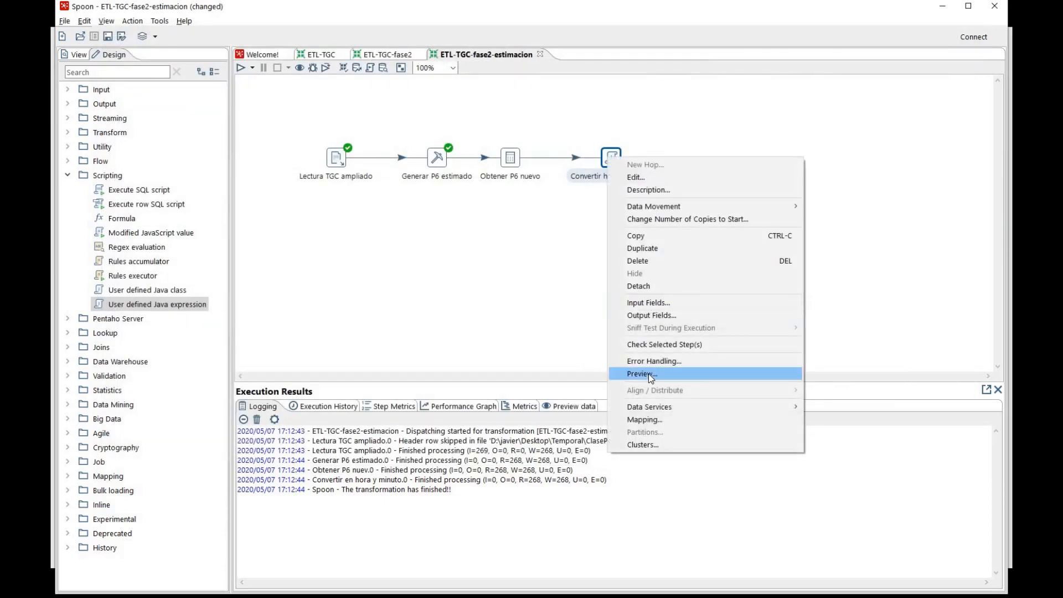
click(649, 374)
click(487, 387)
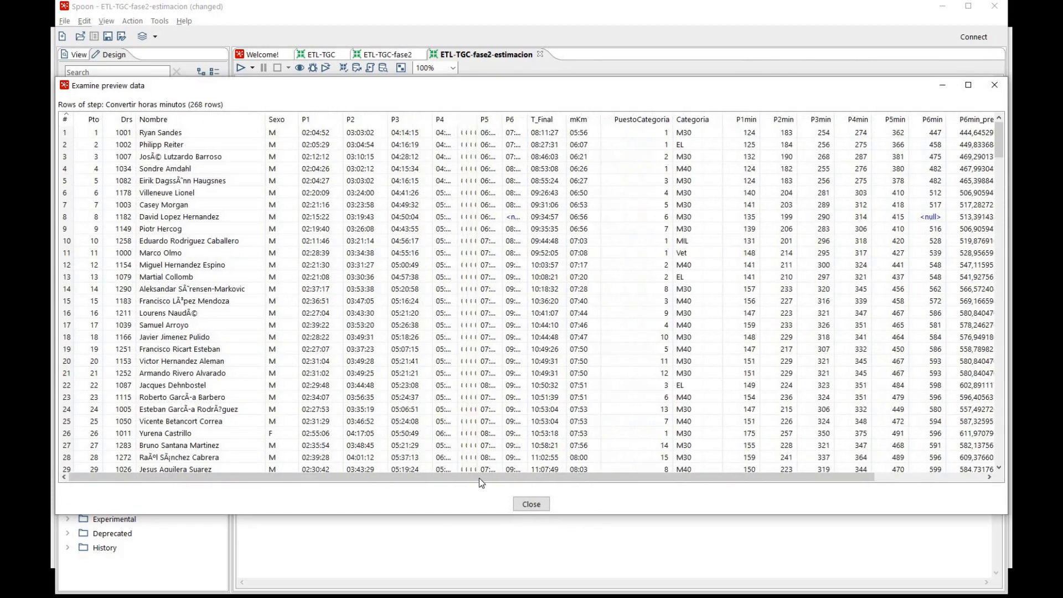
drag(476, 477, 703, 480)
click(970, 218)
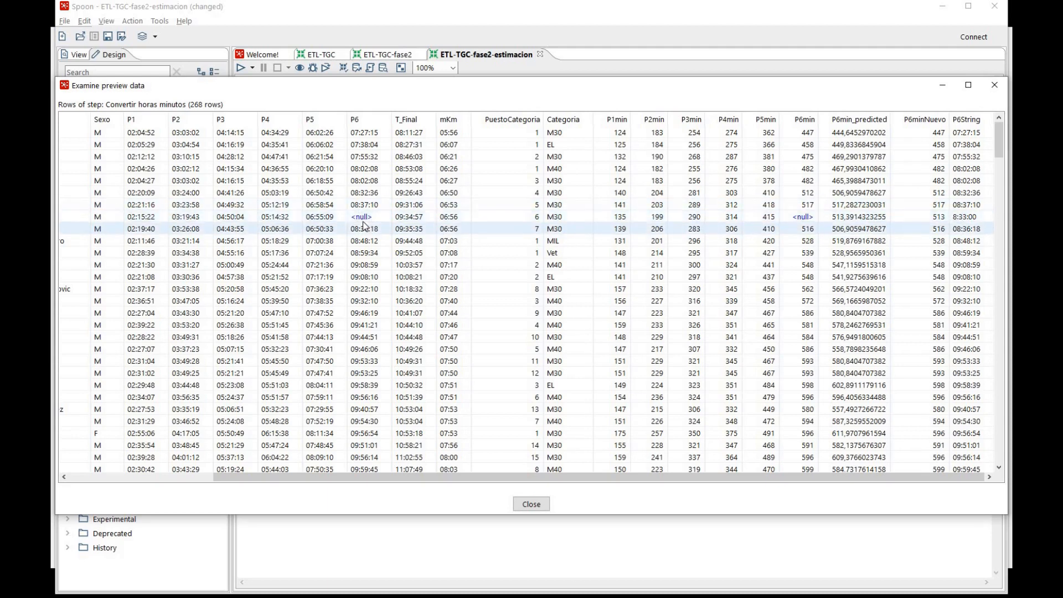
click(532, 504)
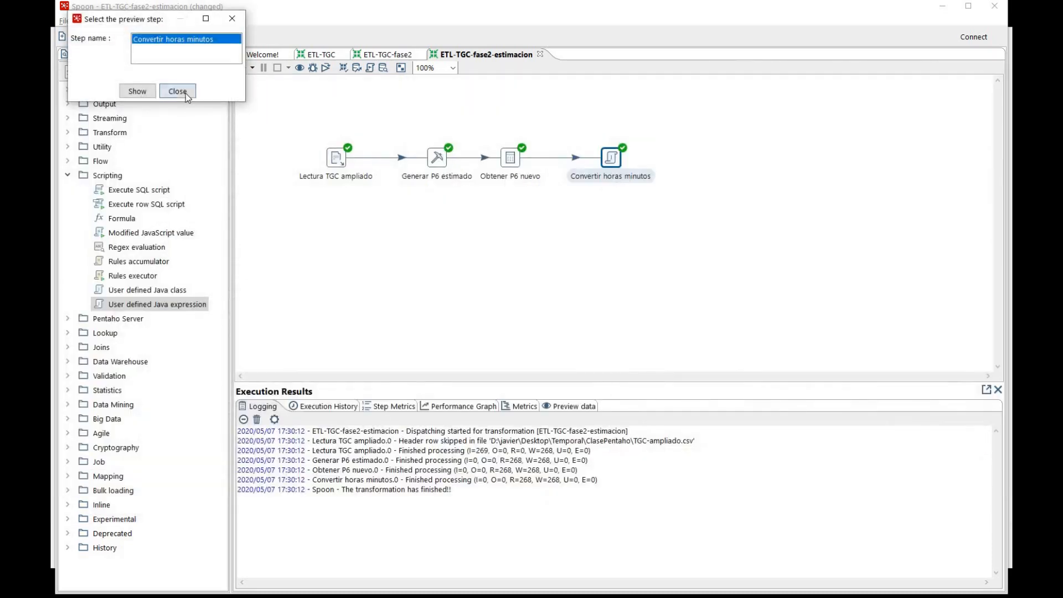
click(178, 91)
Make the P6String expression in Convertir horas minutos replace the P6 field
double_click(611, 159)
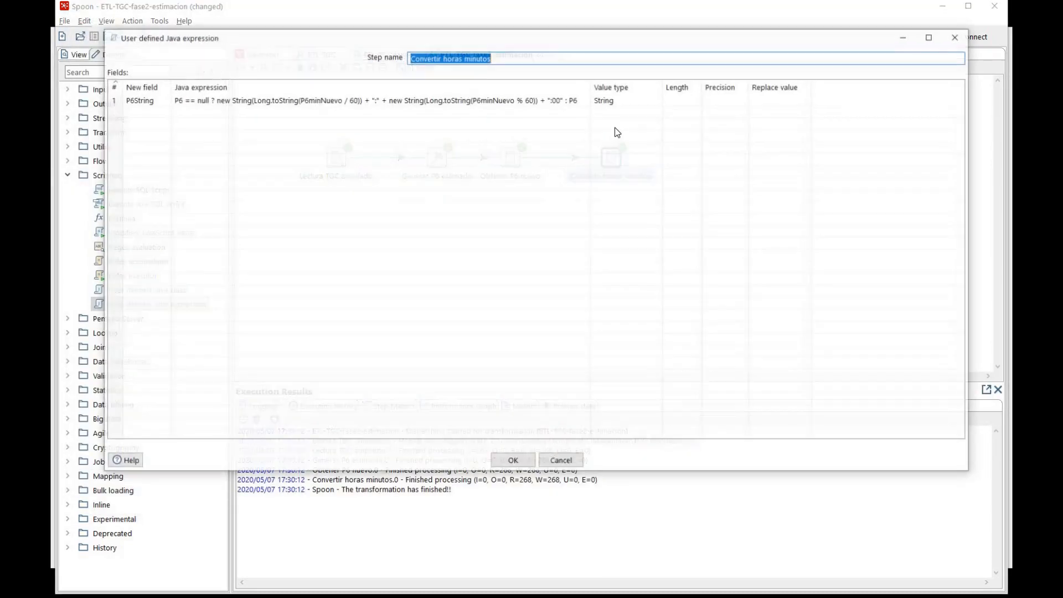
click(781, 100)
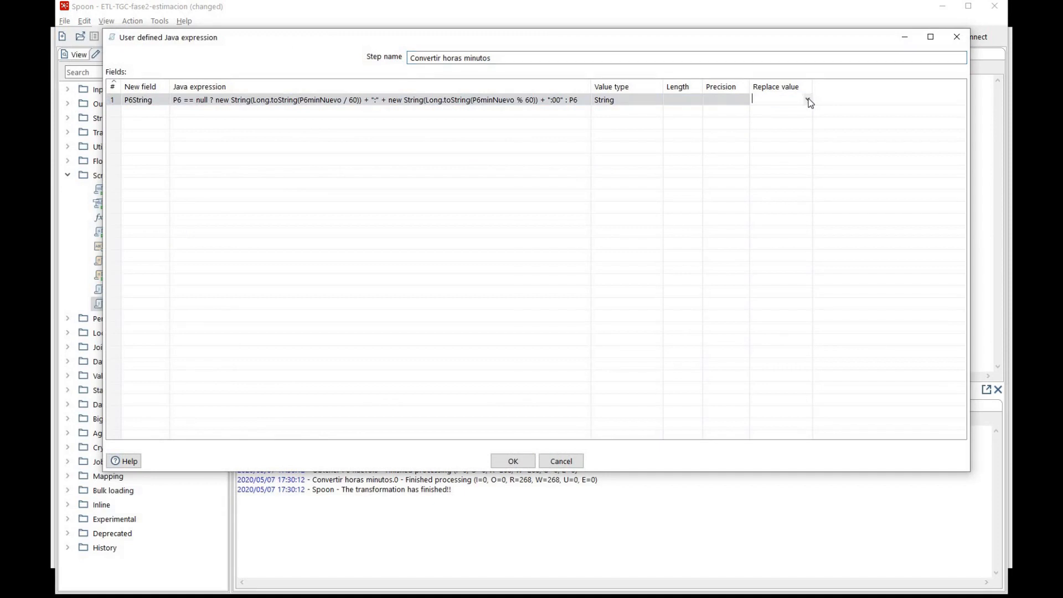
click(808, 100)
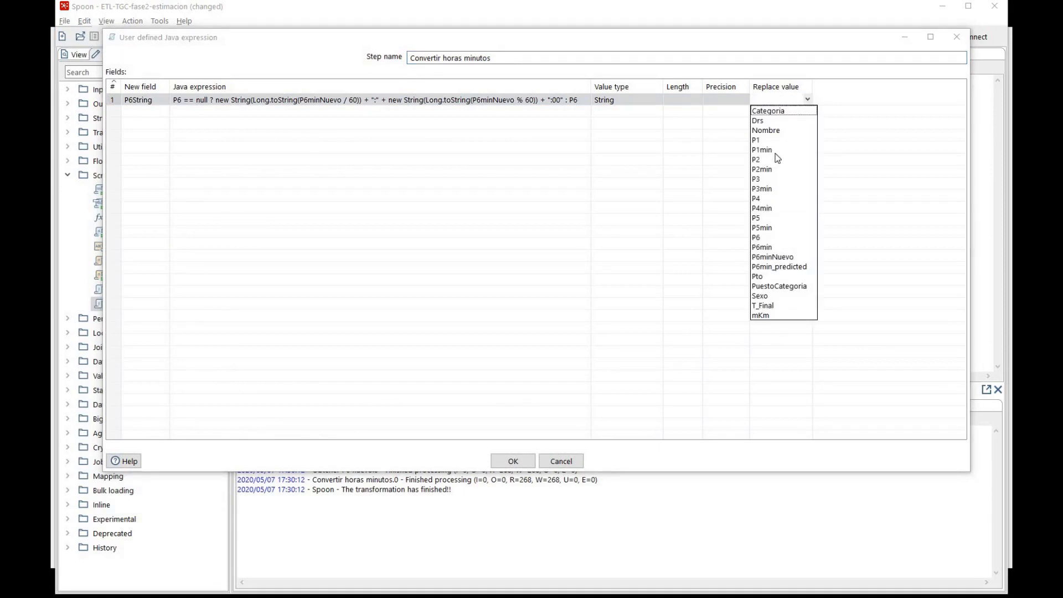
click(760, 238)
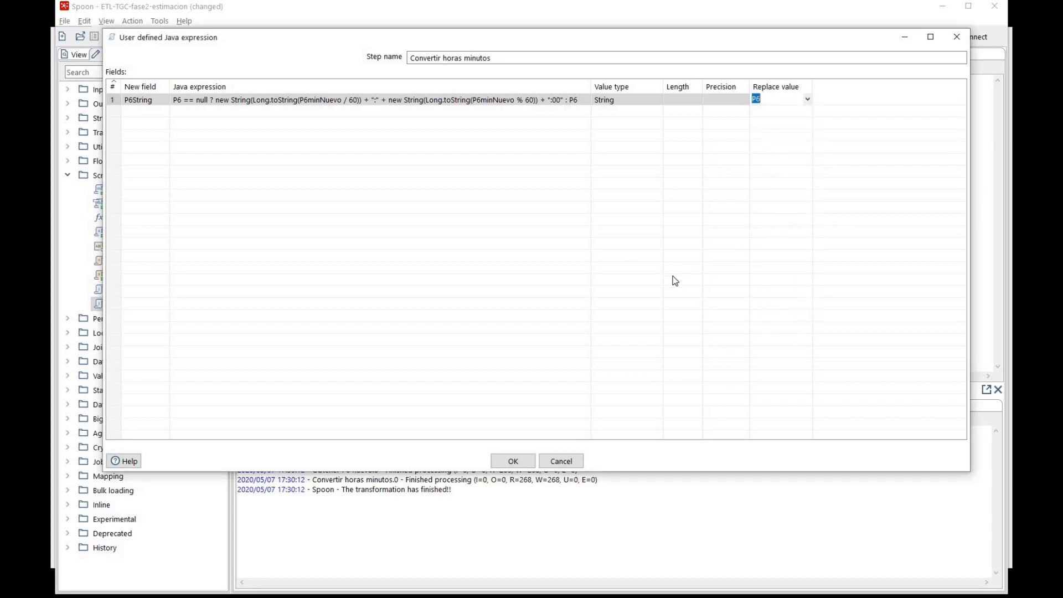
click(513, 461)
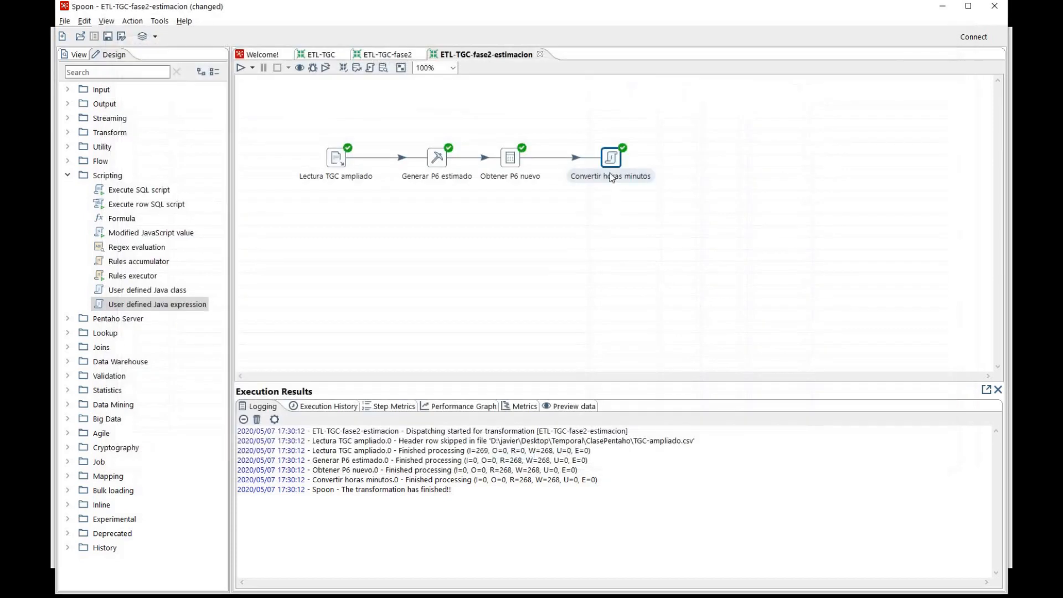
Preview the Convertir horas minutos rows again and check the P6 column where P6min is null
right_click(610, 158)
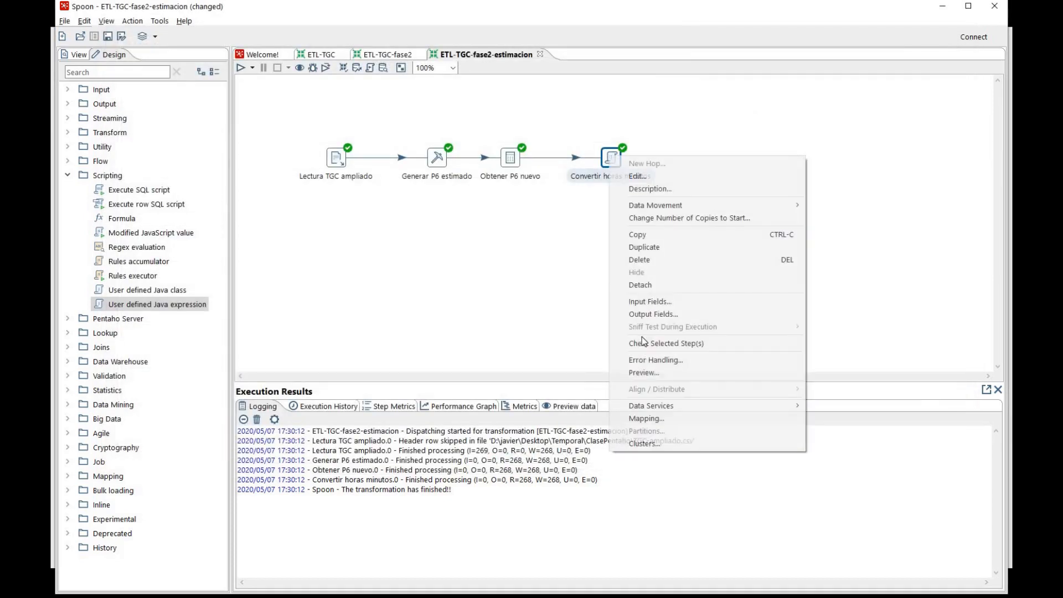
click(644, 376)
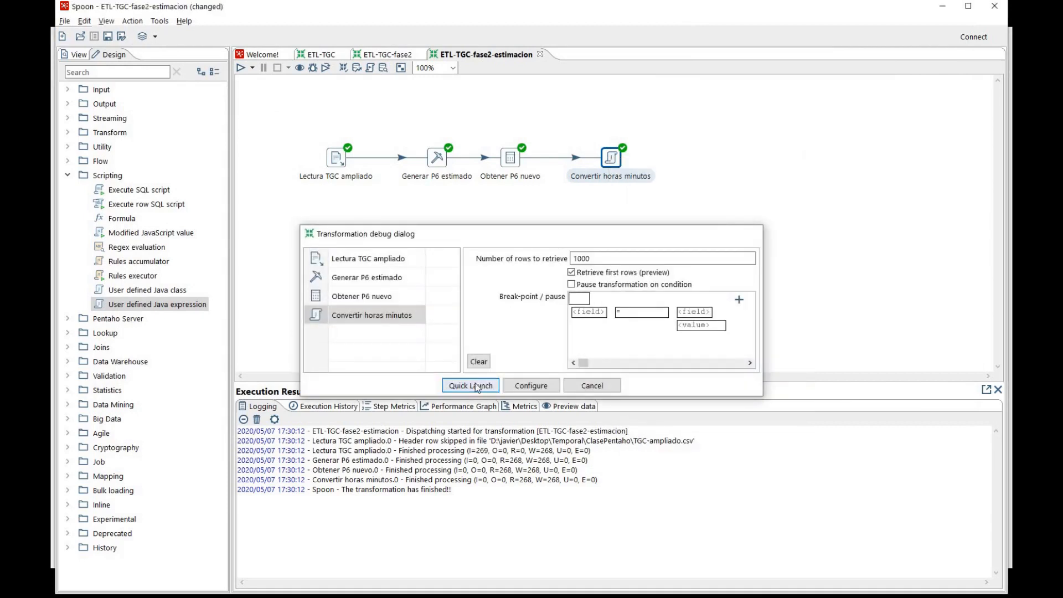
click(473, 386)
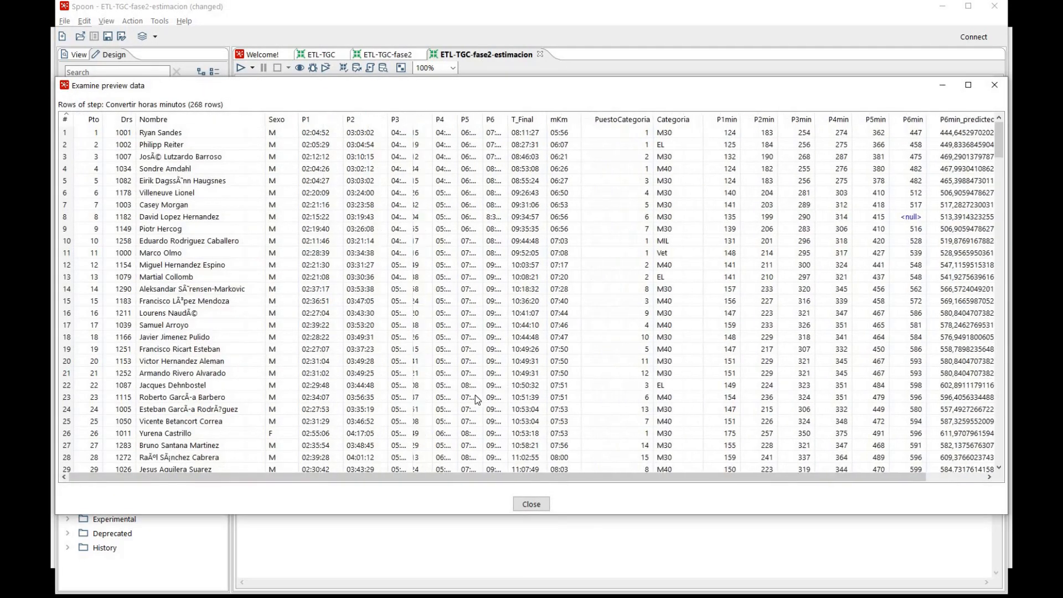
drag(477, 477, 693, 479)
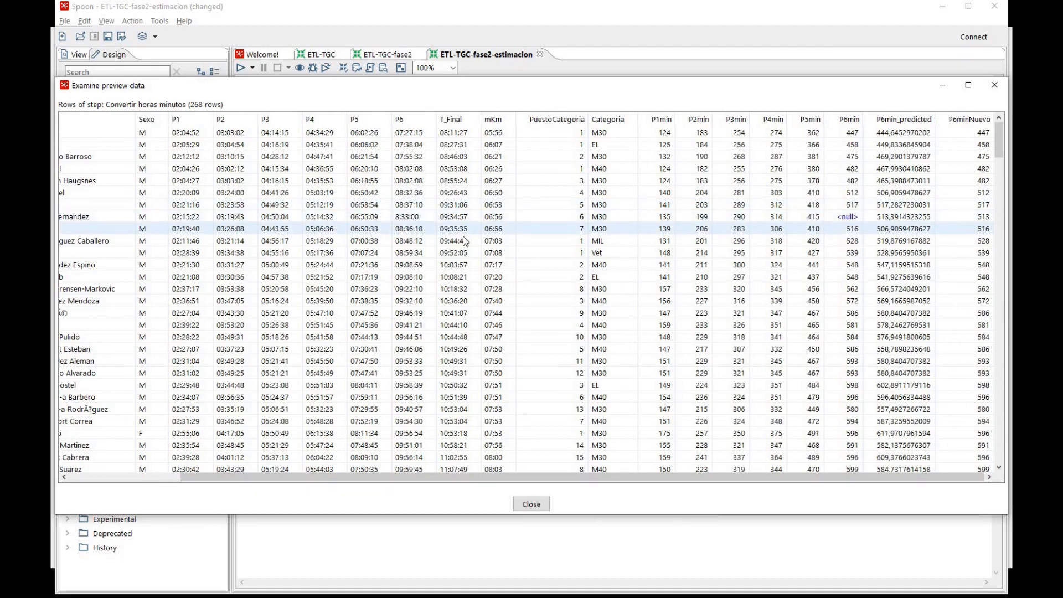
scroll(660, 253, down, 7)
scroll(660, 253, down, 4)
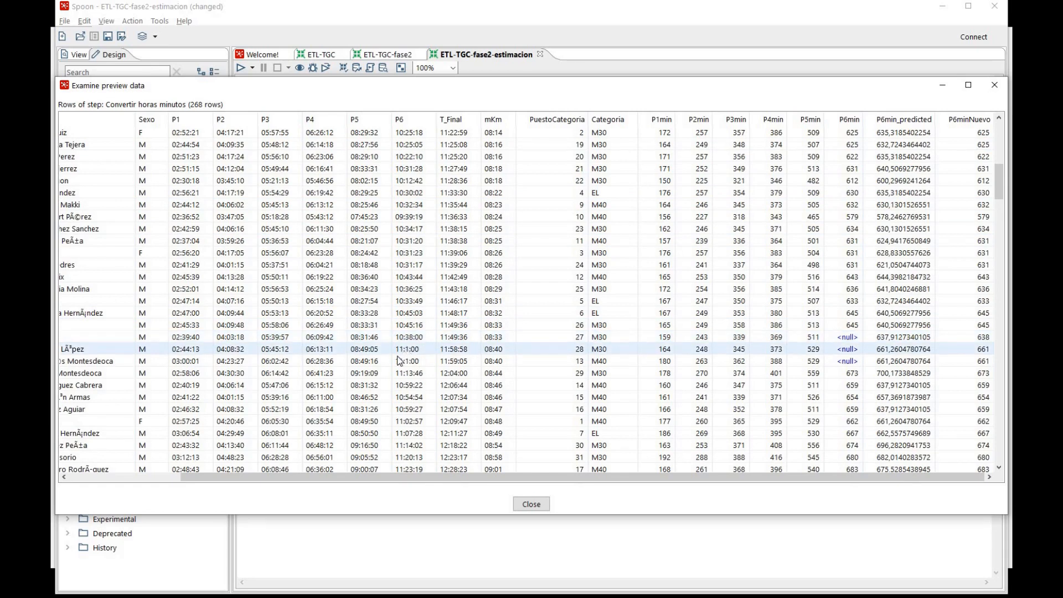
click(532, 503)
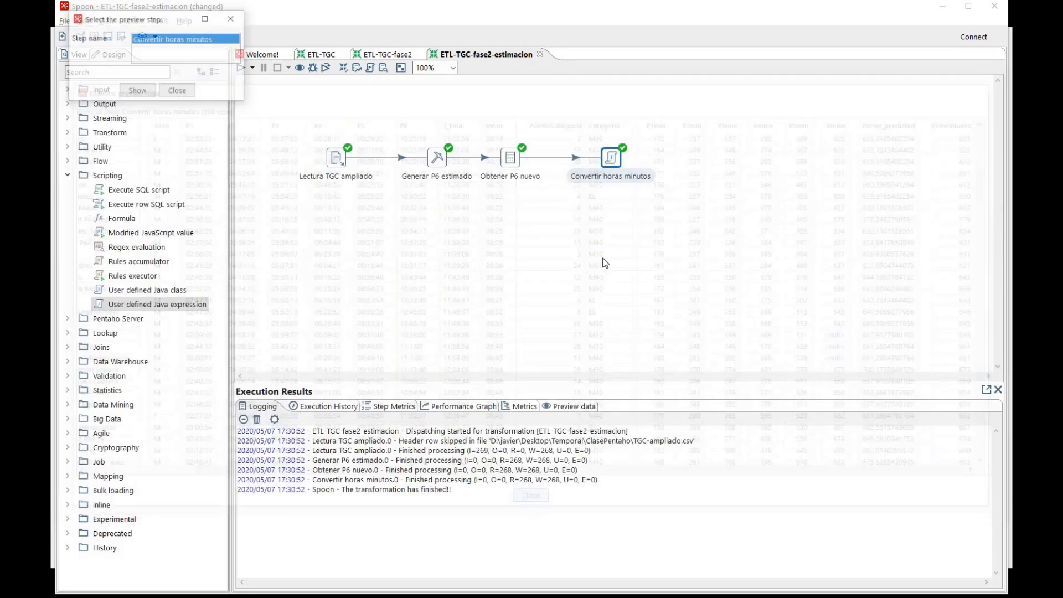
click(188, 97)
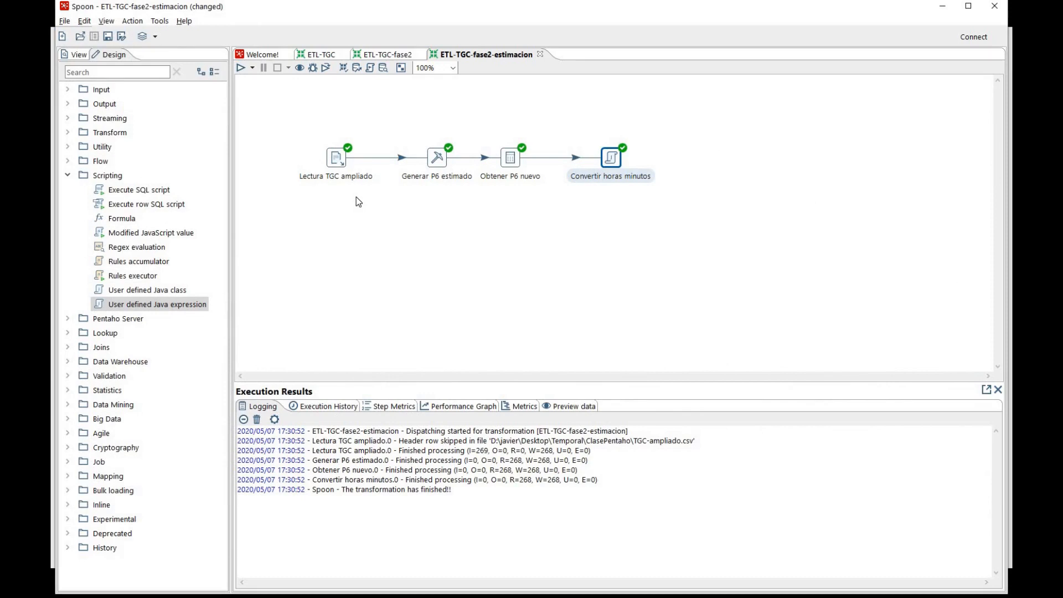
Copy Guardar TGC Ampliado from the ETL-TGC transformation into ETL-TGC-fase2-estimacion and connect it to the main output of Convertir horas minutos
click(328, 57)
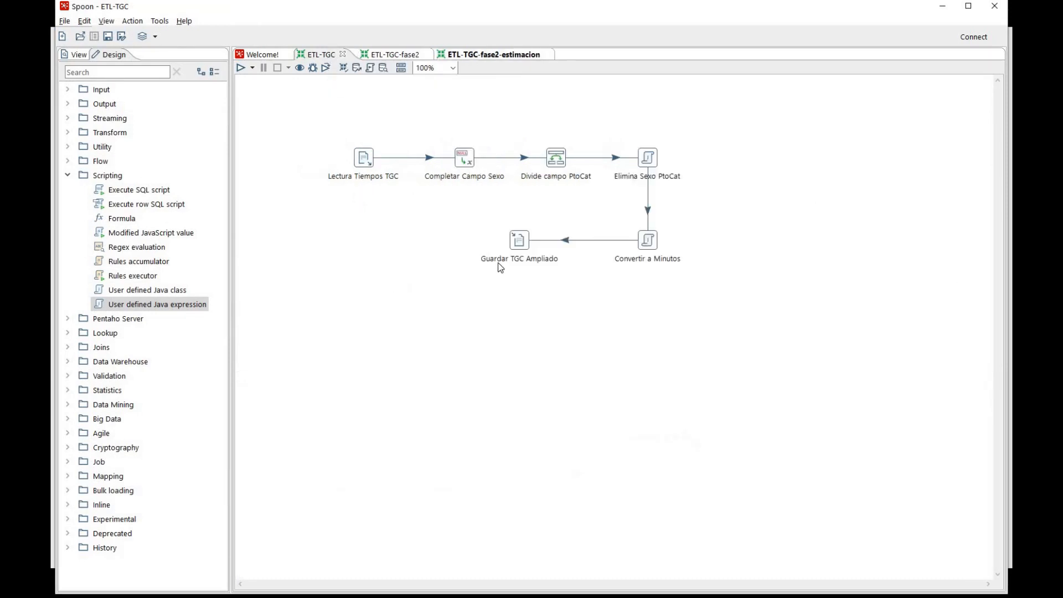
click(519, 242)
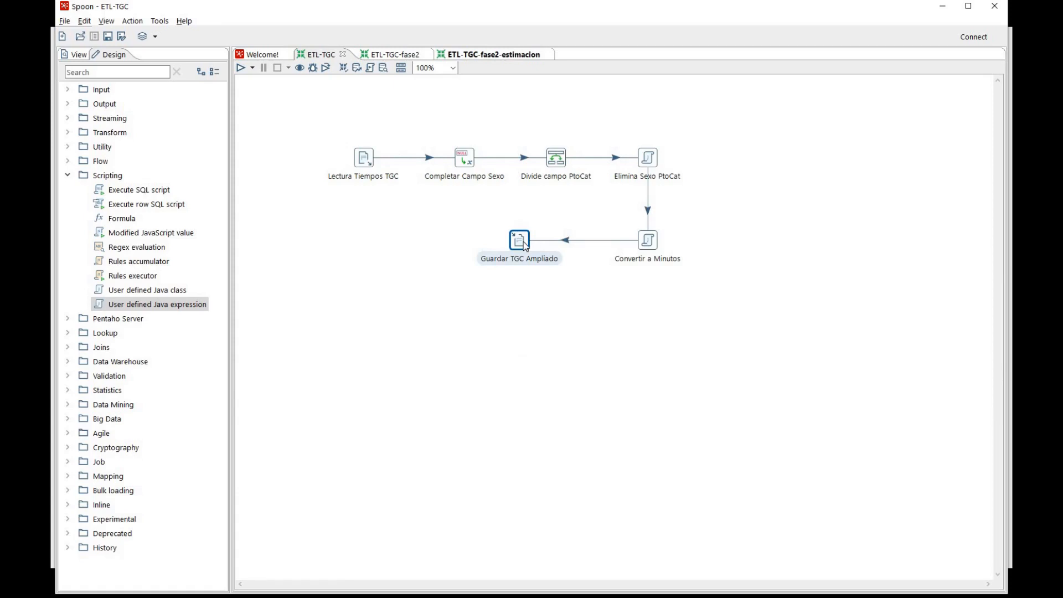
mouse_move(525, 242)
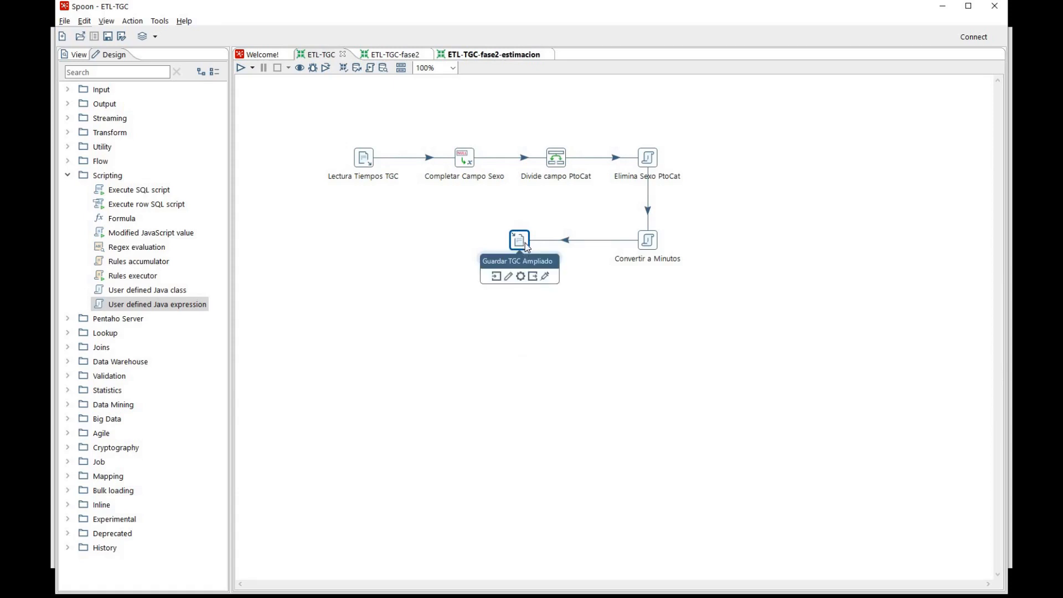
click(500, 57)
key(ctrl+v)
drag(714, 225, 700, 163)
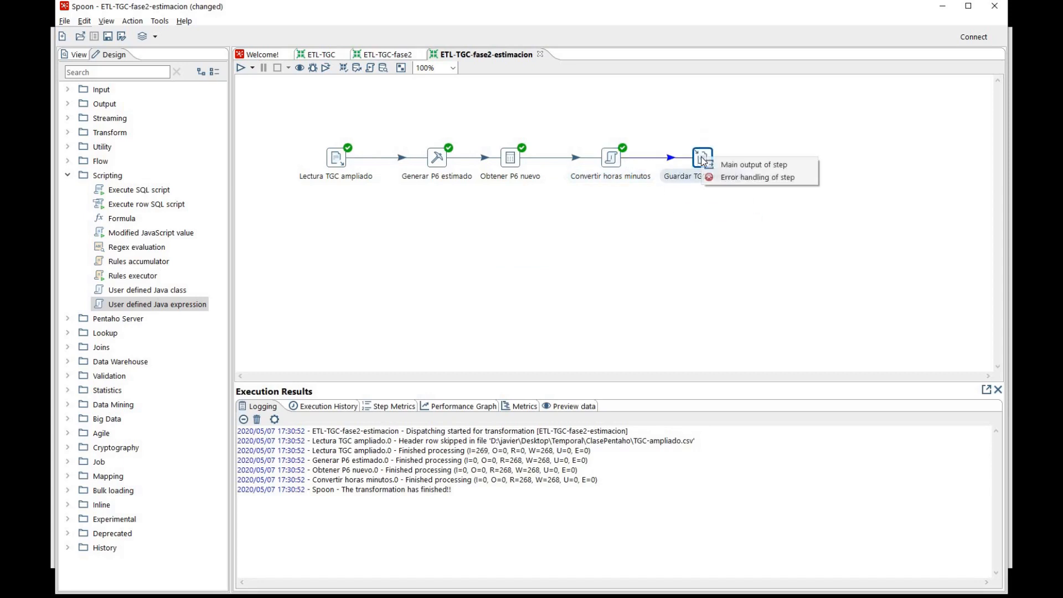
click(702, 163)
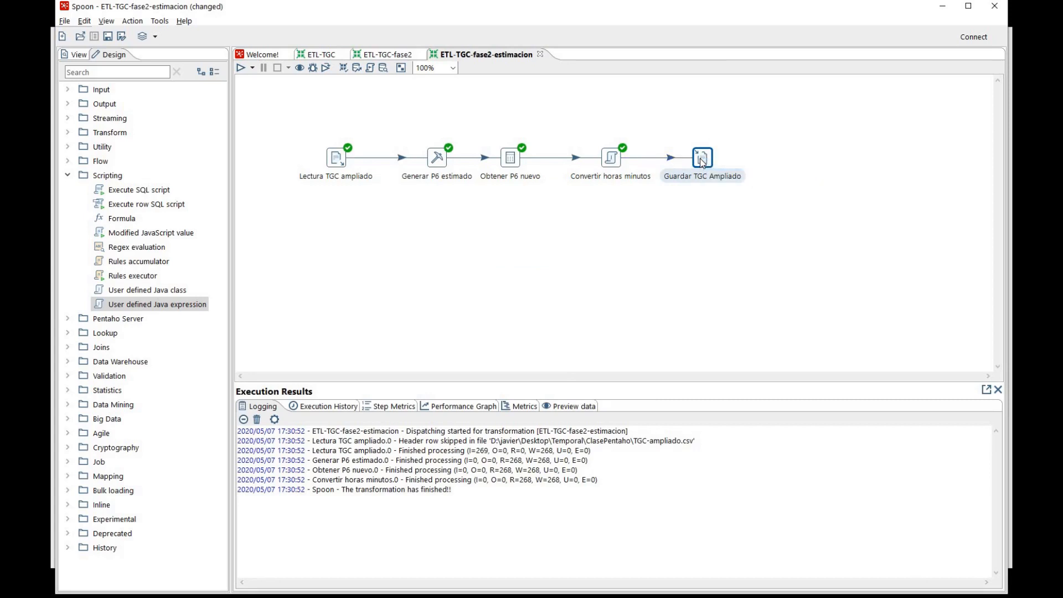
Rename the copied text file output step as "Guardar TGC limpio"
double_click(702, 163)
click(490, 61)
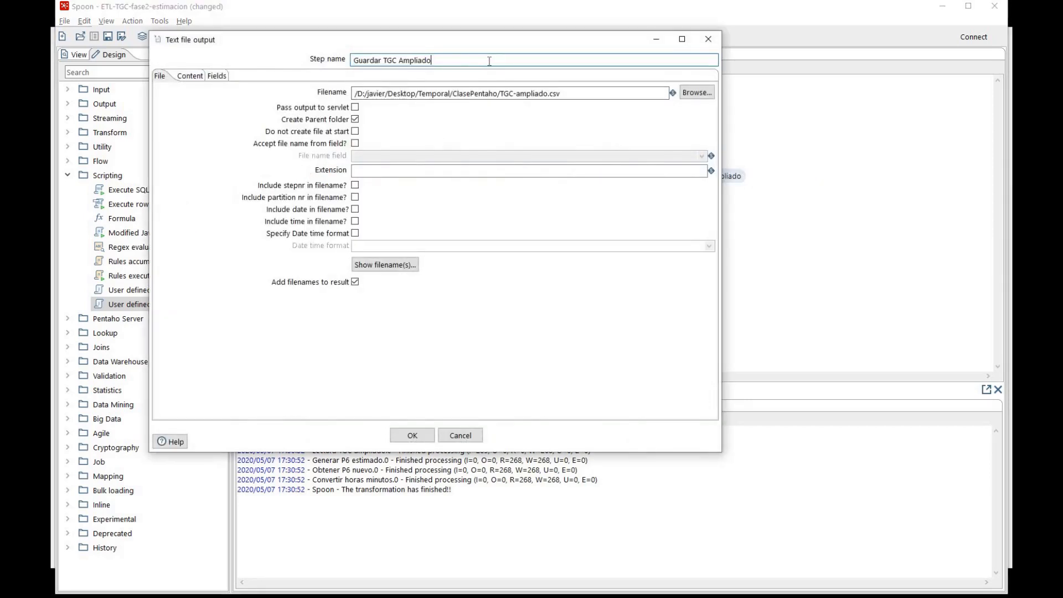
key(BackSpace)
key(BackSpace)
key(BackSpace)
key(BackSpace)
key(BackSpace)
key(BackSpace)
key(BackSpace)
key(BackSpace)
text(limpio)
Change the output file name to Trans86.csv, keeping it in the ClasePentaho folder
click(545, 93)
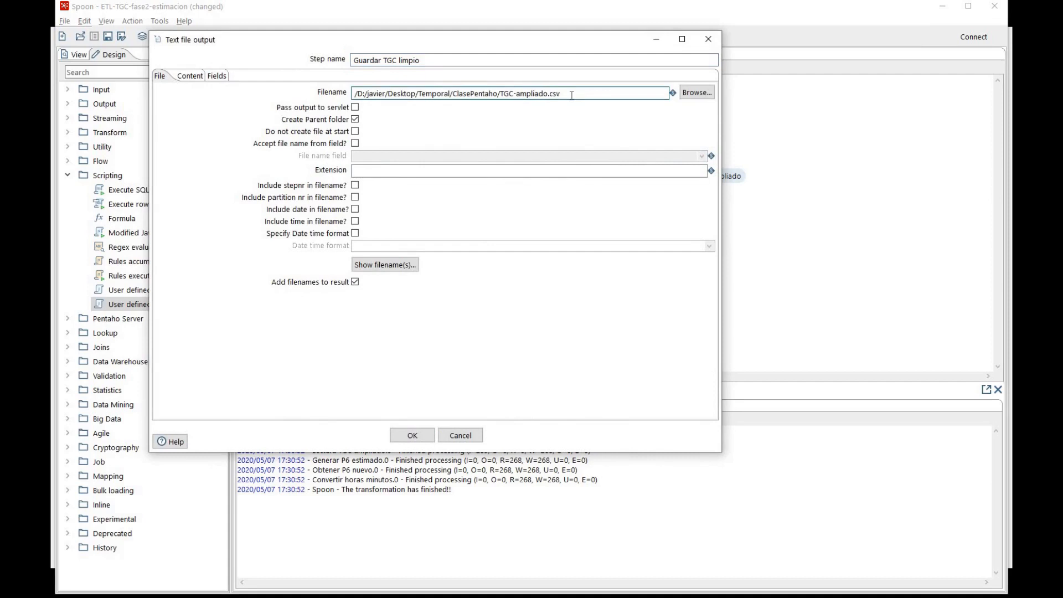
key(BackSpace)
key(BackSpace)
key(BackSpace)
key(BackSpace)
key(BackSpace)
key(BackSpace)
key(BackSpace)
key(BackSpace)
text(ra)
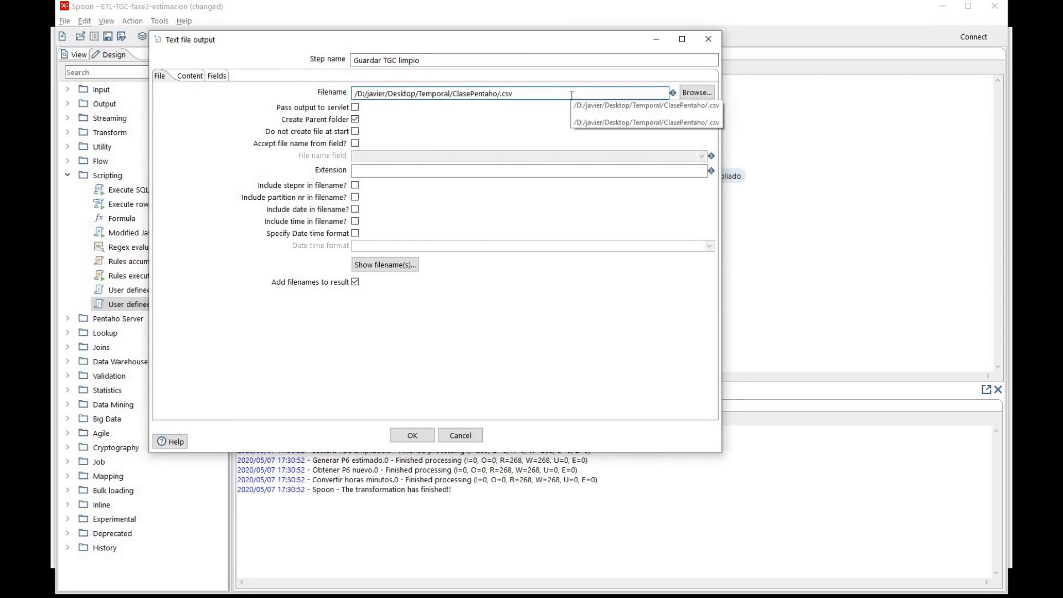
text(ns)
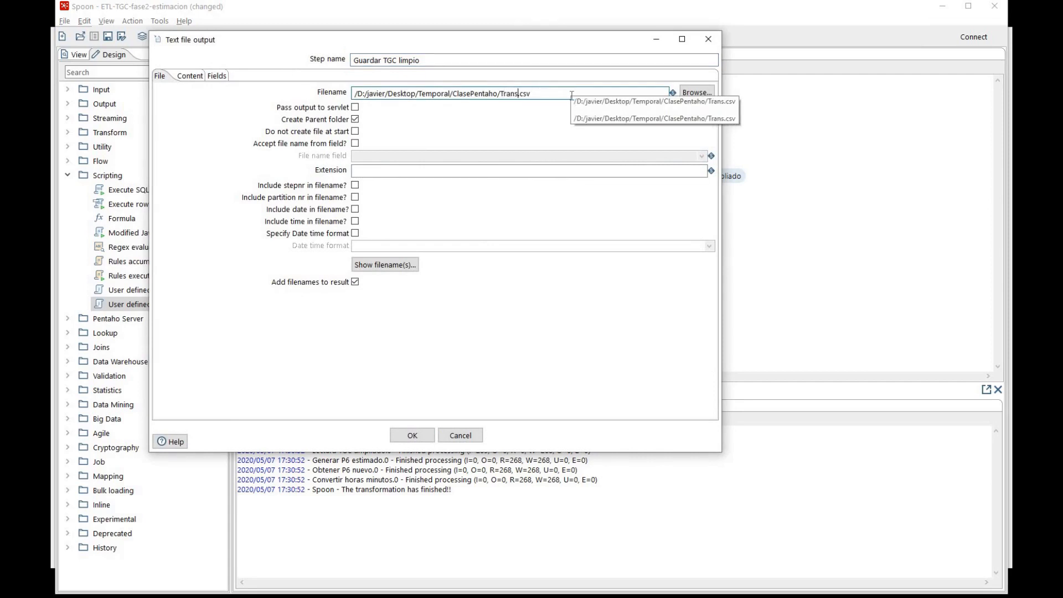
text(86)
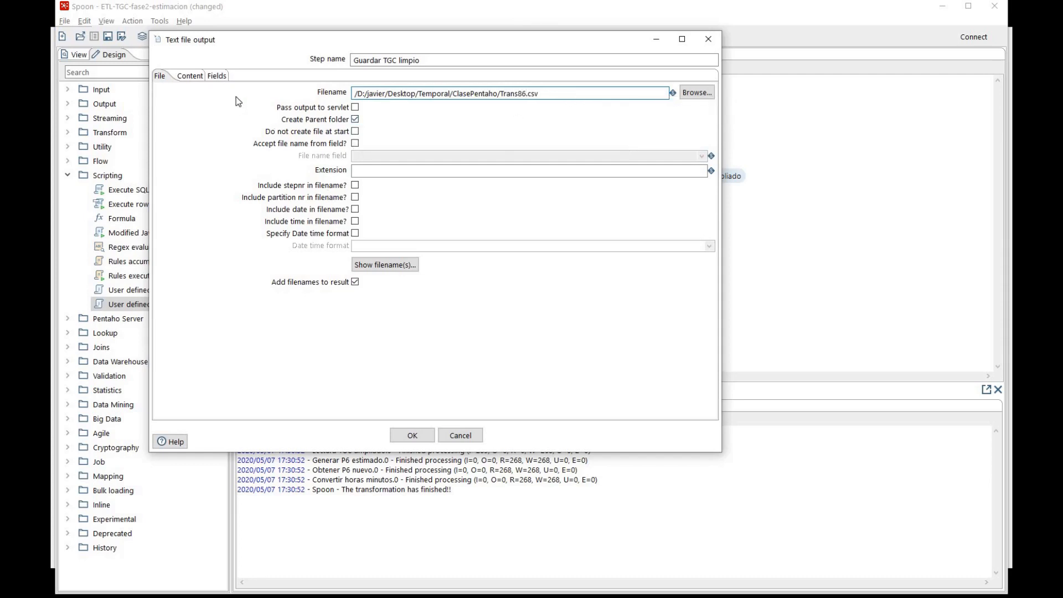
Check the output content settings and replace the existing output field list with all incoming fields
click(191, 75)
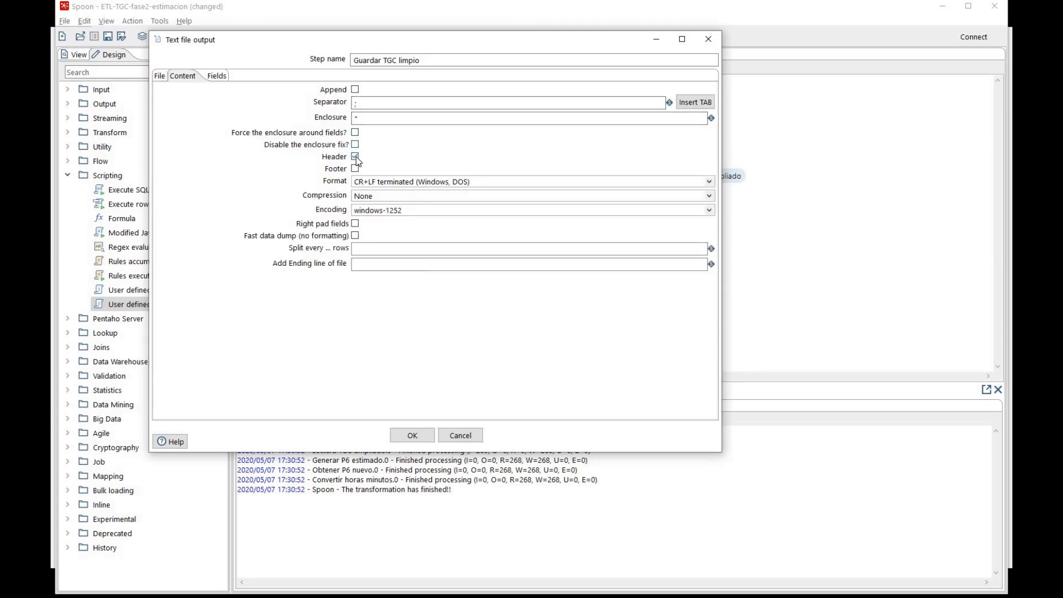
click(220, 78)
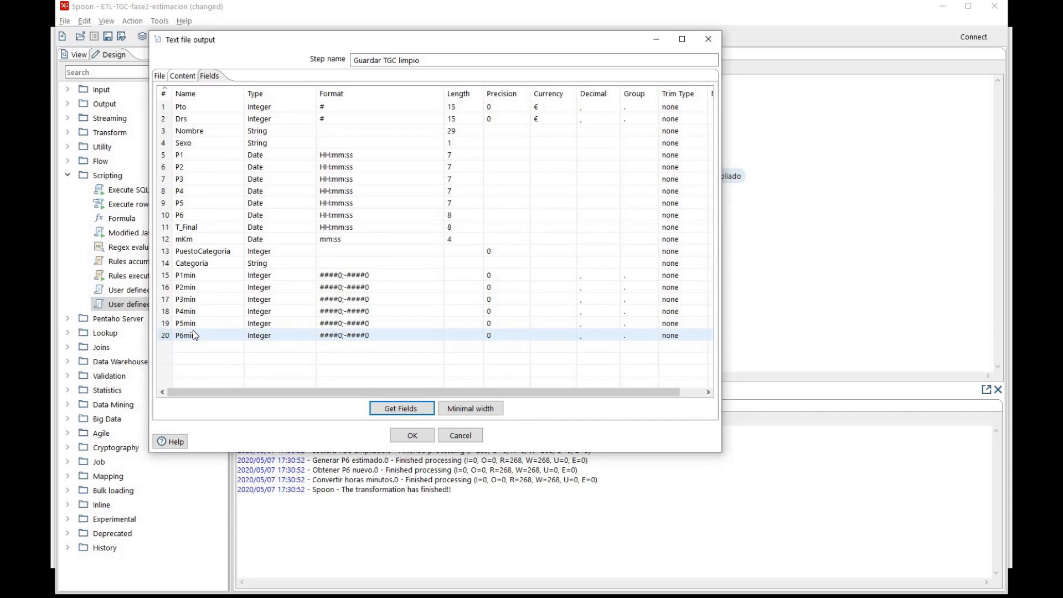
click(410, 415)
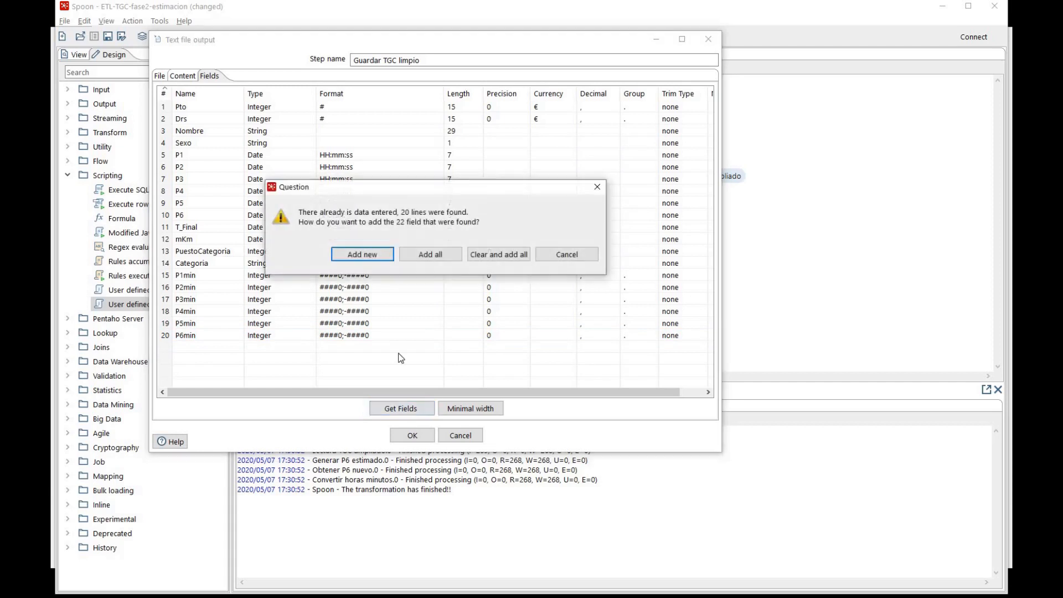
click(500, 255)
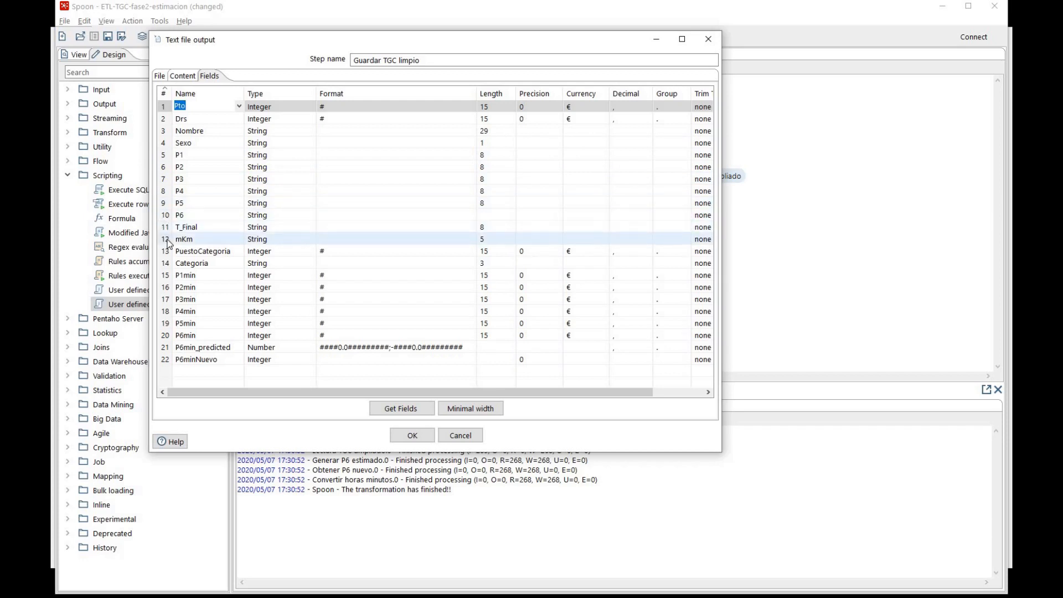
Remove the minute fields P1min through P6min, P6min_predicted and P6minNuevo from the output field list
click(166, 276)
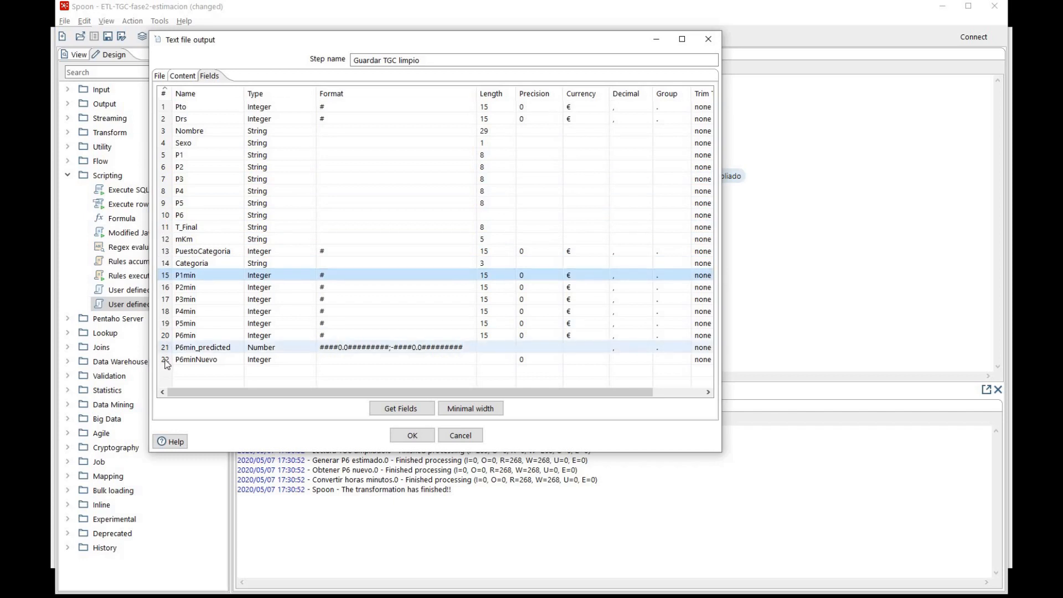
shift+click(168, 361)
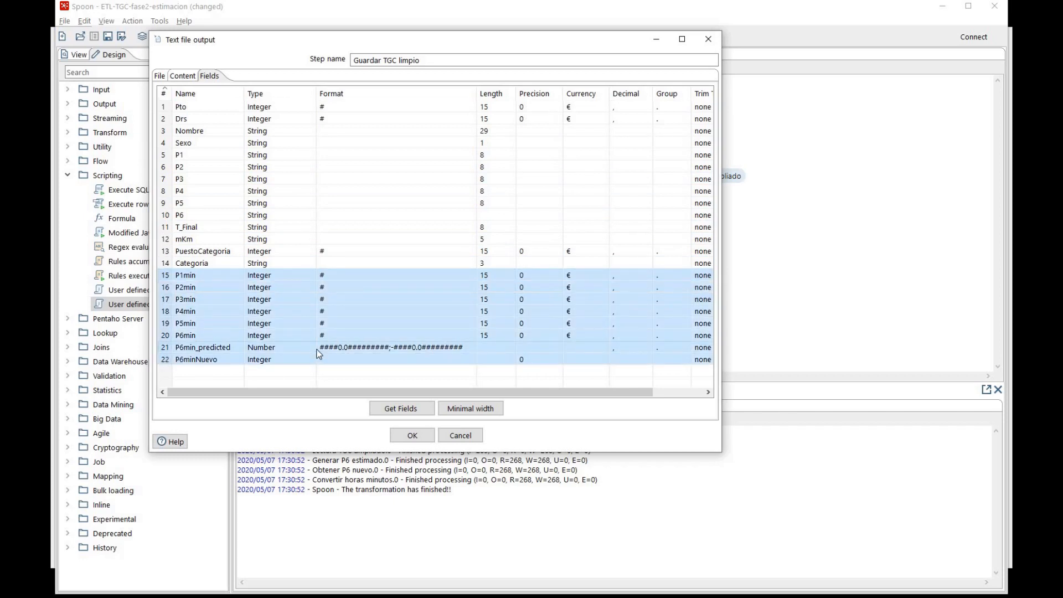
key(Delete)
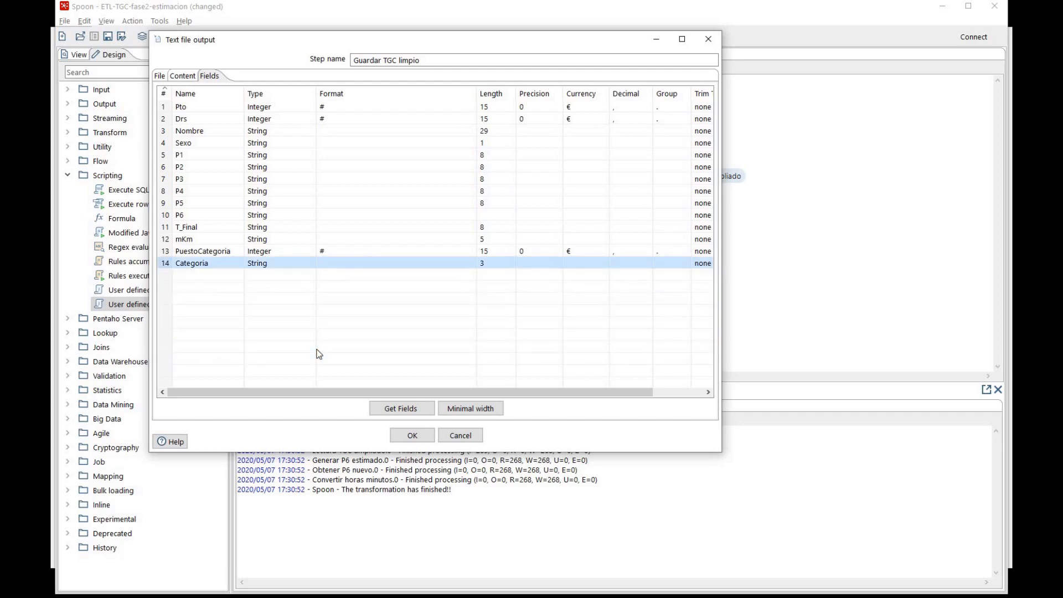
Set the P6 output field to type Date with format HH:mm:ss and accept the text file output settings
click(309, 214)
click(310, 215)
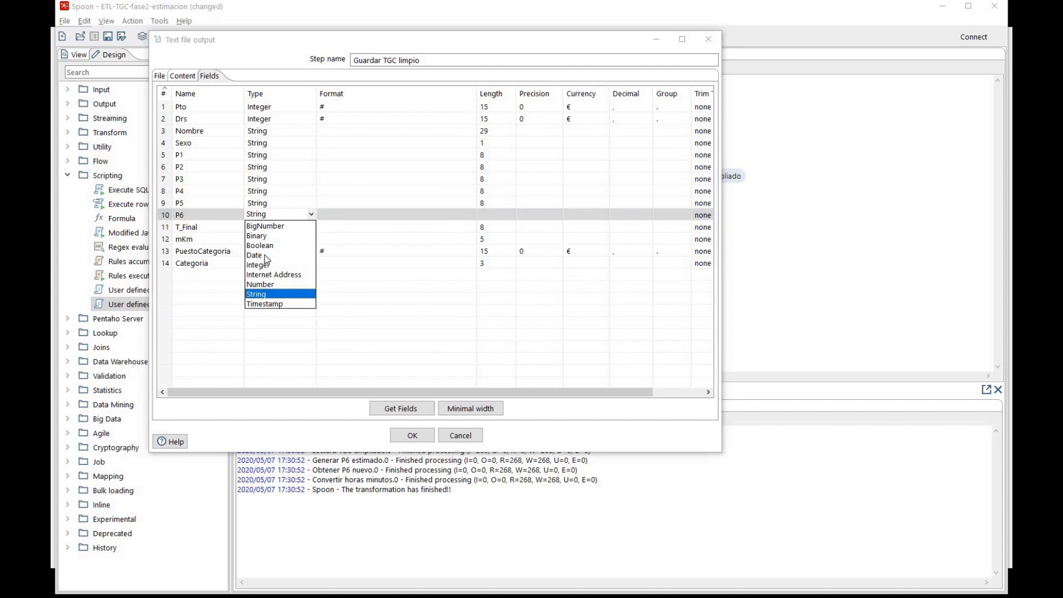
click(266, 256)
click(354, 214)
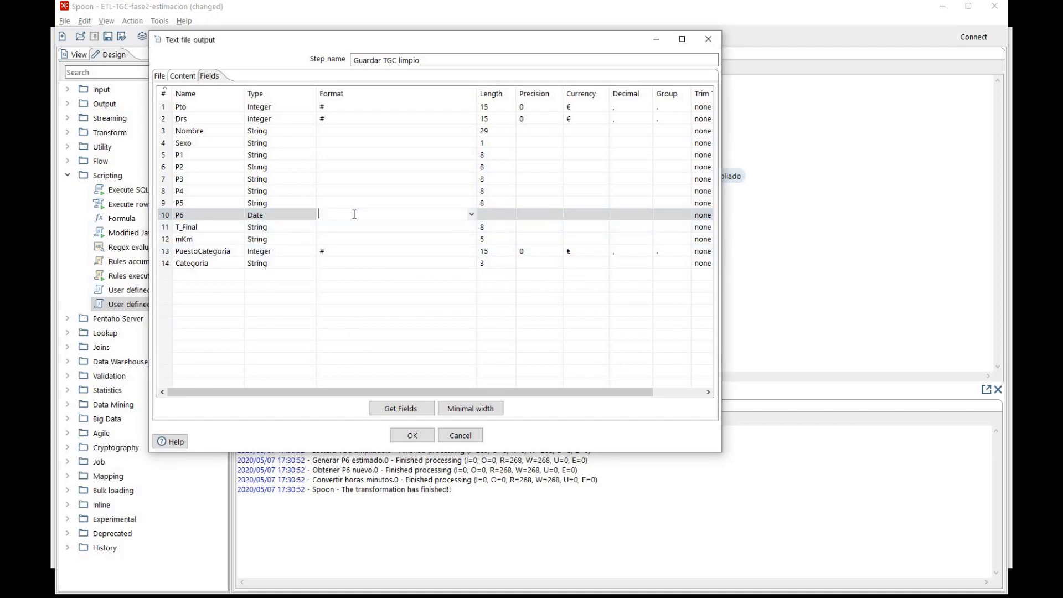
text(HH:mm:ss)
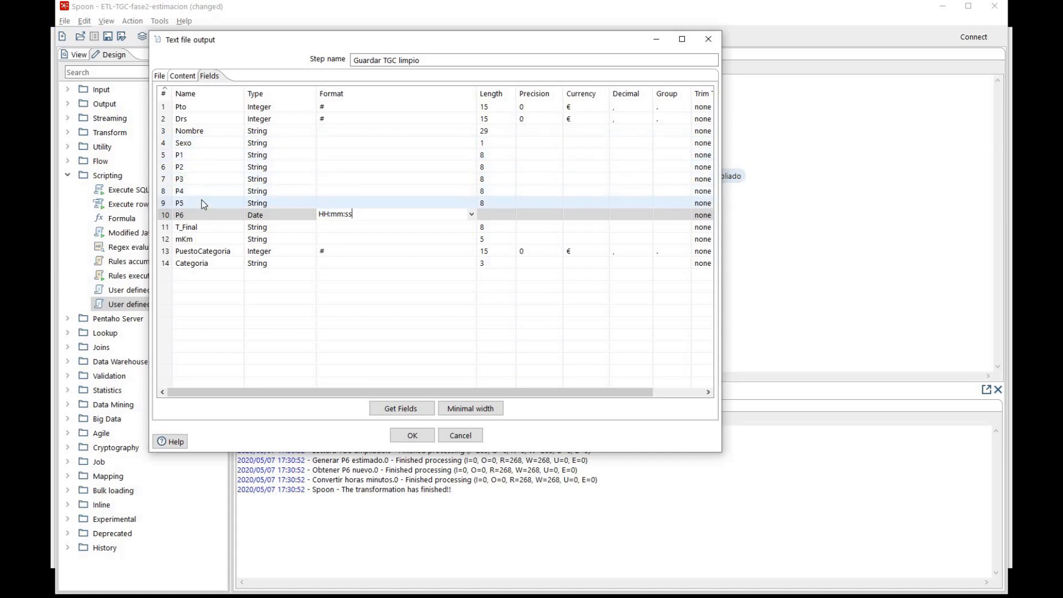
click(418, 436)
click(399, 192)
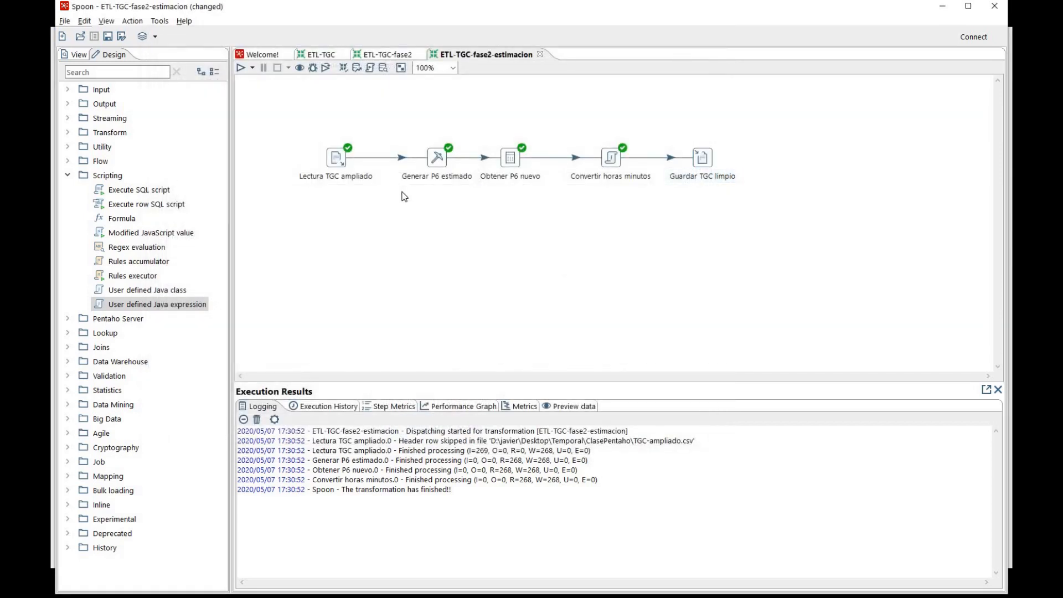
Run the ETL-TGC-fase2-estimacion transformation with the Pentaho local configuration, saving its changes first
click(241, 68)
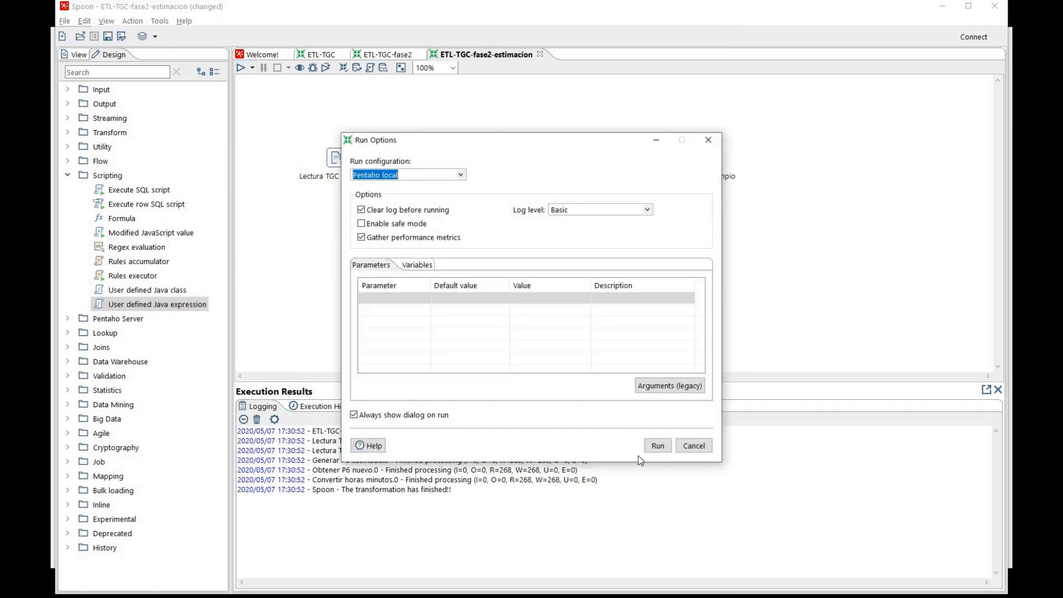
click(659, 446)
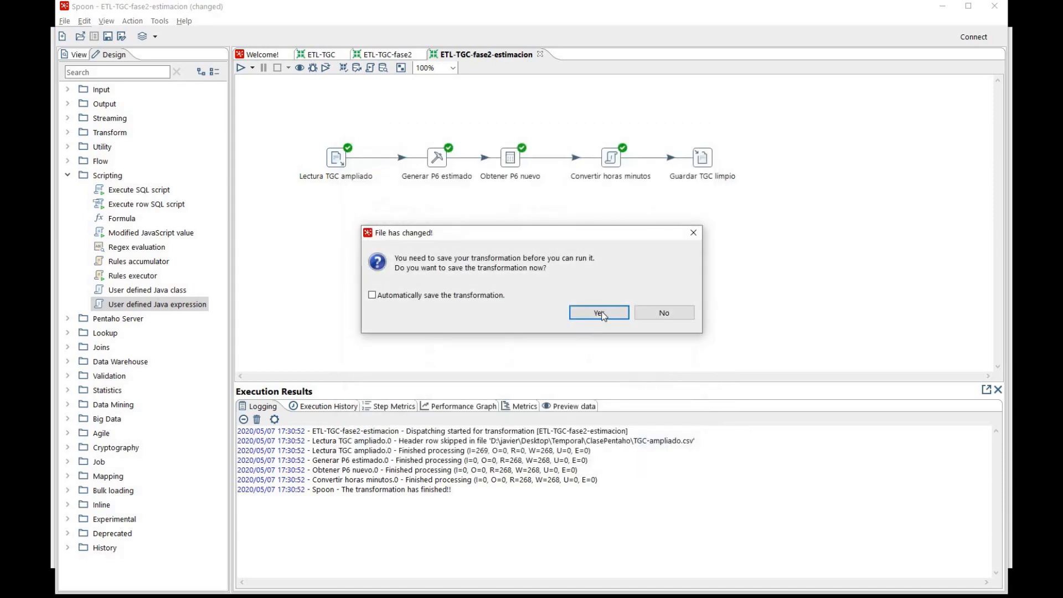
click(600, 313)
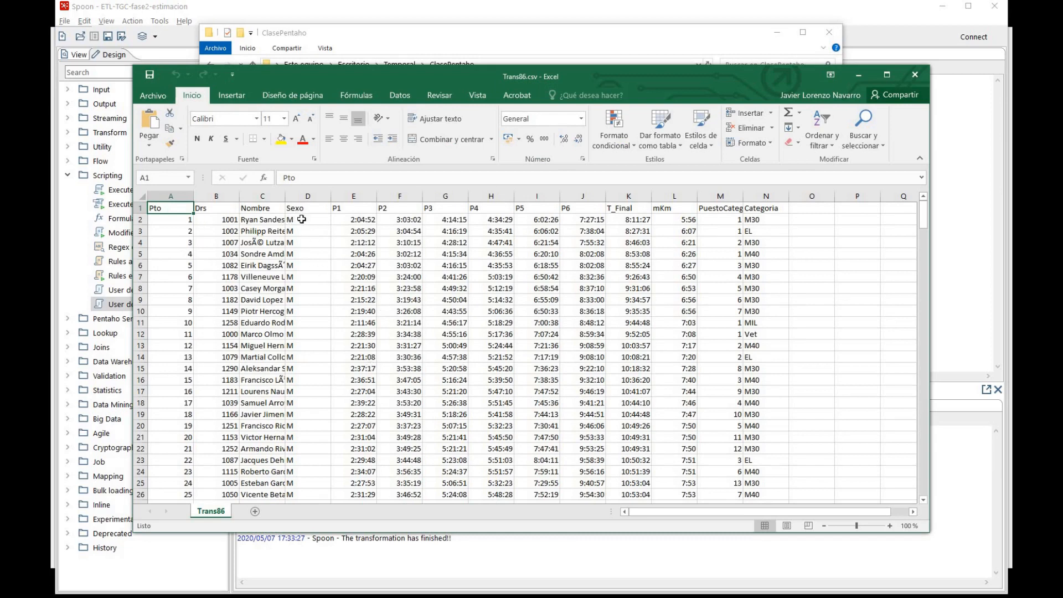
Examine the P6 times in Trans86.csv in Excel, particularly rows 9 and 25, and close the file
scroll(302, 220, down, 5)
scroll(302, 220, up, 5)
scroll(595, 323, down, 8)
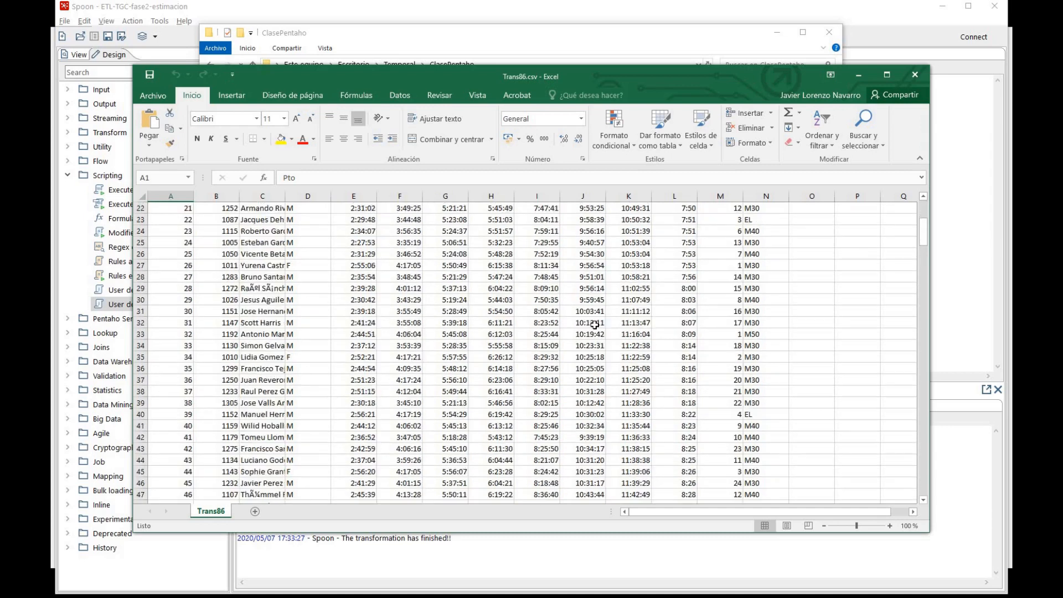
scroll(595, 324, up, 8)
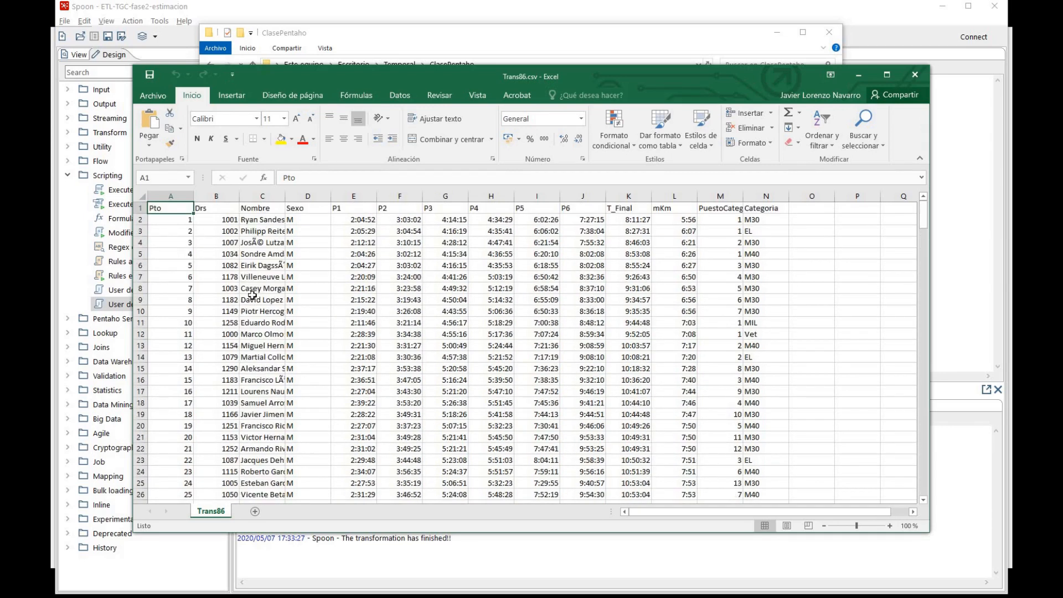
click(142, 299)
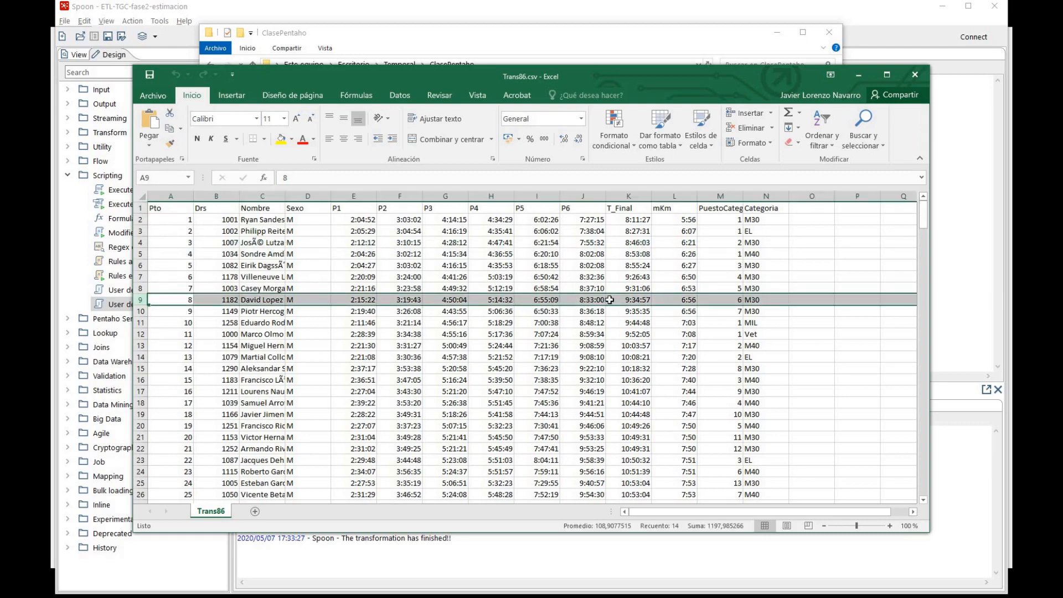
scroll(589, 311, down, 2)
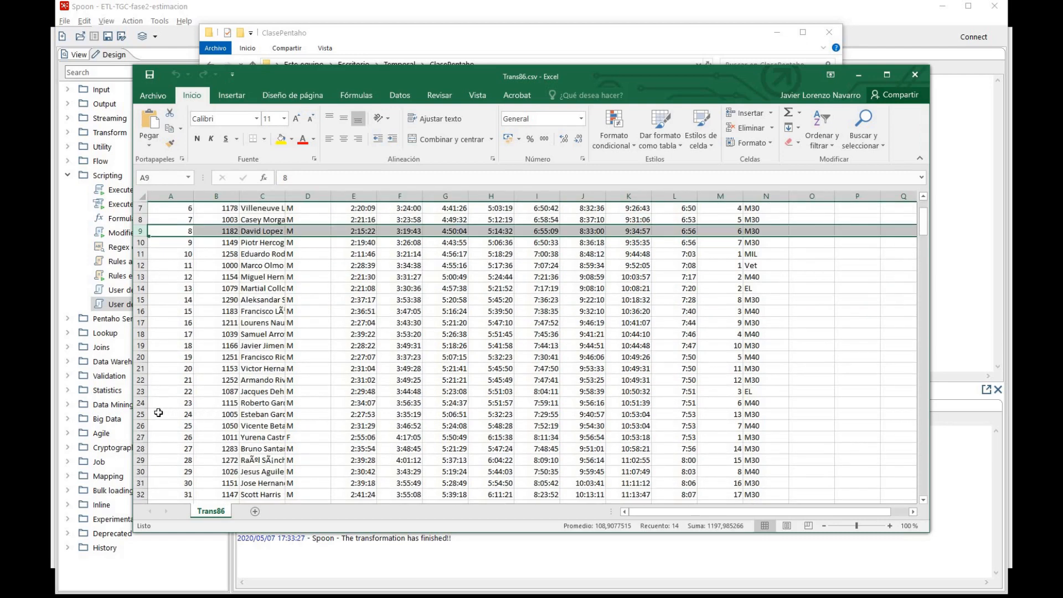
click(140, 414)
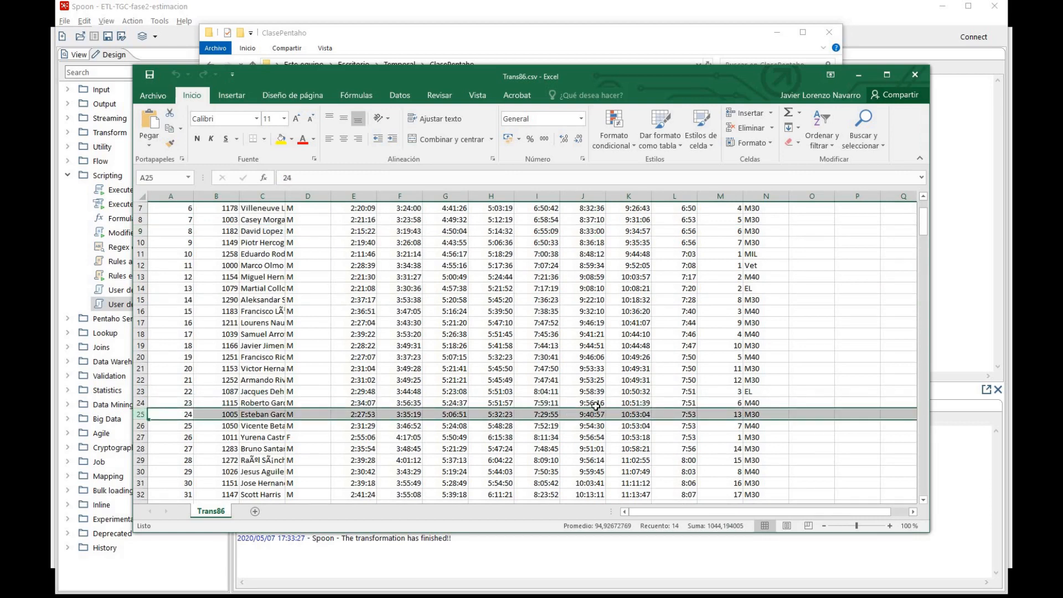
scroll(596, 407, up, 2)
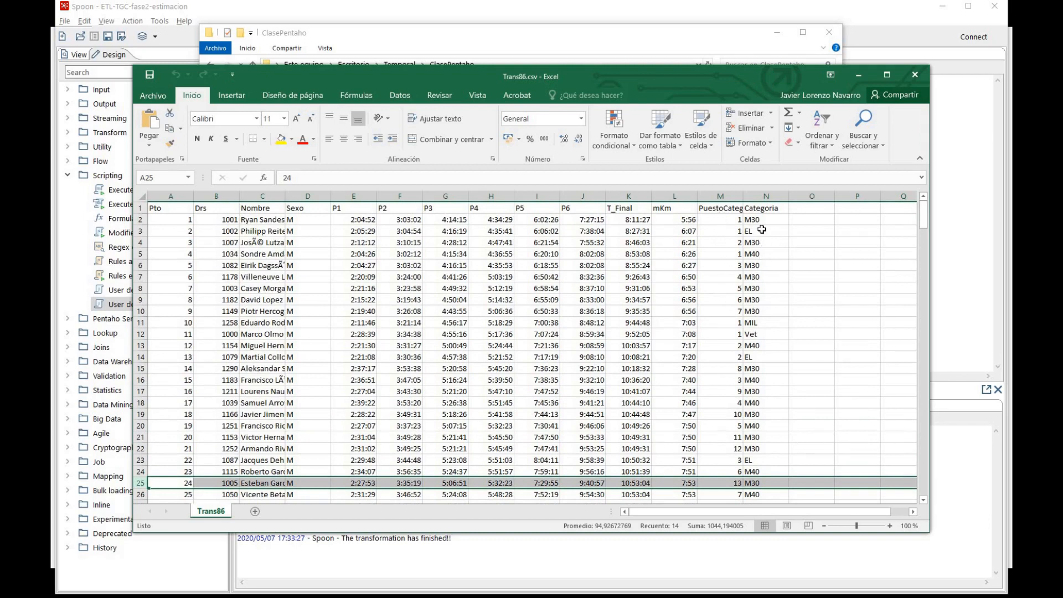
click(917, 75)
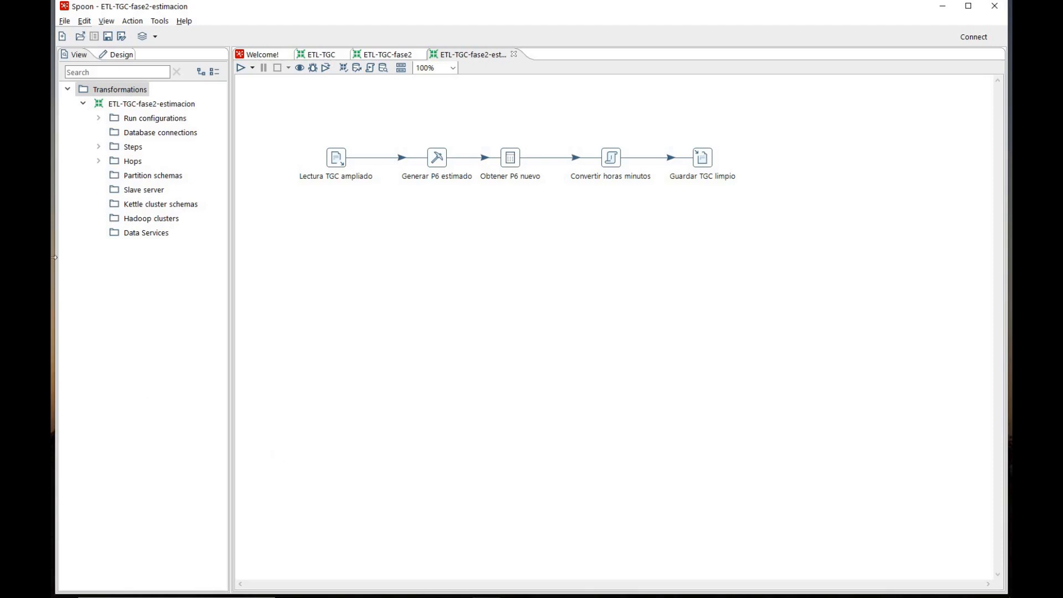
Create a new job and place a Start entry on its canvas
click(64, 22)
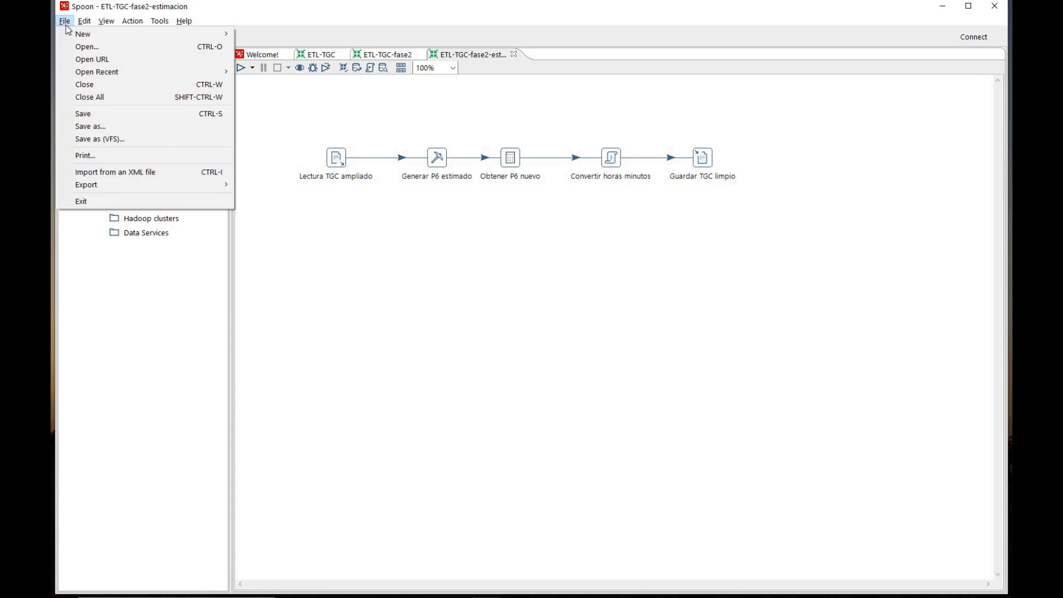
mouse_move(156, 33)
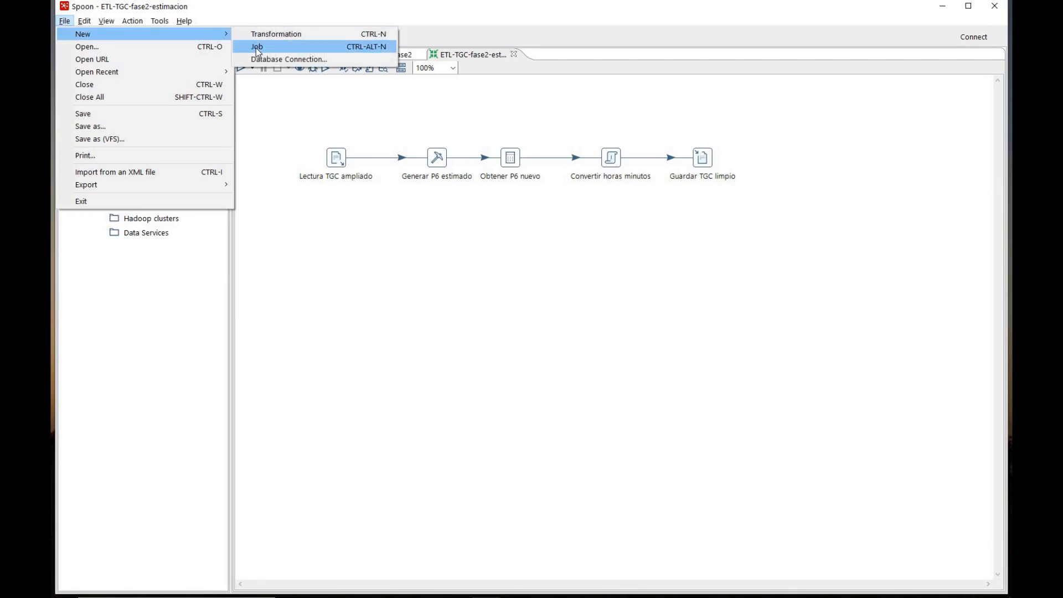
click(256, 47)
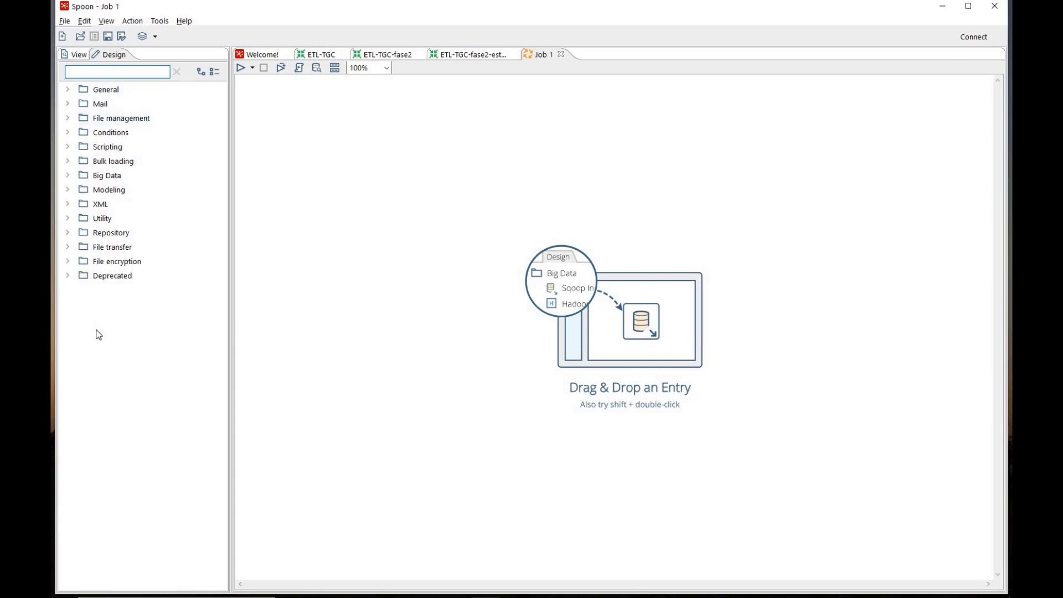
click(68, 92)
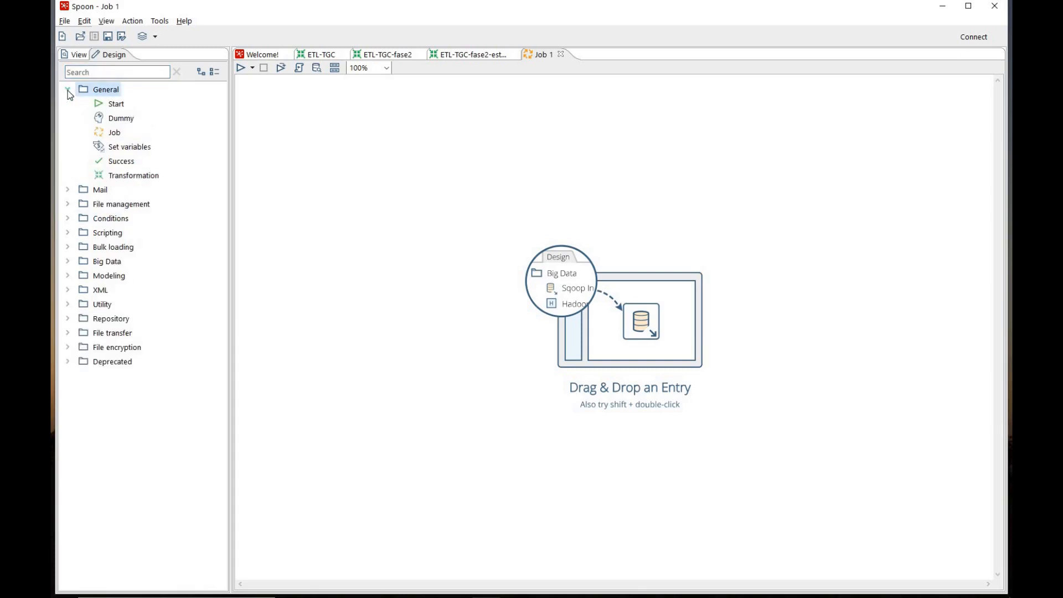
drag(113, 106, 326, 221)
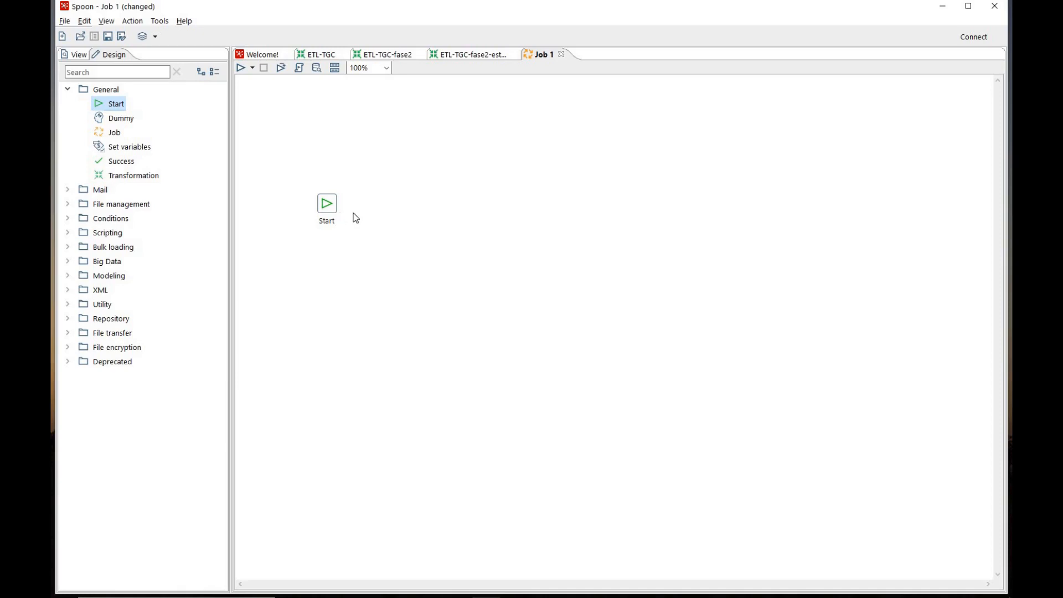
Check which input file the Lectura Tiempos TGC step of the ETL-TGC transformation reads, leaving its settings unchanged
click(326, 57)
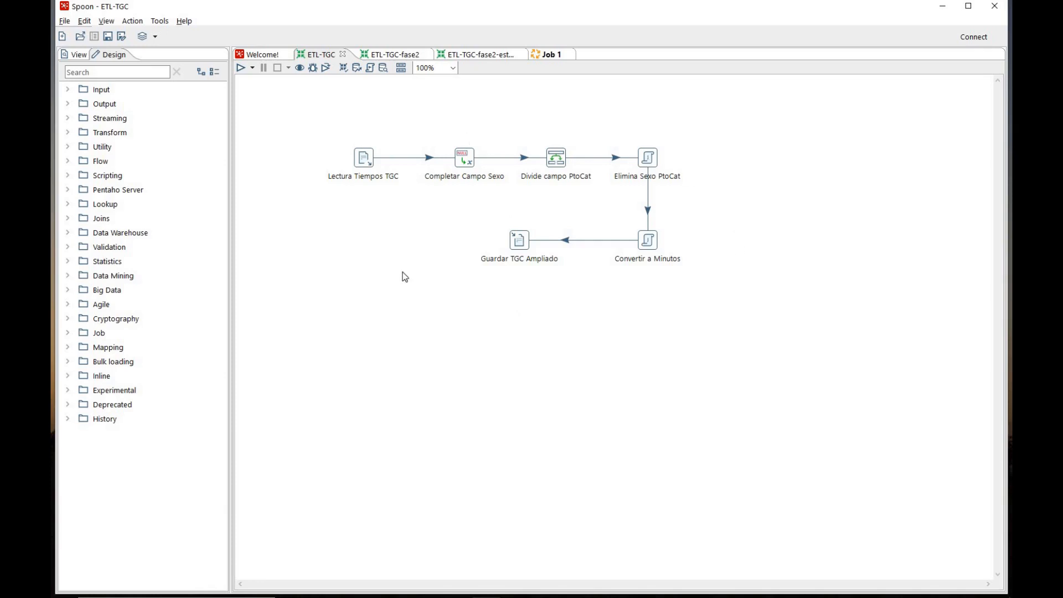
double_click(370, 163)
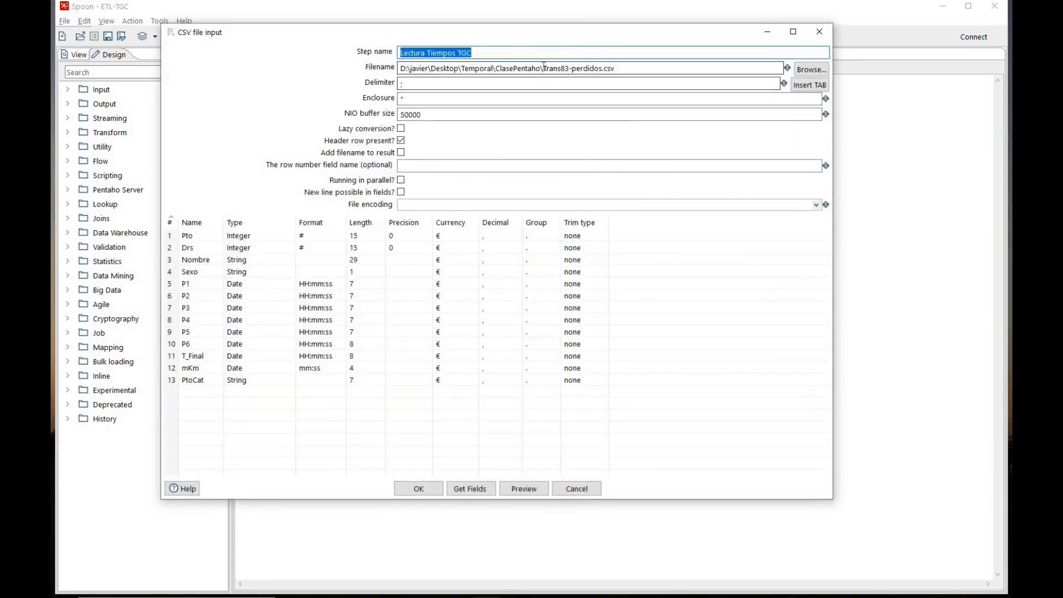
drag(543, 68, 616, 69)
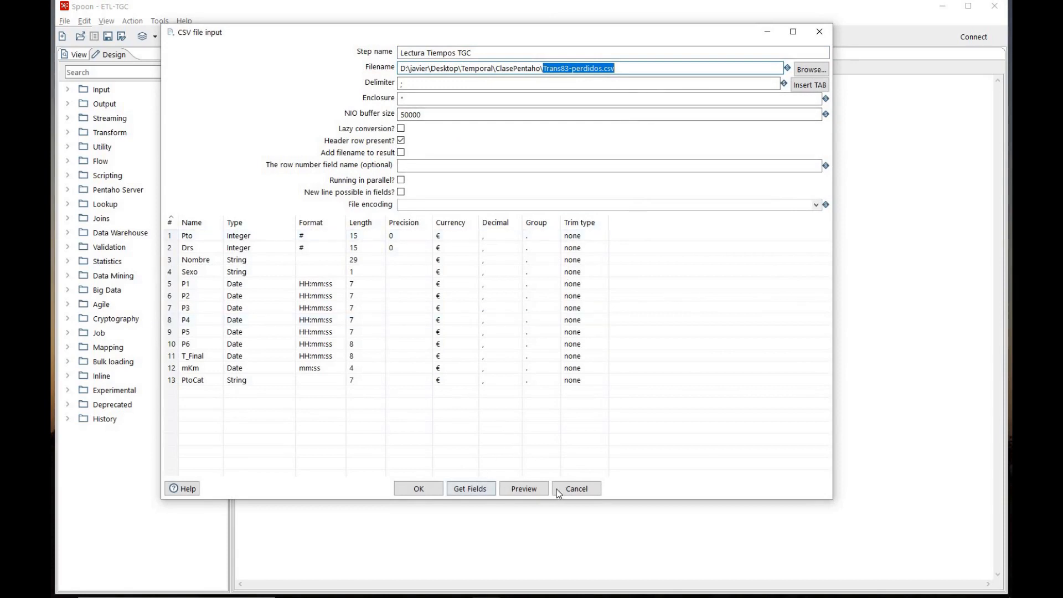
click(576, 489)
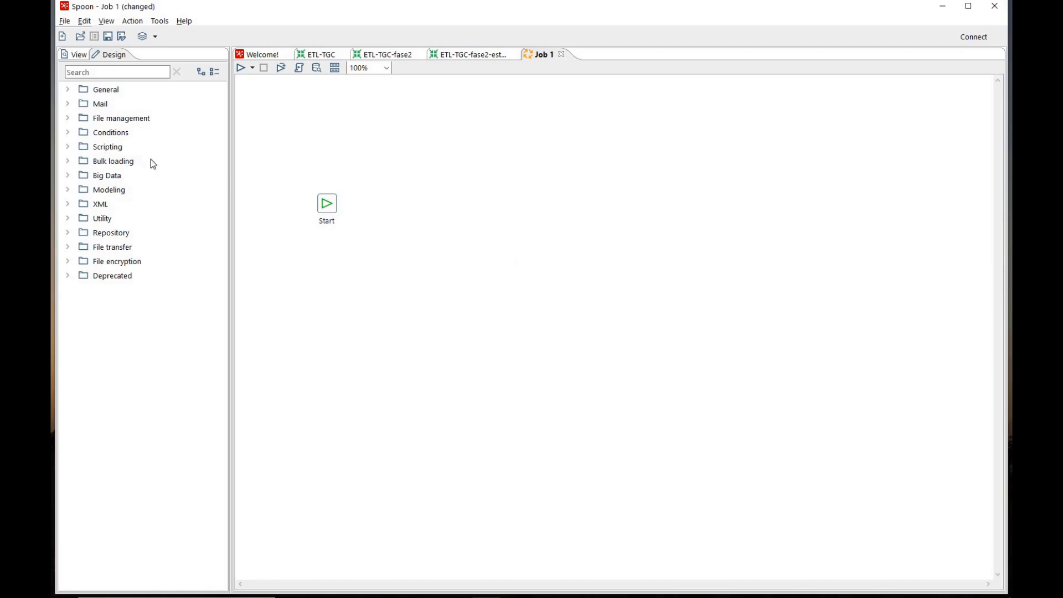
Add a Checks if files exist entry to the job and connect the Start entry to it
click(68, 133)
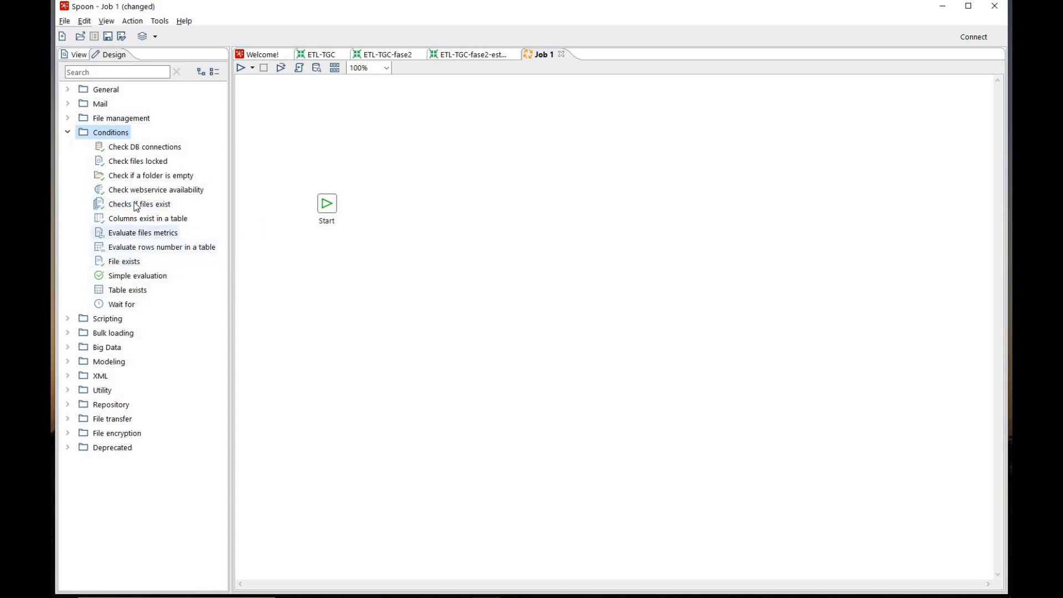
drag(153, 204, 410, 204)
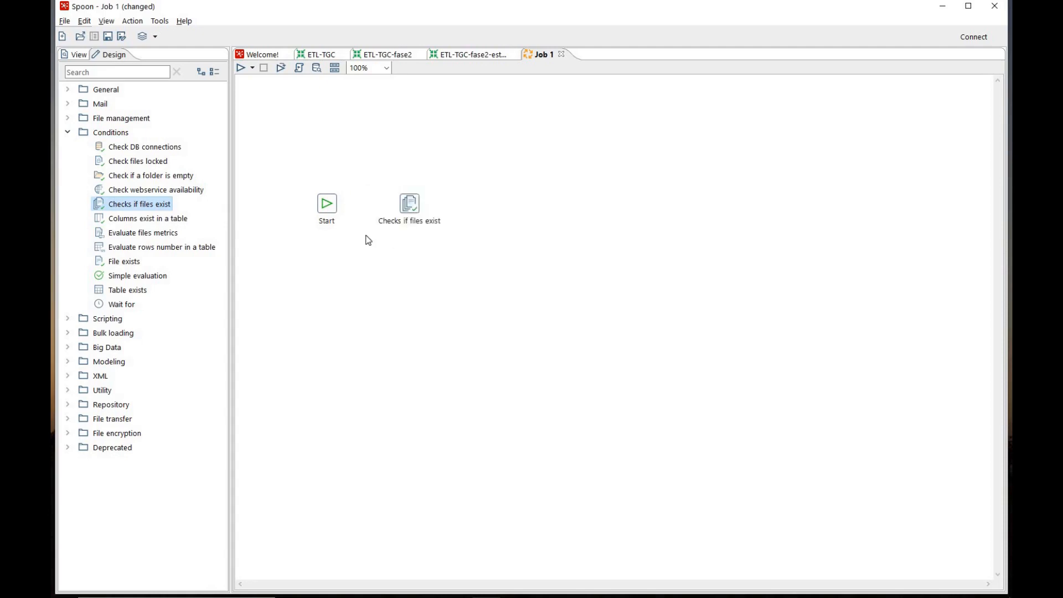
drag(328, 197, 407, 204)
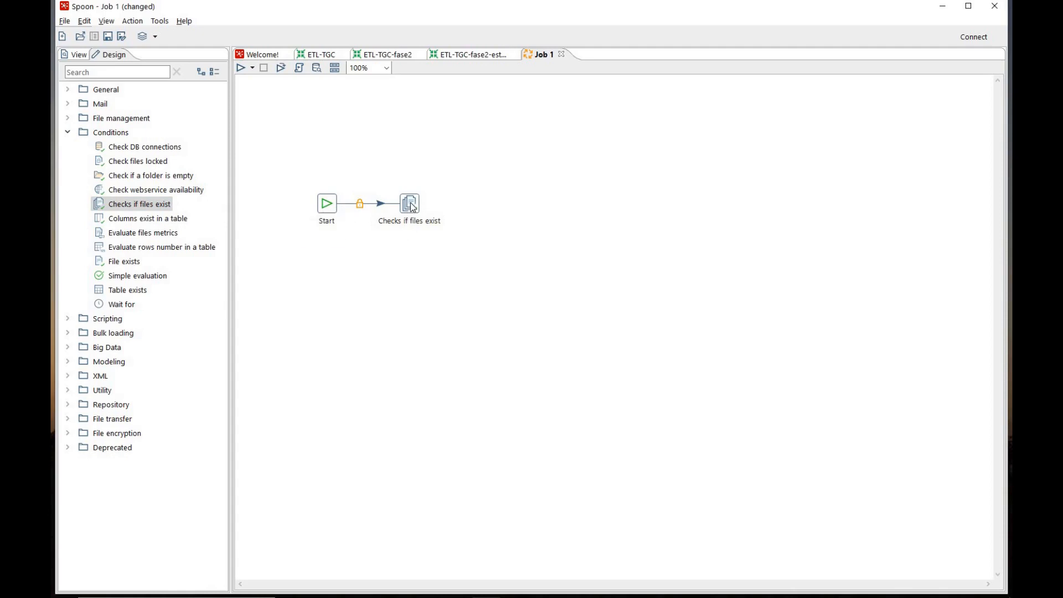
Rename the file-existence check entry as "Comprobar existencia Trans83-perdidos.csv"
mouse_move(411, 204)
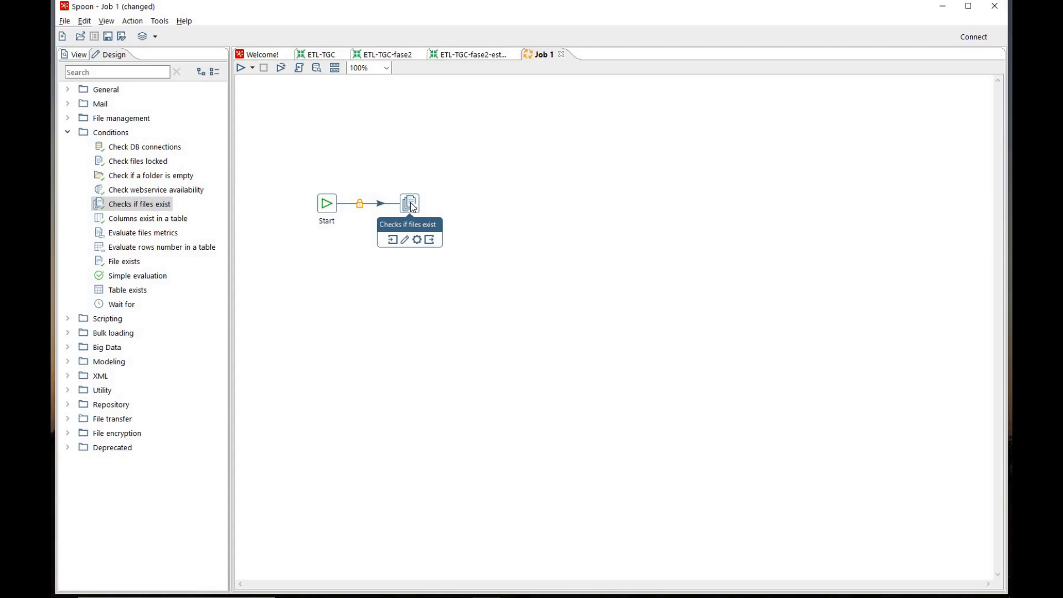
double_click(410, 204)
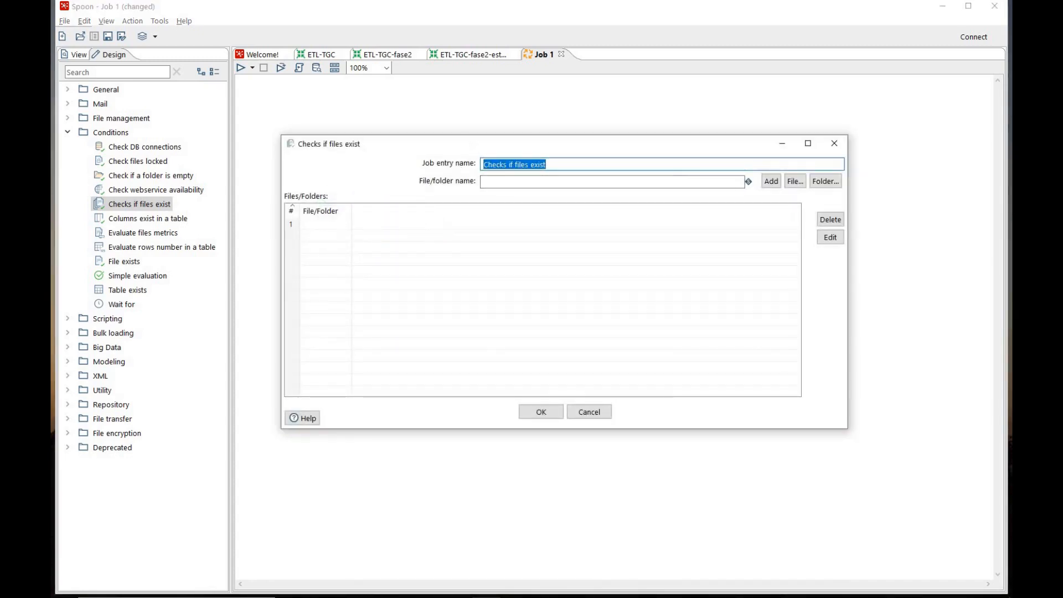
text(Compro)
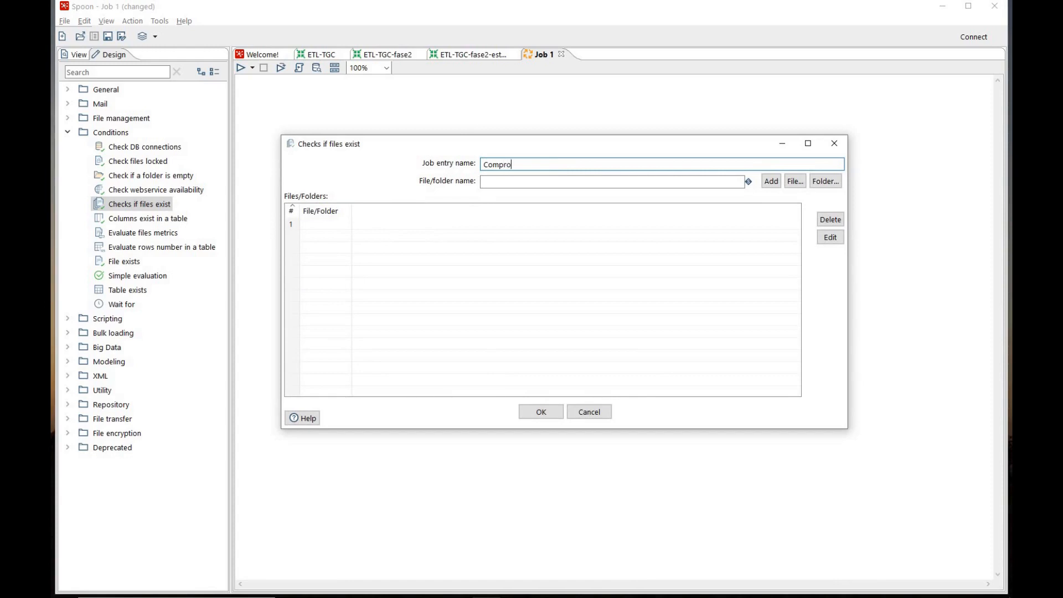
text(bar existencia Trans83-perdidos.csv)
Add Trans83-perdidos.csv from the ClasePentaho folder to the files checked, accept the entry, and space it farther from Start
click(796, 182)
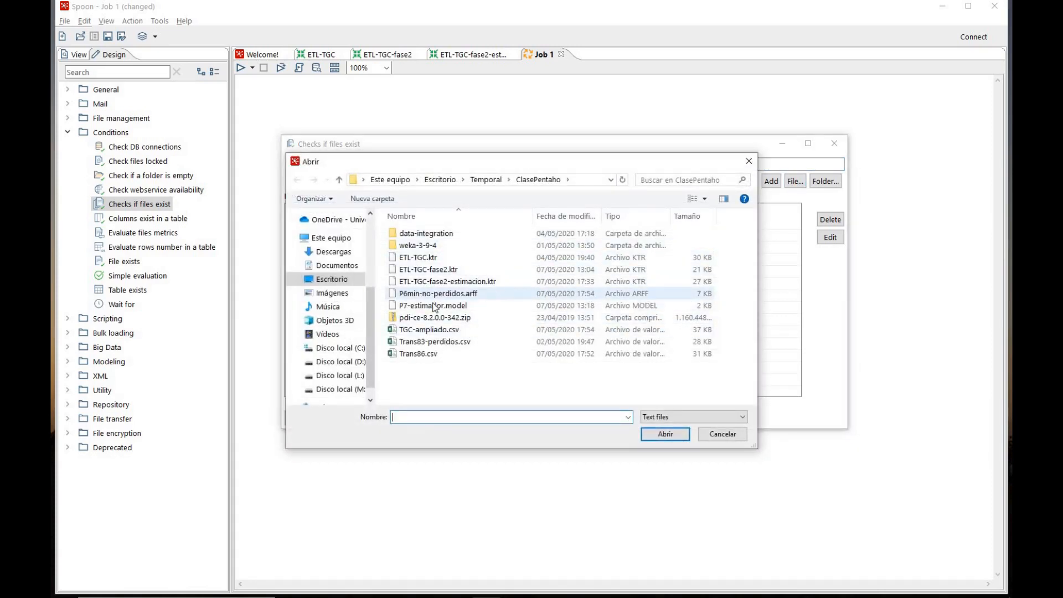
click(441, 343)
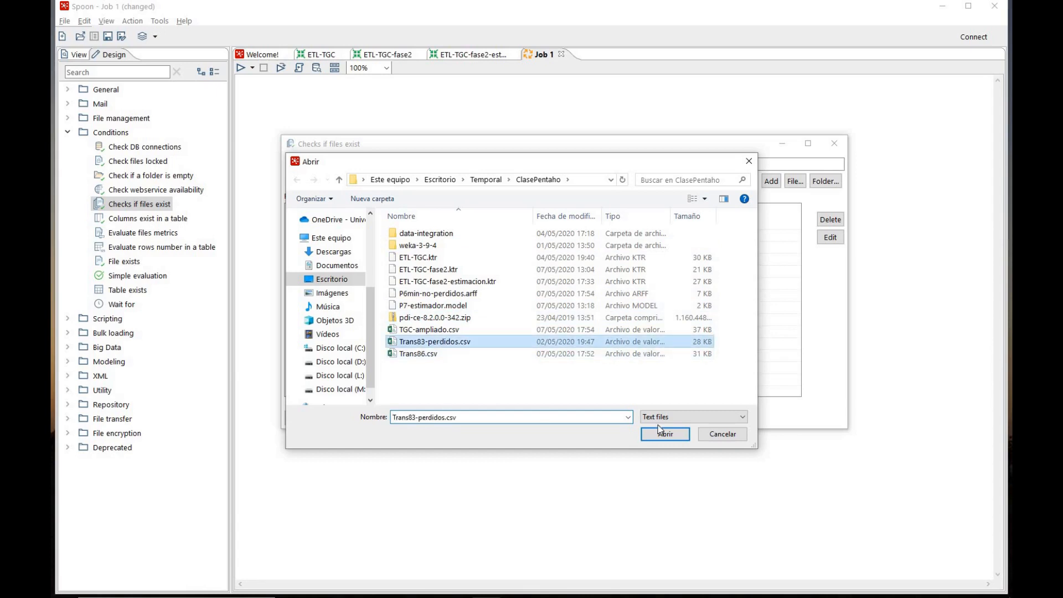
click(665, 433)
click(772, 181)
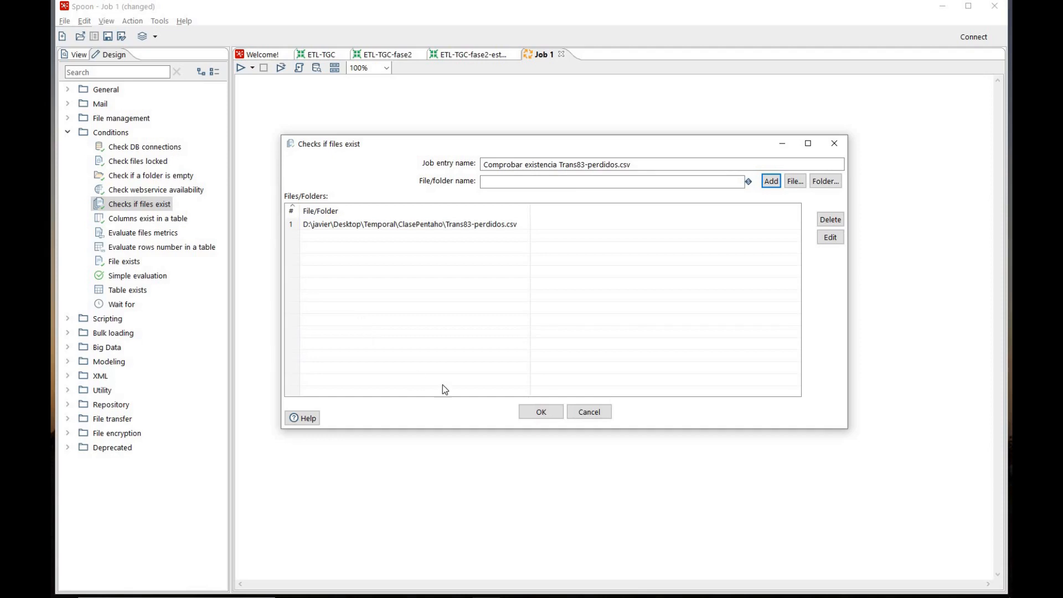
click(538, 413)
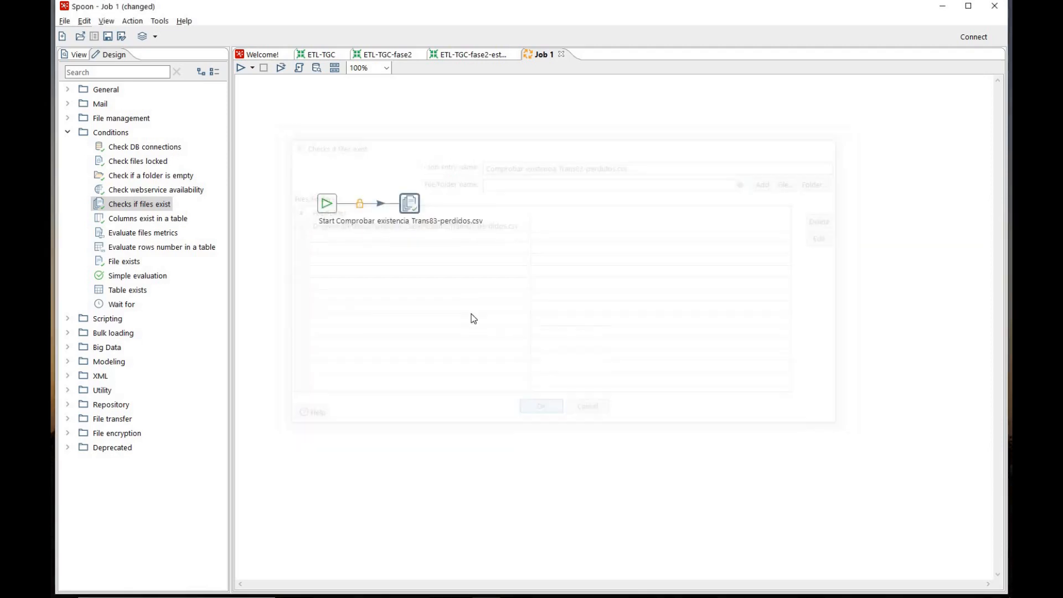
drag(412, 203, 458, 203)
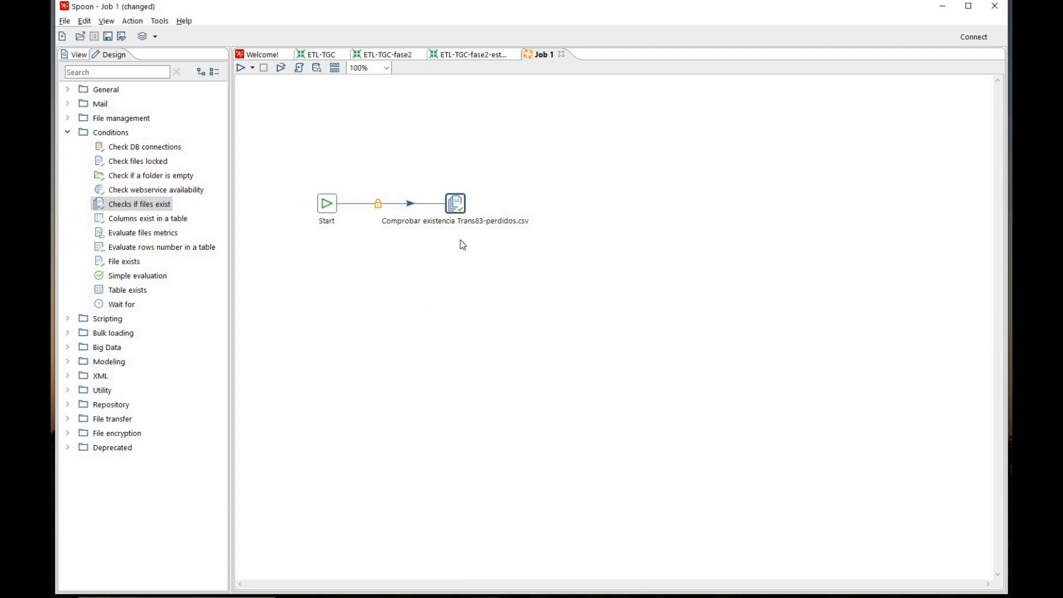
Add a Transformation entry to Job 1 after the Trans83-perdidos.csv existence check and connect the check's success hop to it
click(323, 55)
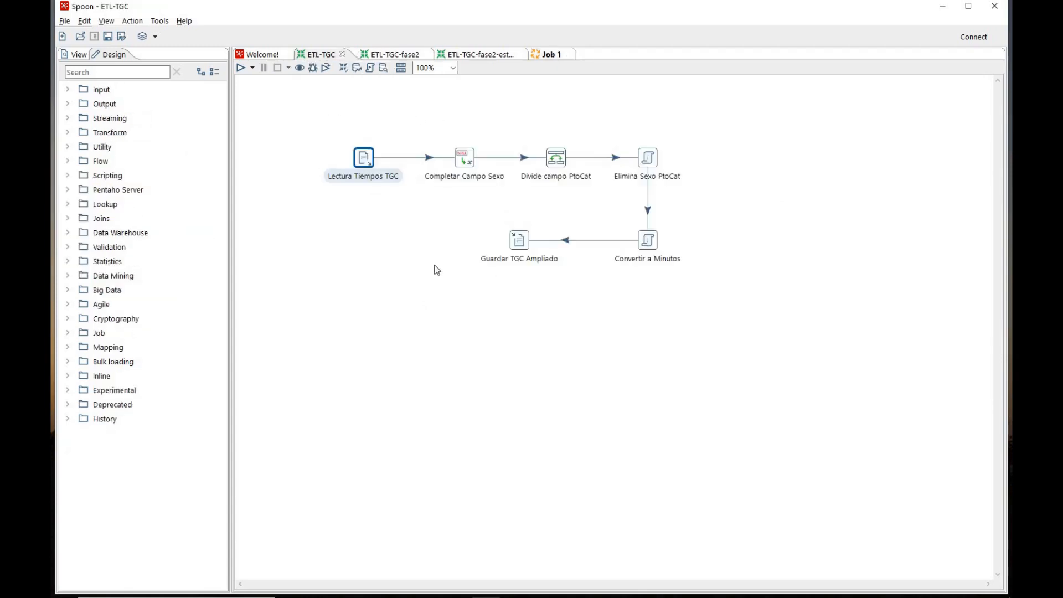
click(545, 54)
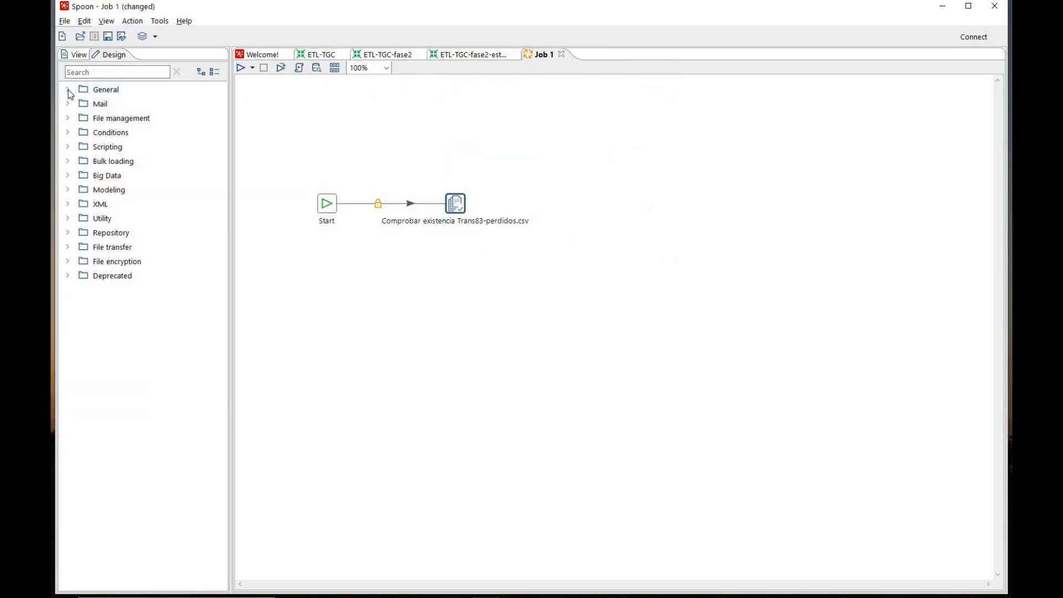
click(68, 89)
drag(133, 176, 602, 204)
drag(458, 203, 600, 206)
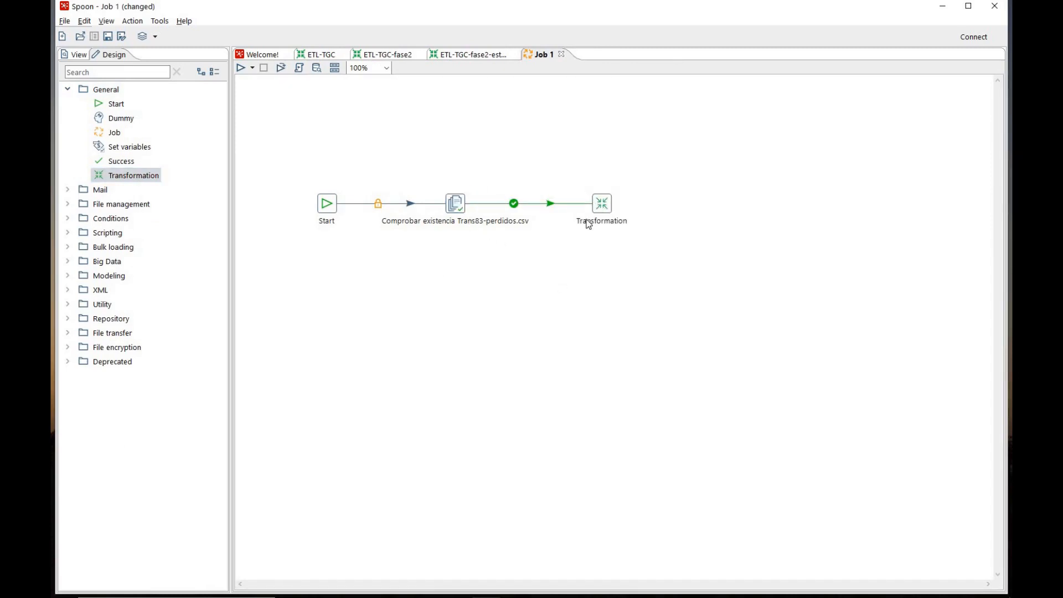
Name the new Transformation entry "Generar TGC-ampliado" and make it run ETL-TGC.ktr from the ClasePentaho folder
double_click(602, 204)
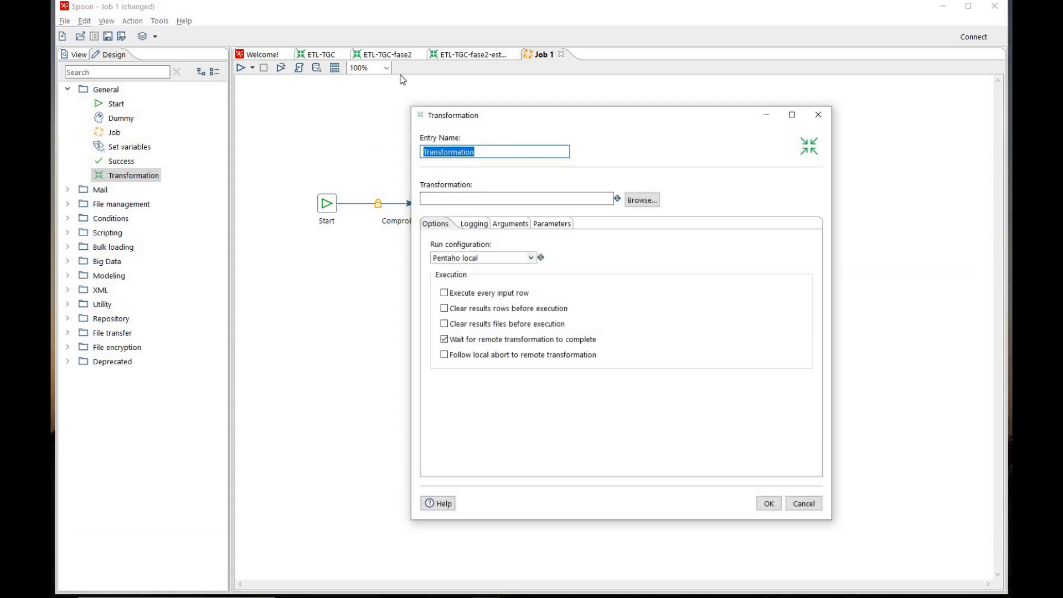
text(Gener)
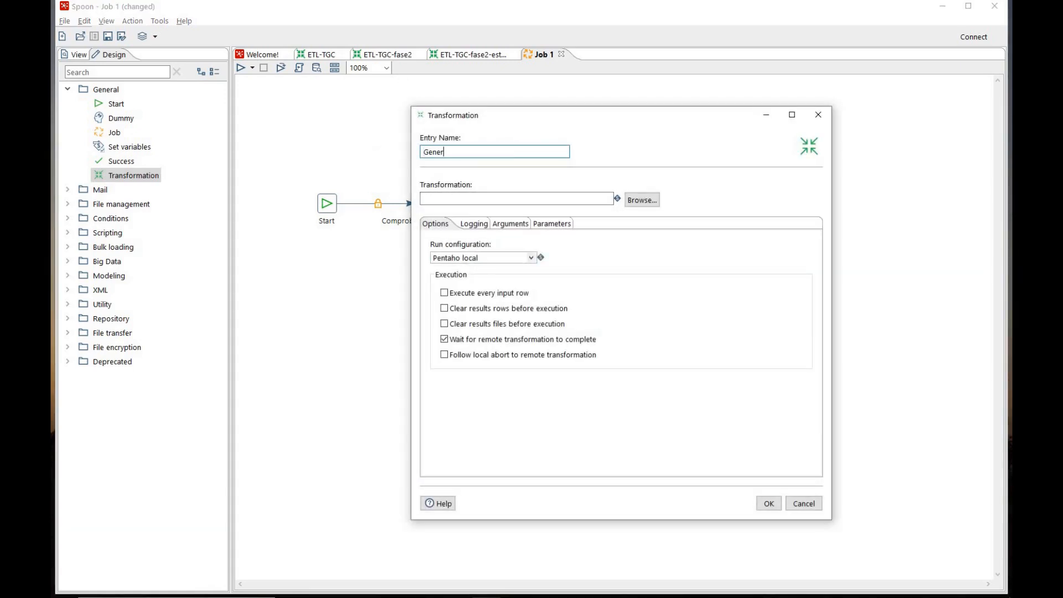
text(ar TGC-ampliado)
click(642, 200)
click(554, 229)
key(Return)
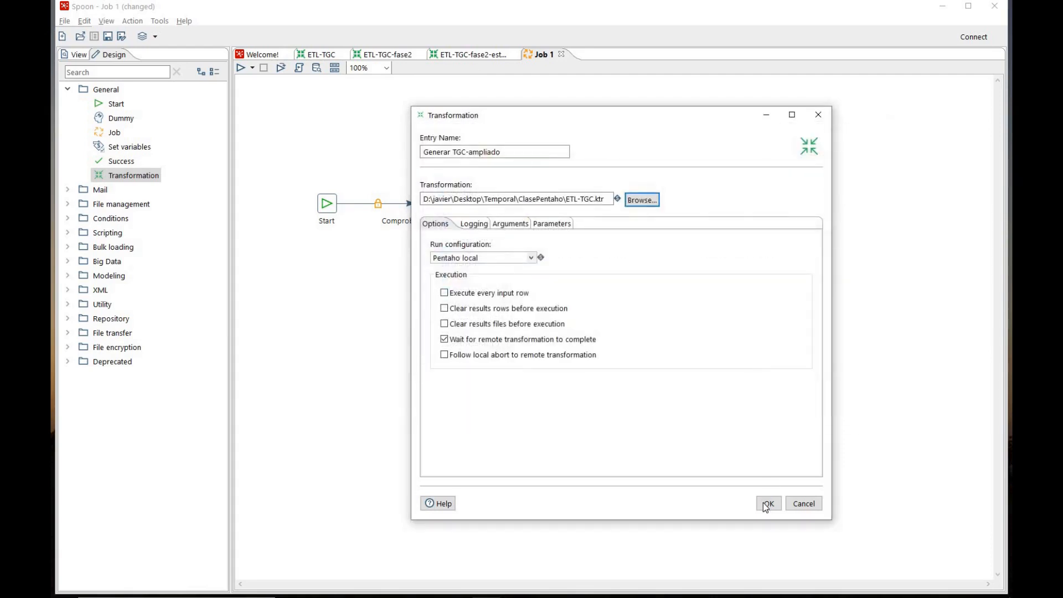
click(769, 504)
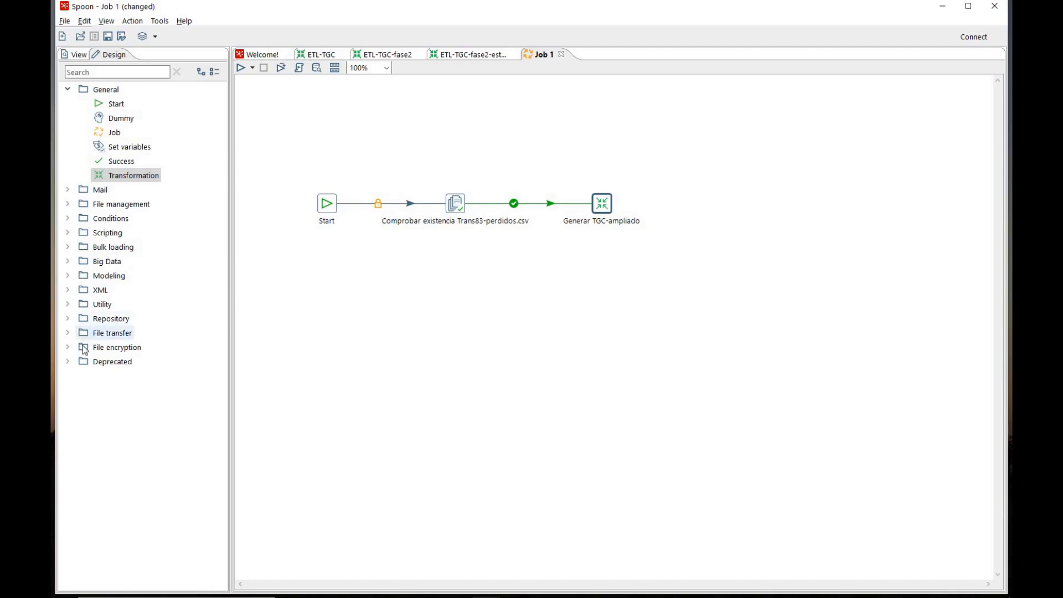
Add a Write to log entry below the Trans83-perdidos.csv check and connect it as the check's failure branch
click(69, 305)
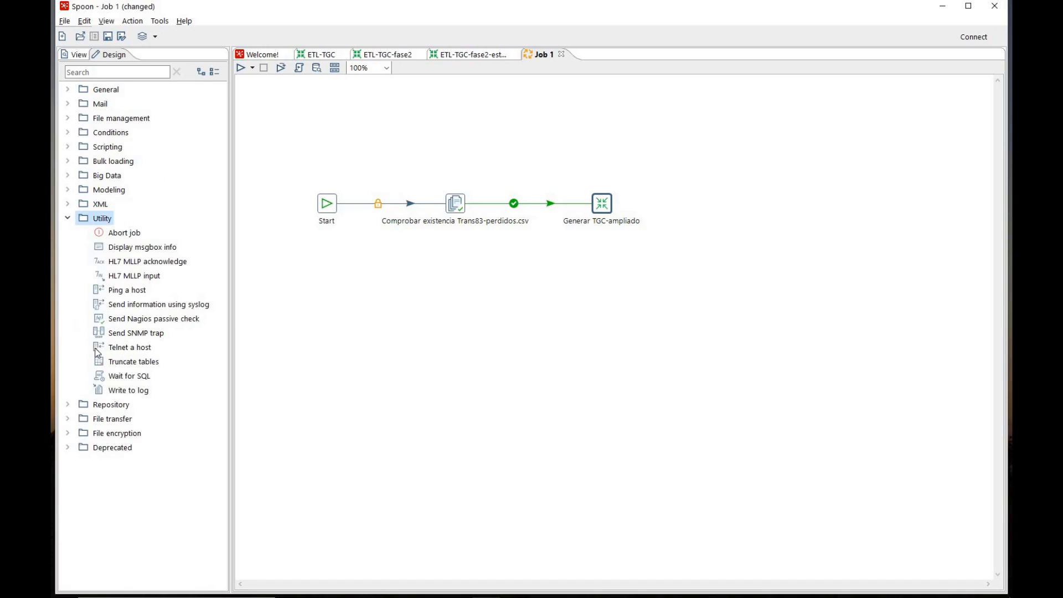
drag(123, 391, 452, 287)
drag(551, 357, 456, 295)
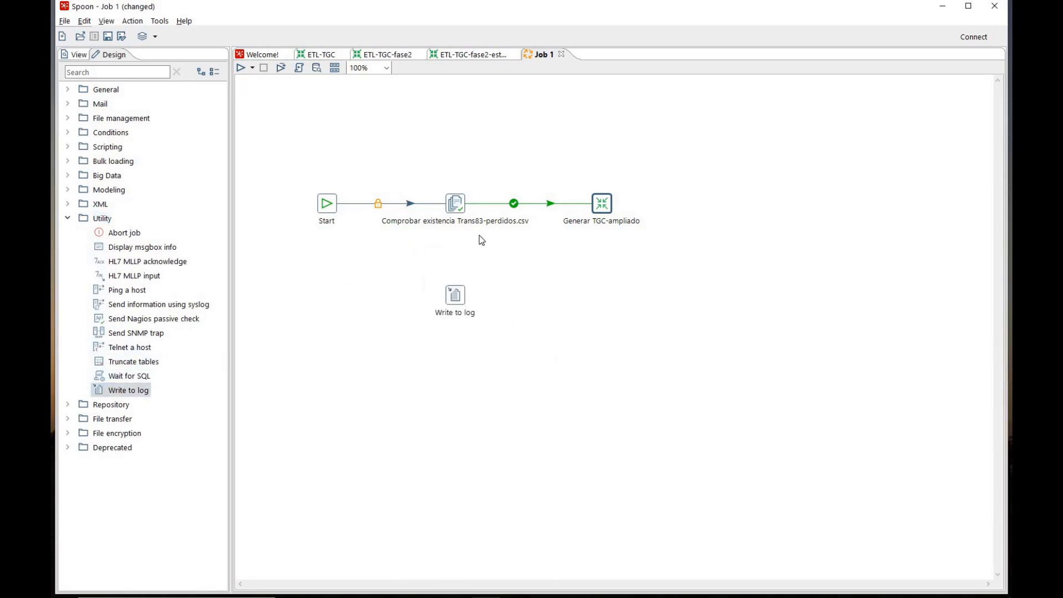
drag(457, 210, 458, 292)
Rename the Write to log entry as "Error fichero no existe" and set its log level to Basic
double_click(455, 295)
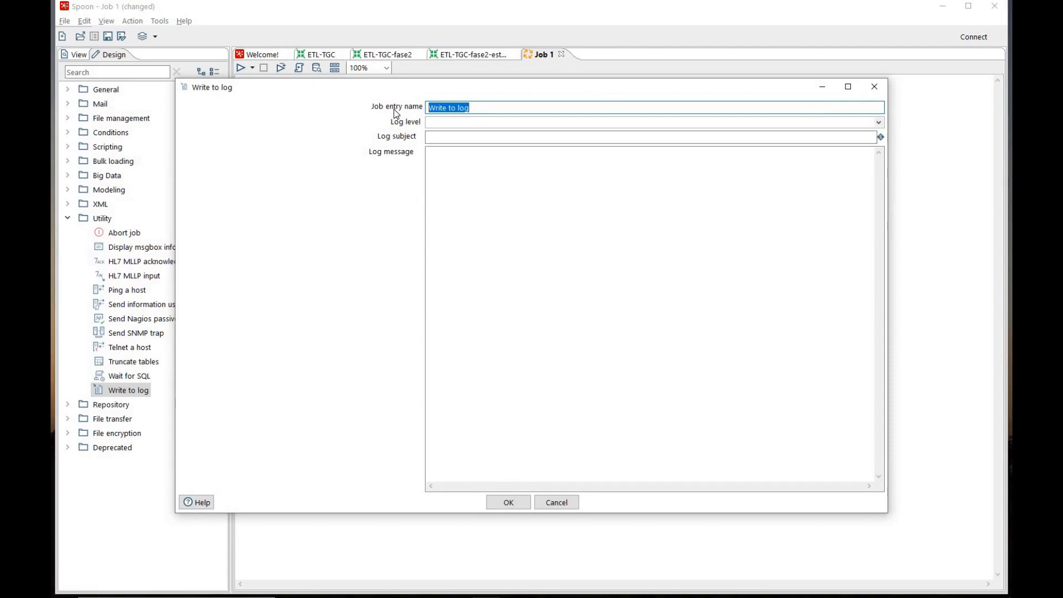
text(Error fichero no existe)
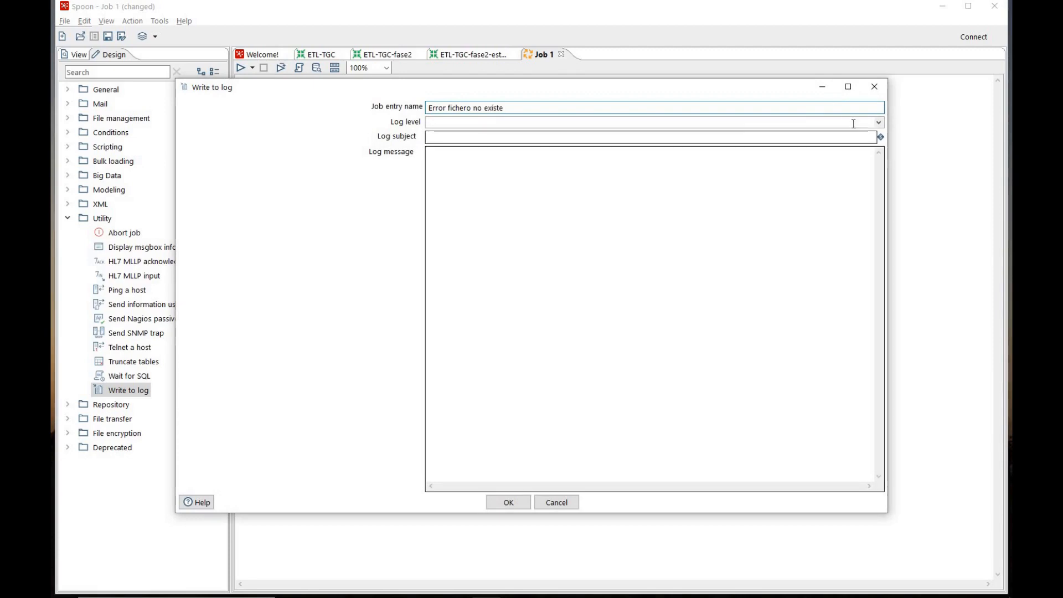
click(879, 123)
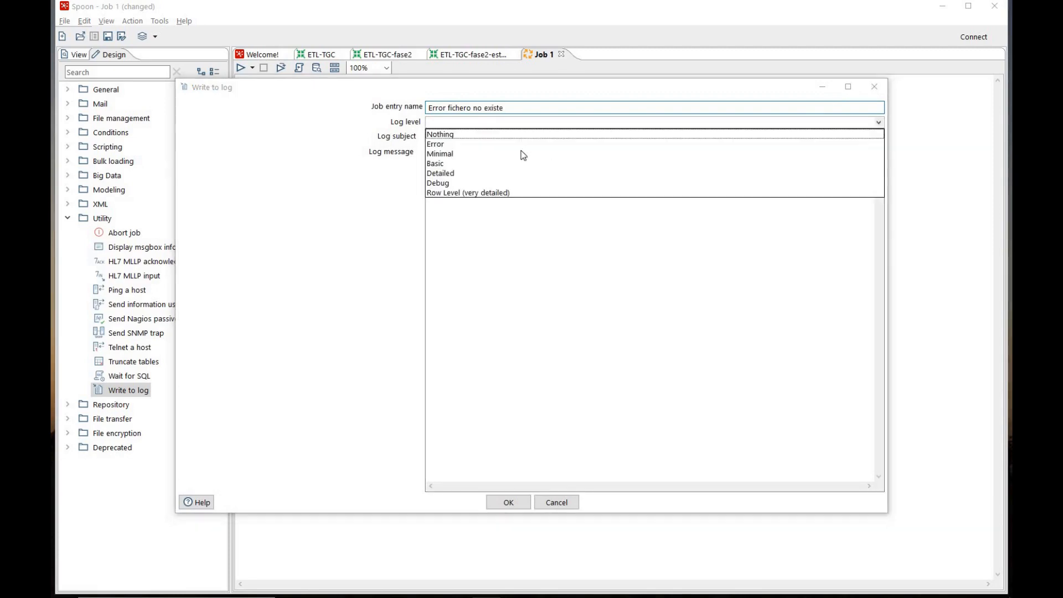
click(456, 164)
Set the log subject to "Trans83-perdidos no existe"
click(438, 138)
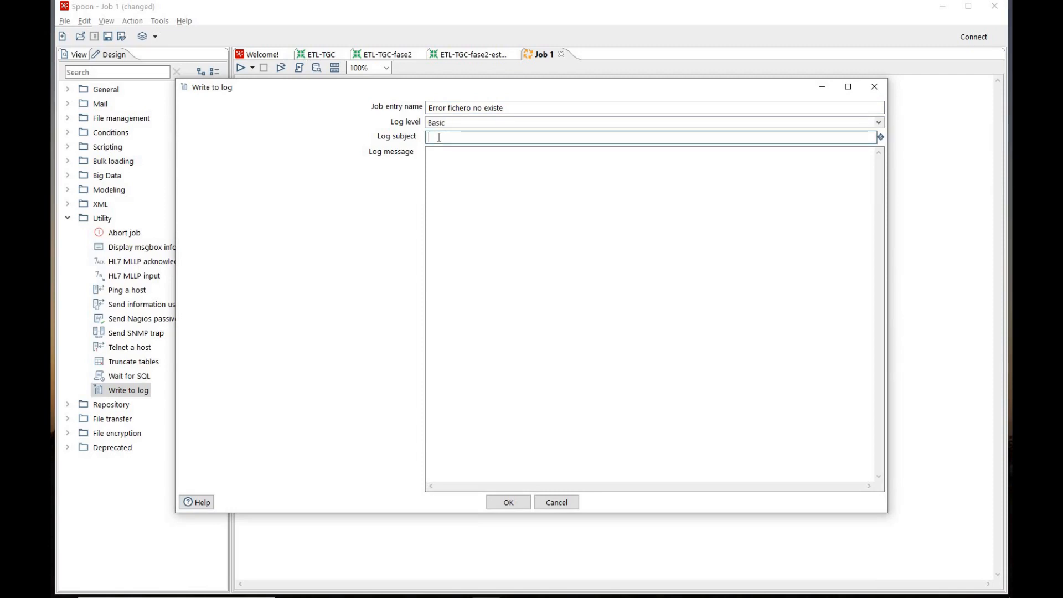
text(Trans)
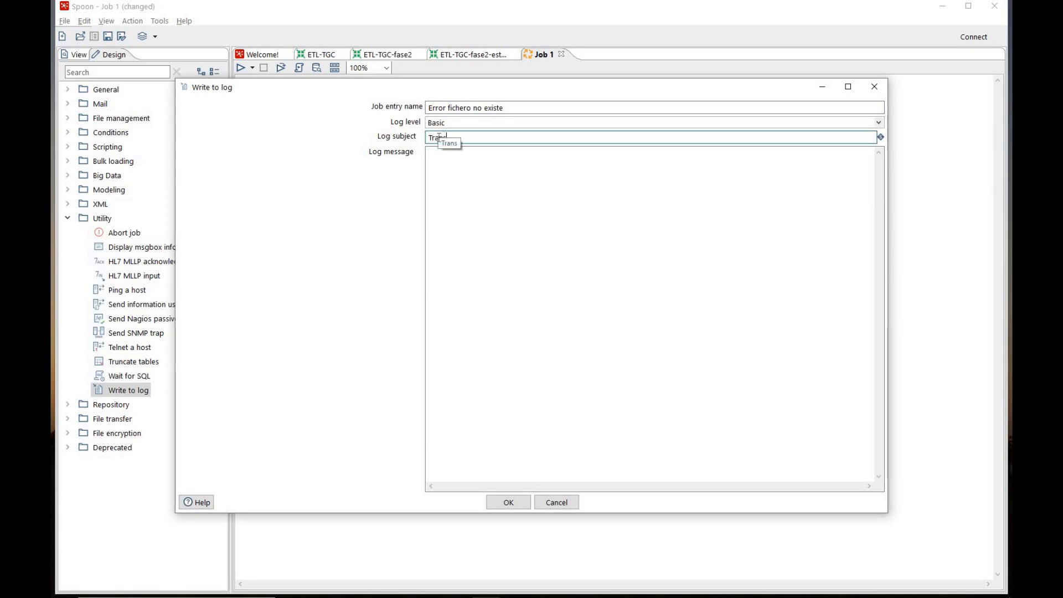
text(83-perdid)
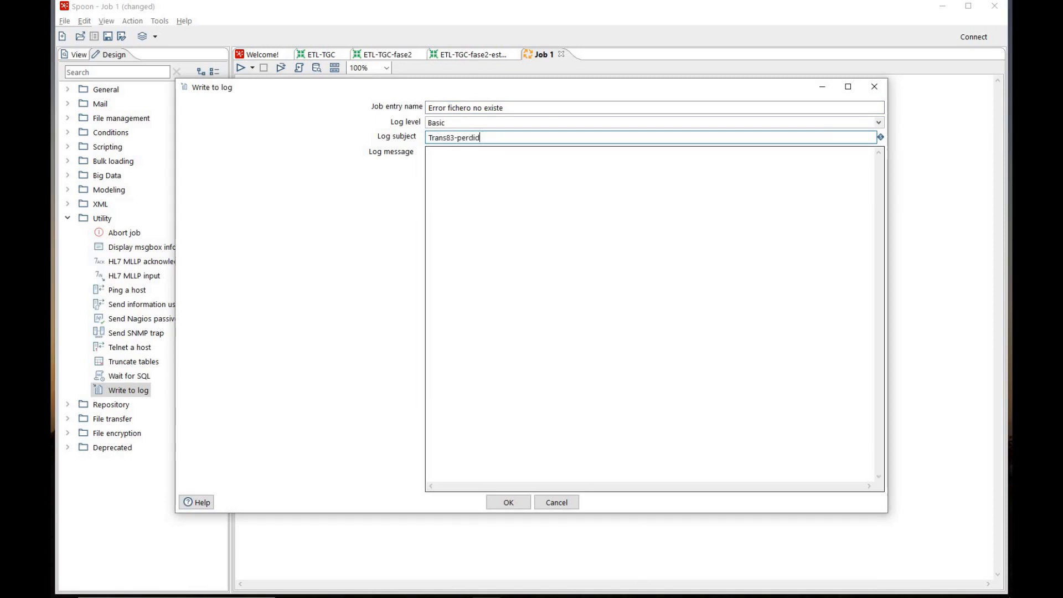
text(os no existe)
Set the log message to "El archivo trans83-perdidos.csv no existe", accept the entry, and move Generar TGC-ampliado slightly closer to the file check
click(466, 153)
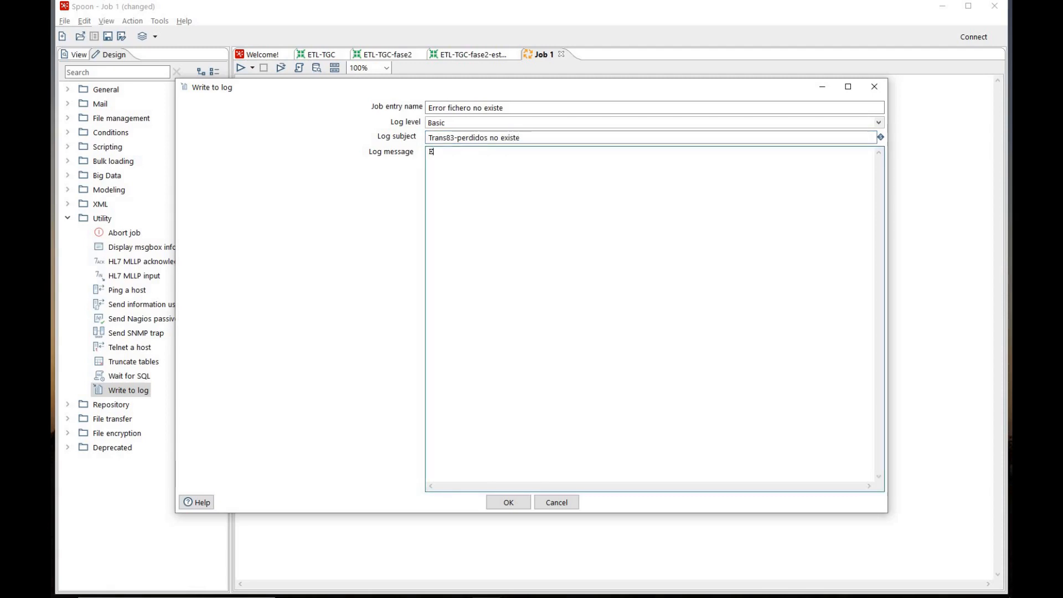
text(El archivo )
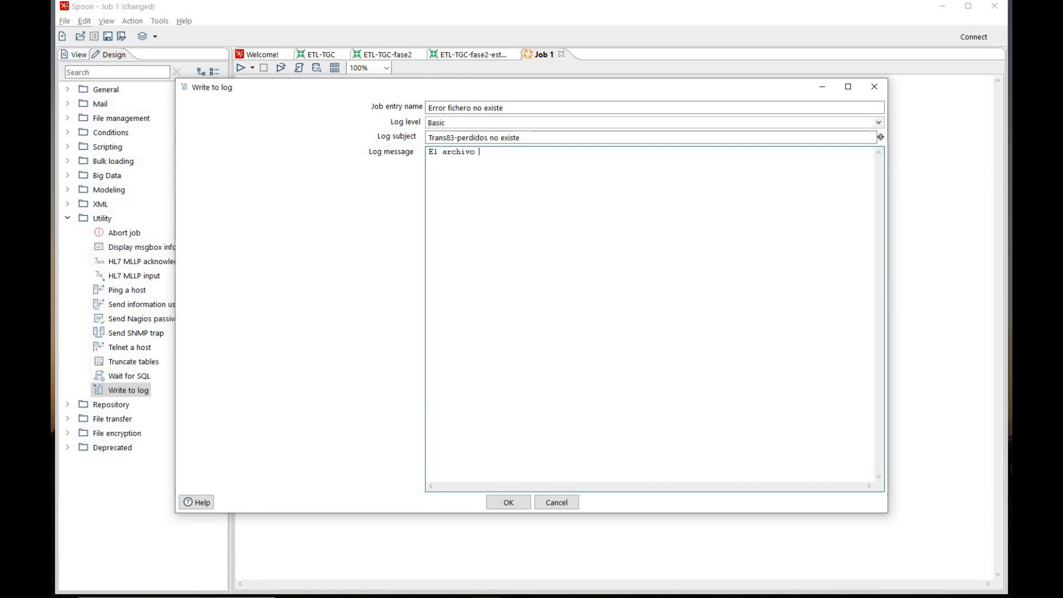
text(trans83-perdidos.csv no existe)
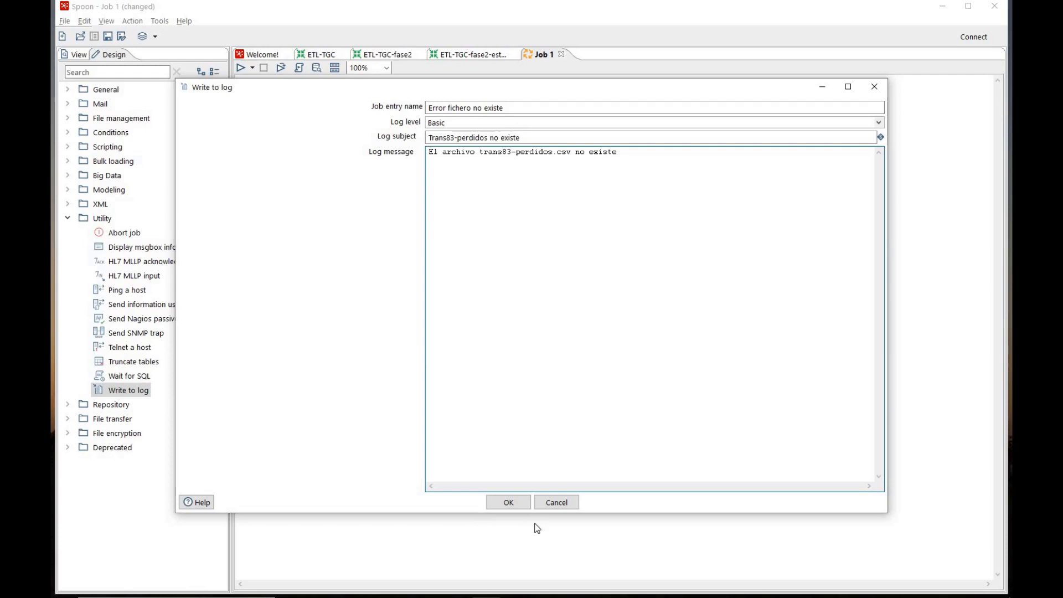
click(508, 503)
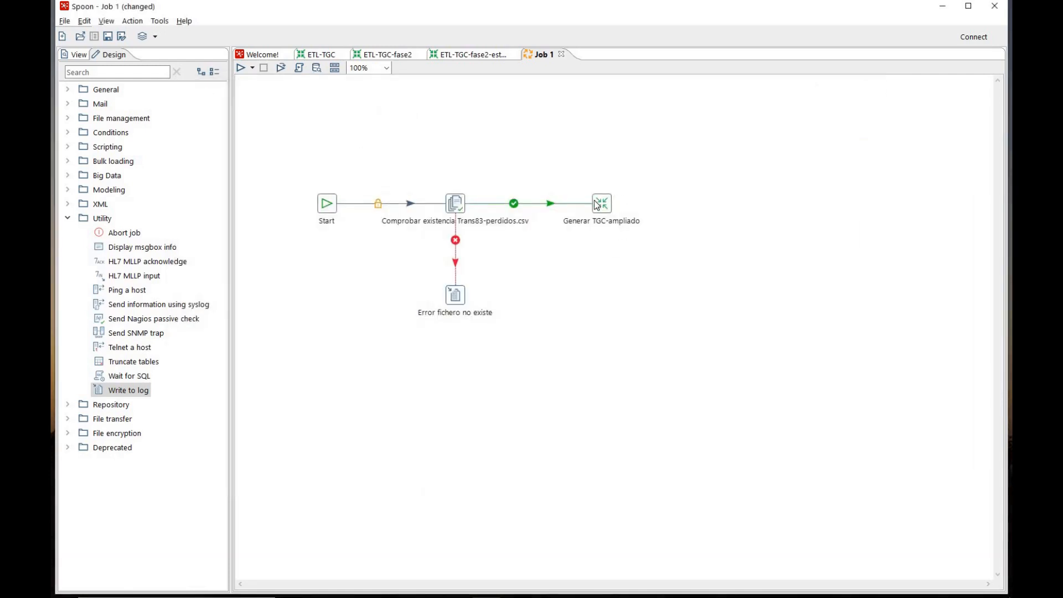
drag(597, 205, 578, 205)
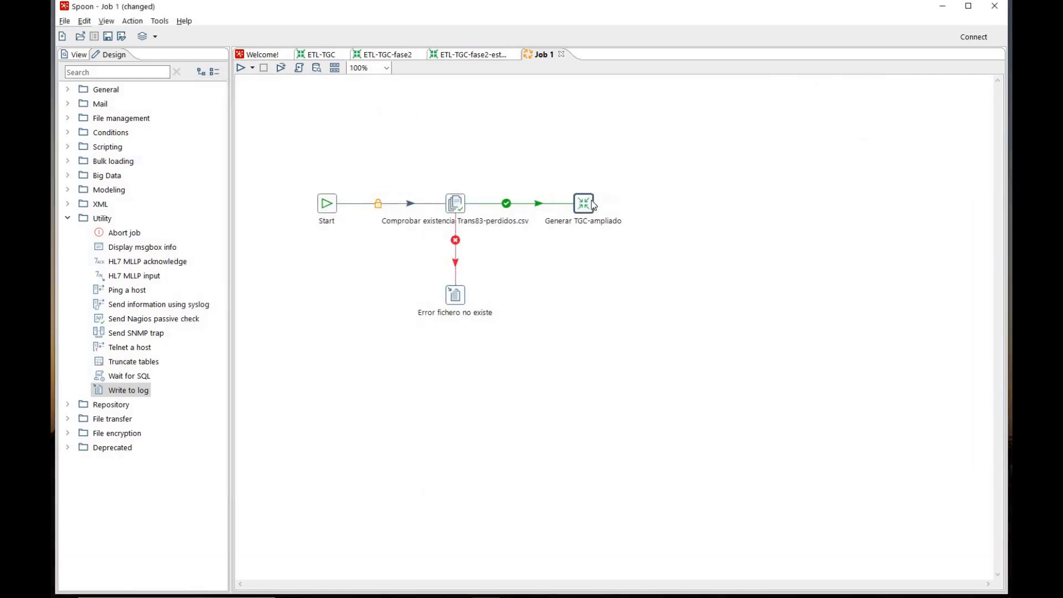
Review the two fase2 transformations, and add a Checks if files exist entry to Job 1, connected after Generar TGC-ampliado
click(398, 58)
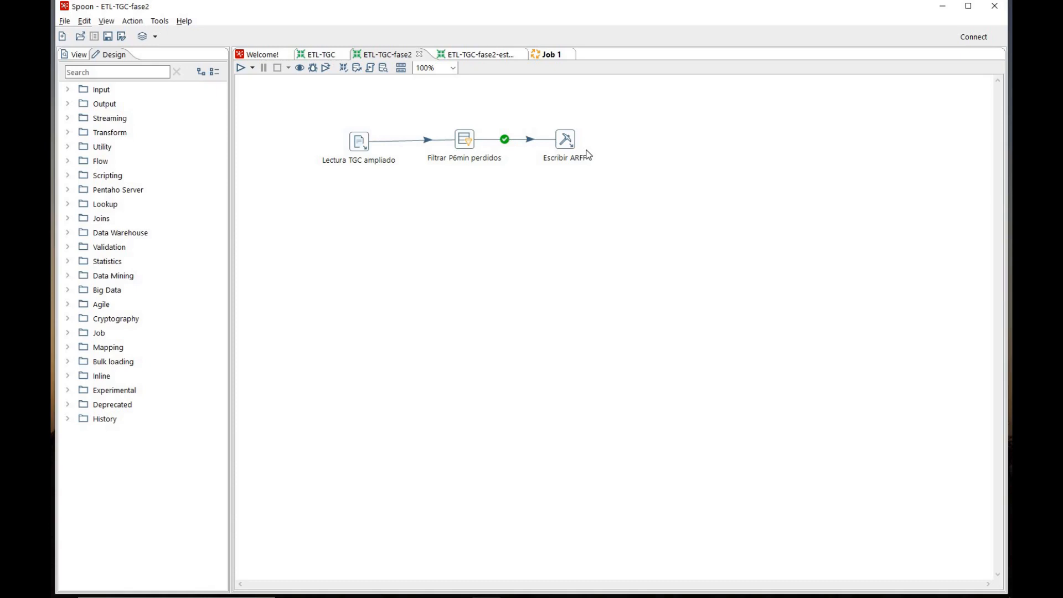
click(472, 54)
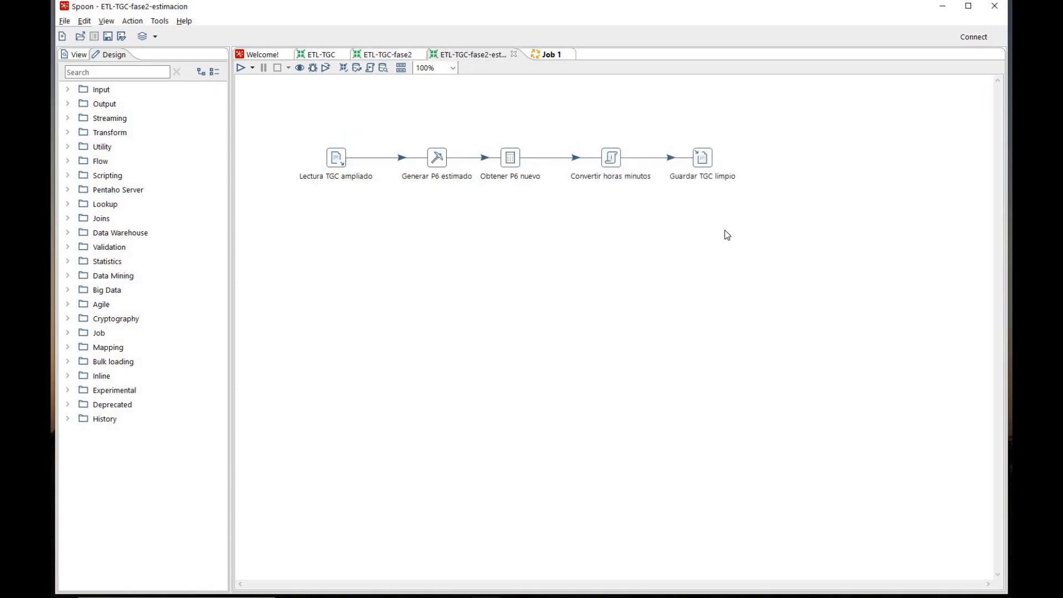
click(391, 55)
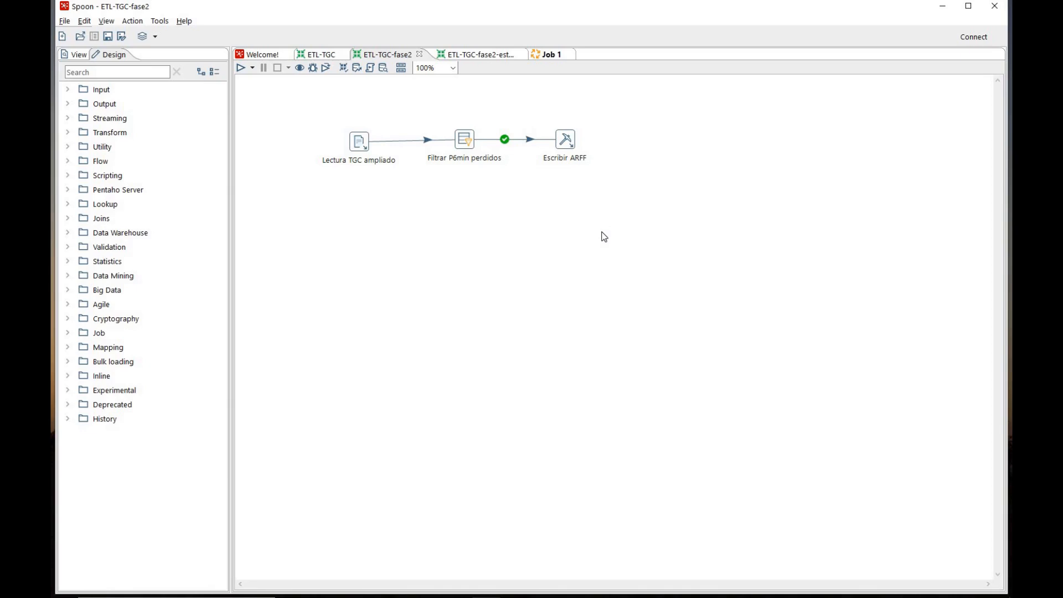
click(559, 59)
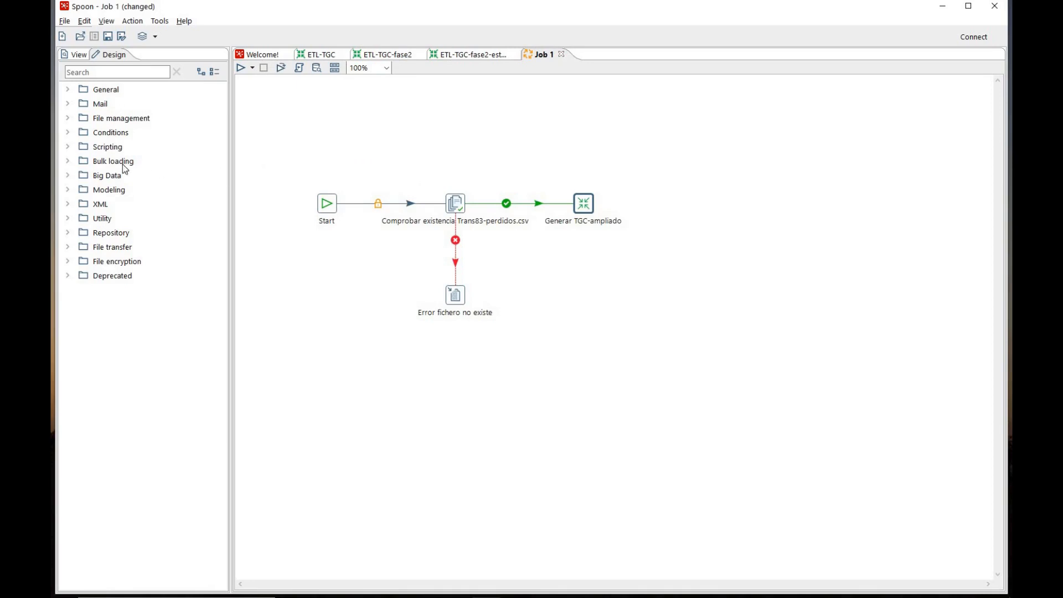
click(69, 134)
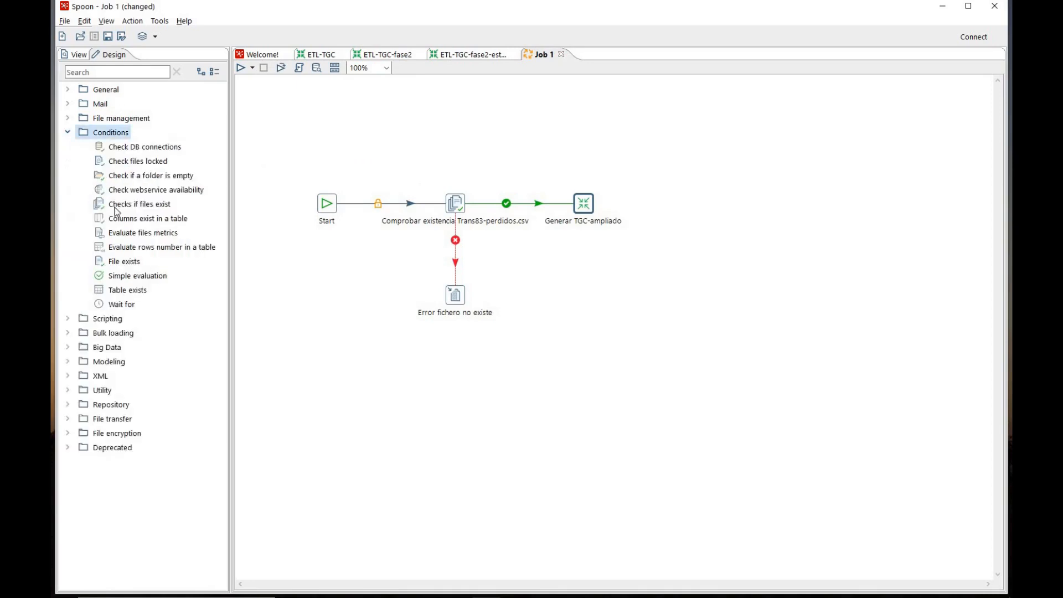
drag(123, 210, 683, 205)
drag(596, 213, 685, 207)
Rename the new file-existence check entry as "Existe modelo estimación?"
double_click(685, 205)
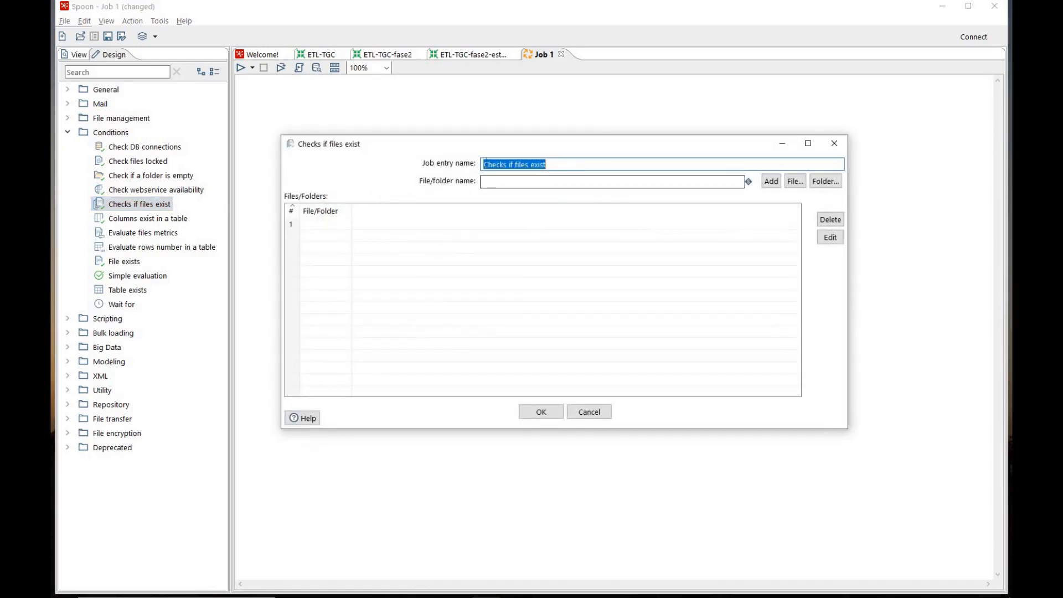
text(Ex)
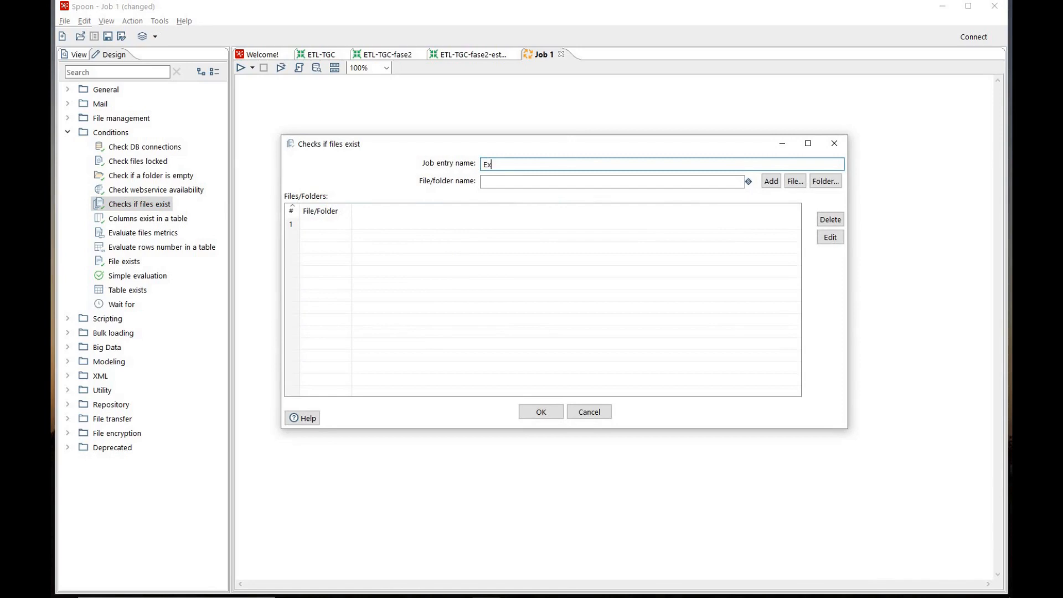
text(iste modelo pstimación=?)
key(BackSpace)
key(BackSpace)
text(?)
Add P7-estimador.model from the ClasePentaho folder to the files checked and accept the entry
click(798, 180)
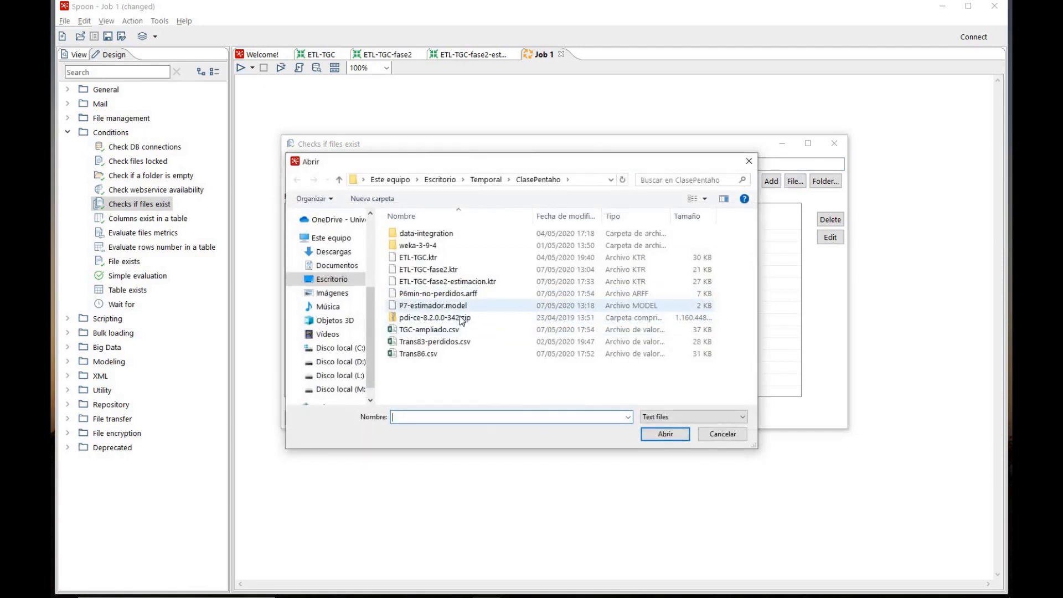
click(456, 306)
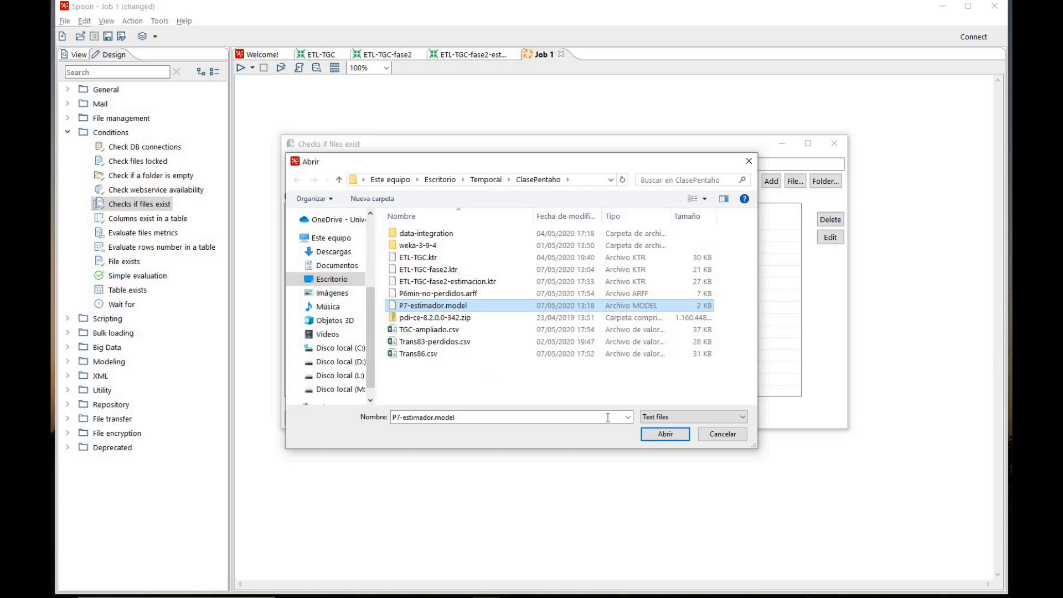
click(665, 434)
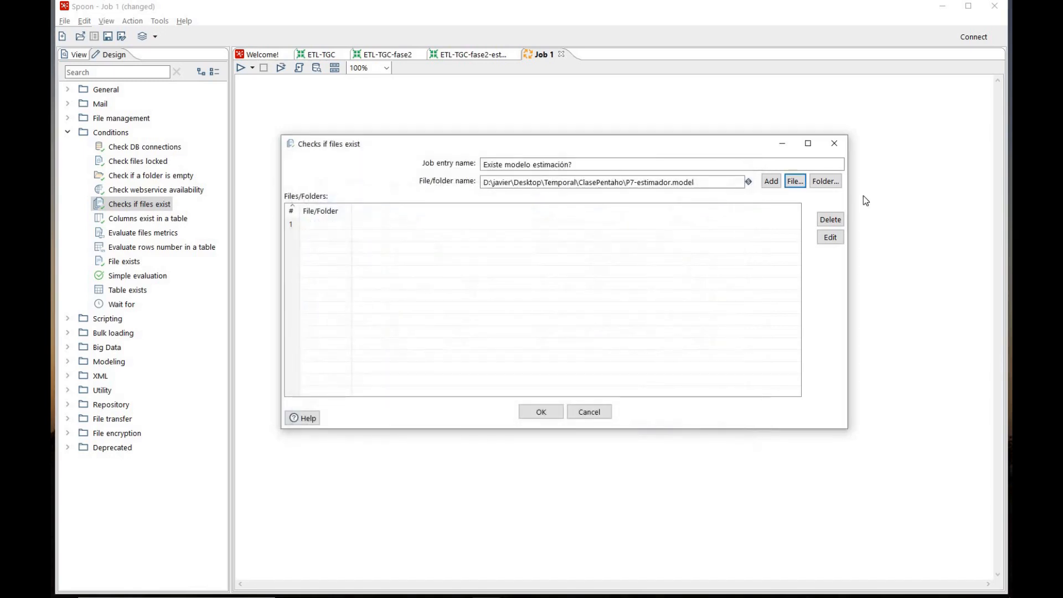
click(772, 181)
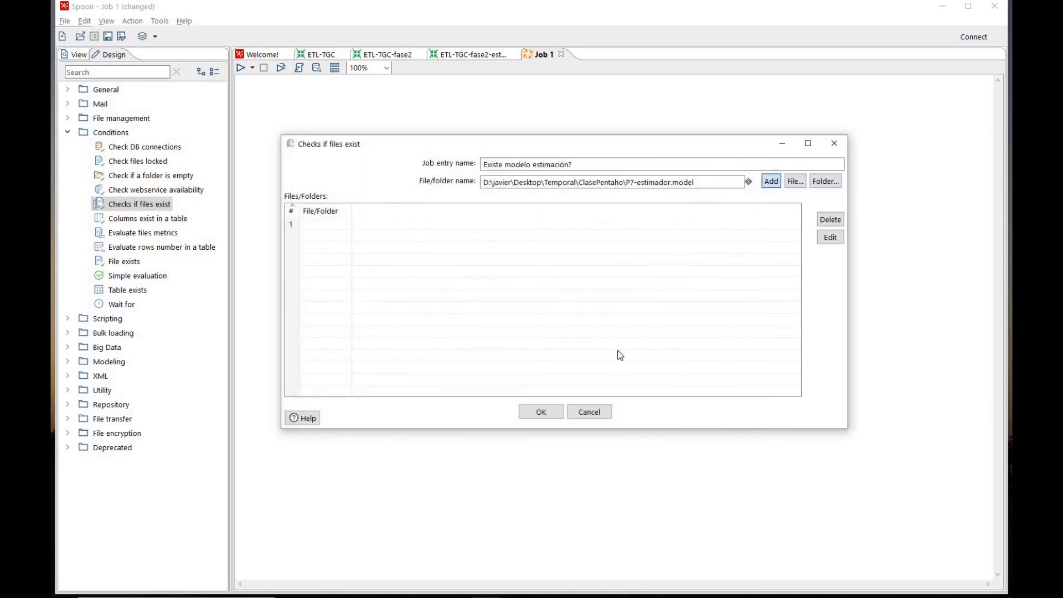
click(544, 411)
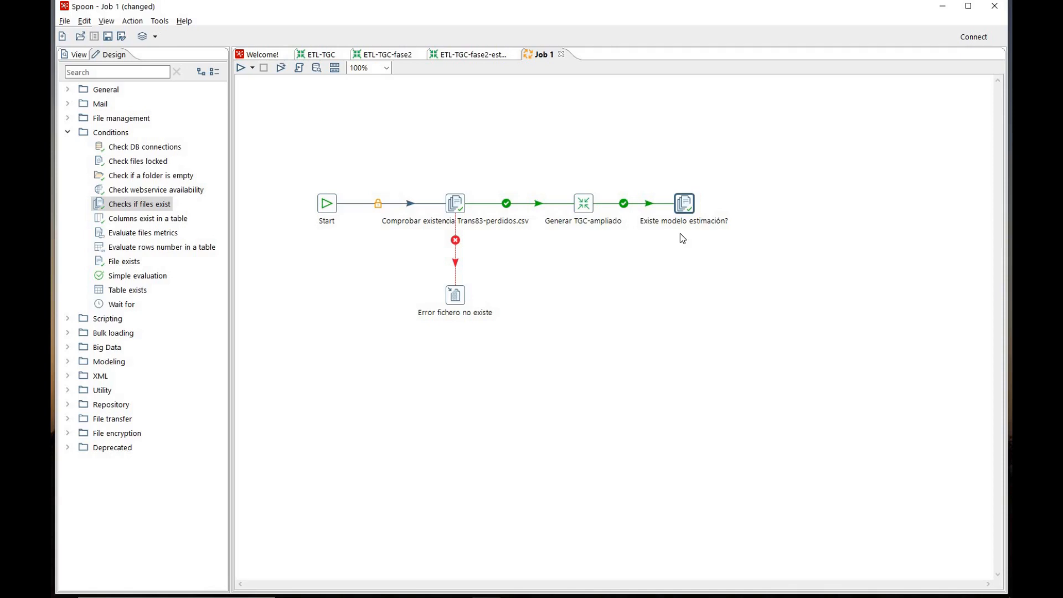
Review the ETL-TGC-fase2 transformation, and add a Transformation entry to Job 1 below "Existe modelo estimación?", connected from that check
click(407, 55)
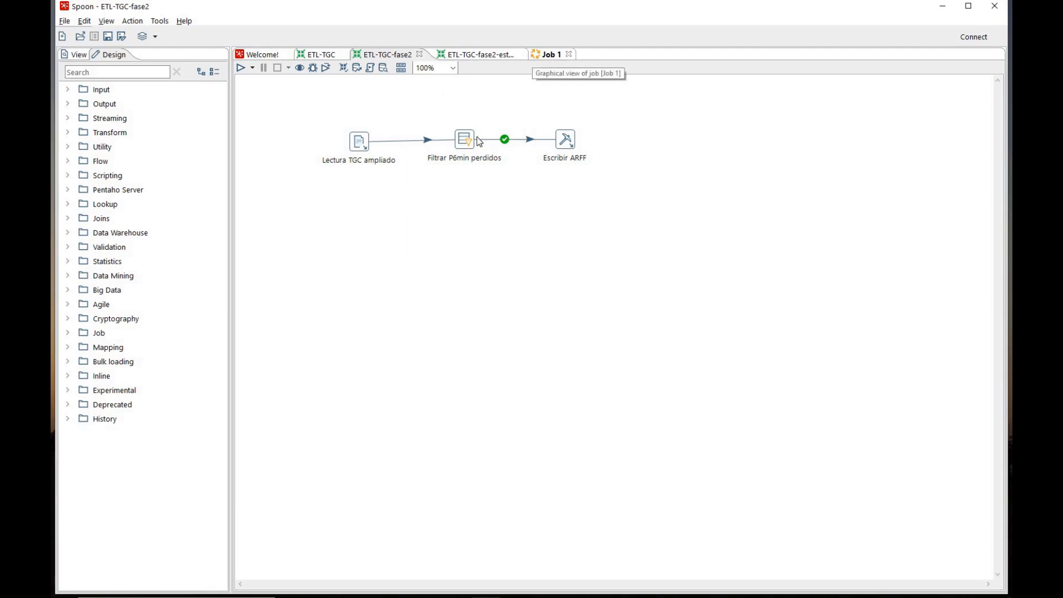
click(549, 56)
click(66, 90)
drag(122, 176, 685, 294)
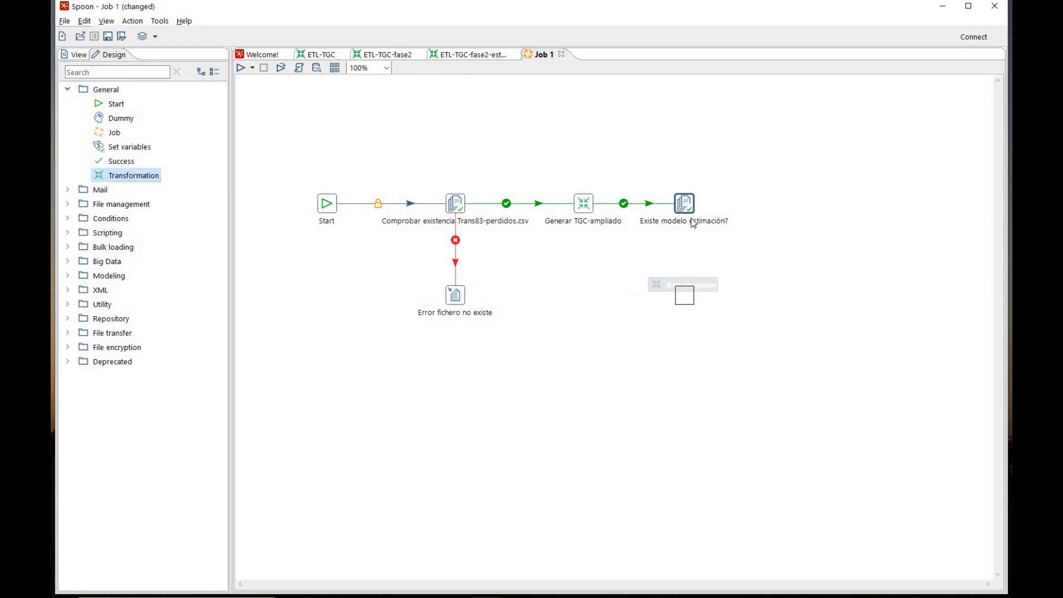
drag(685, 252, 686, 307)
Rename the new transformation entry below the model check as "Generar ARFF"
double_click(686, 304)
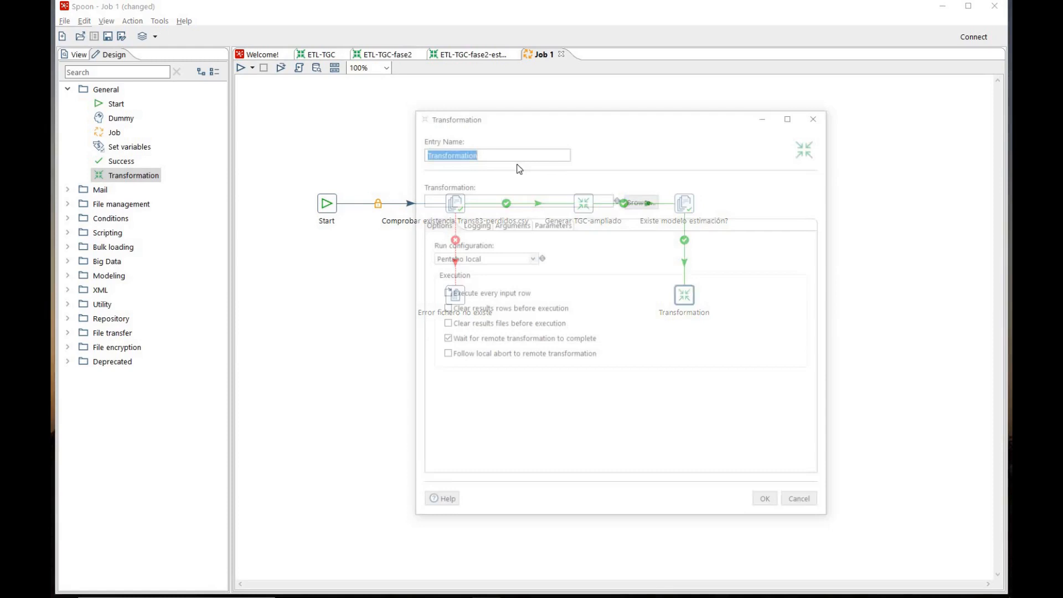
text(Geenrar4)
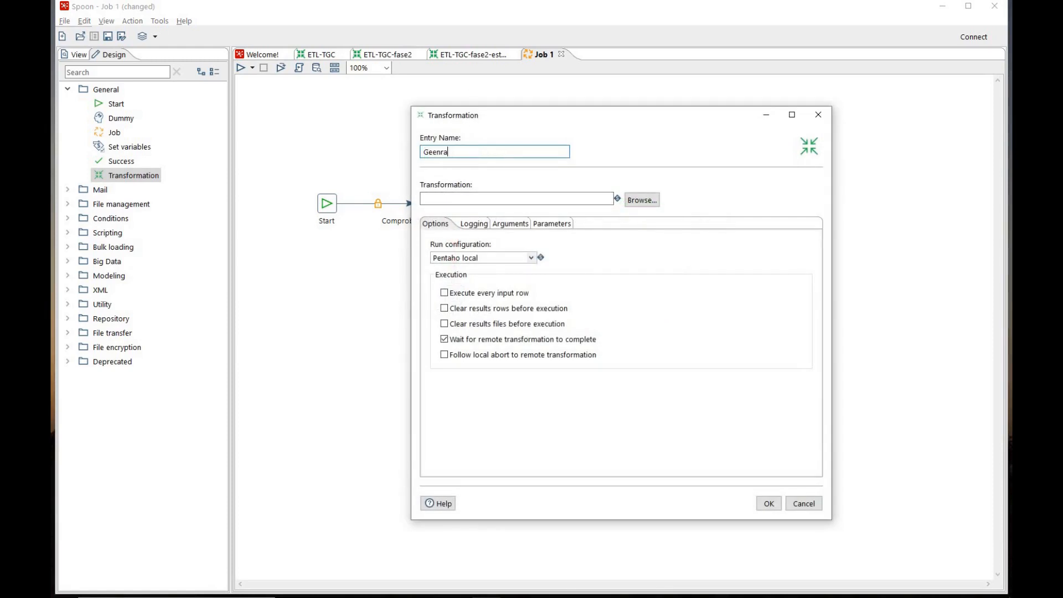
key(BackSpace)
key(BackSpace)
key(BackSpace)
key(BackSpace)
text(nerar AR)
Link the Generar ARFF entry to ETL-TGC-fase2.ktr from the ClasePentaho folder and accept the entry
click(643, 200)
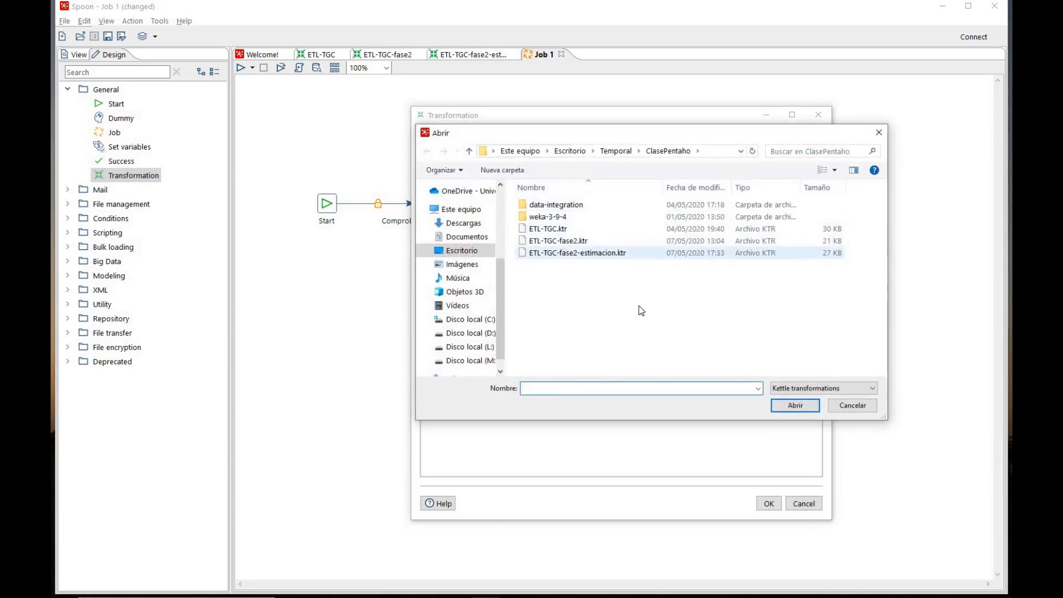
click(637, 241)
click(794, 406)
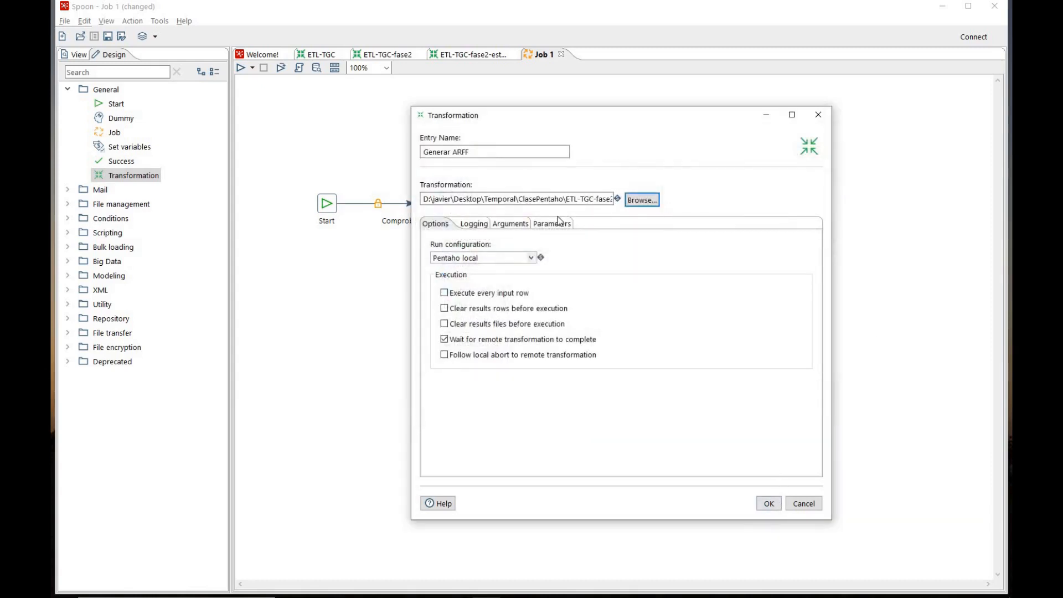
click(769, 504)
Recheck the ETL-TGC-fase2 transformation, and make the hop from "Existe modelo estimación?" to Generar ARFF run only when the check is false
click(391, 56)
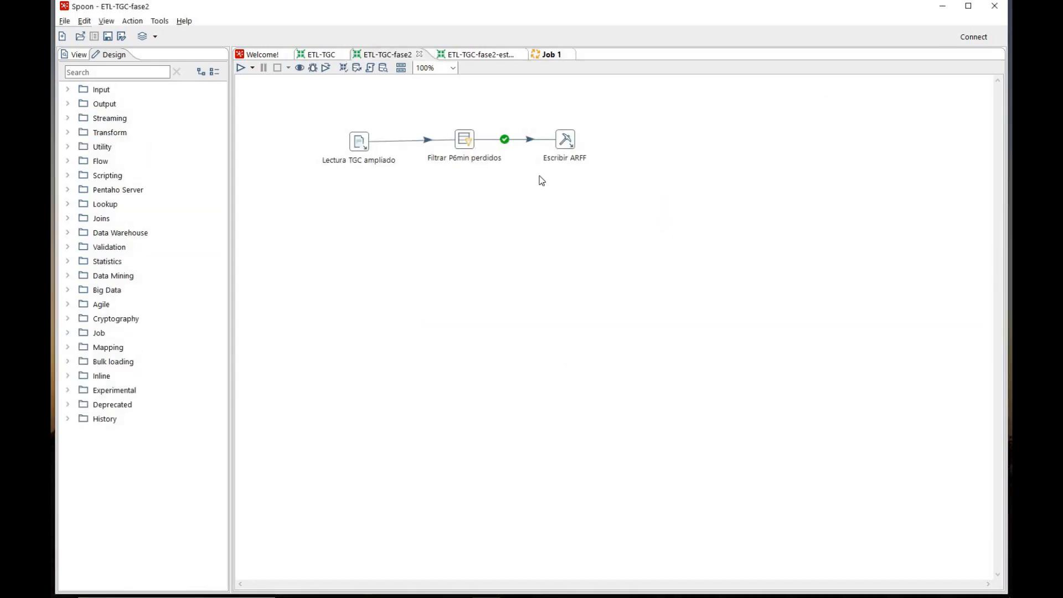
click(560, 55)
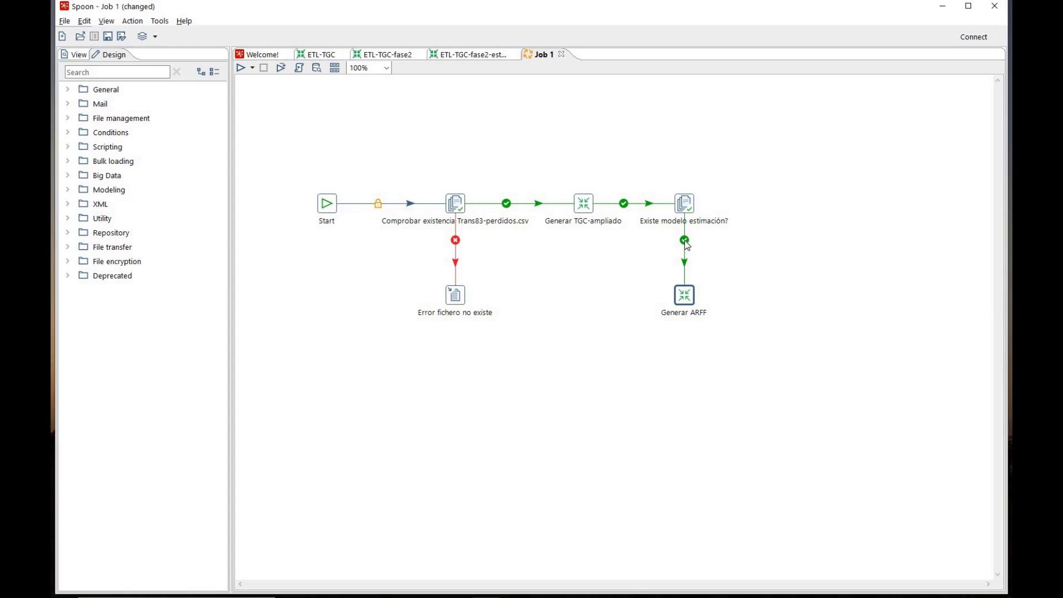
mouse_move(687, 245)
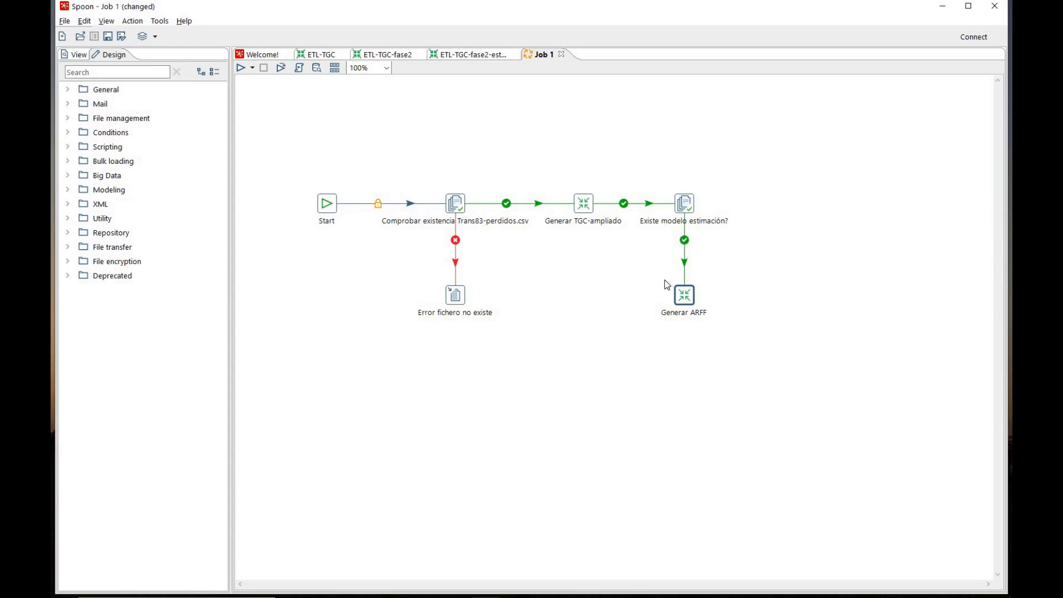
click(686, 242)
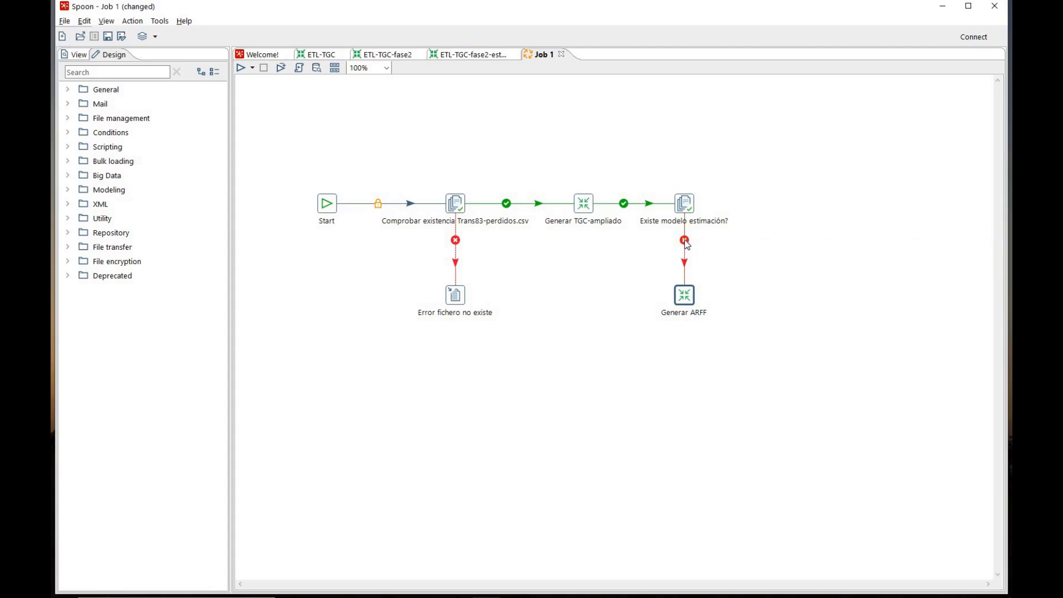
click(686, 241)
click(686, 242)
Add a Write to log entry beside Generar ARFF and connect it after that transformation
click(91, 218)
drag(121, 391, 767, 297)
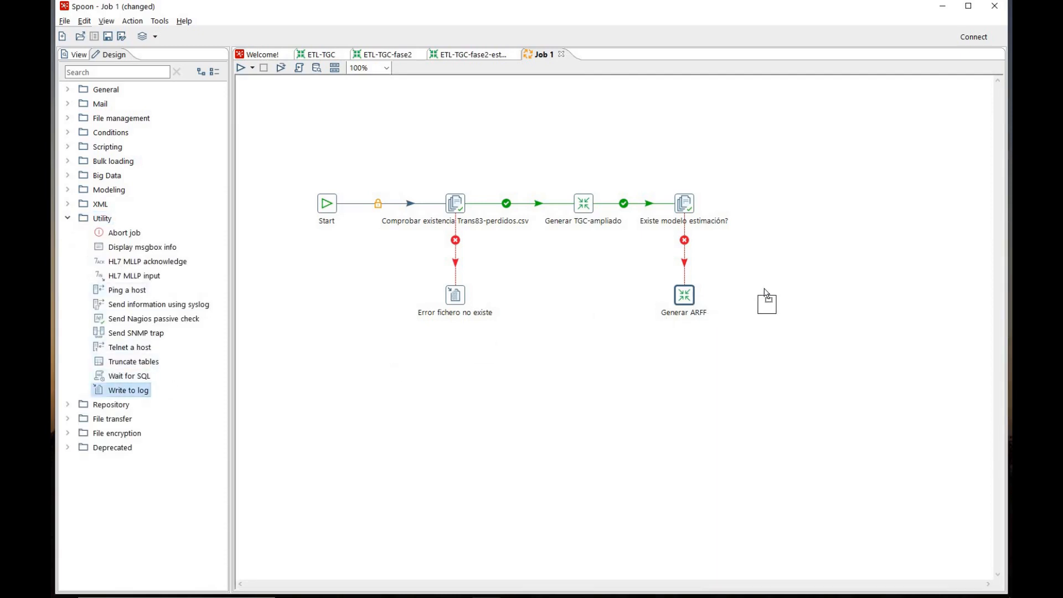
drag(742, 338, 767, 297)
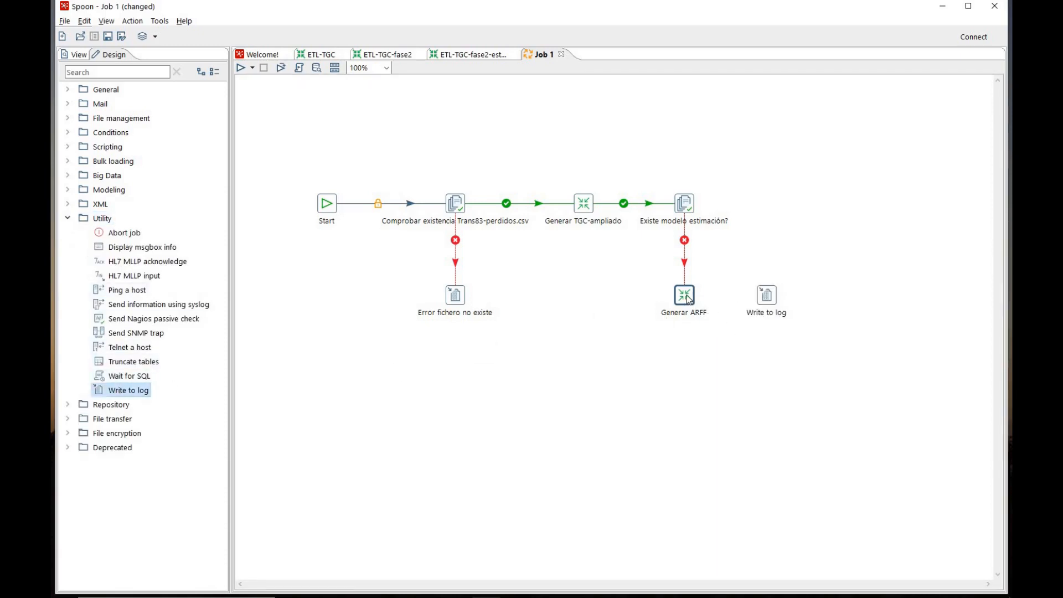
Rename the new Write to log entry as "Entrenar estimador P6"
double_click(768, 295)
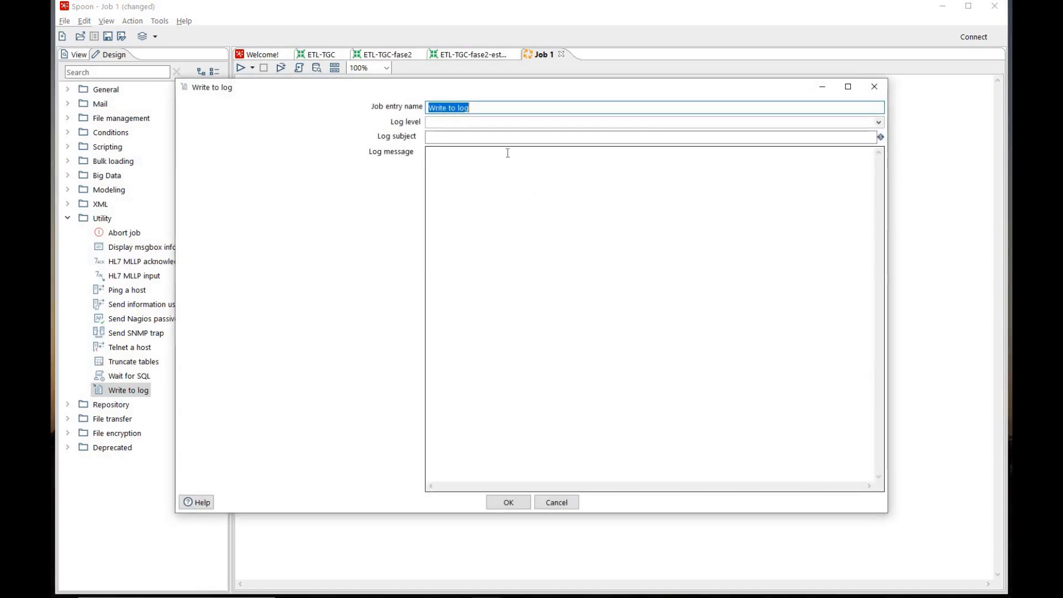
text(Entrer)
key(BackSpace)
text(nar estimador P6)
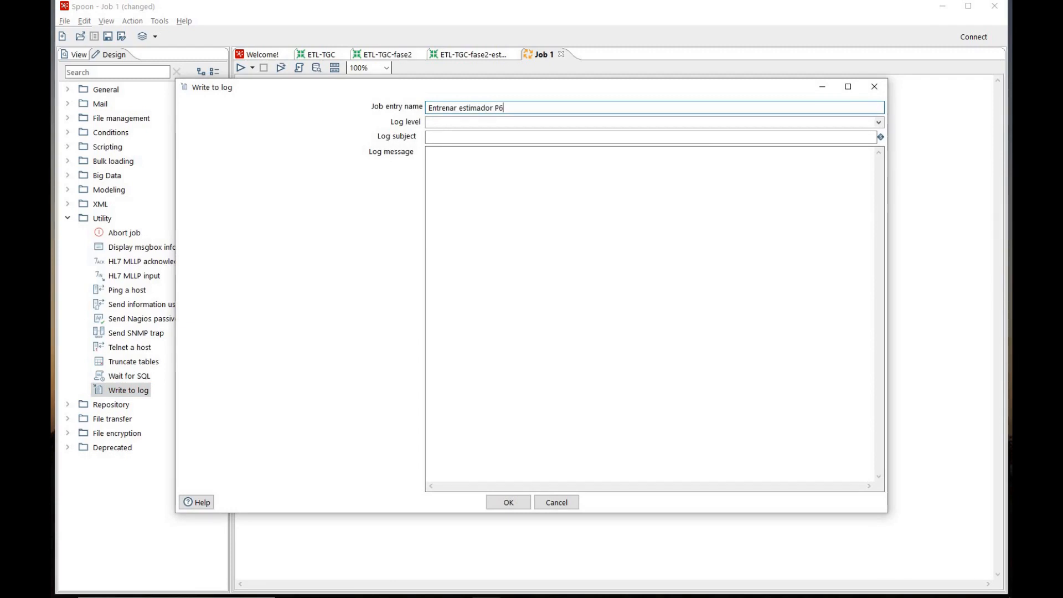
Set the entry's log level to Basic and its log subject to "Entrenar estimador"
click(880, 124)
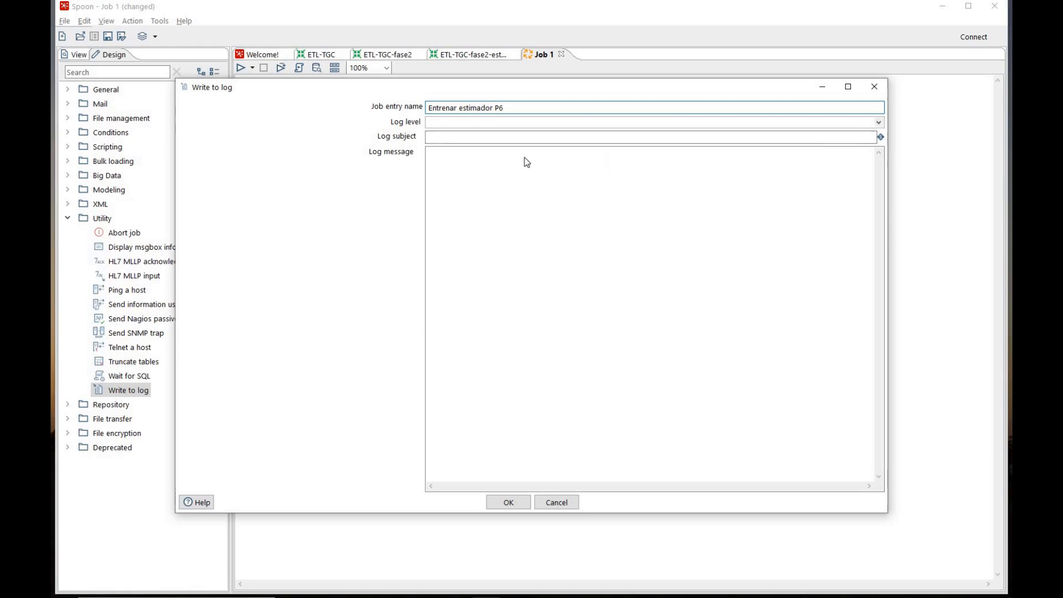
key(Return)
click(503, 138)
text(Entren)
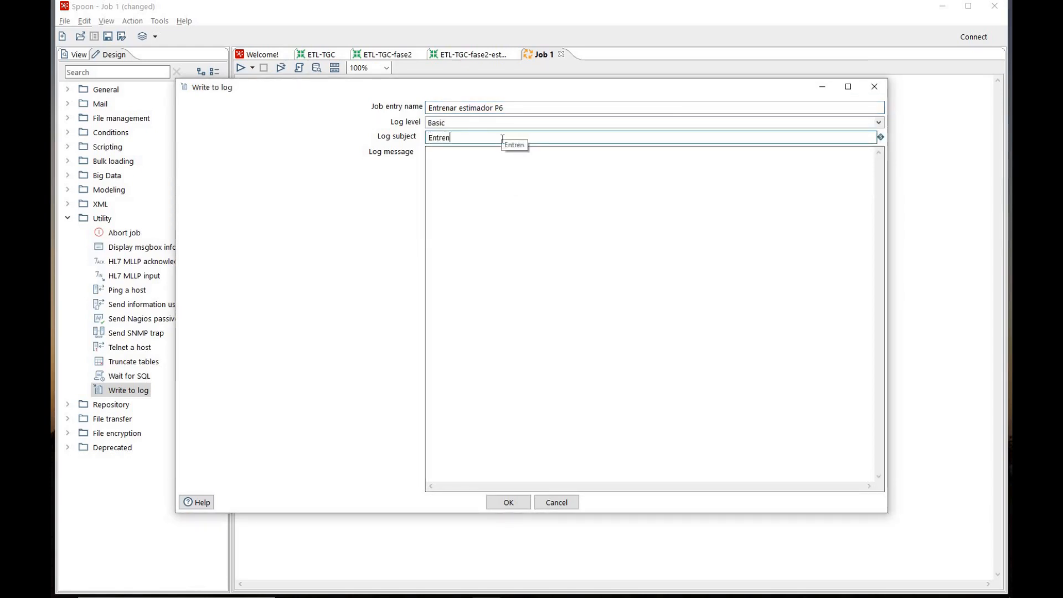
text(ar estimador)
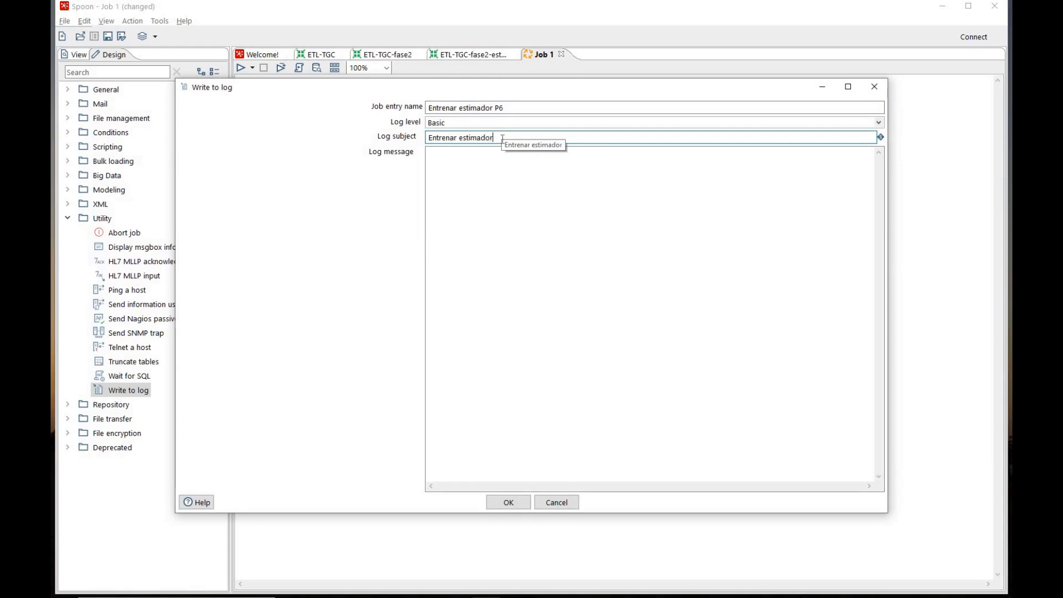
Set the log message to "Entrenar estimador por regresión con weka" and accept the entry
click(492, 168)
text(Entrenar)
text( estimador por r)
text(ege)
text(resión con weka)
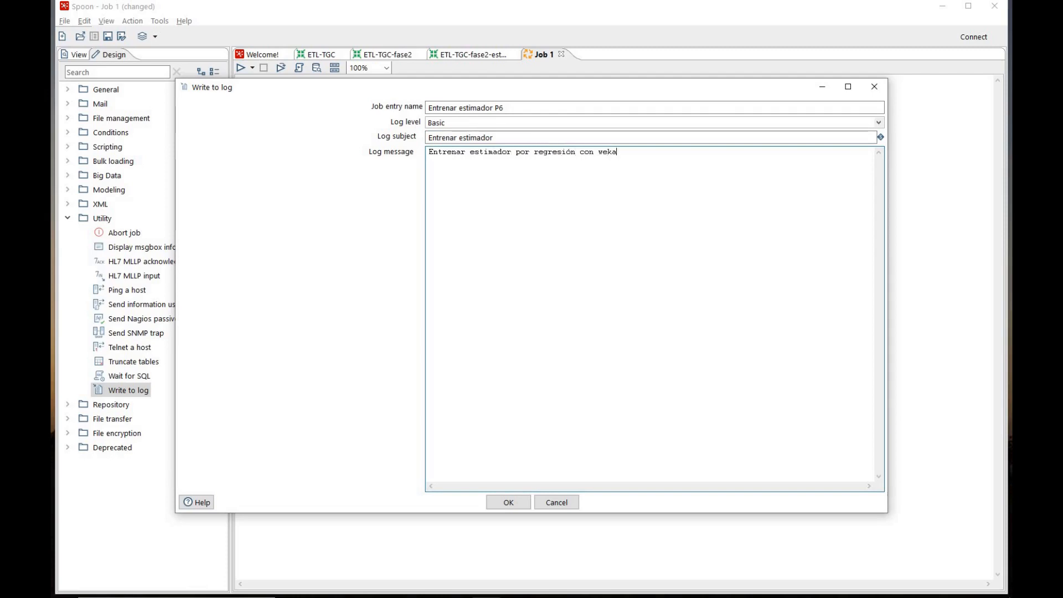
click(507, 504)
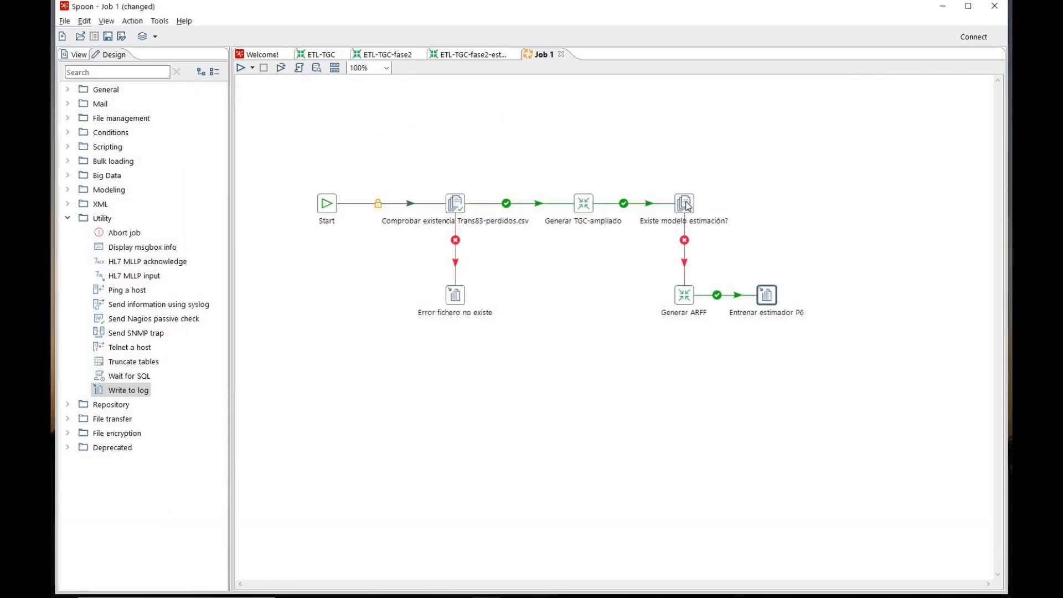
Review the ETL-TGC-fase2-estimacion transformation, and add a Transformation entry to Job 1, connected after "Existe modelo estimación?"
click(475, 55)
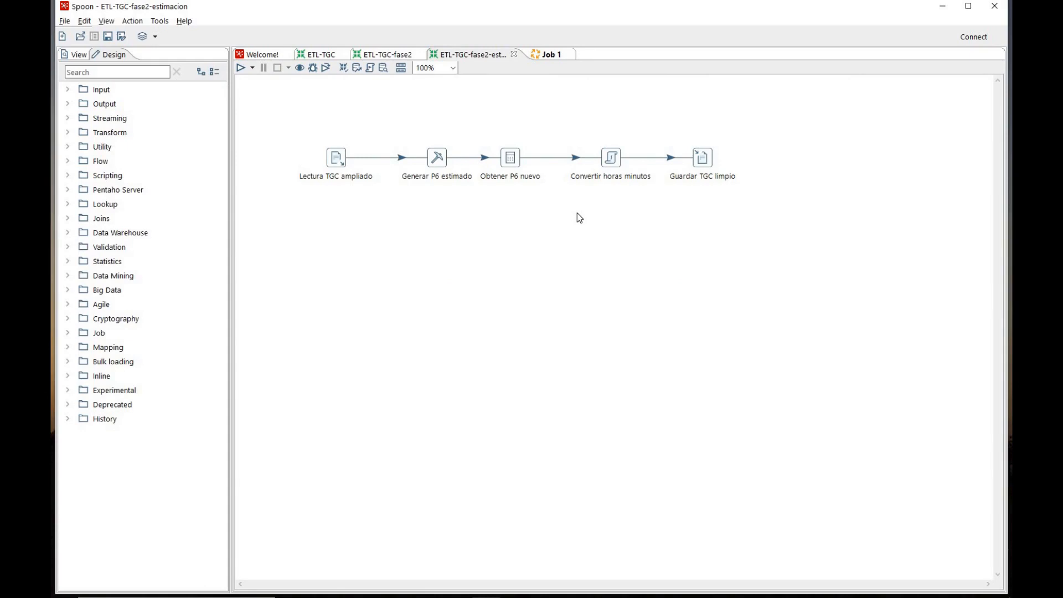
click(546, 54)
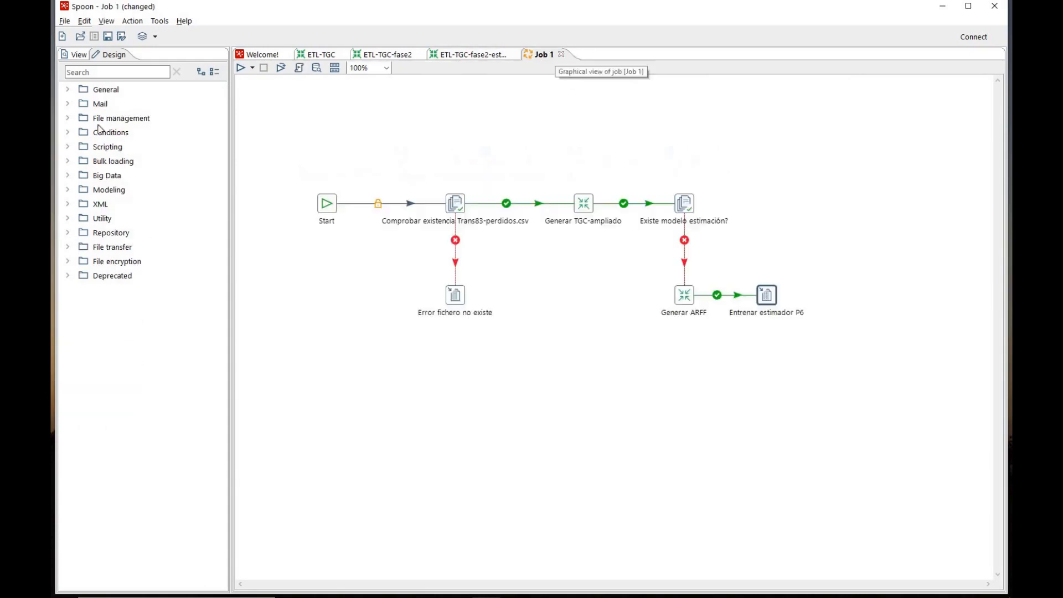
click(69, 90)
drag(118, 180, 772, 211)
drag(689, 203, 752, 206)
click(738, 206)
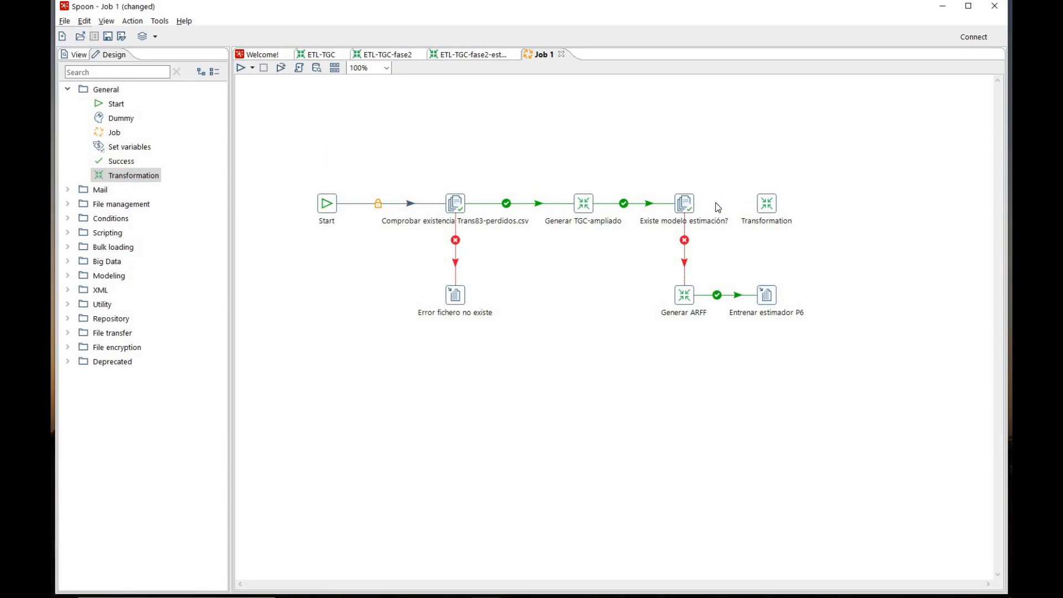
drag(684, 203, 768, 203)
Rename the new transformation entry after the model check as "Generar csv limpio"
double_click(767, 203)
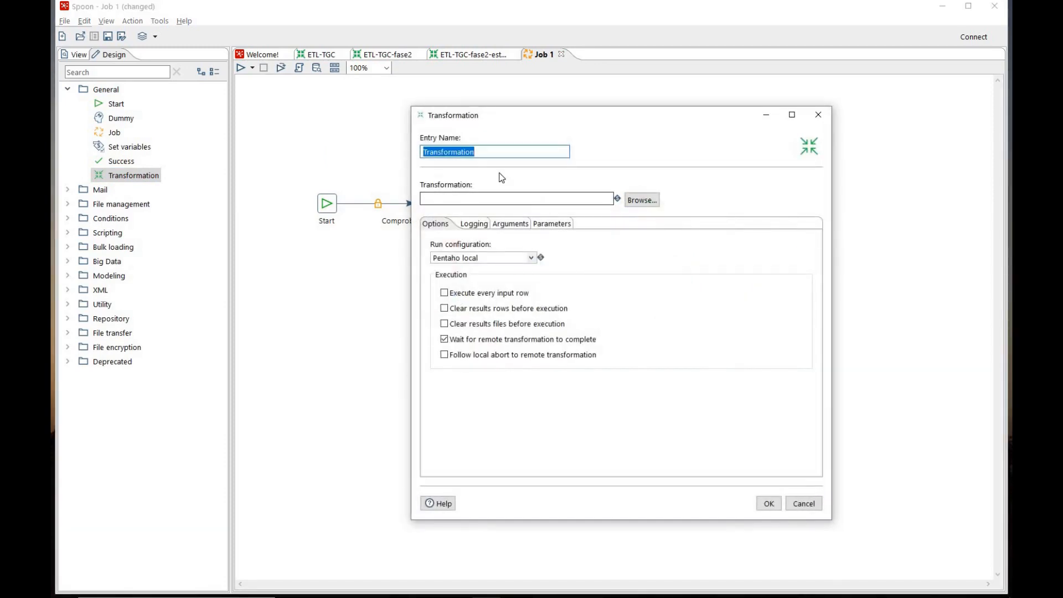
key(BackSpace)
text(Ge)
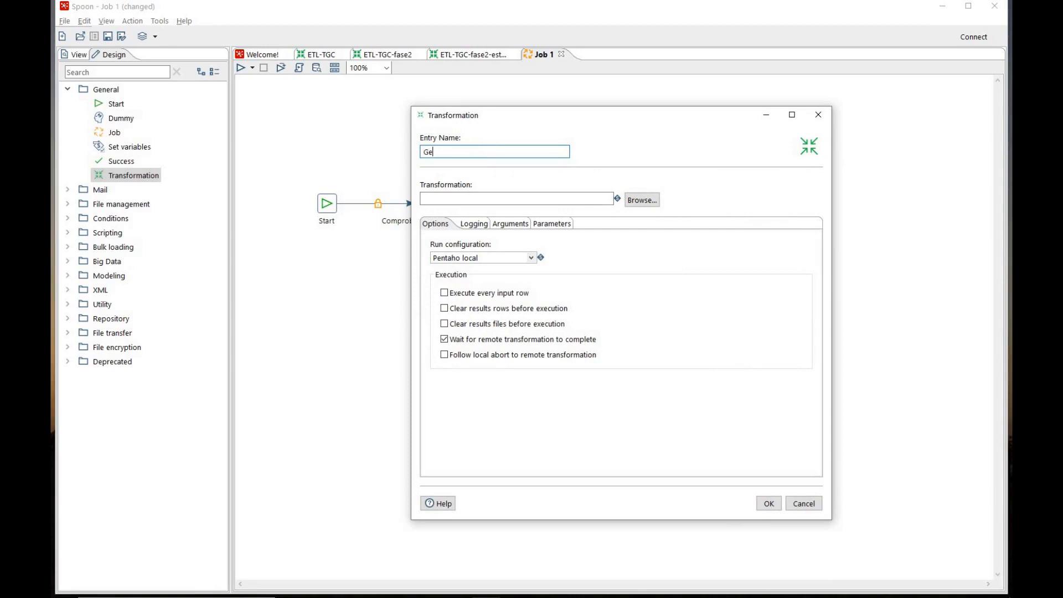
text(nerar csv limpio)
Link Generar csv limpio to ETL-TGC-fase2-estimacion.ktr, and move it and Entrenar estimador P6 farther from their preceding entries
click(639, 204)
click(577, 252)
click(796, 405)
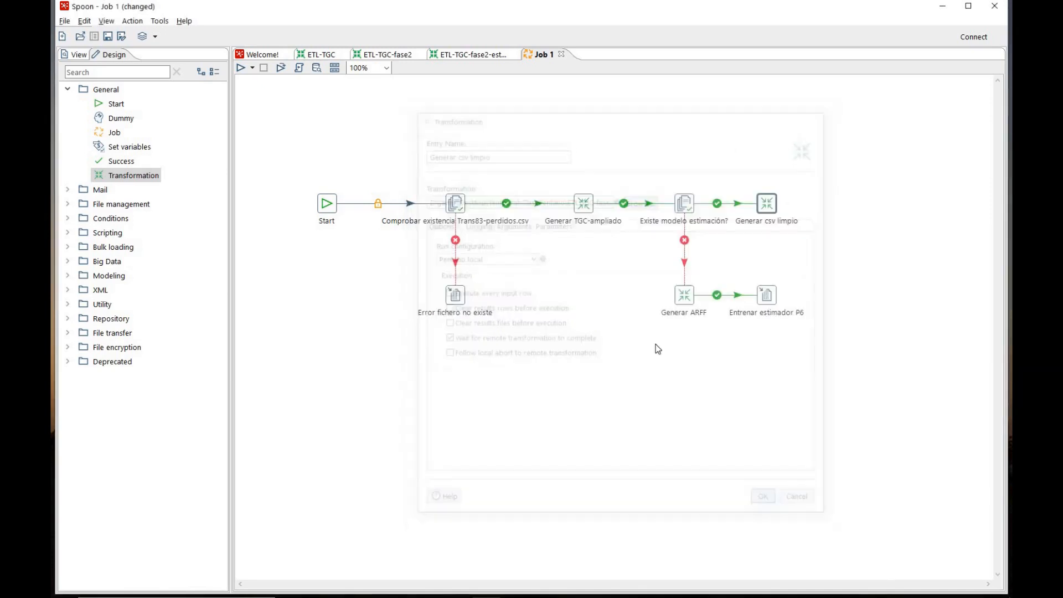
drag(829, 205, 834, 205)
drag(769, 296, 852, 300)
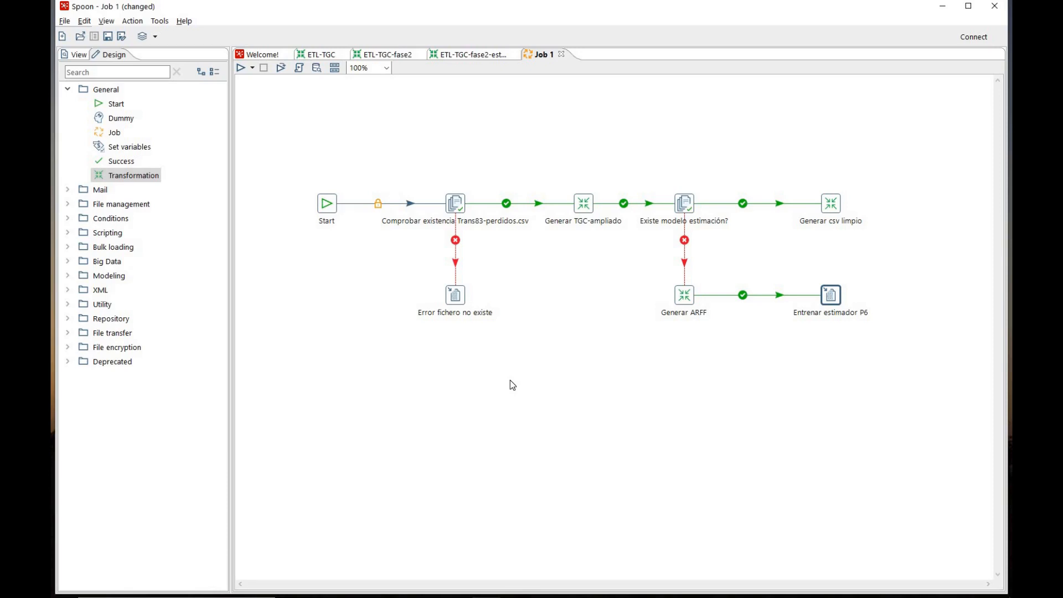
Save the job in the ClasePentaho folder as Job-ETL-TGC-completo
click(65, 21)
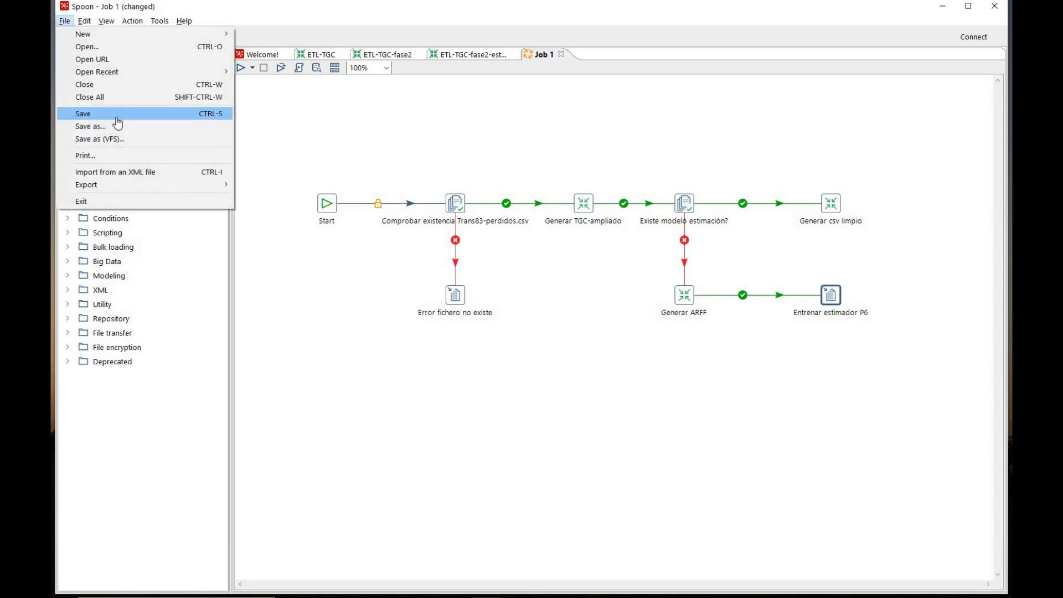
click(116, 114)
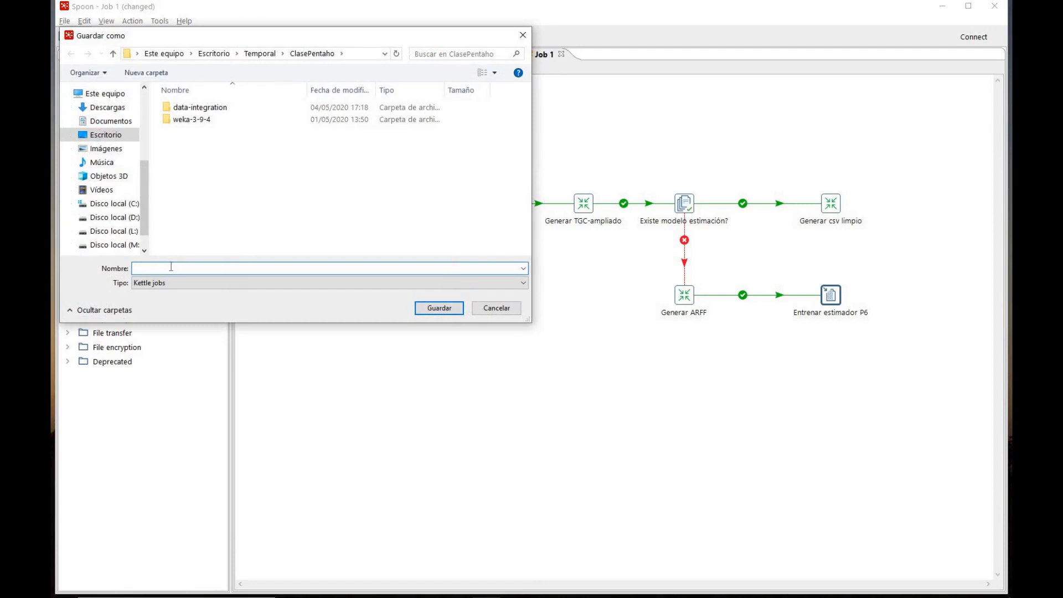
text(ETL-TGC-)
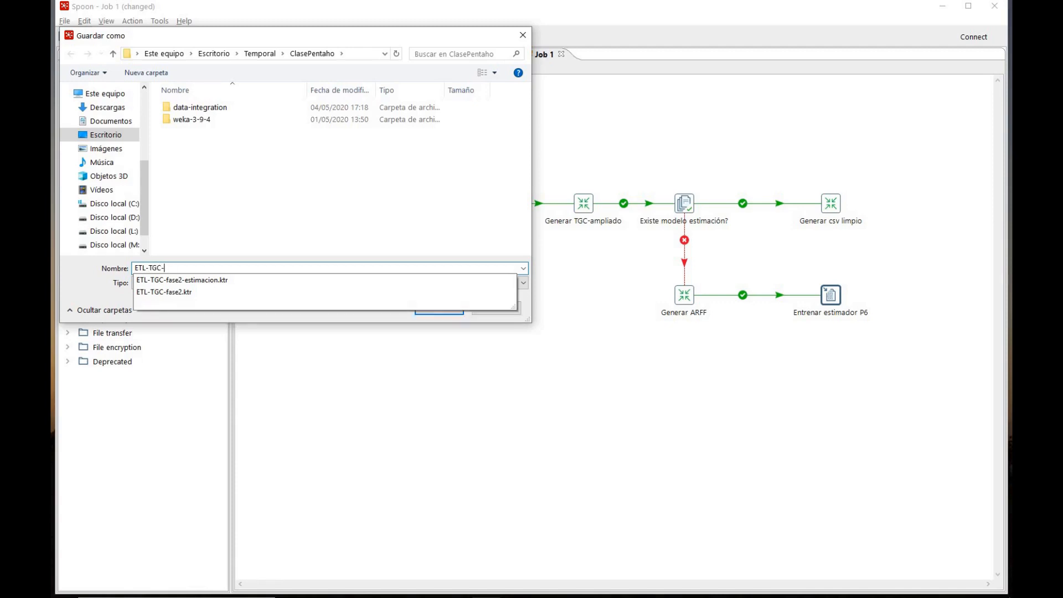
text(compleot)
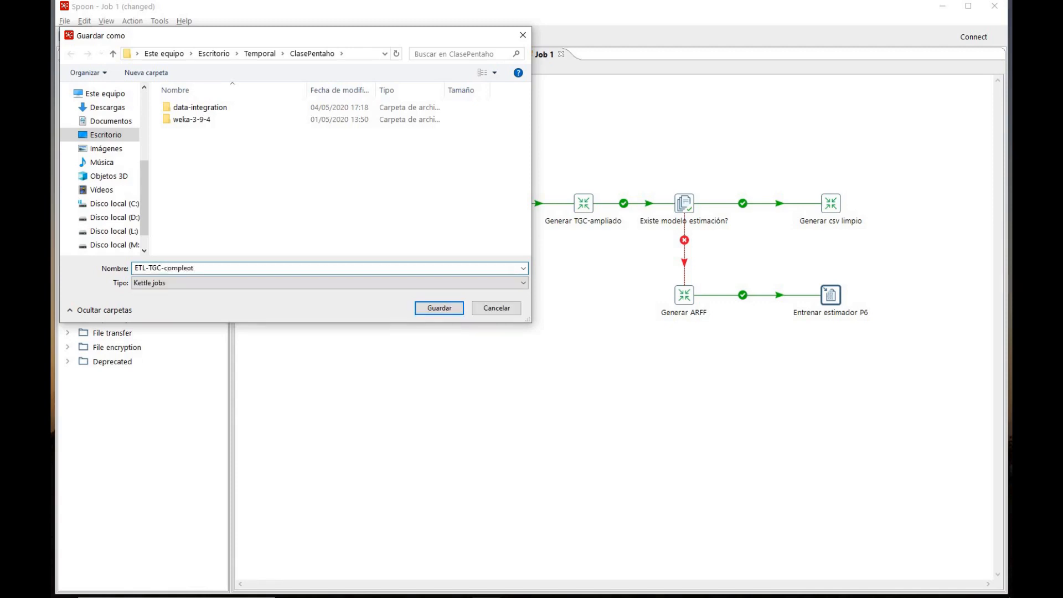
key(BackSpace)
key(BackSpace)
text(toJob-)
click(424, 308)
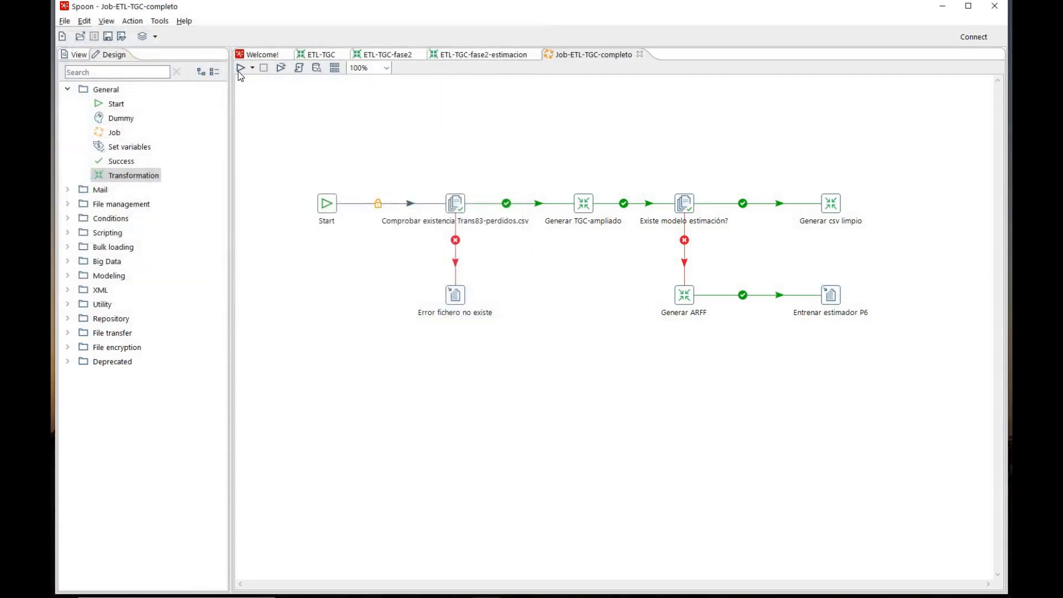
Run the complete job, keeping the offered run options
click(240, 68)
click(656, 446)
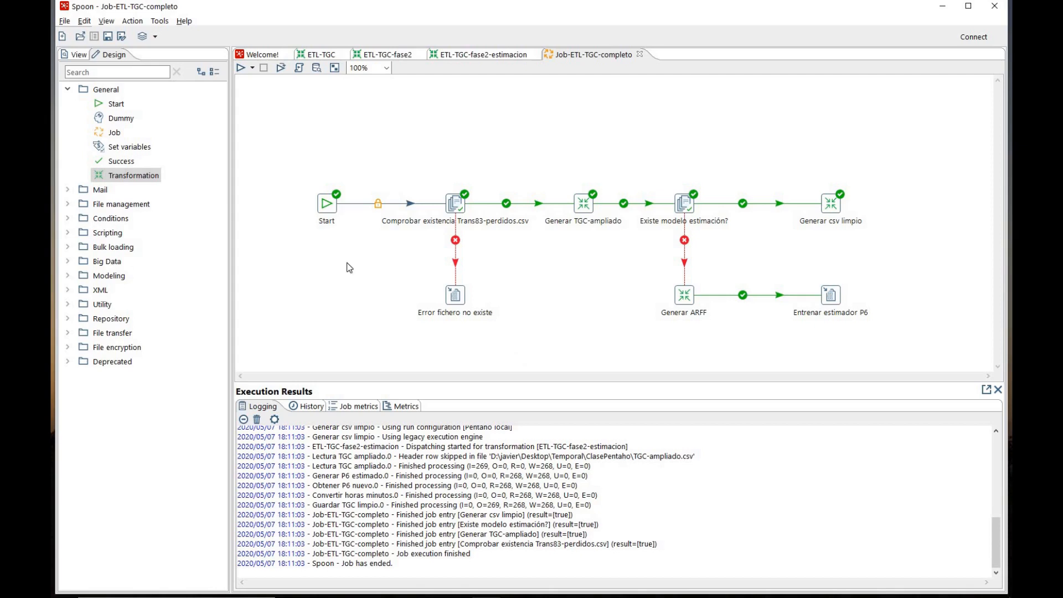
Switch to the ClasePentaho folder in File Explorer and delete the output file Trans86.csv
key(alt+Tab)
click(342, 238)
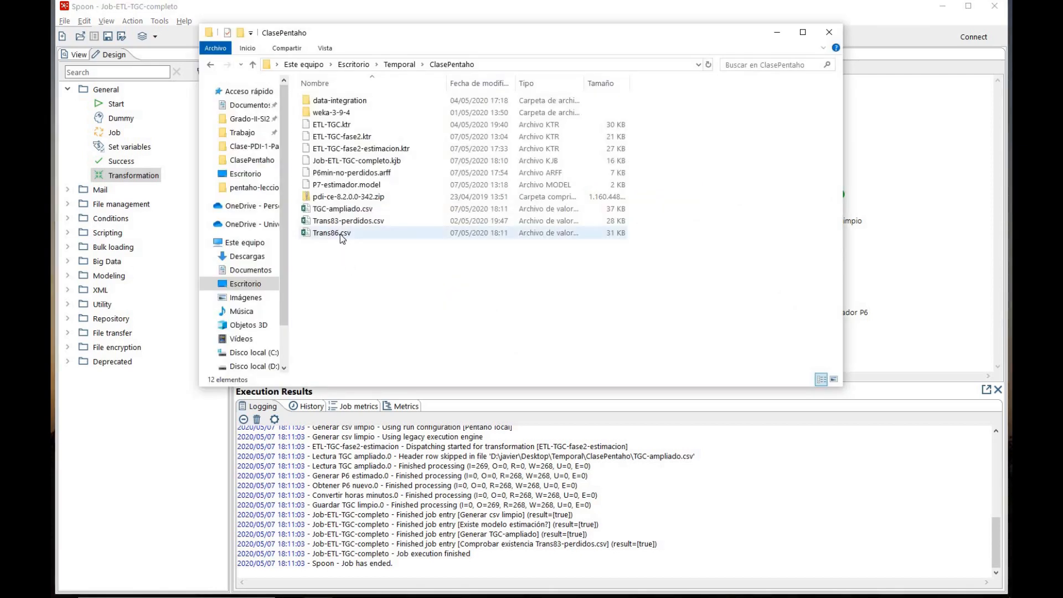
click(342, 235)
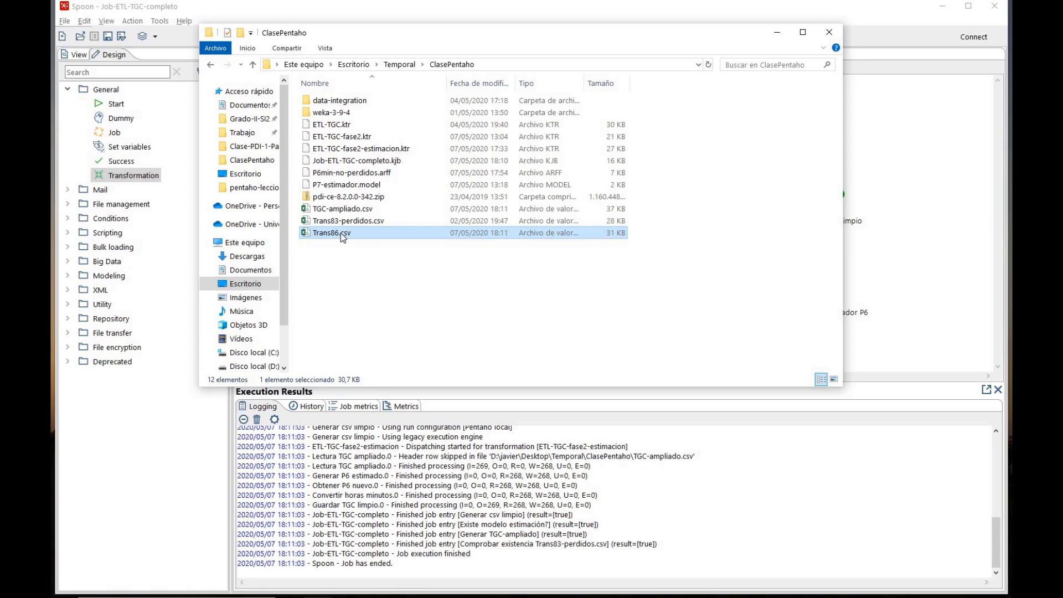
key(Delete)
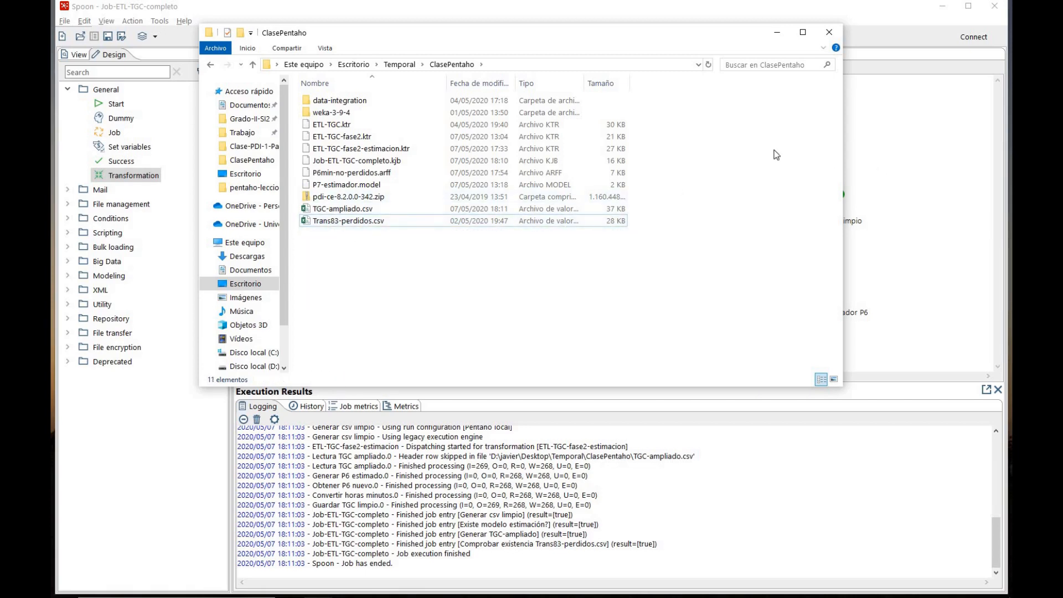
Return to Spoon, run the complete job with the offered run options, and check the ClasePentaho folder for Trans86.csv
click(778, 32)
click(241, 68)
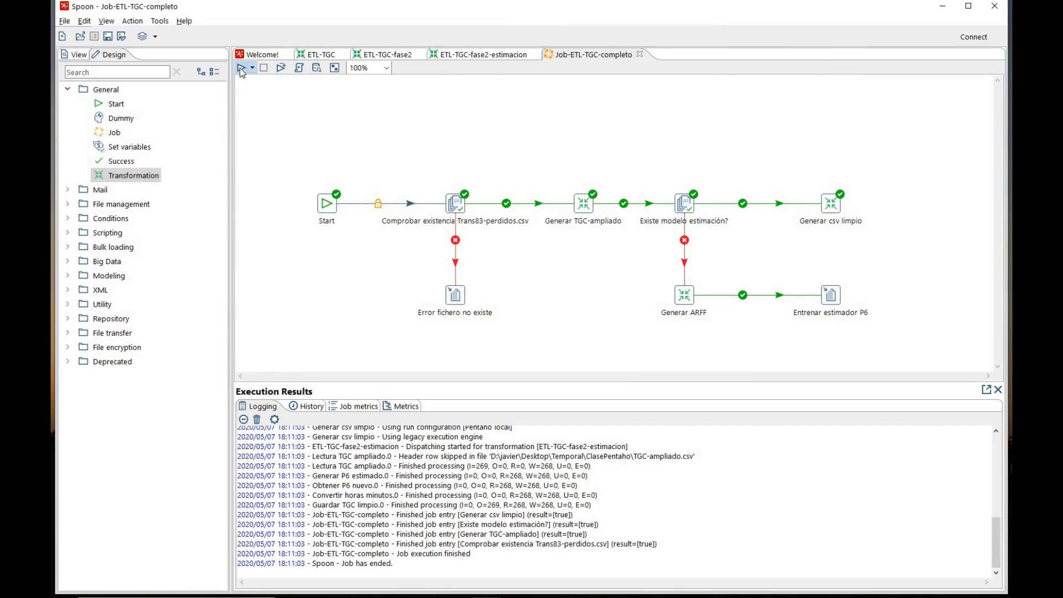
key(Return)
key(alt+Tab)
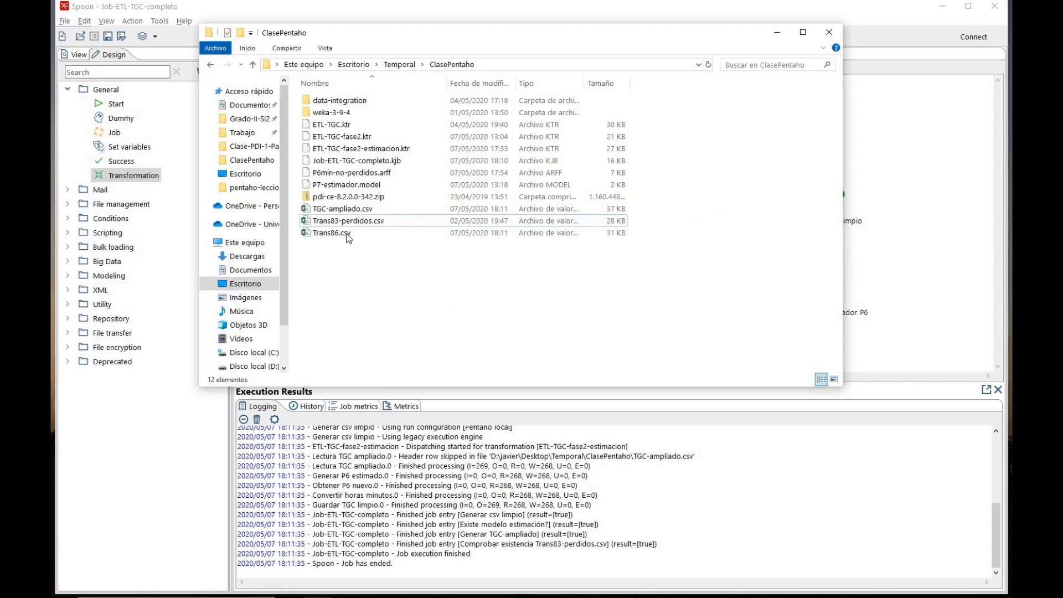
mouse_move(349, 237)
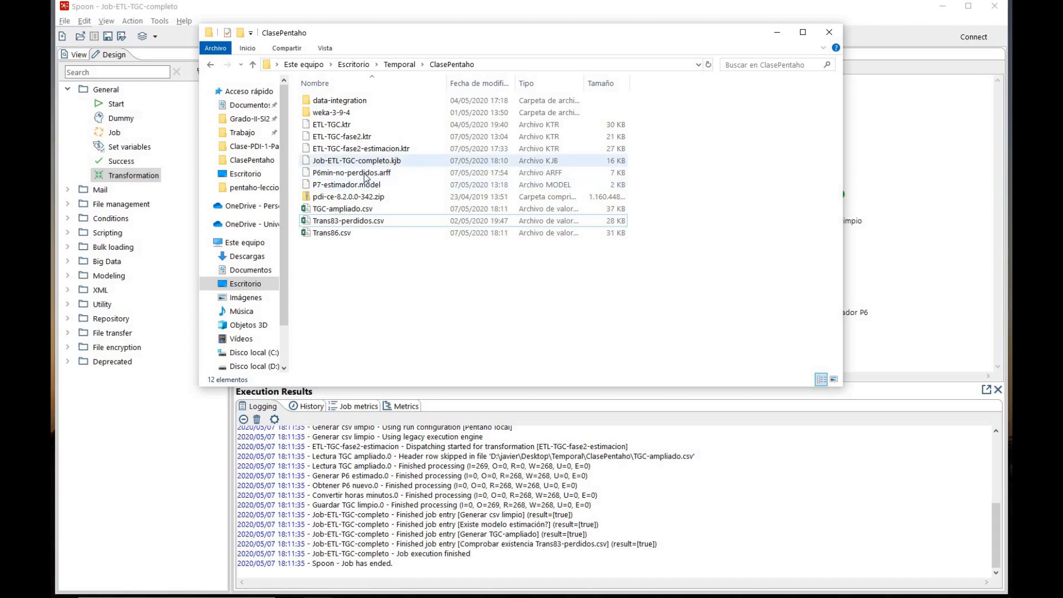
In the ClasePentaho folder, delete Trans86.csv and rename P7-estimador.model as P7-estimador.model.bak, accepting the extension change
click(336, 237)
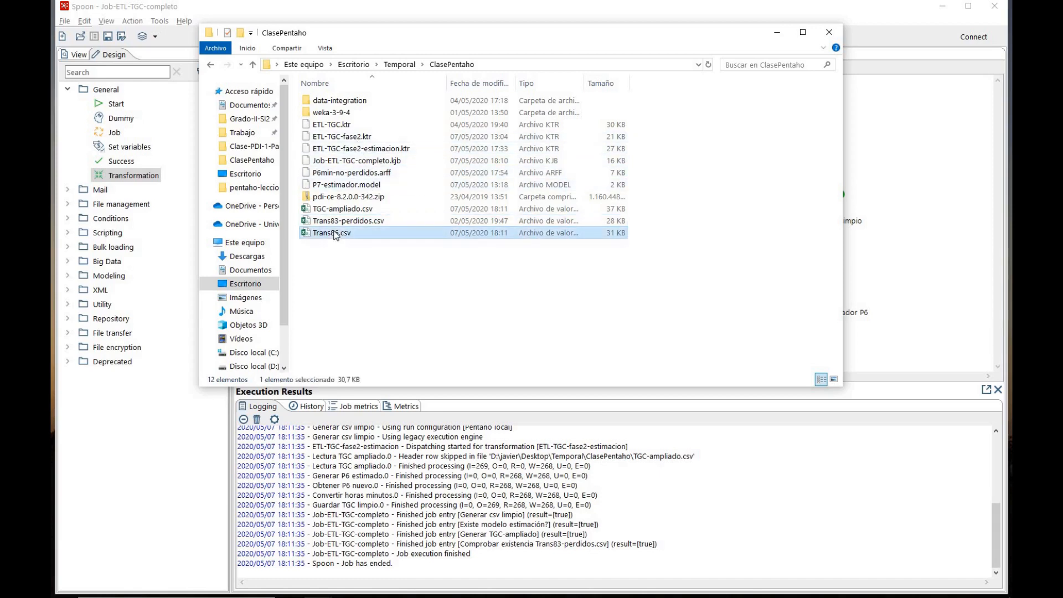
key(Delete)
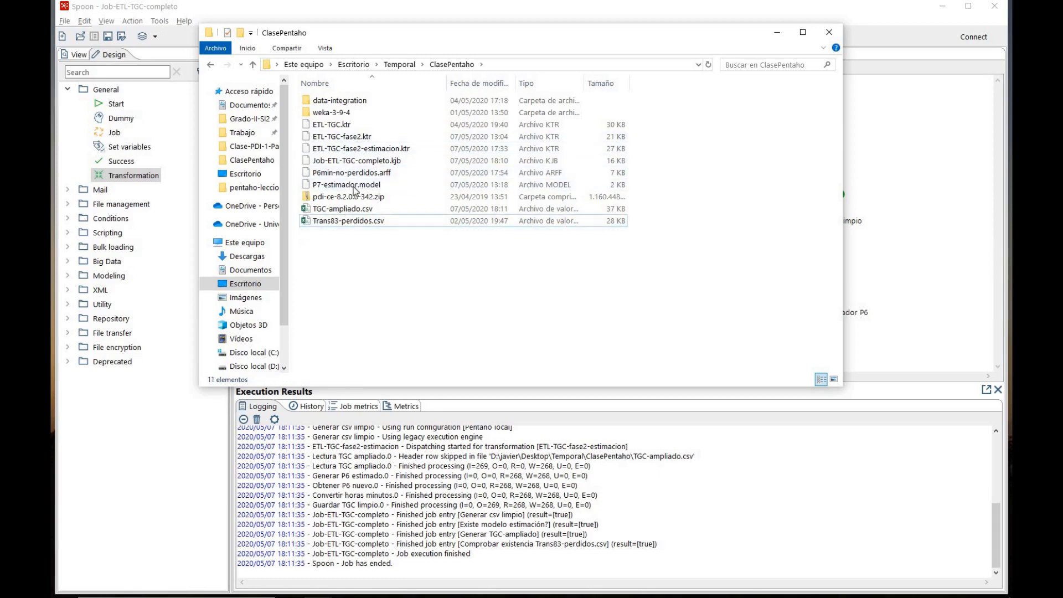
click(355, 189)
click(355, 189)
click(359, 184)
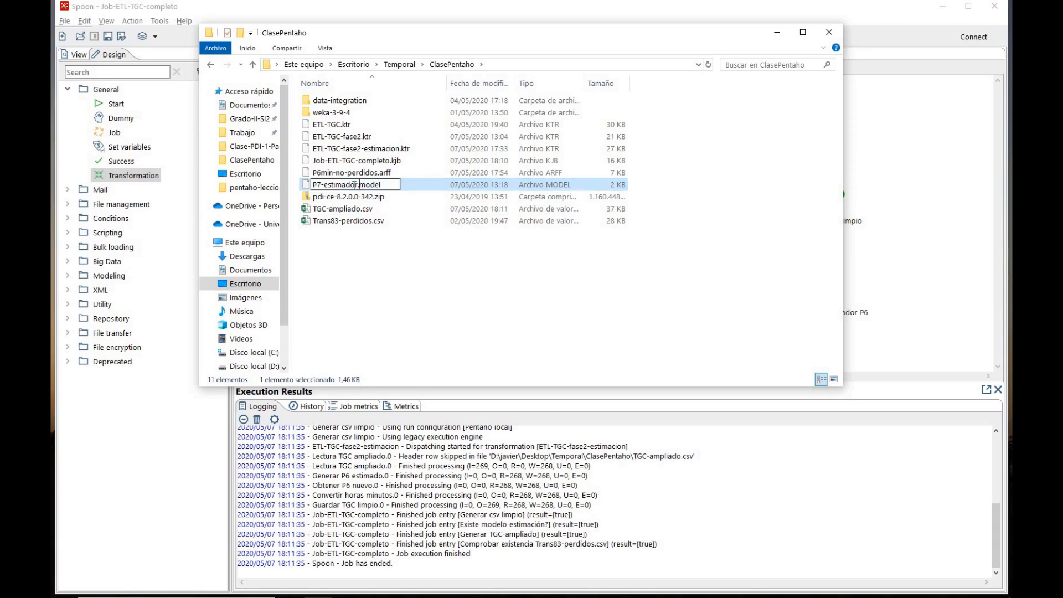
text(.bak)
key(Return)
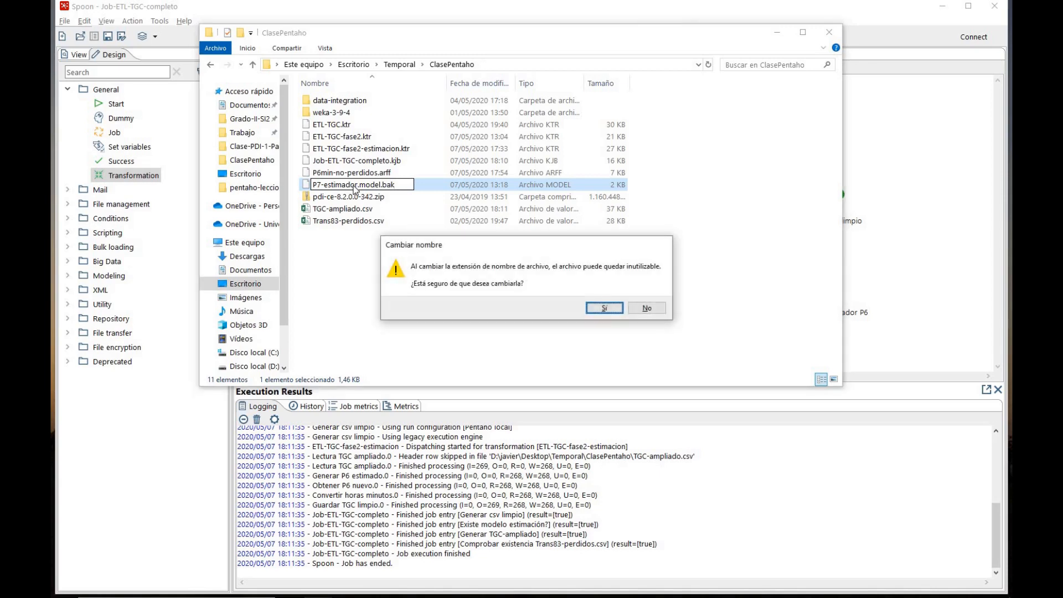
click(600, 309)
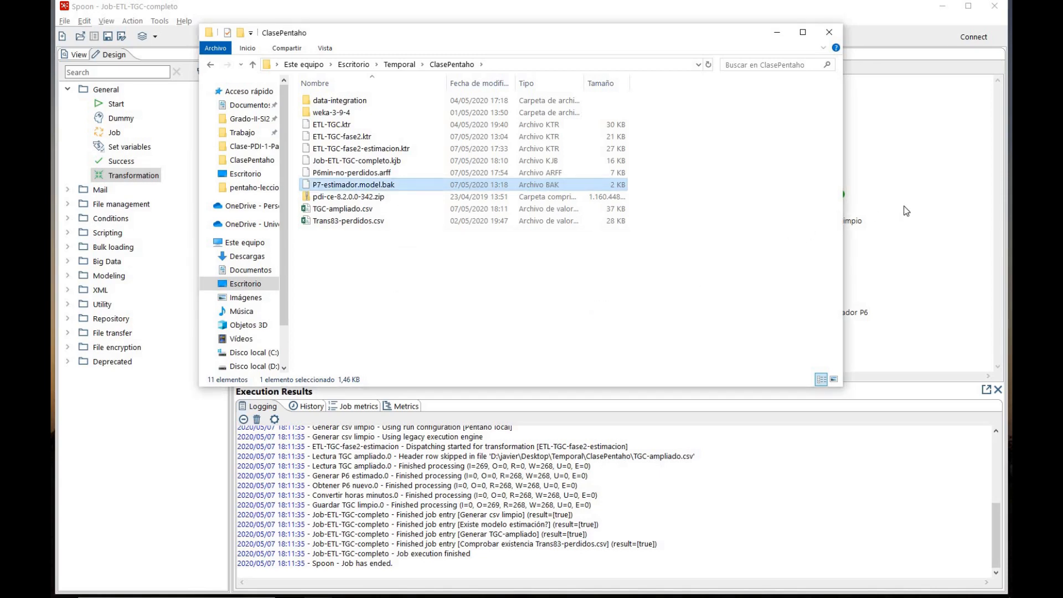
Switch to Spoon, run the job with the model file renamed, and examine the execution log and the files in ClasePentaho
click(908, 211)
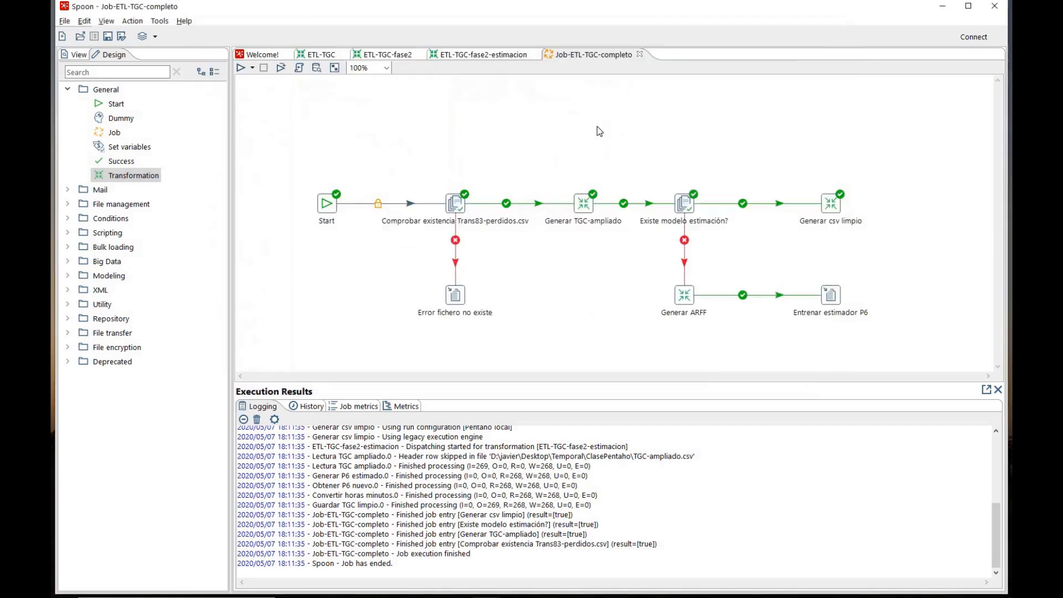
click(240, 69)
key(Return)
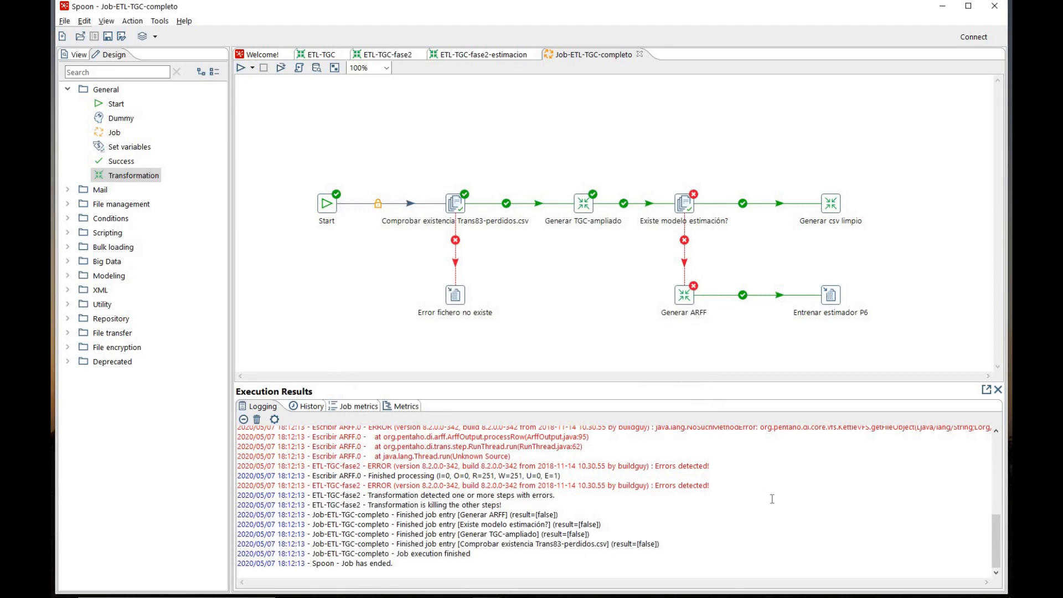
scroll(773, 500, up, 4)
scroll(773, 499, down, 3)
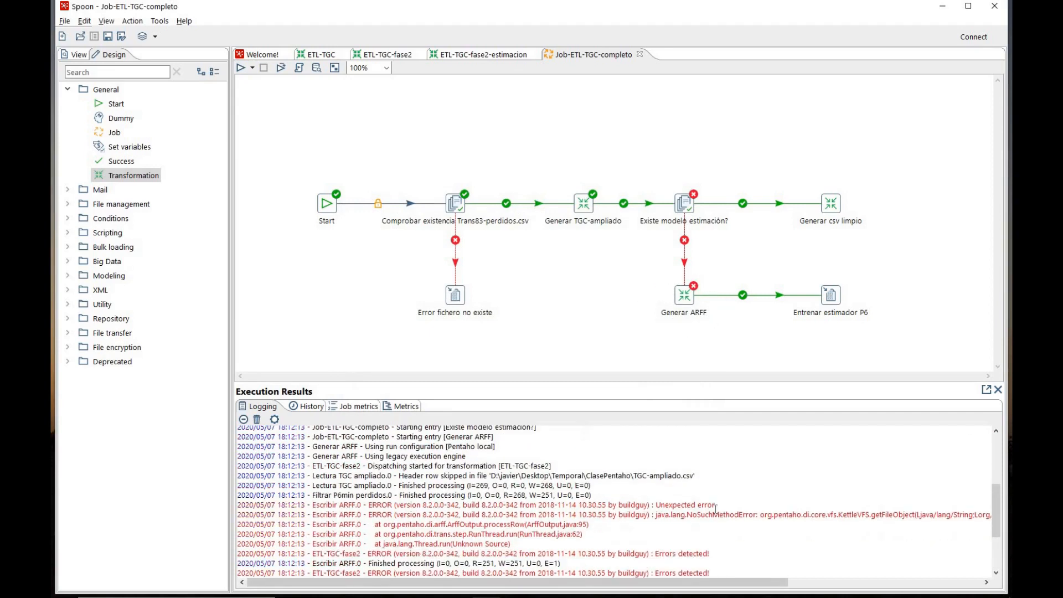
scroll(726, 508, down, 1)
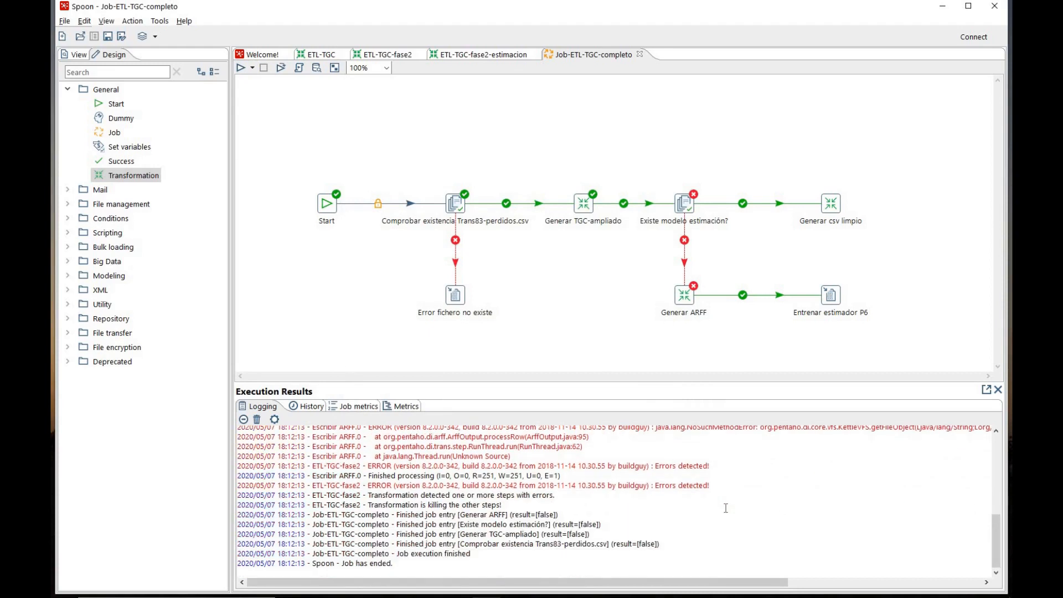
scroll(725, 508, up, 2)
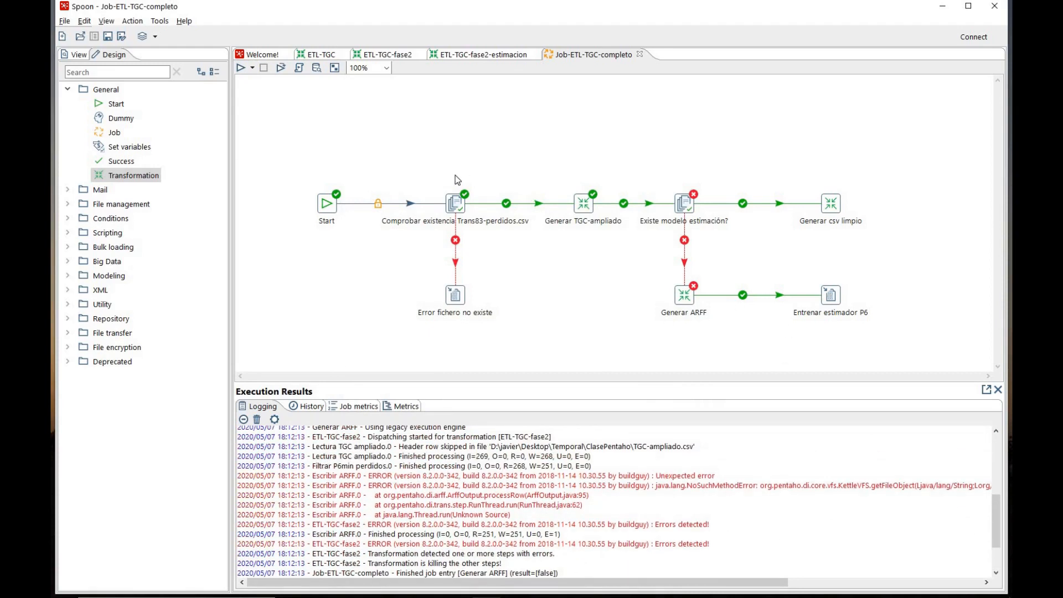
key(alt+Tab)
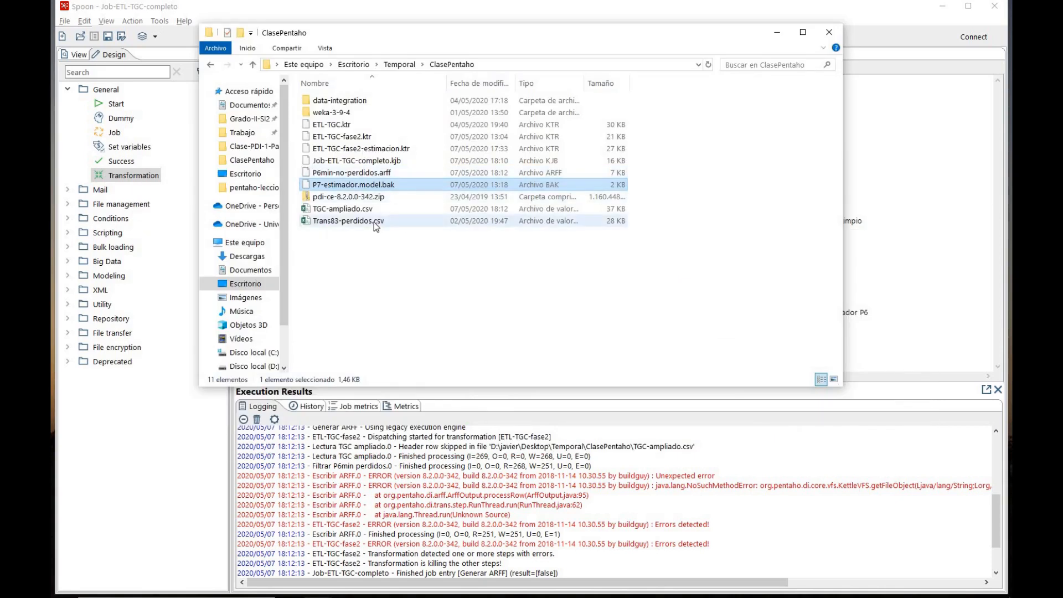